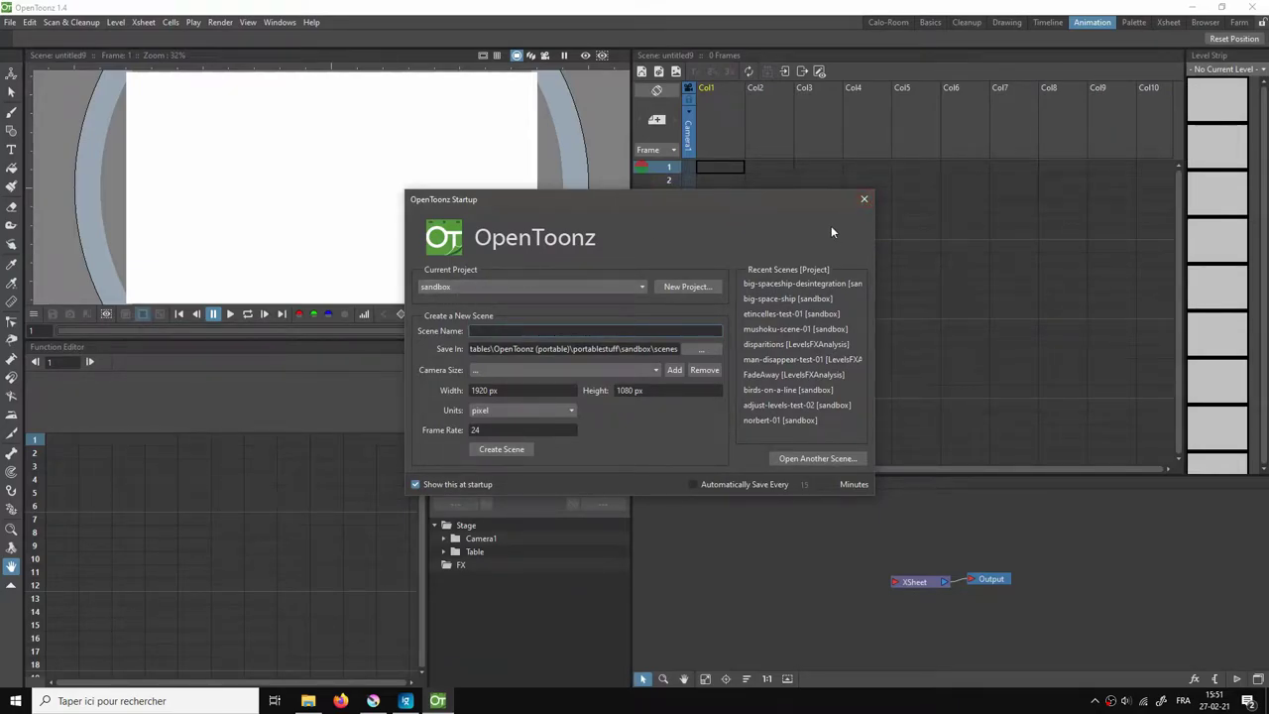
Step: Load paysage-spacial-03.png from its original location into the first column at frame 1
left_click(863, 198)
left_click(308, 700)
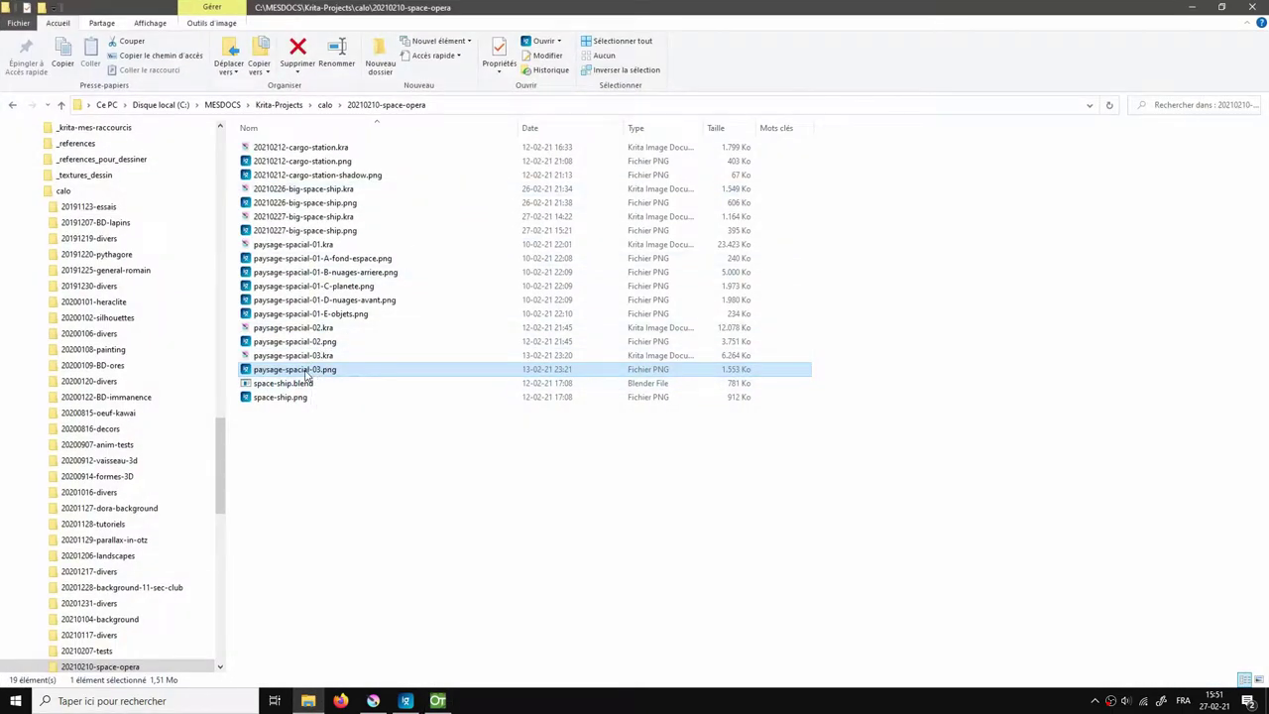
left_click_drag(297, 375, 706, 171)
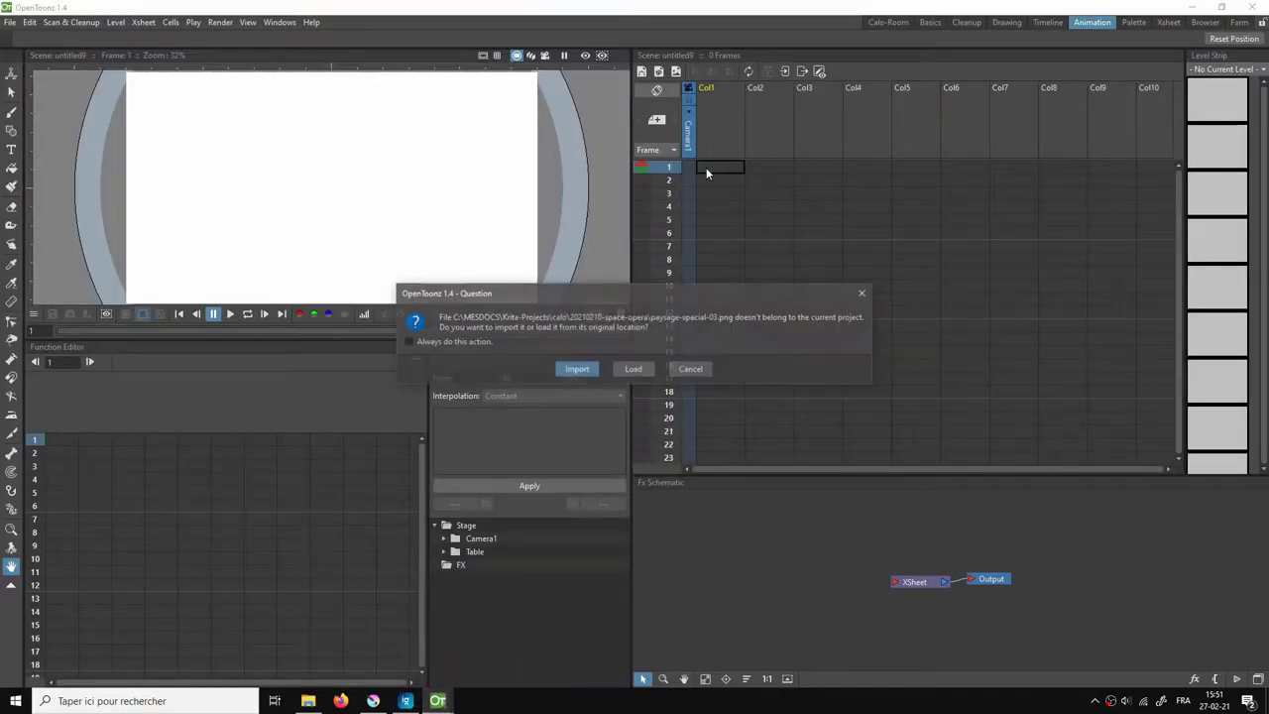
left_click(630, 369)
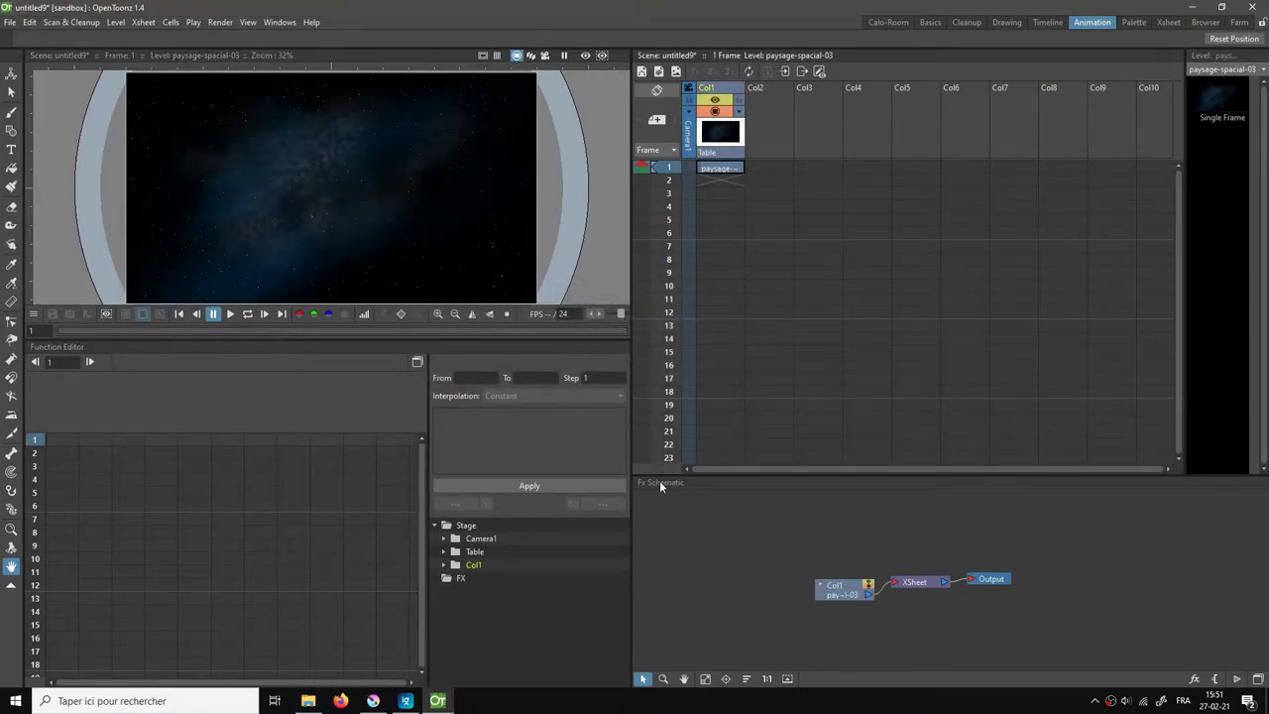
Step: Load 20210227-big-space-ship.png from its original location into the second column at frame 1
left_click(308, 703)
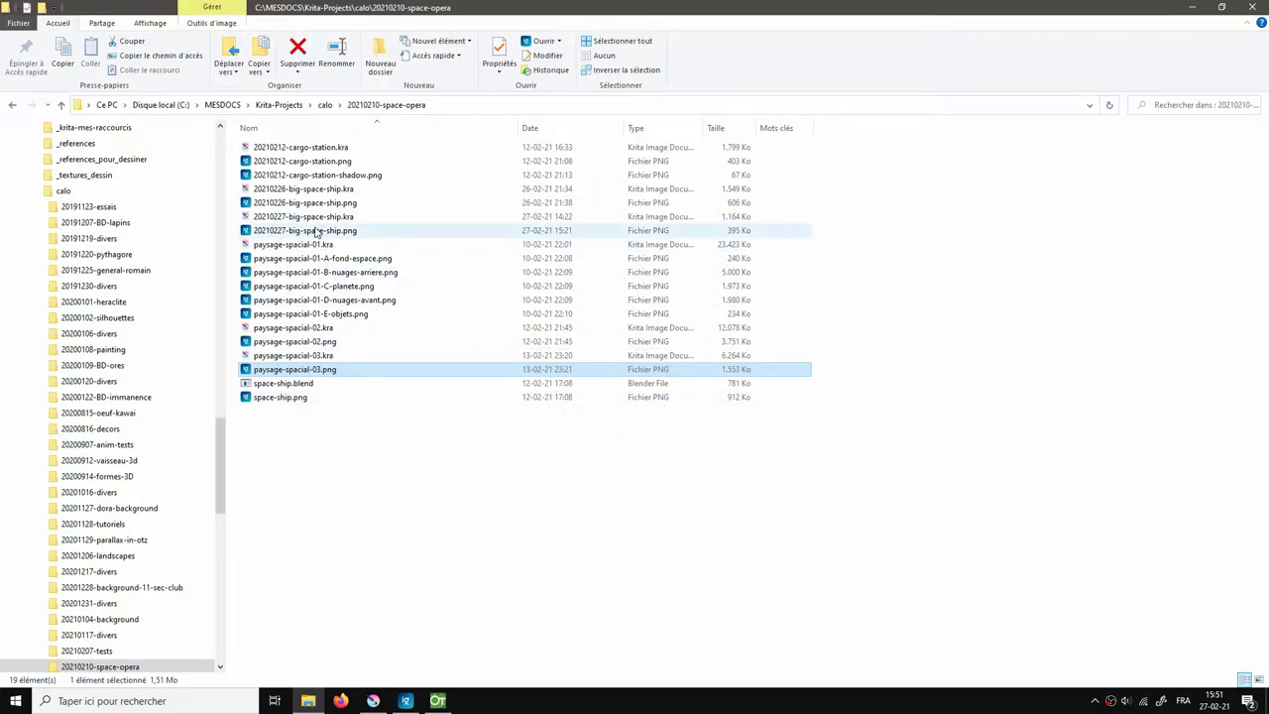
left_click_drag(295, 234, 767, 166)
left_click(630, 369)
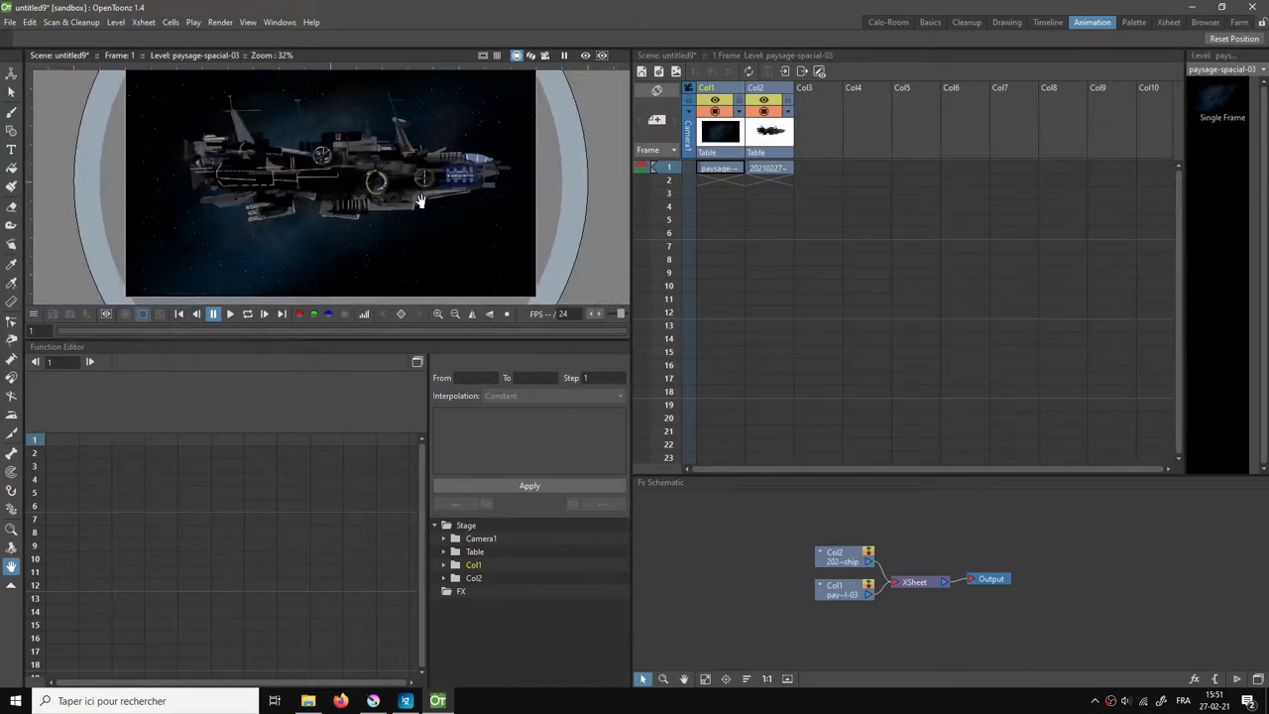
Step: Examine the spaceship over the space background in full screen, fitted to the window, and return to the workspace
right_click(429, 191)
left_click(477, 205)
right_click(727, 302)
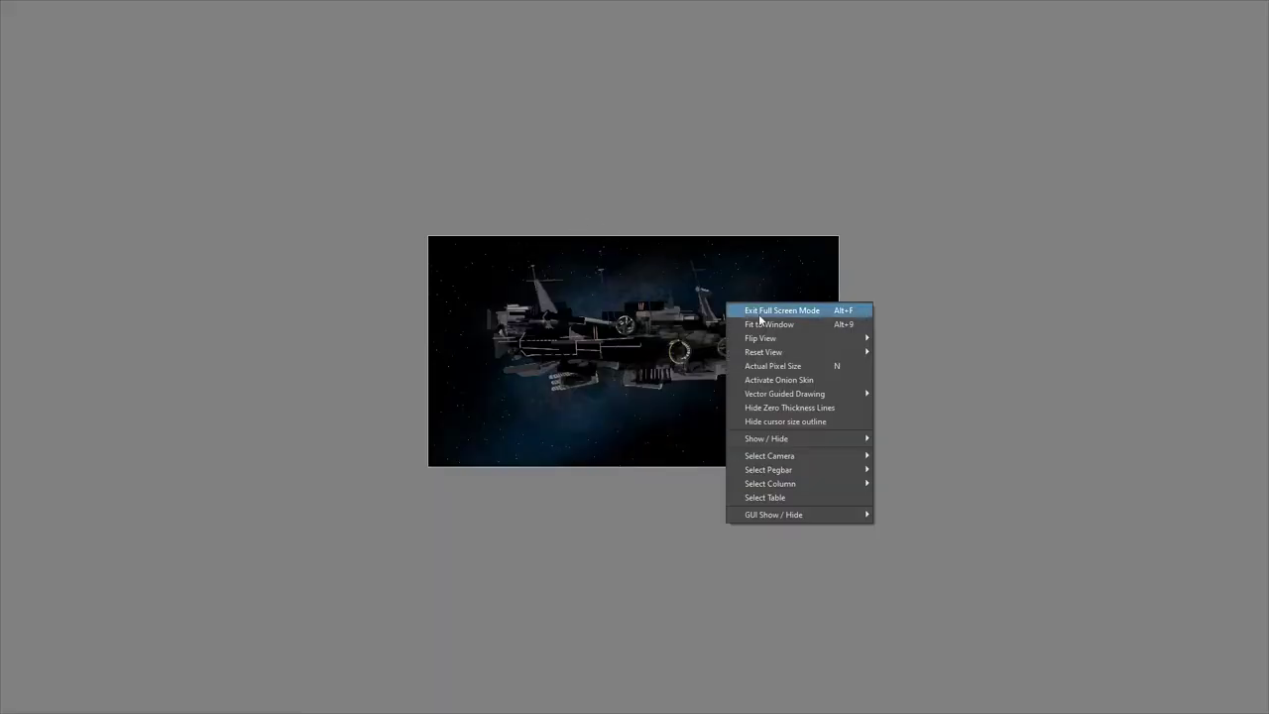
left_click(763, 324)
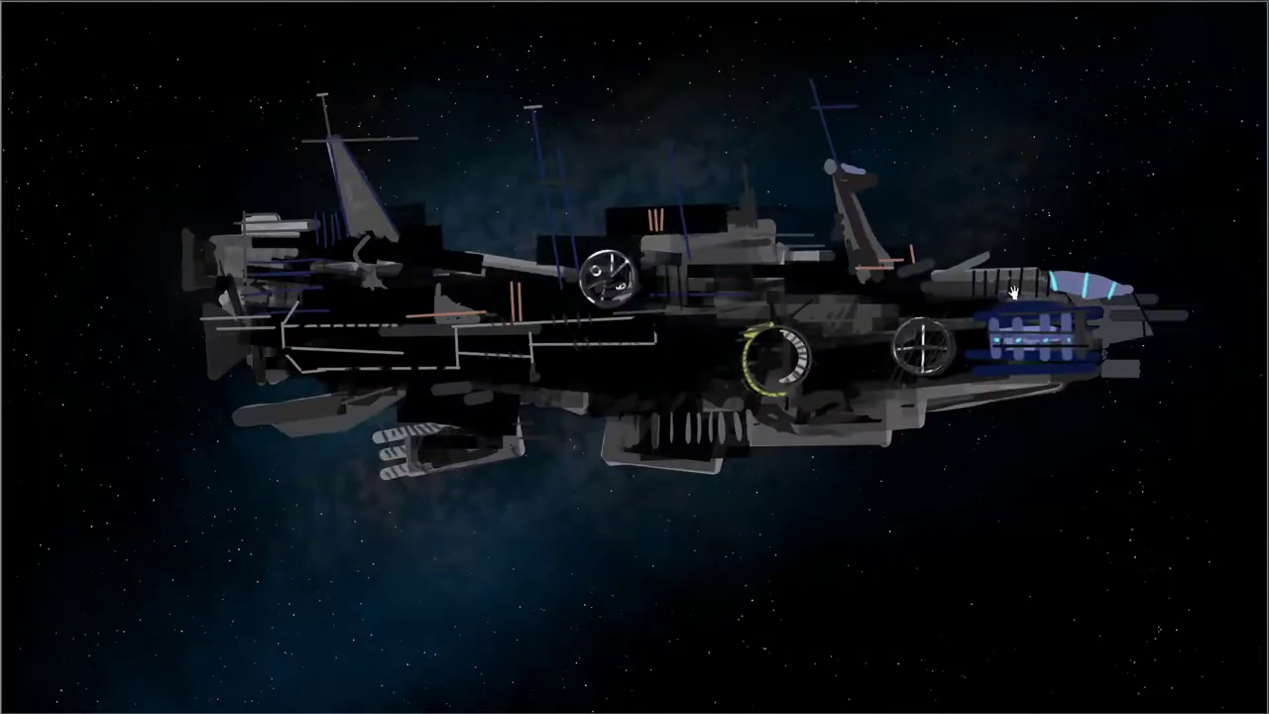
key("Escape")
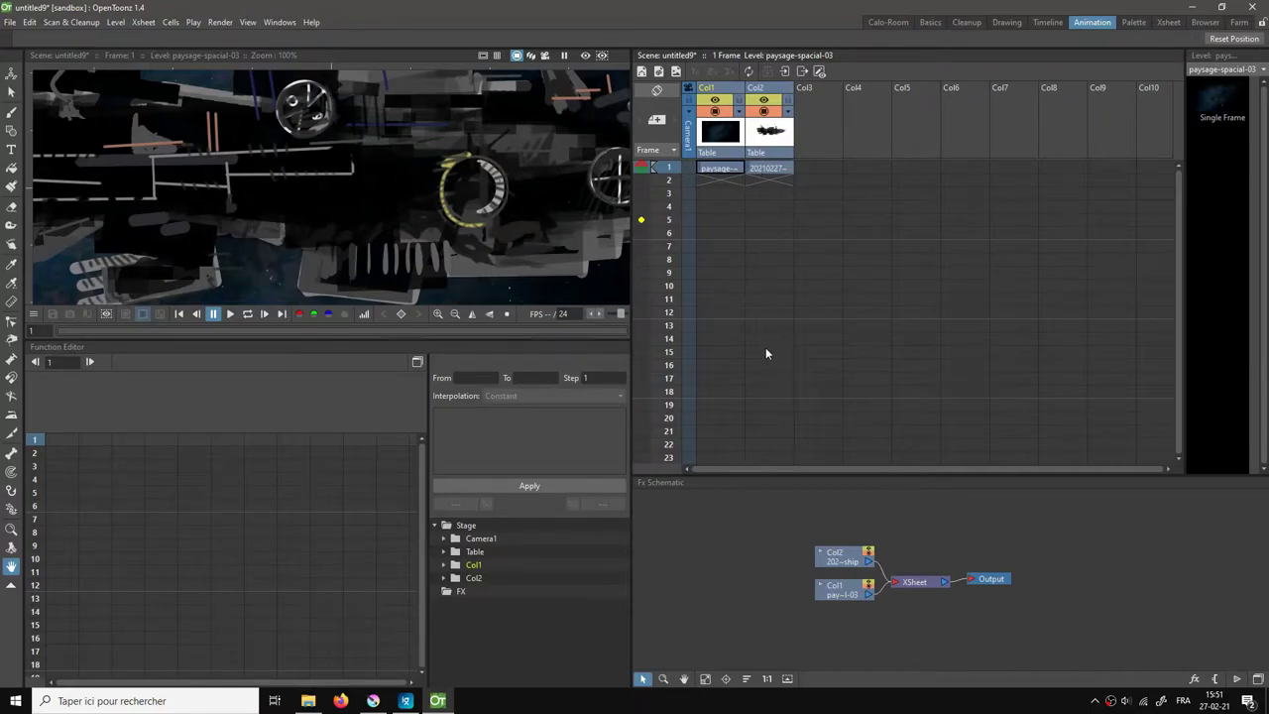
Step: Extend both the background and spaceship columns to frame 42 by filling in their empty cells
scroll(763, 349, "down", 5)
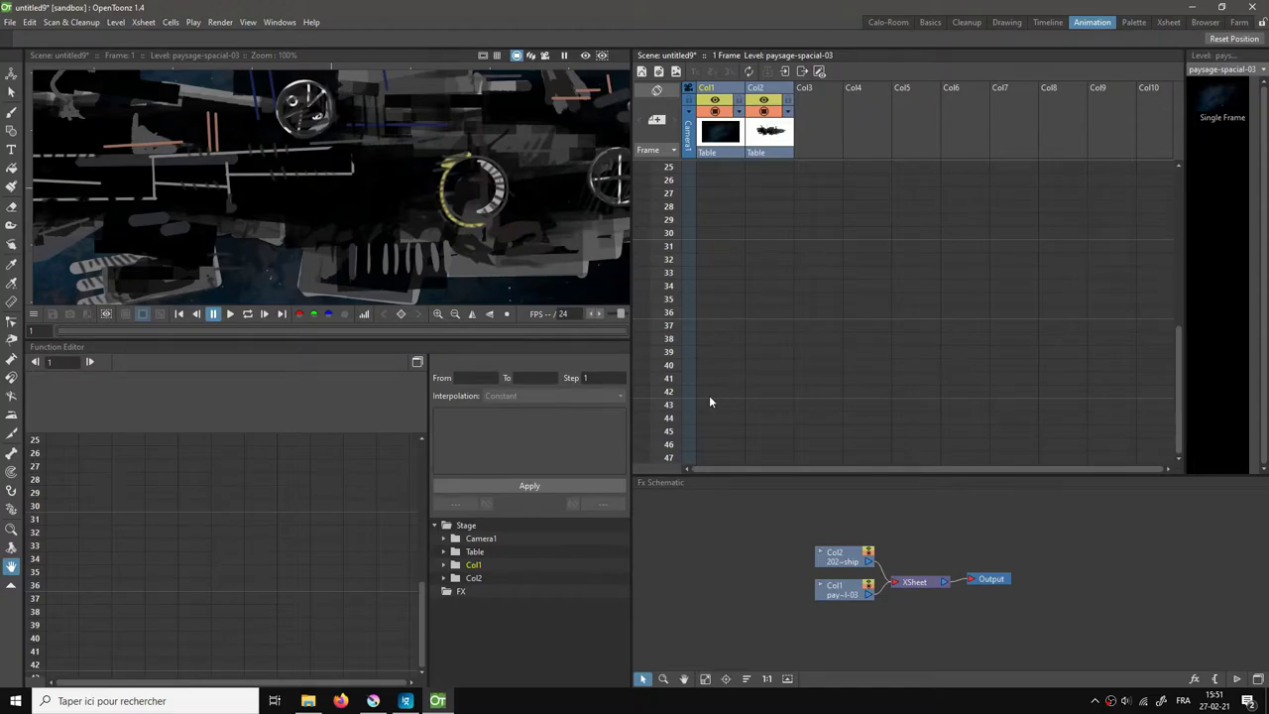
left_click(711, 393)
right_click(712, 392)
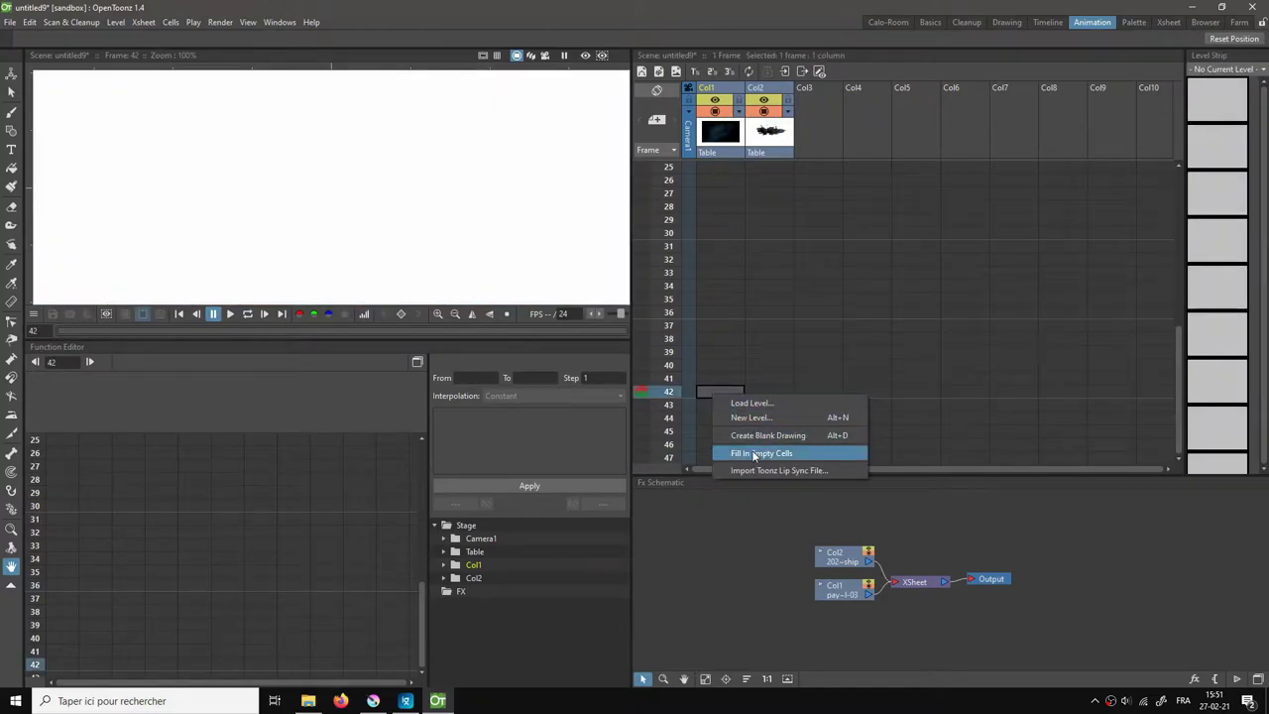
left_click(731, 453)
left_click(765, 390)
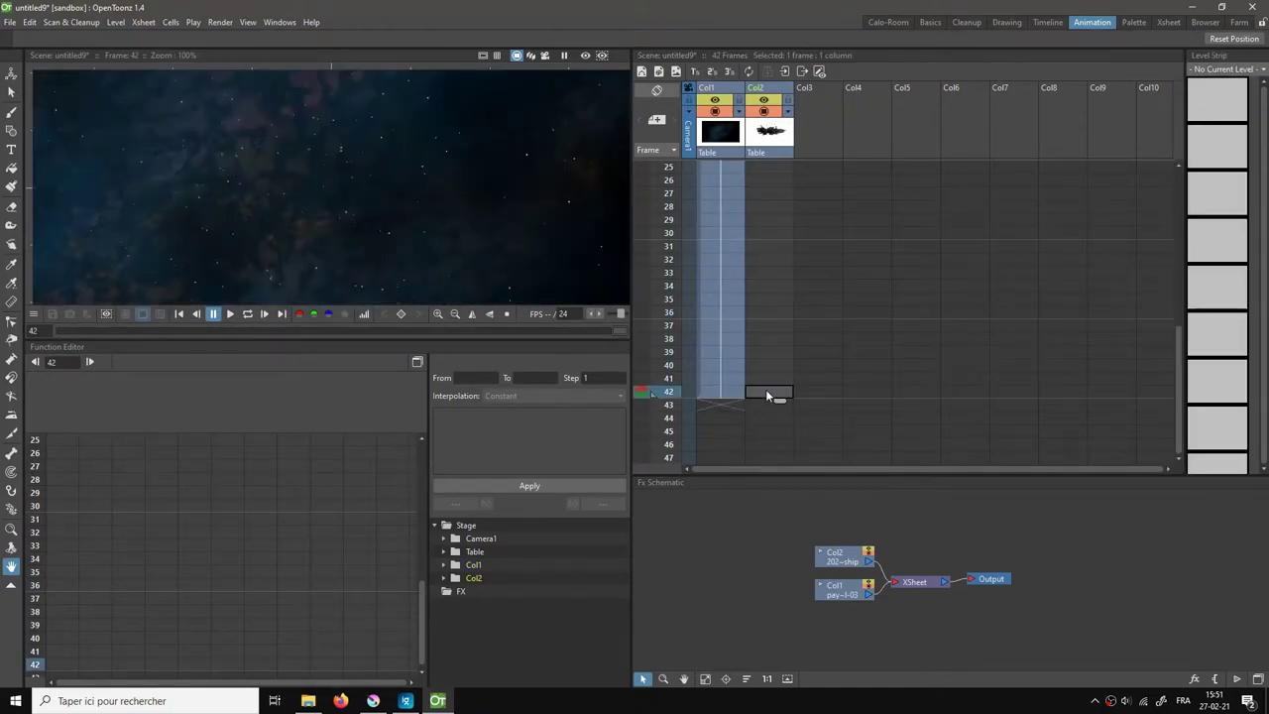
right_click(766, 390)
left_click(804, 449)
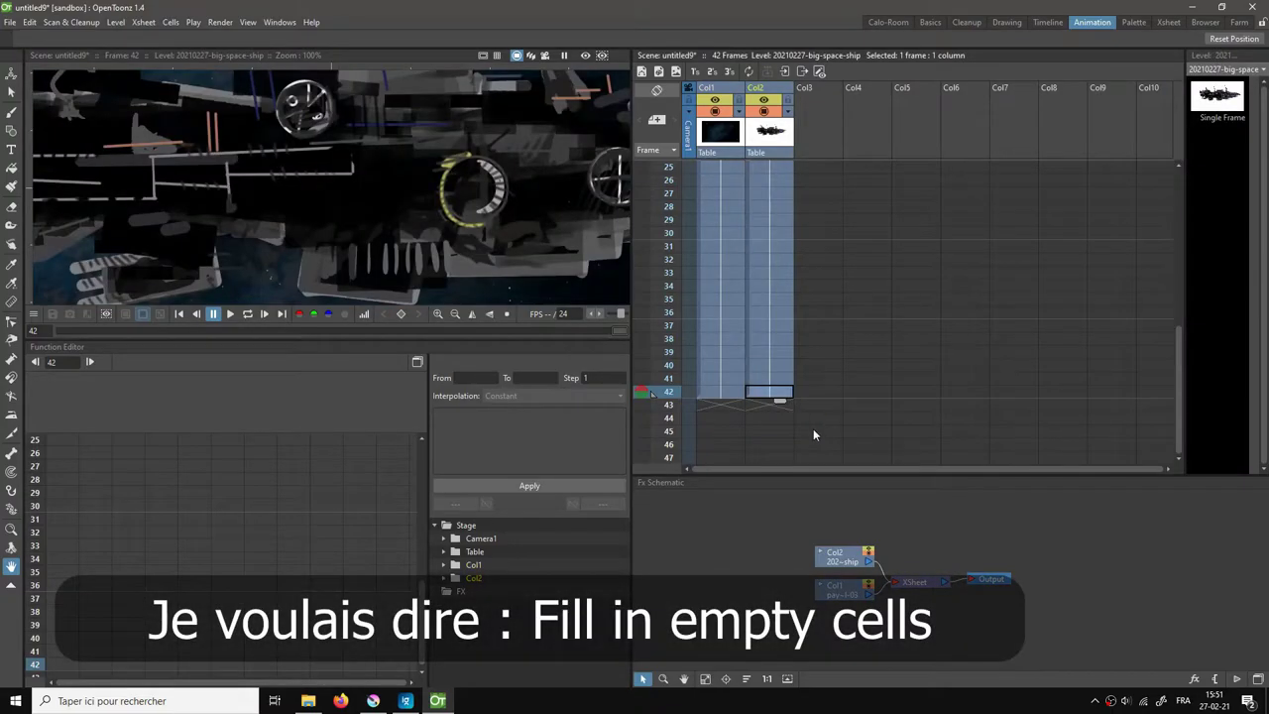
scroll(791, 319, "up", 5)
left_click(507, 313)
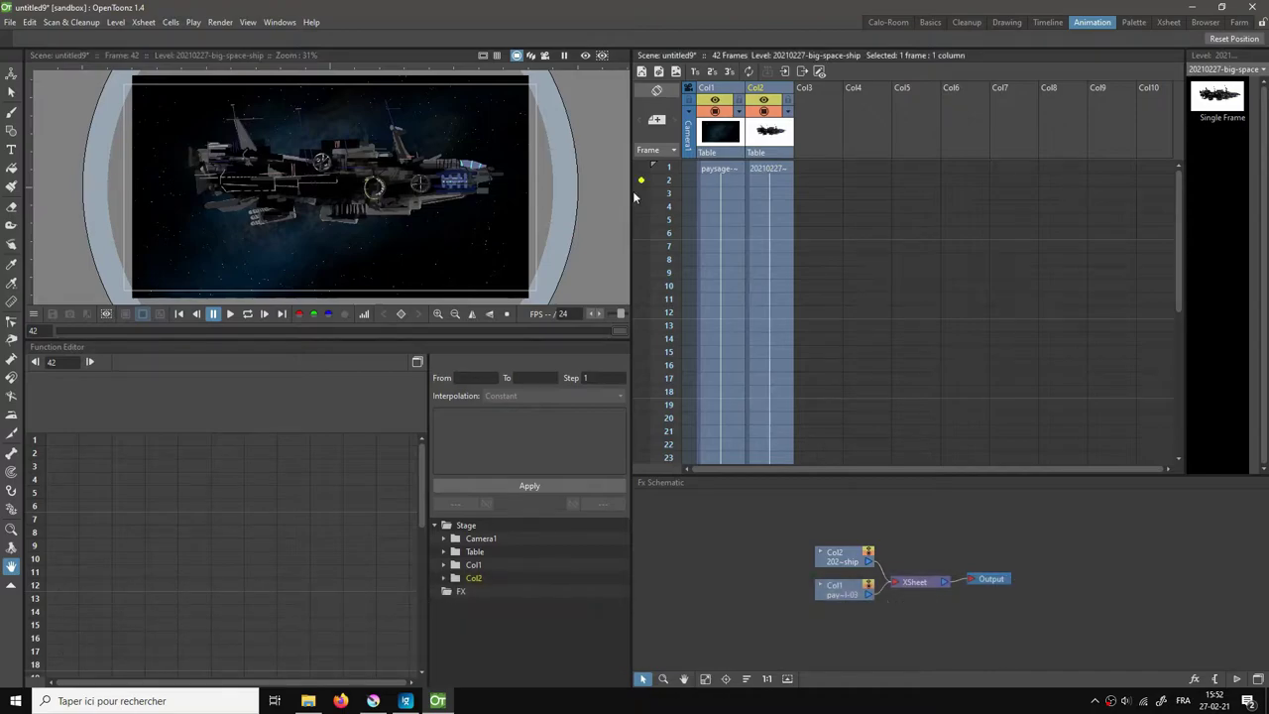
left_click_drag(578, 212, 569, 218)
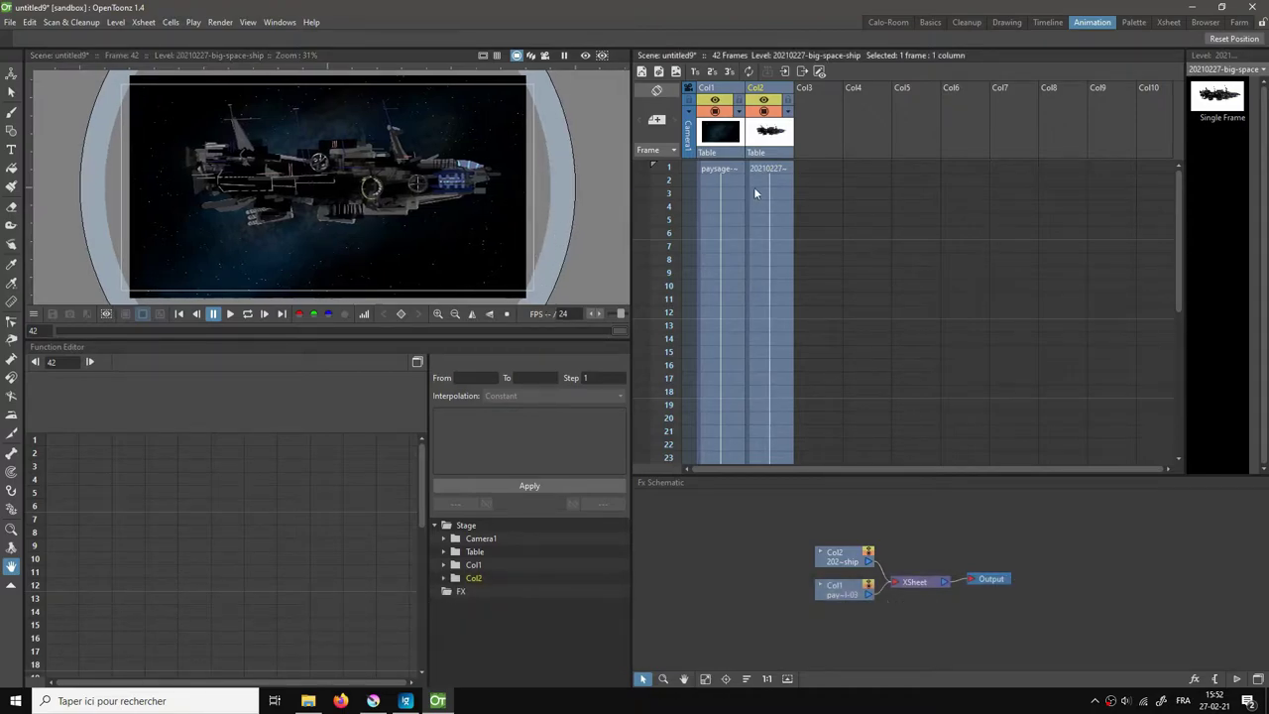
Step: Rename the background column to BGR and the spaceship column to vaisseau
left_click(772, 168)
key("a")
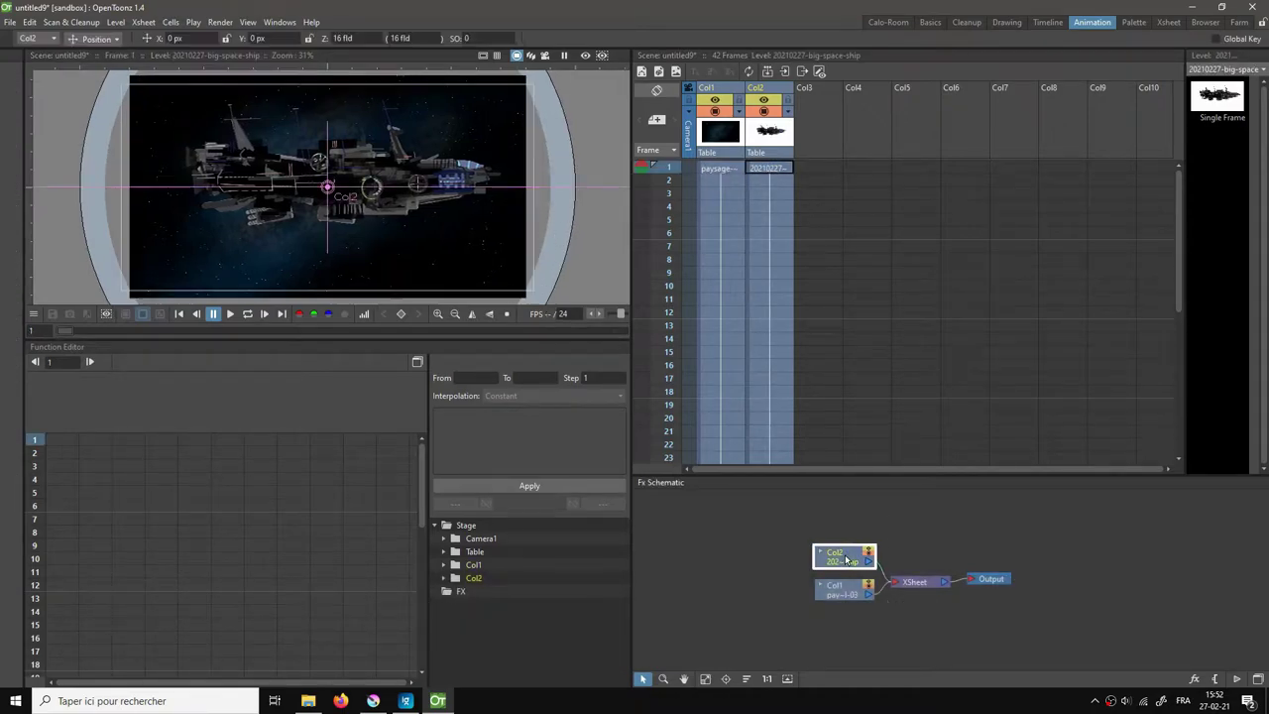
double_click(727, 87)
type("back")
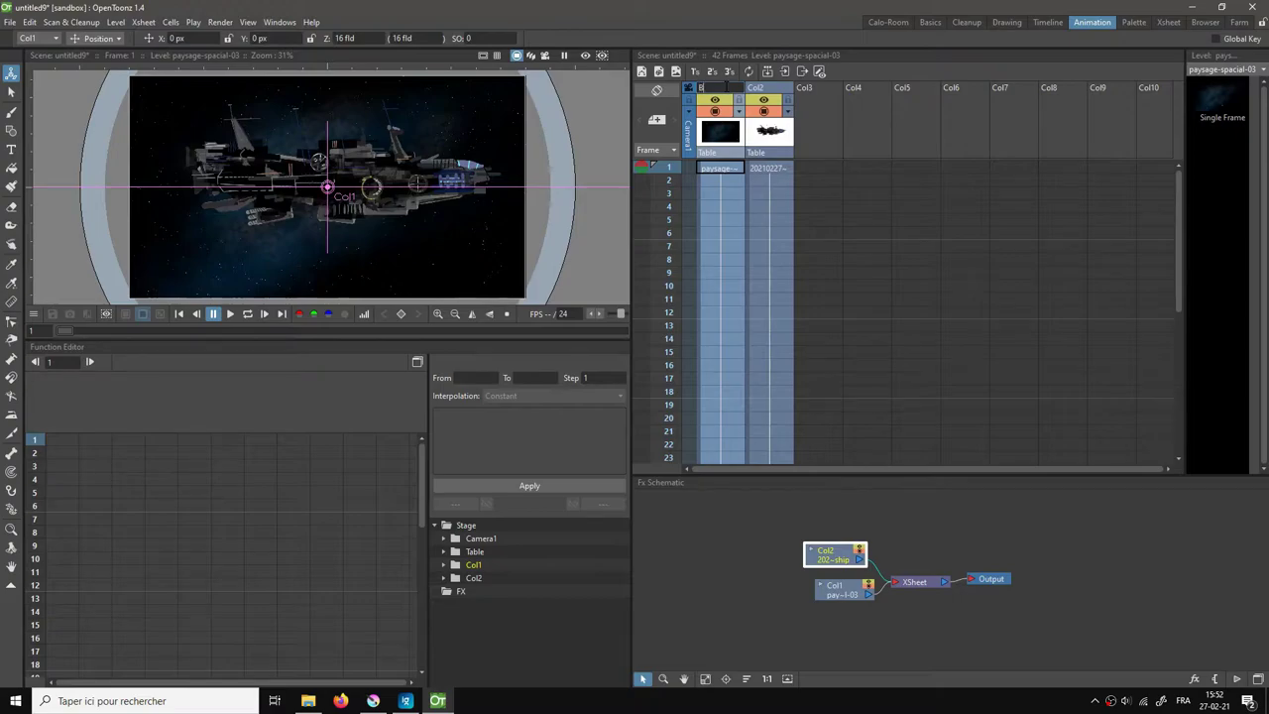
key("Return")
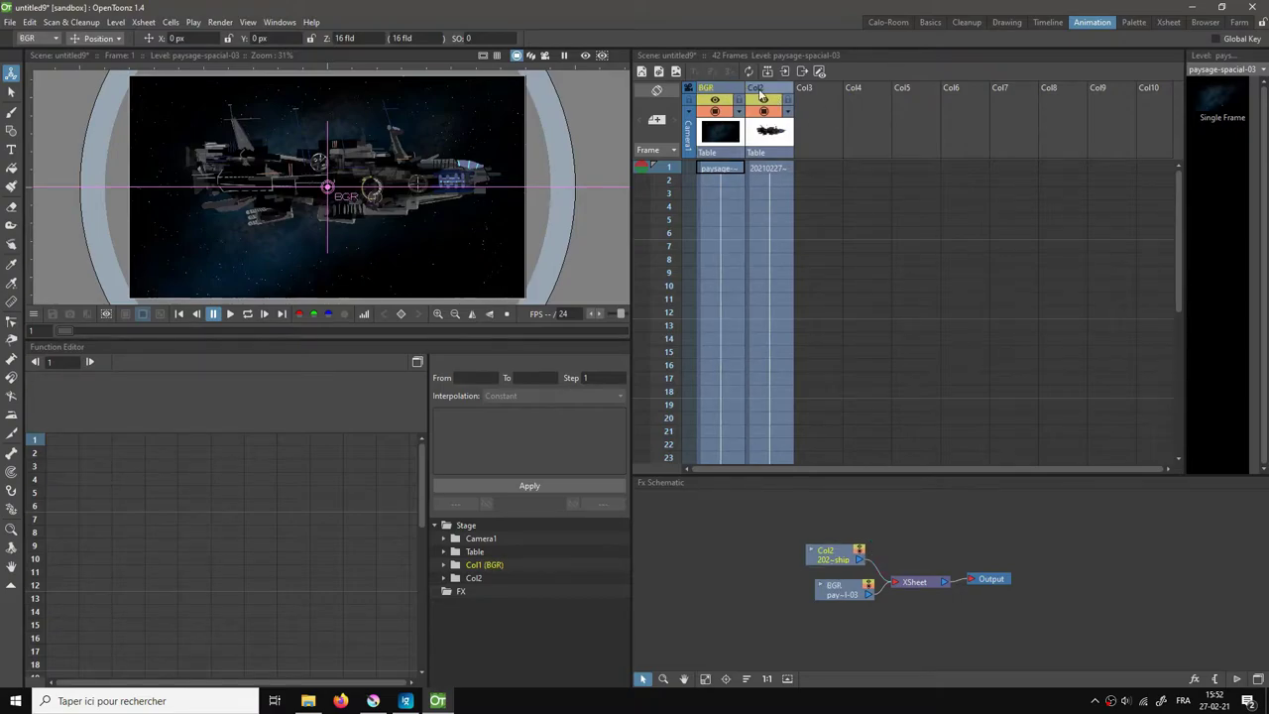
left_click(760, 89)
double_click(760, 90)
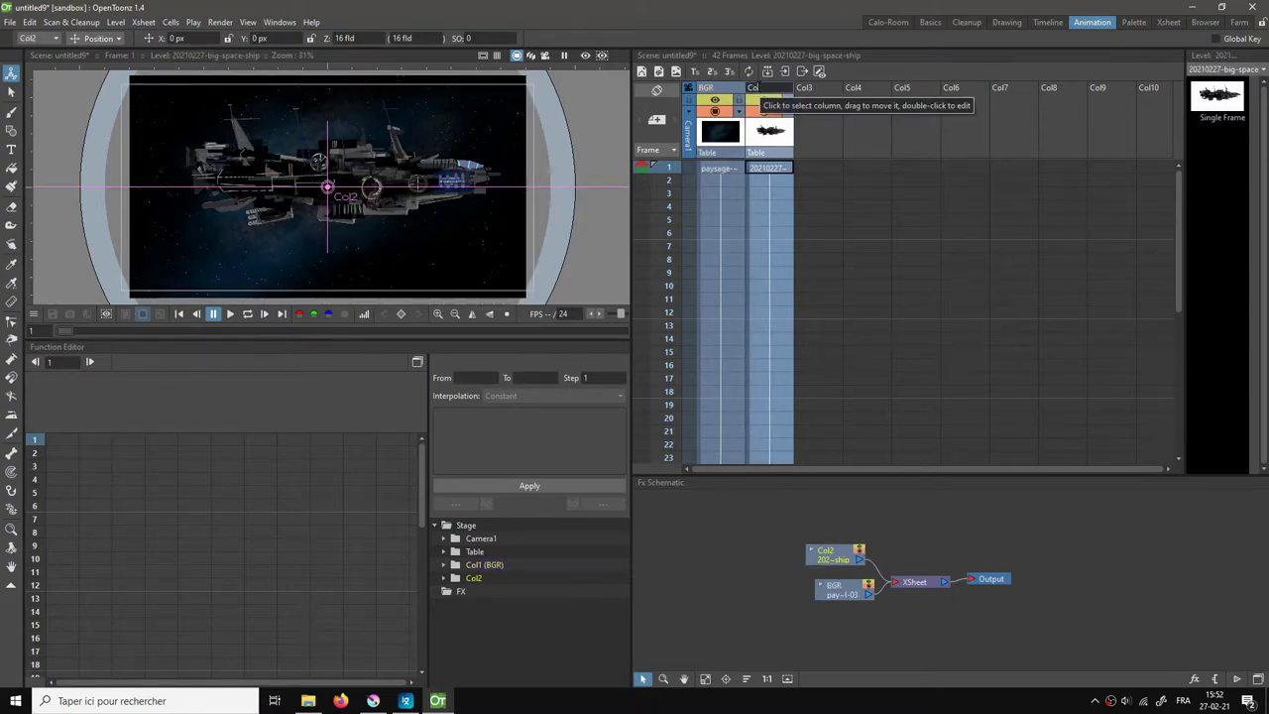
type("vaisseau")
key("Return")
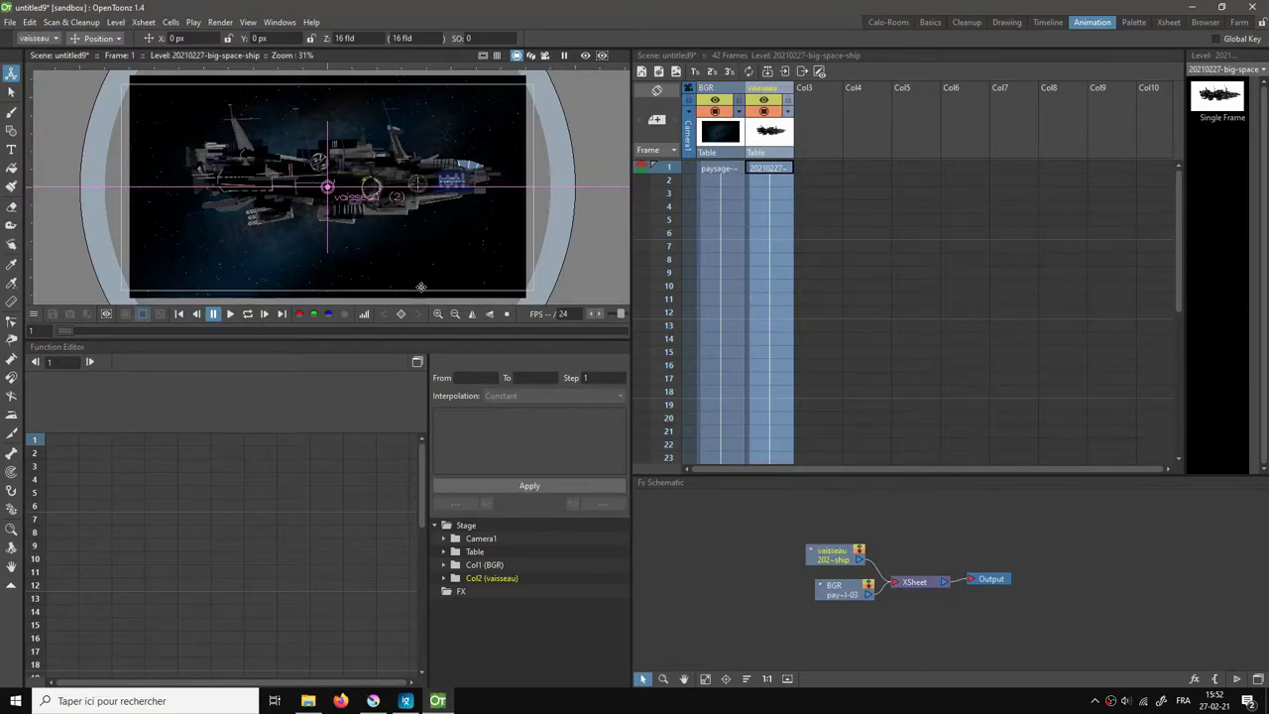
Step: Spread out the Fx Schematic, moving the BGR and vaisseau nodes well away from the XSheet and Output nodes
left_click_drag(842, 596, 717, 624)
left_click_drag(816, 561, 701, 592)
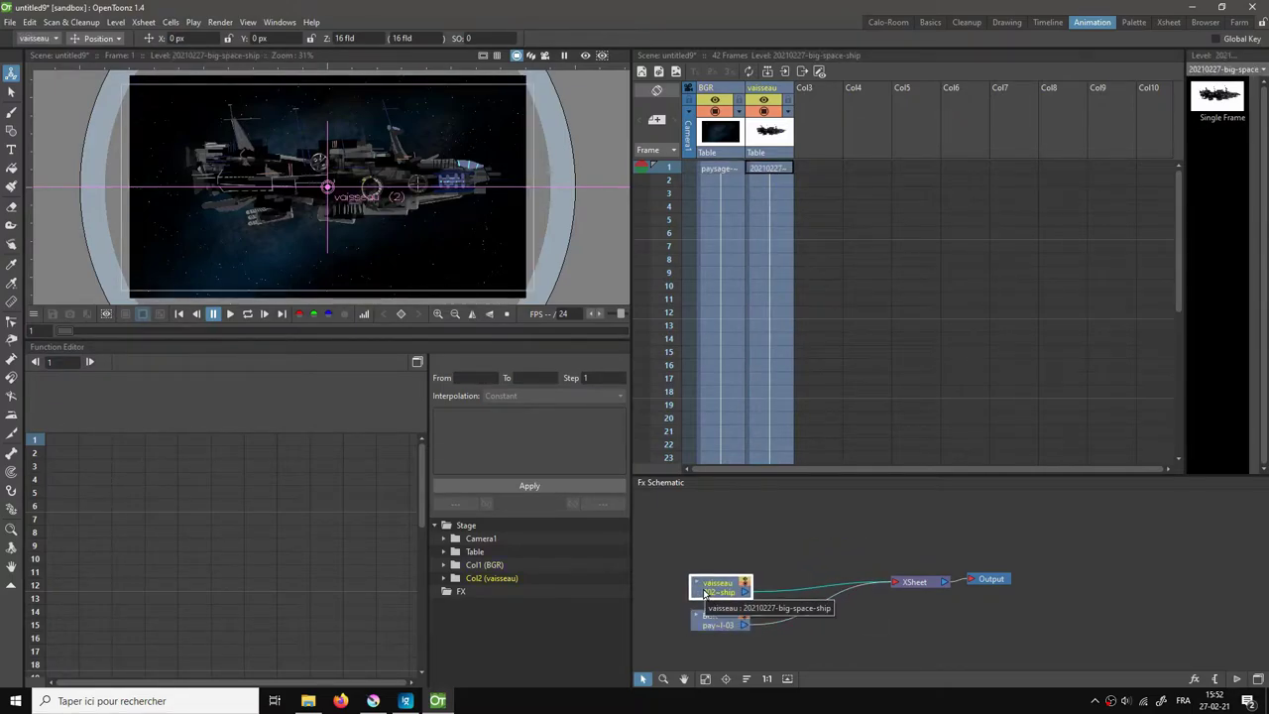
left_click_drag(883, 540, 1044, 601)
left_click_drag(935, 589, 1077, 595)
left_click(878, 545)
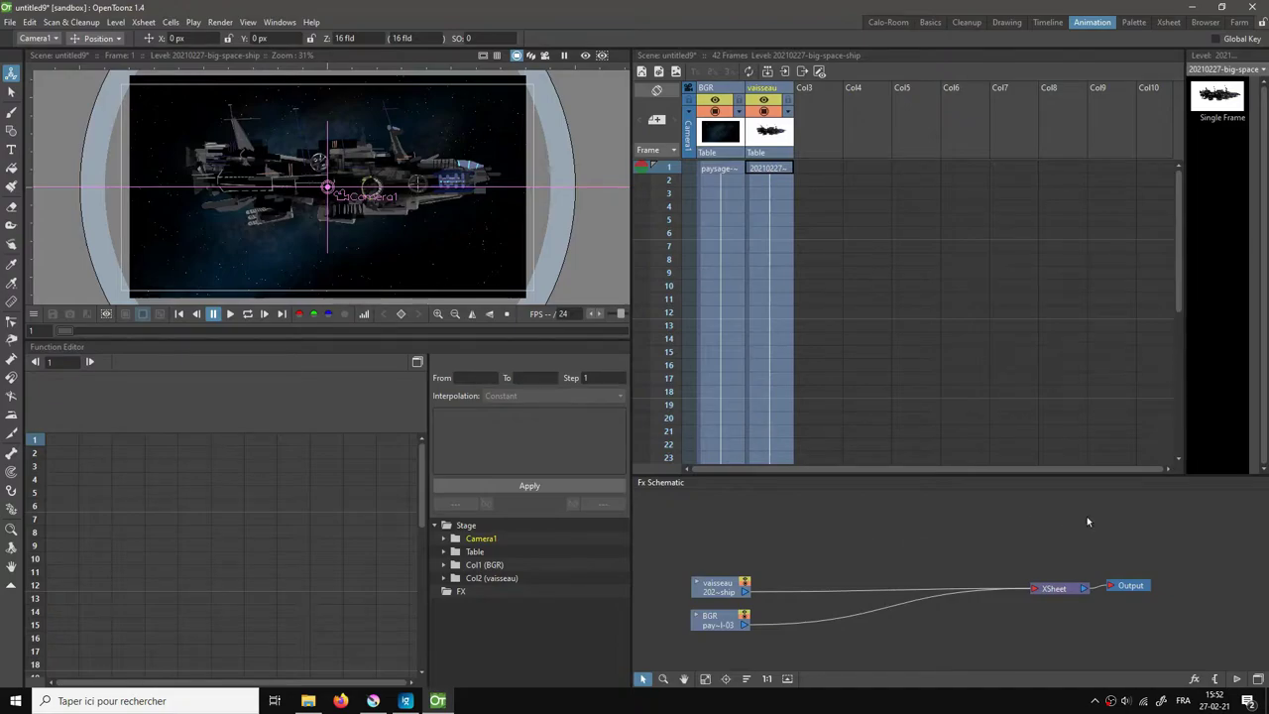
Step: Add a Clouds render effect to the Fx Schematic and place its node above the vaisseau node
right_click(910, 513)
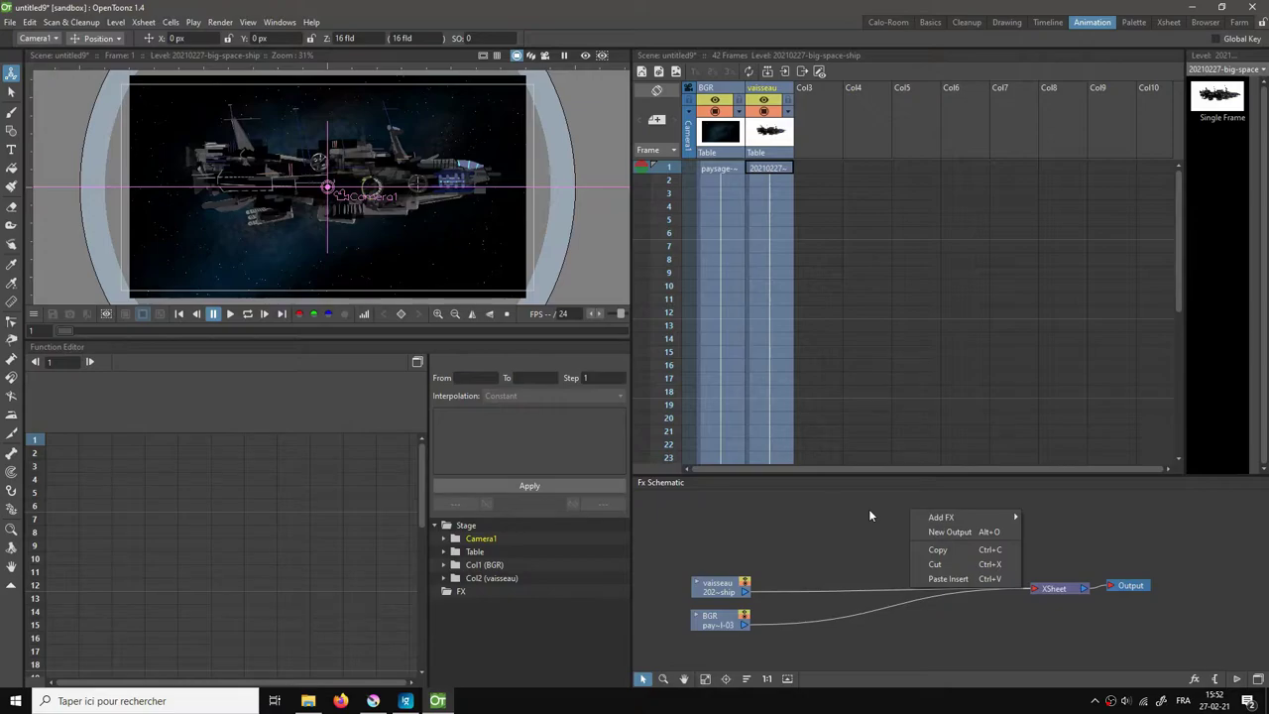
mouse_move(952, 515)
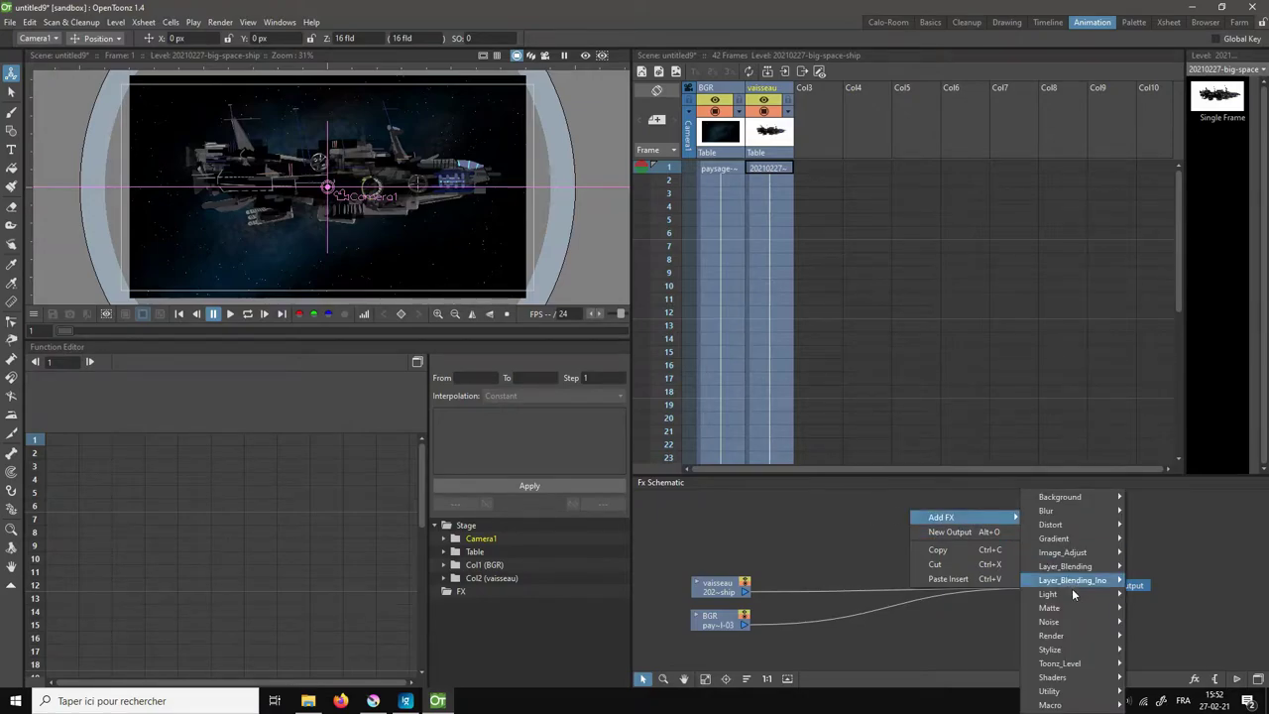
mouse_move(1078, 634)
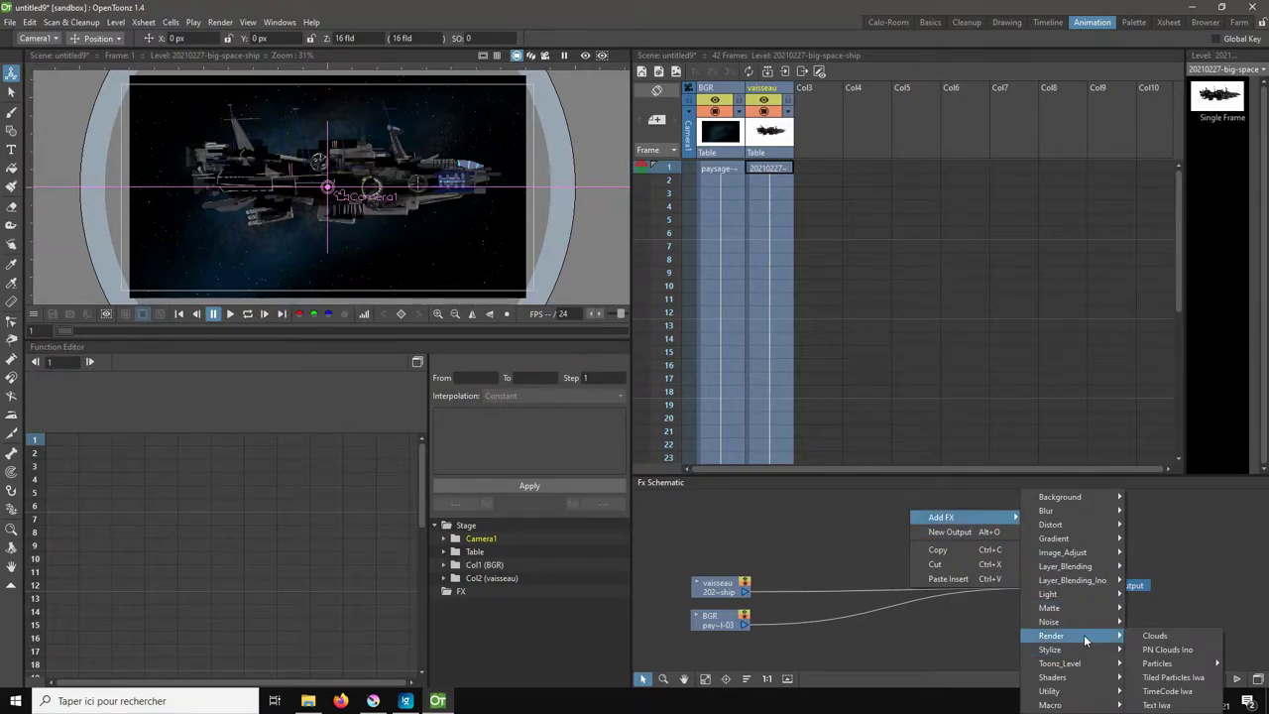
left_click(1173, 634)
left_click_drag(944, 521, 738, 521)
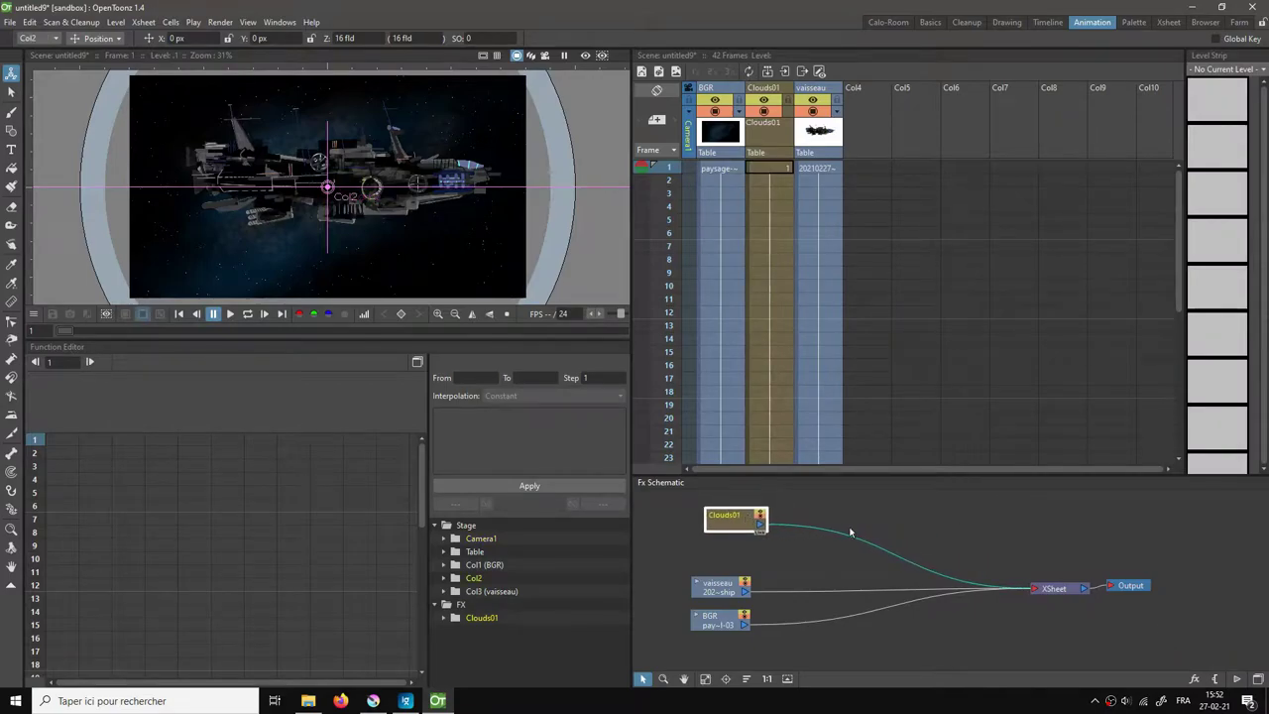
Step: Enable the rendered preview and inspect the clouds in full screen, fitted to the window
left_click(585, 56)
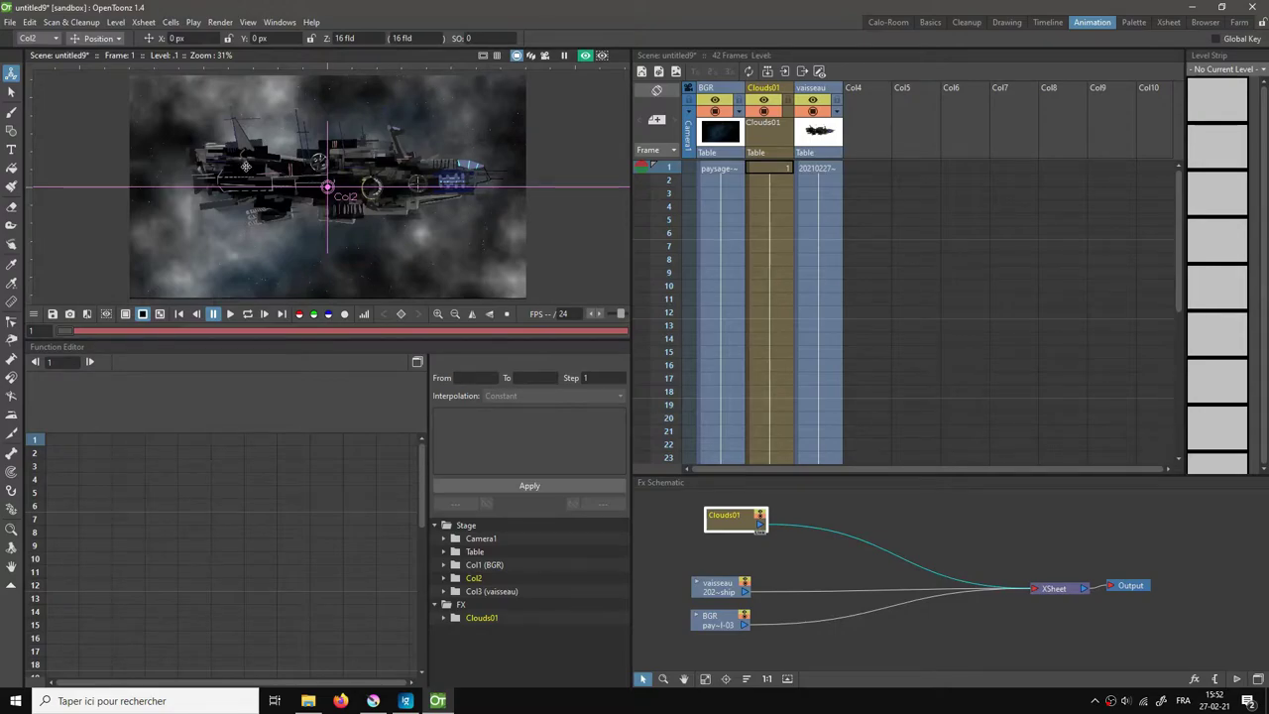
right_click(408, 106)
left_click(436, 116)
right_click(732, 259)
left_click(774, 281)
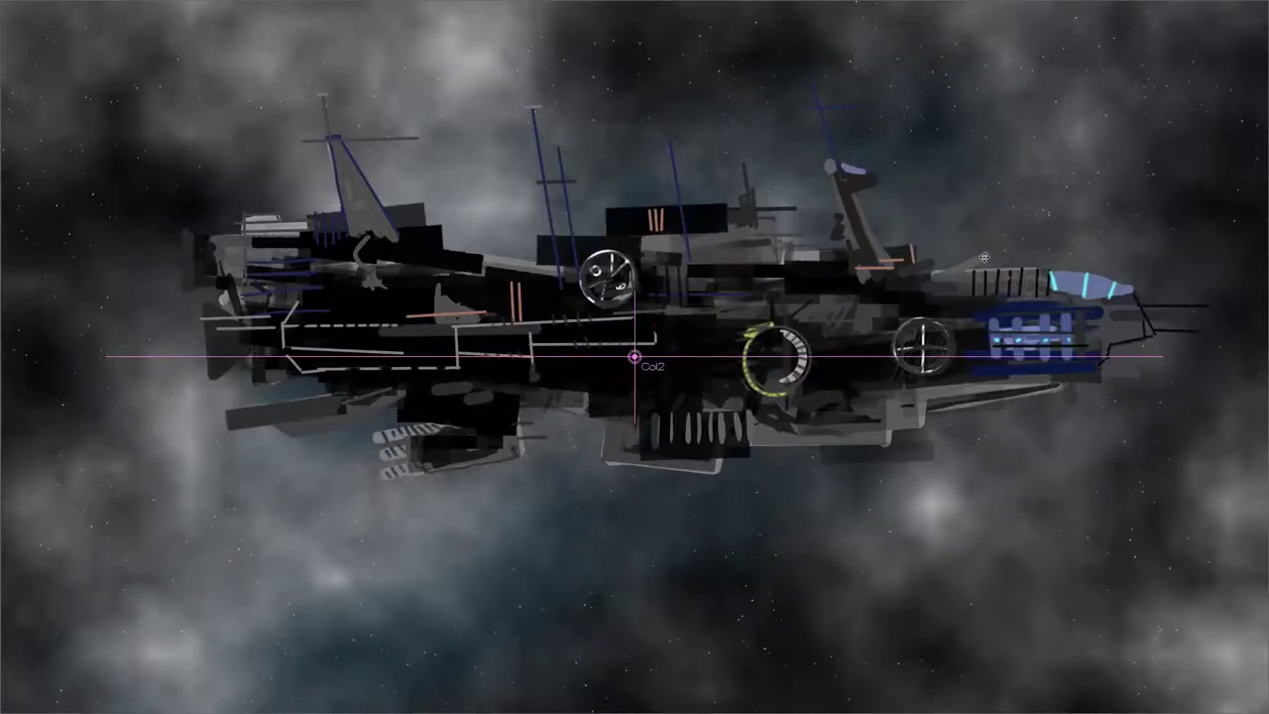
key("Escape")
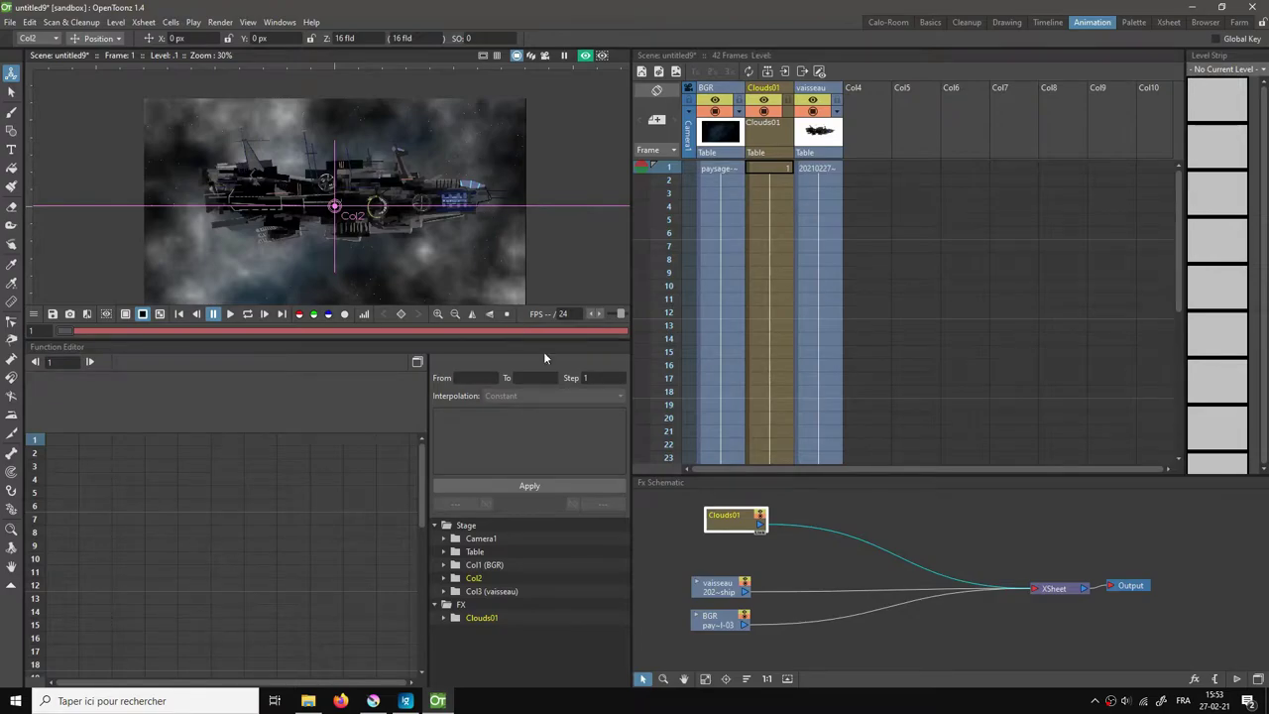
Step: Open the Clouds01 effect settings and set the size to 45
double_click(734, 529)
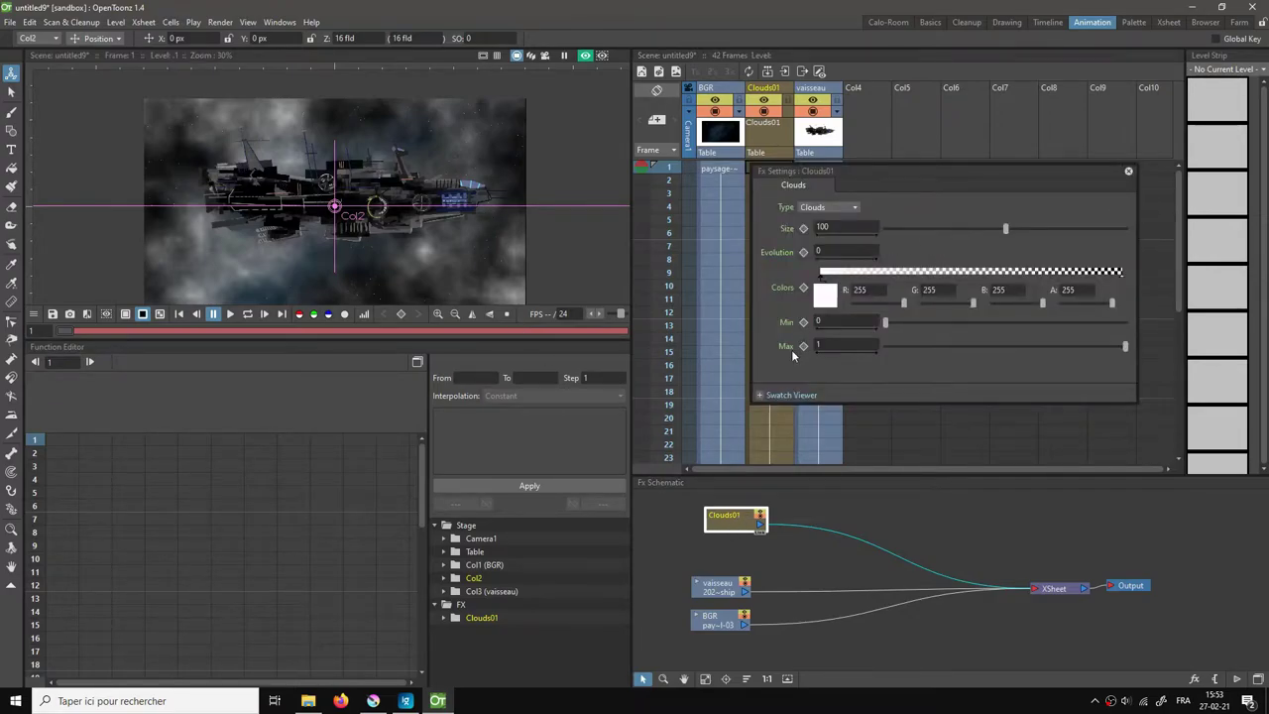
left_click(847, 228)
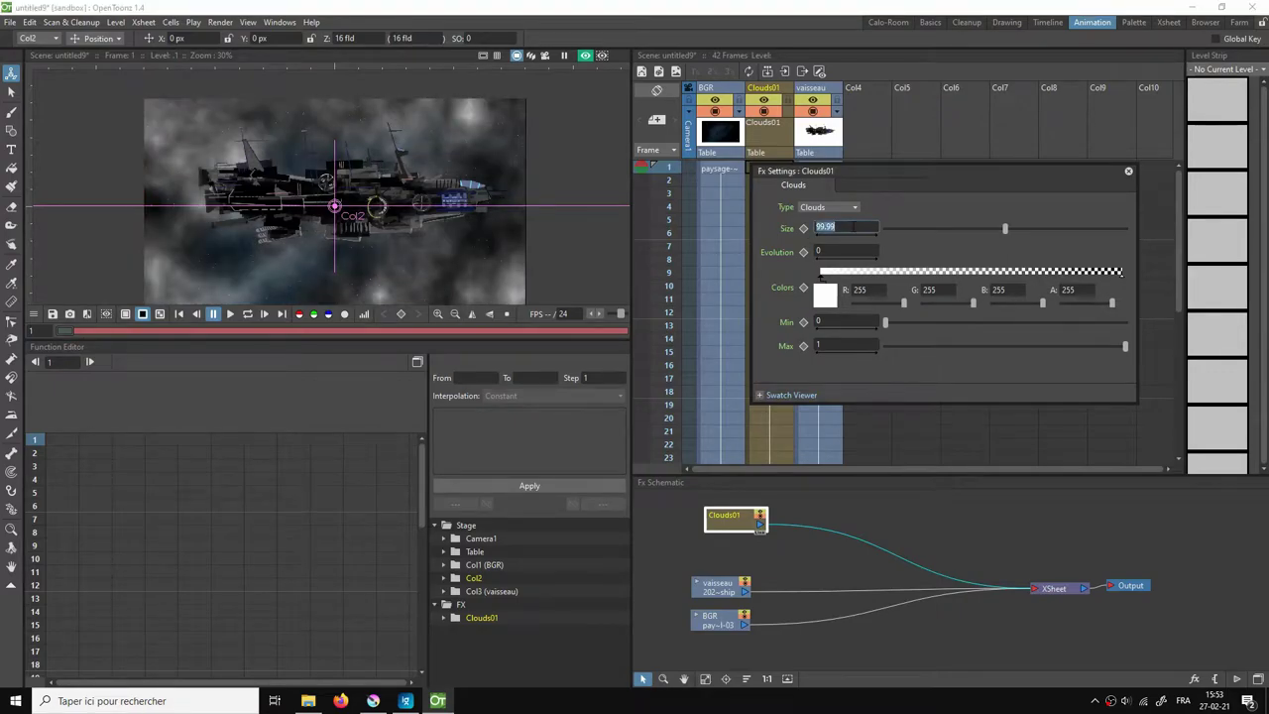
type("45")
key("Return")
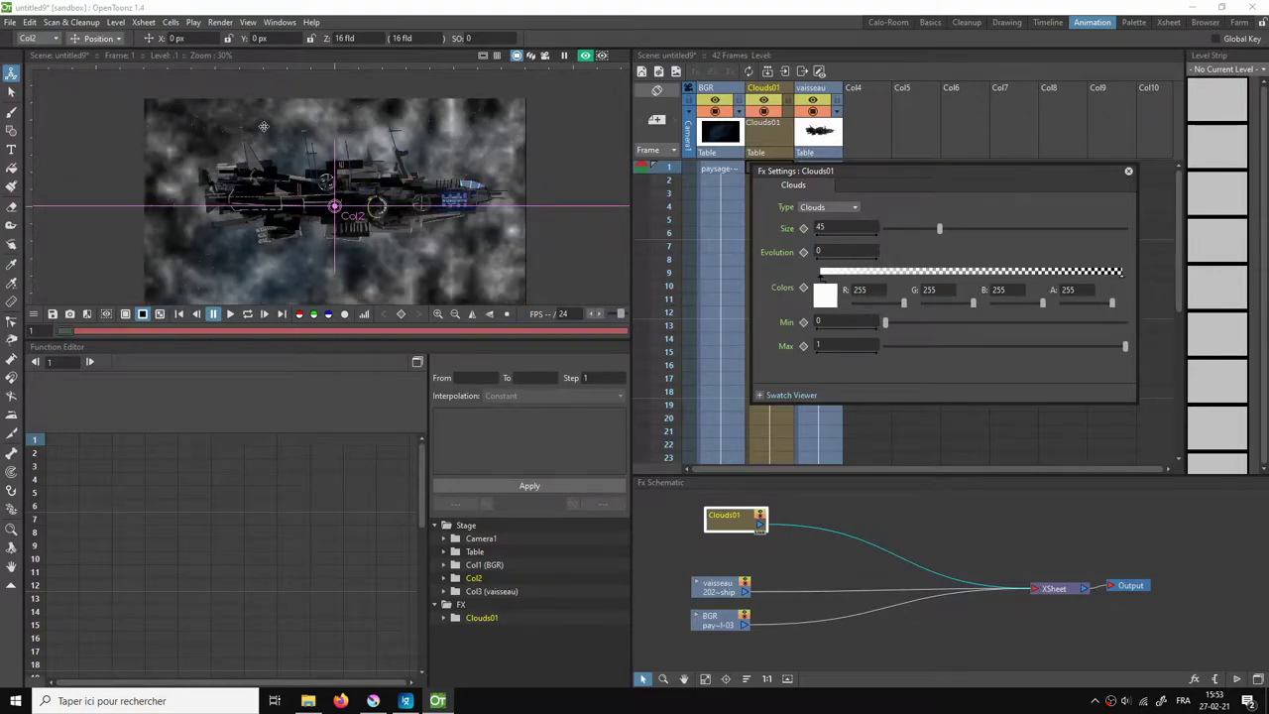
Step: Try cloud sizes of 30 and 200, and return the size to 45
left_click(838, 226)
type("30")
key("Escape")
left_click(843, 227)
key("Escape")
left_click(852, 227)
type("200")
key("Return")
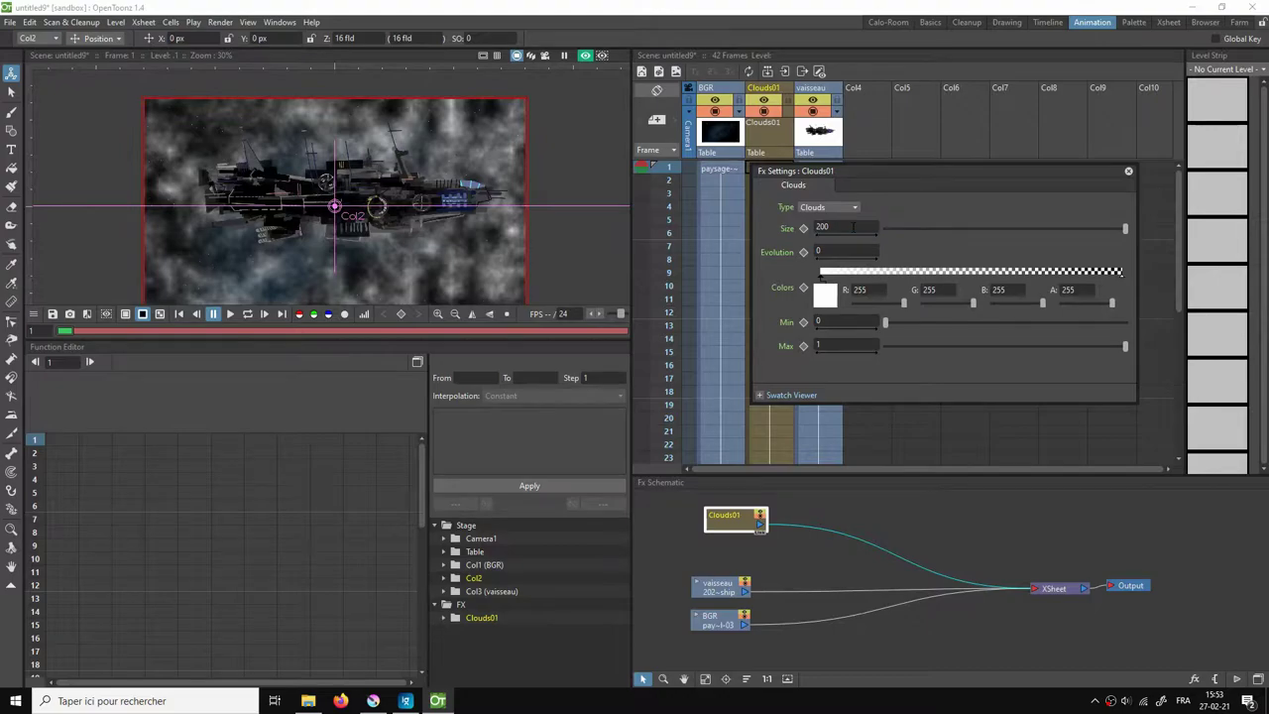
left_click(848, 227)
key("Return")
Step: Shift the Clouds01 node slightly further from XSheet and set its Evolution to 1
left_click(1128, 174)
left_click_drag(722, 523, 710, 526)
double_click(711, 526)
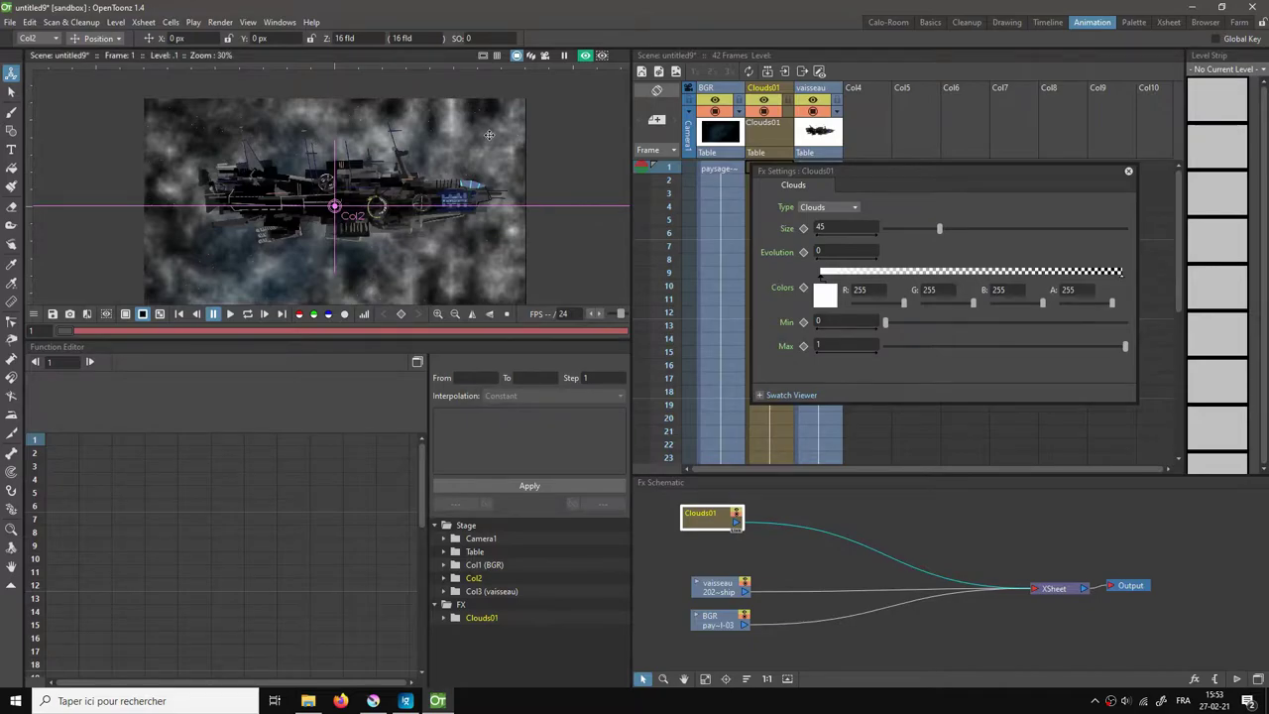
left_click(818, 250)
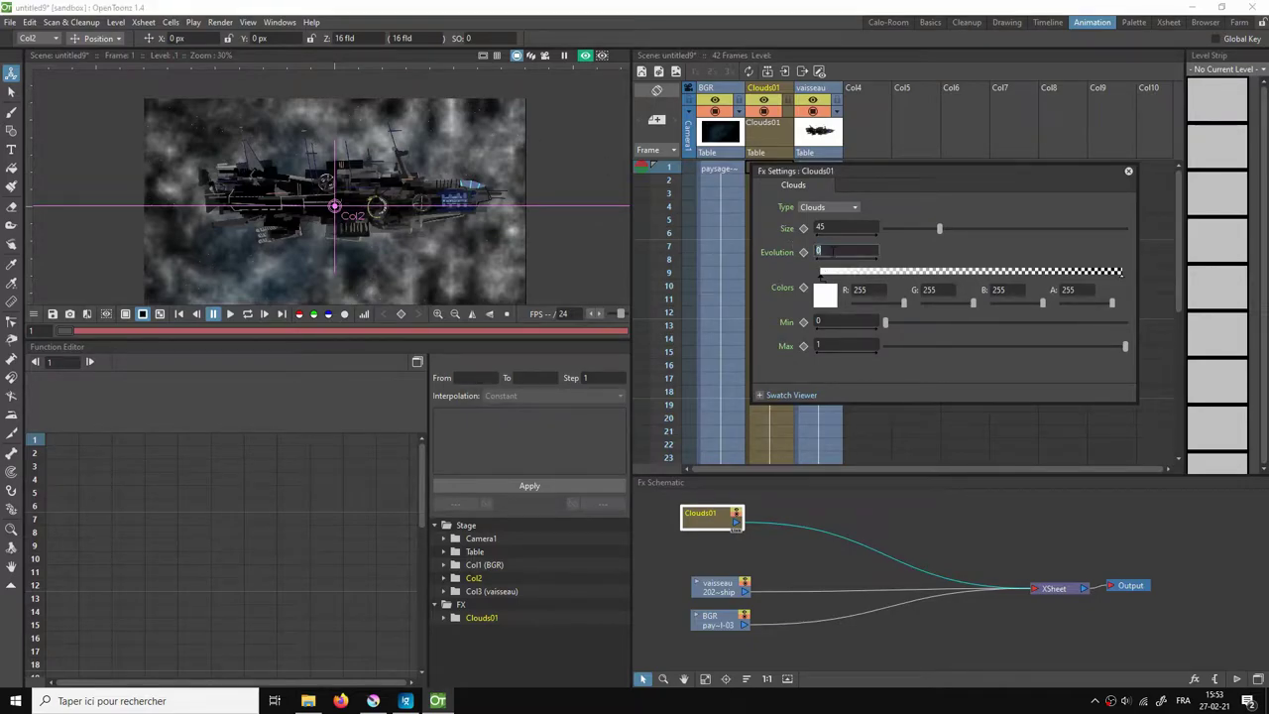
type("1")
key("Return")
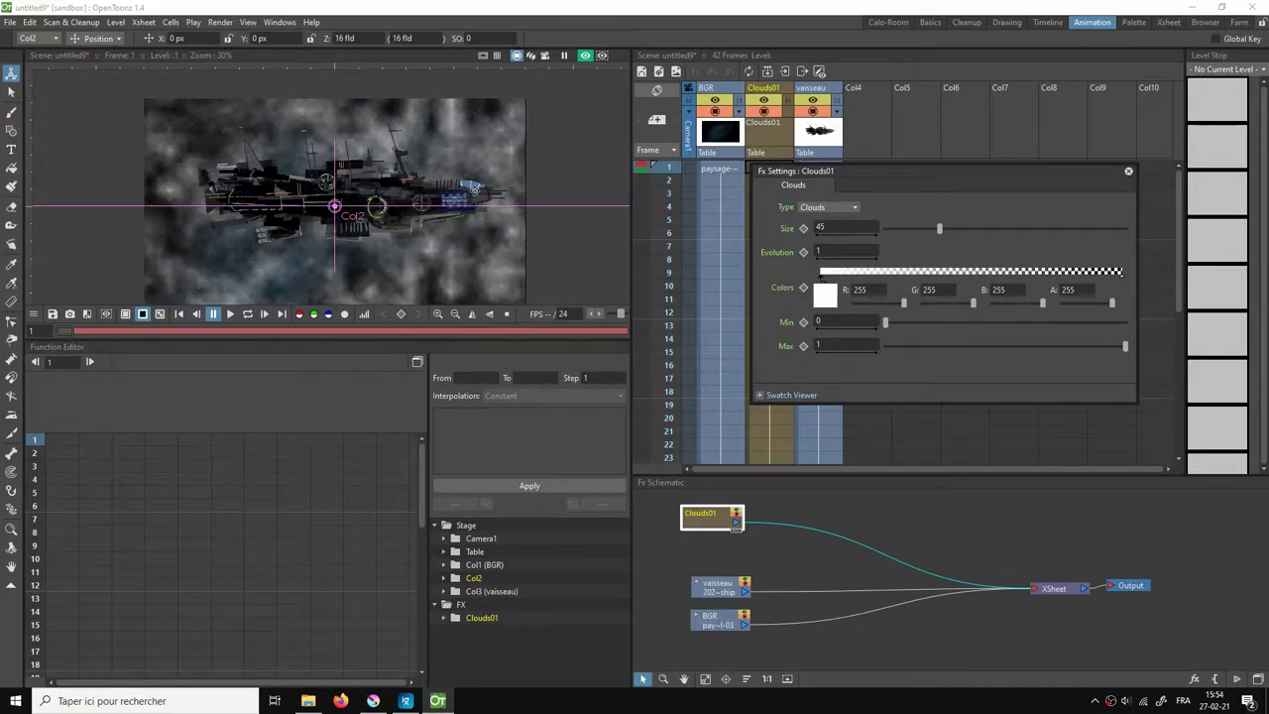
Step: Set the Clouds01 effect's Evolution to 10 and close its settings
left_click(832, 251)
type("10")
key("Return")
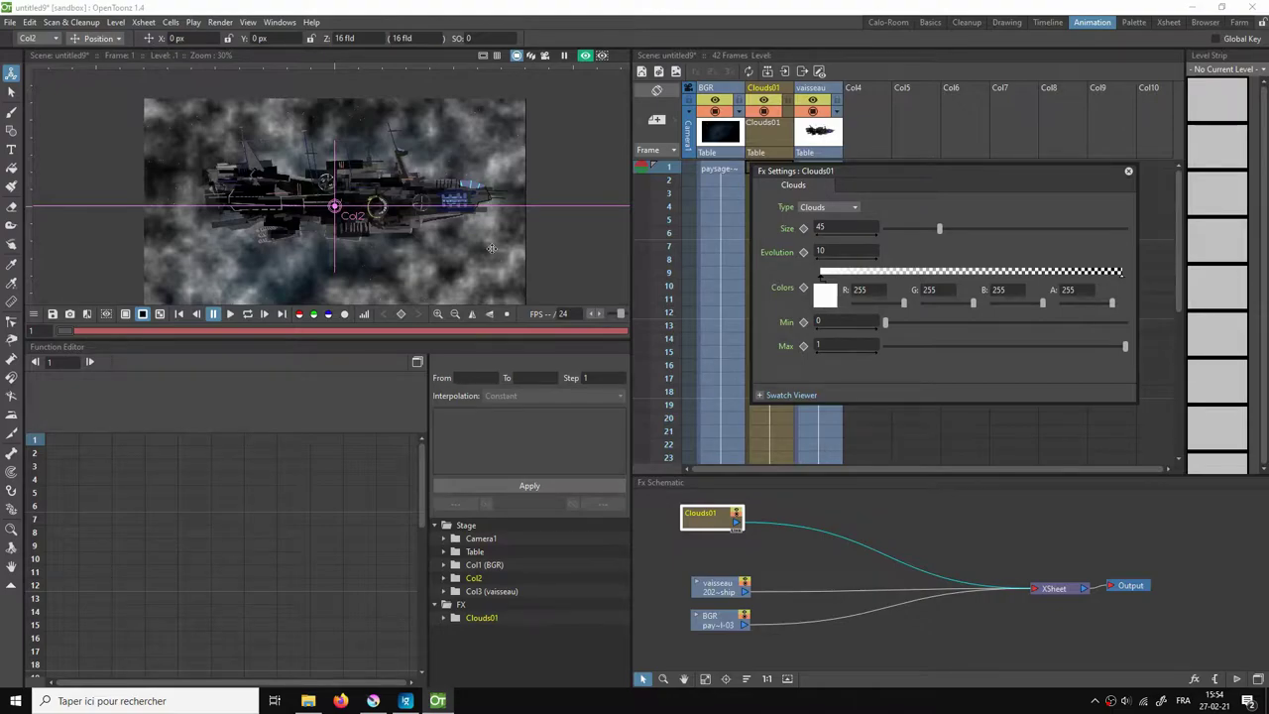
left_click(1127, 171)
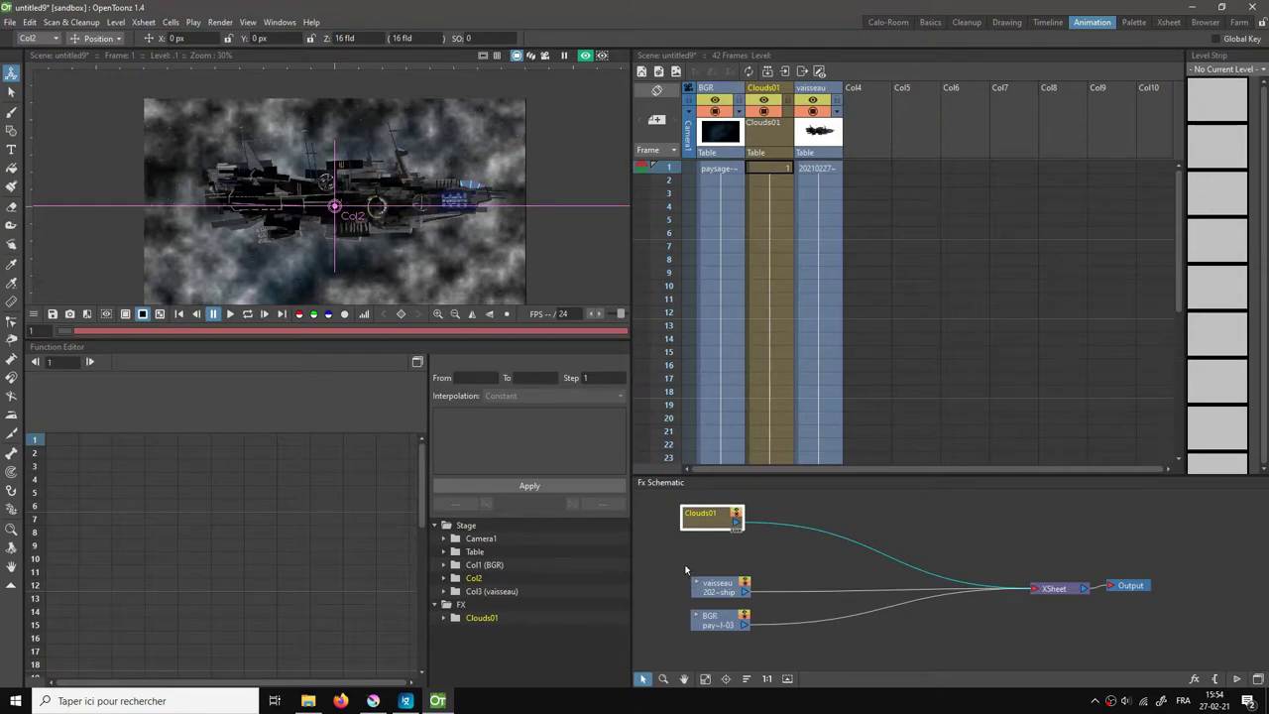
Step: Add an HSV Key effect from the Matte category and insert it on the connection between Clouds01 and XSheet
left_click_drag(708, 526, 717, 519)
right_click(876, 504)
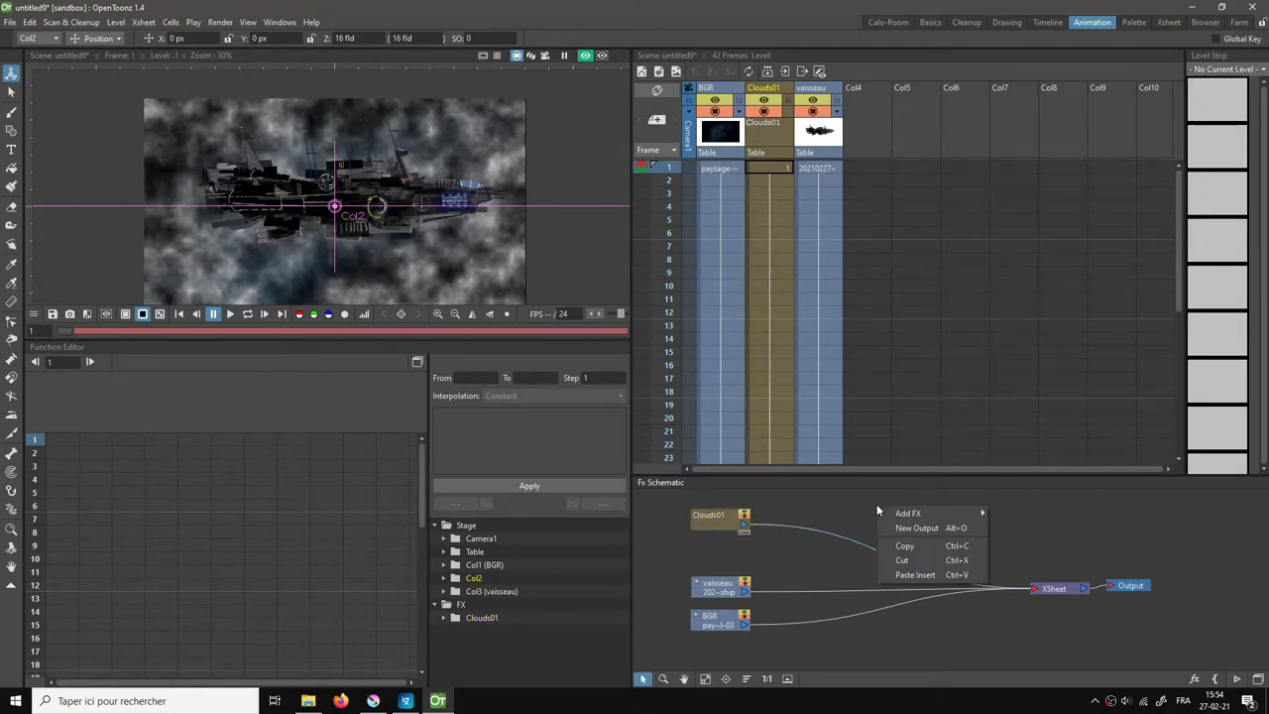
mouse_move(915, 515)
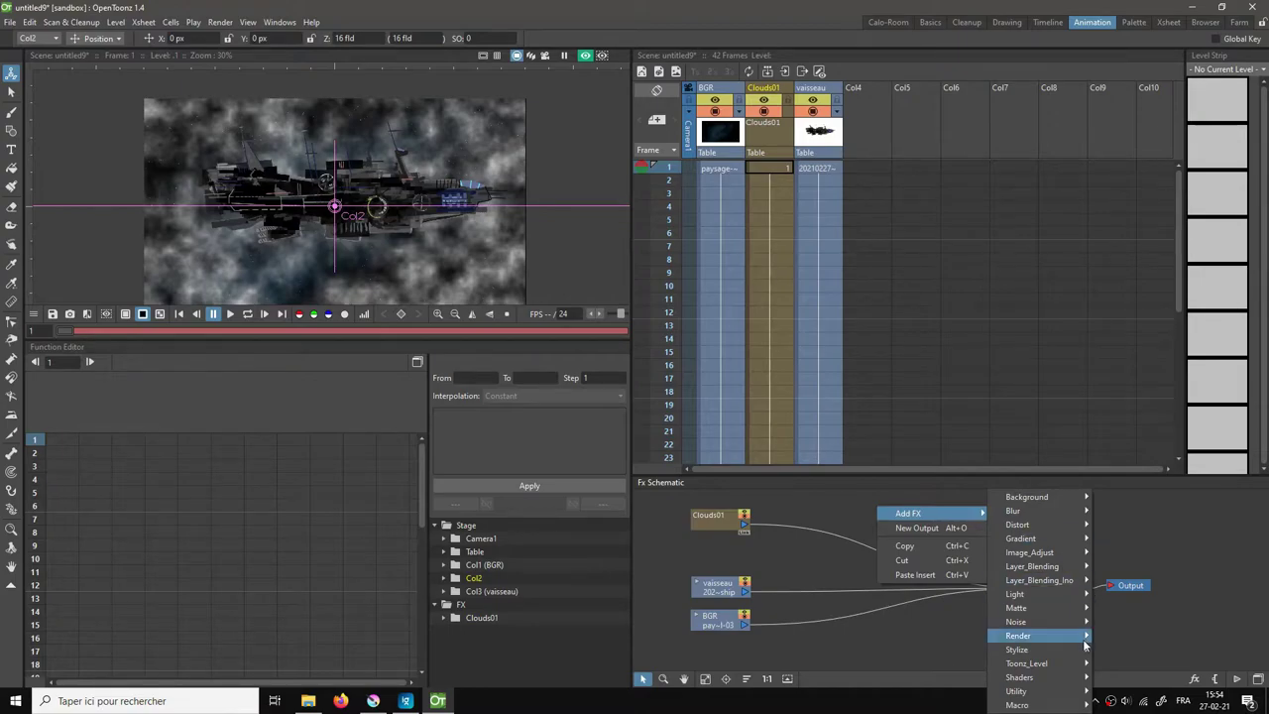
mouse_move(1067, 609)
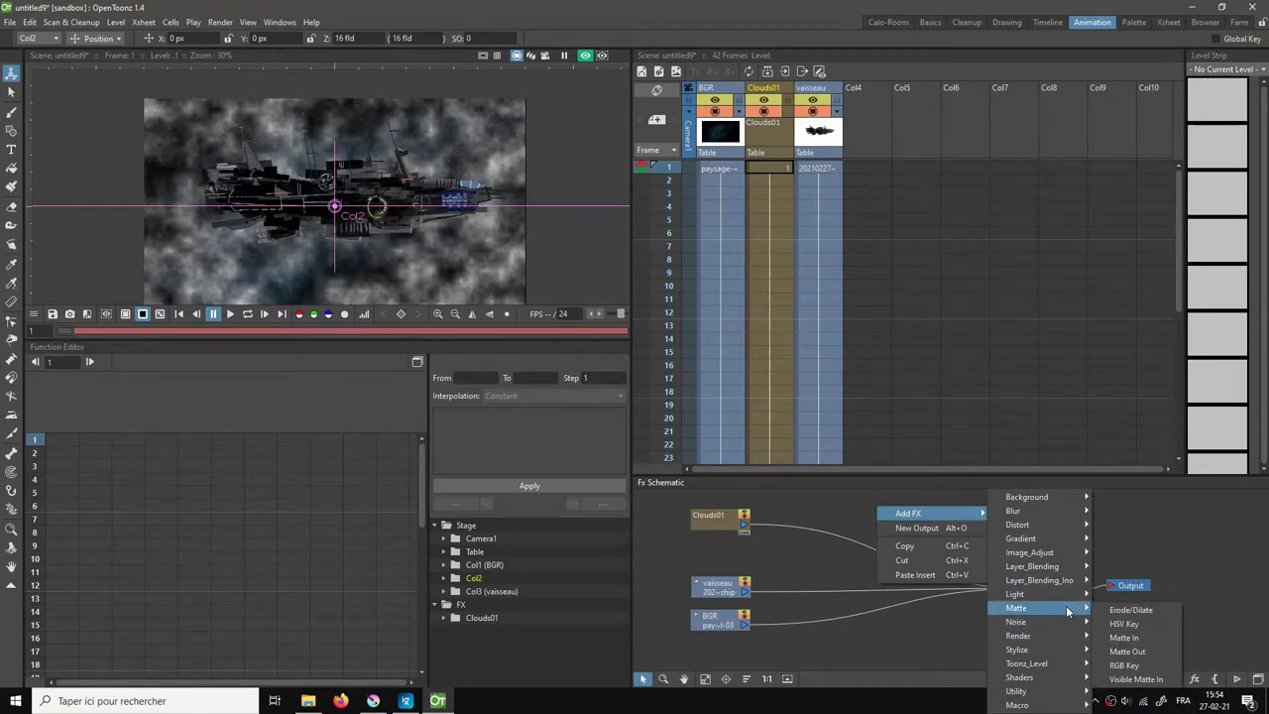
left_click(1138, 627)
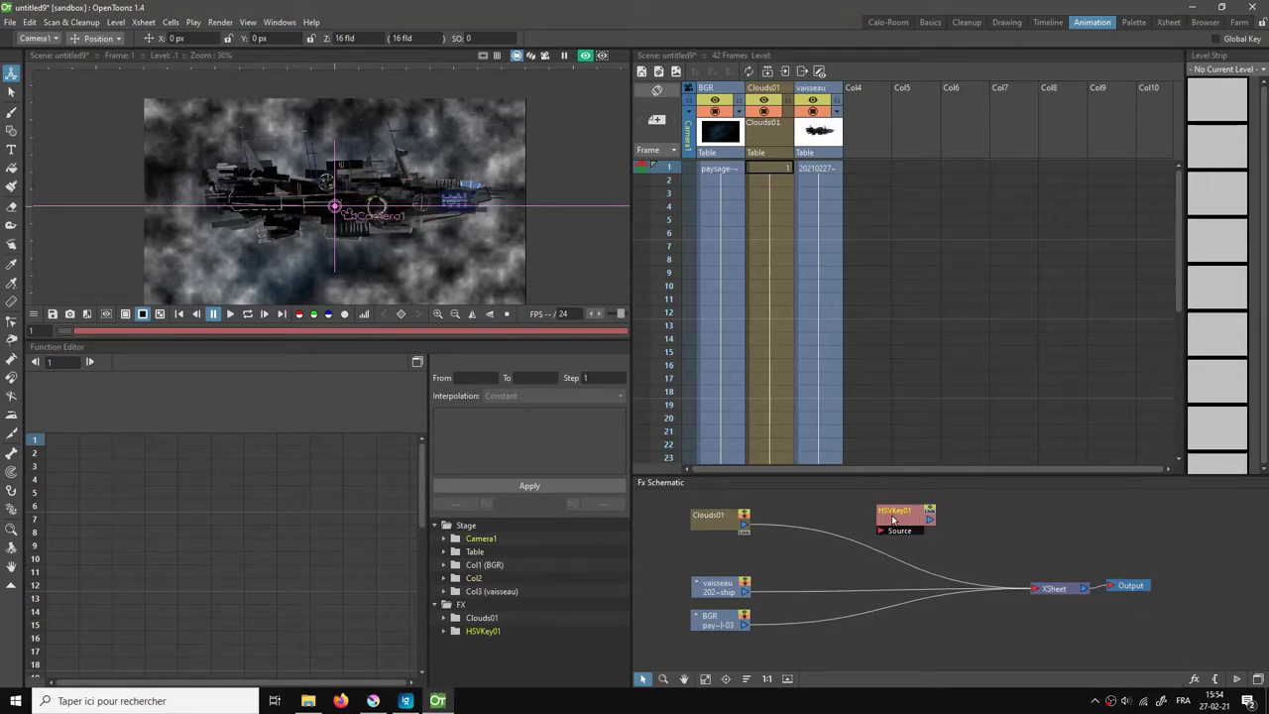
left_click_drag(892, 519, 865, 520)
left_click_drag(746, 527, 1023, 588)
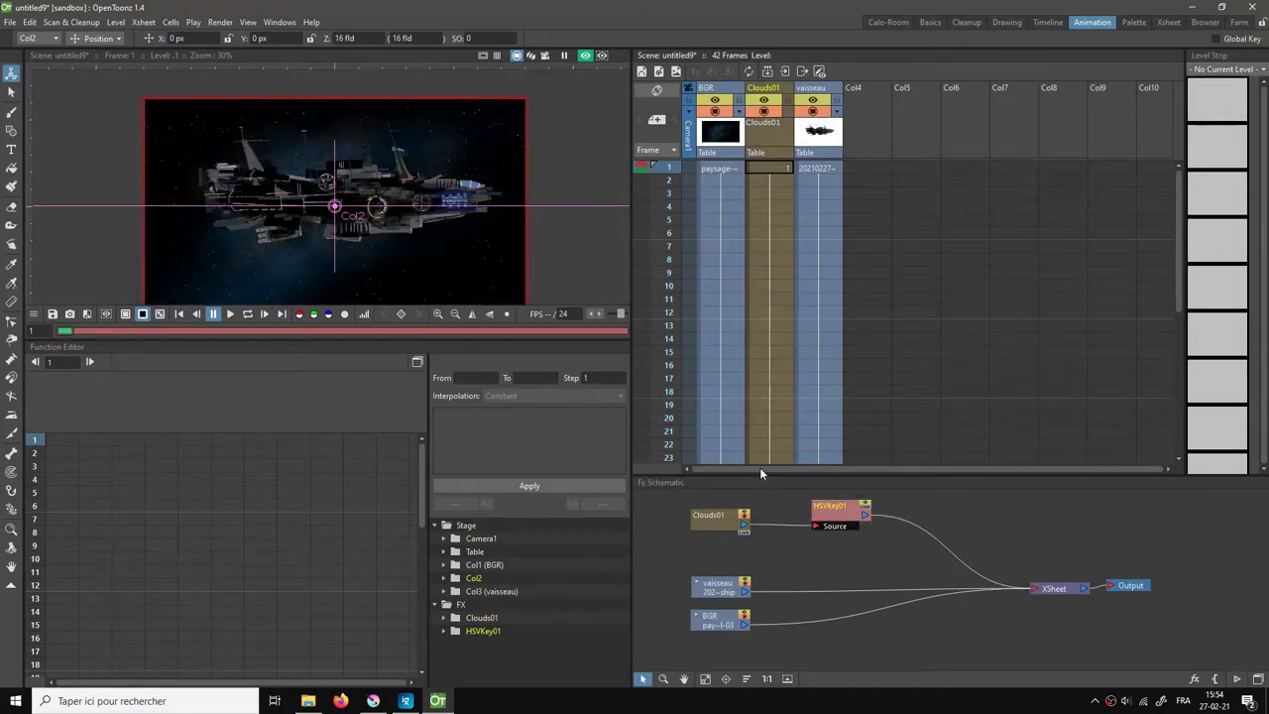
Step: Open the HSVKey01 settings, try V Range values of 1 and 0.439, and return V Range to 0
left_click(832, 514)
double_click(832, 514)
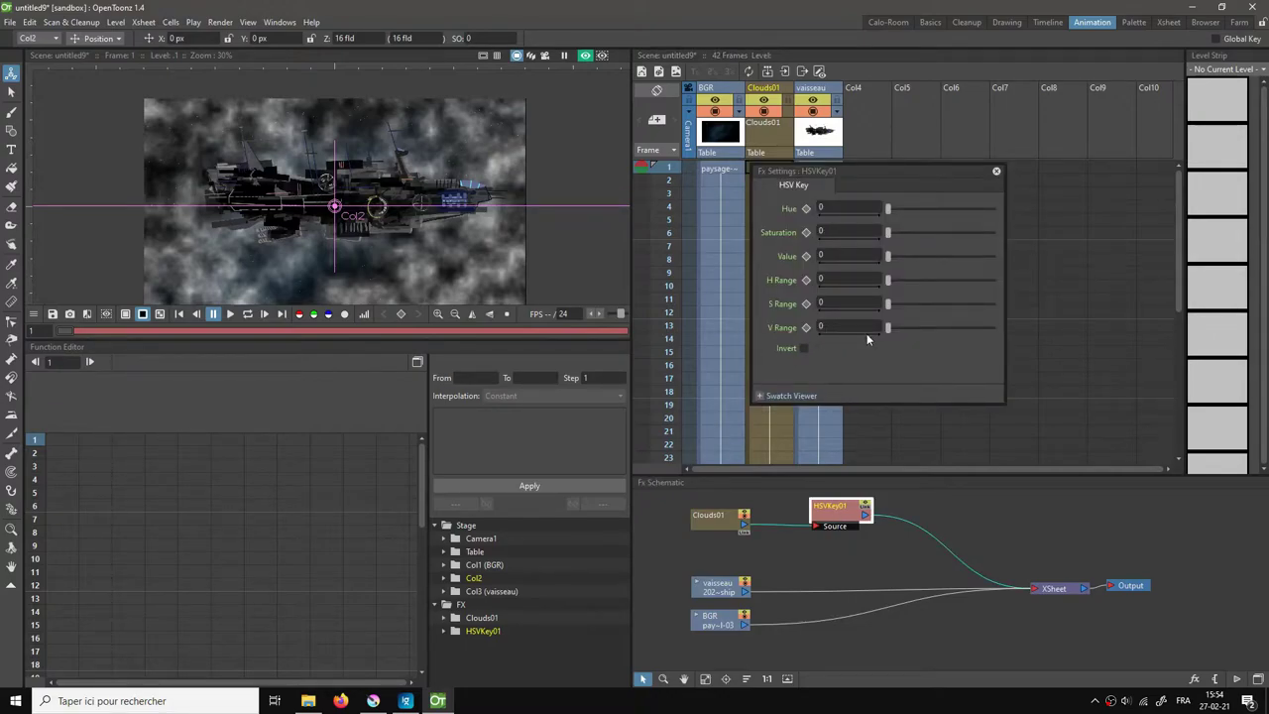
left_click_drag(887, 332, 1006, 341)
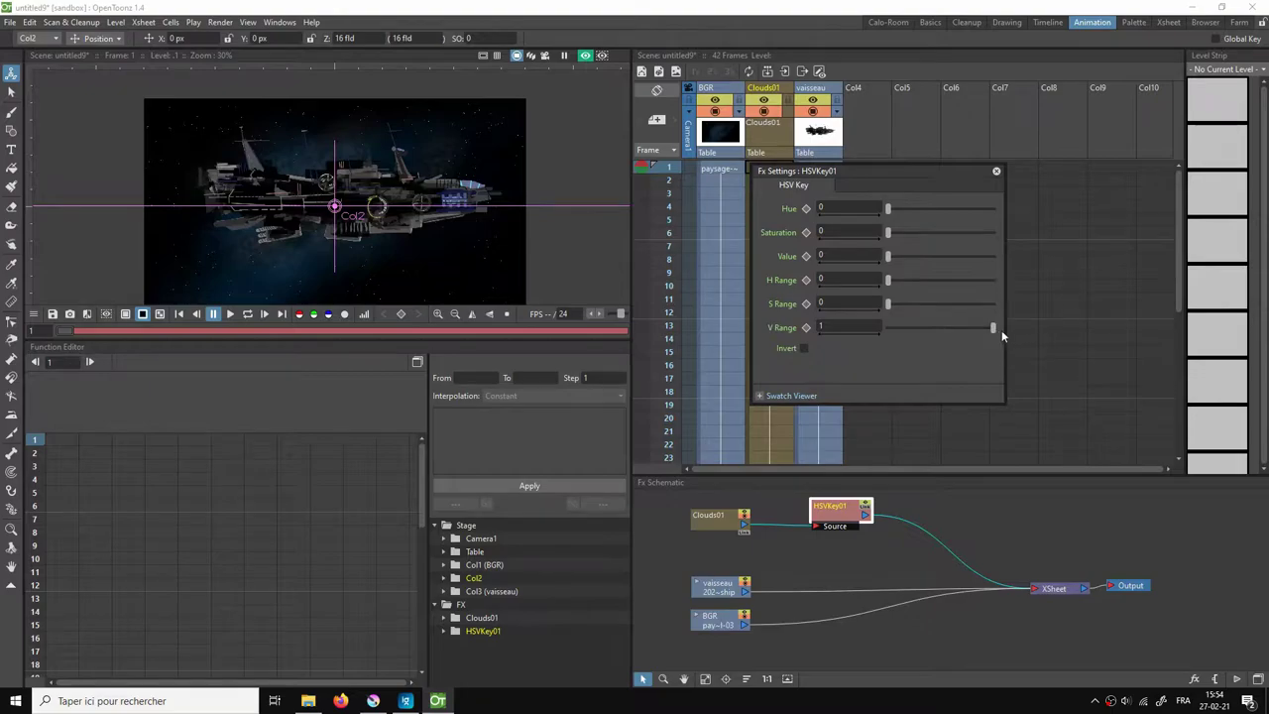
left_click_drag(991, 329, 951, 333)
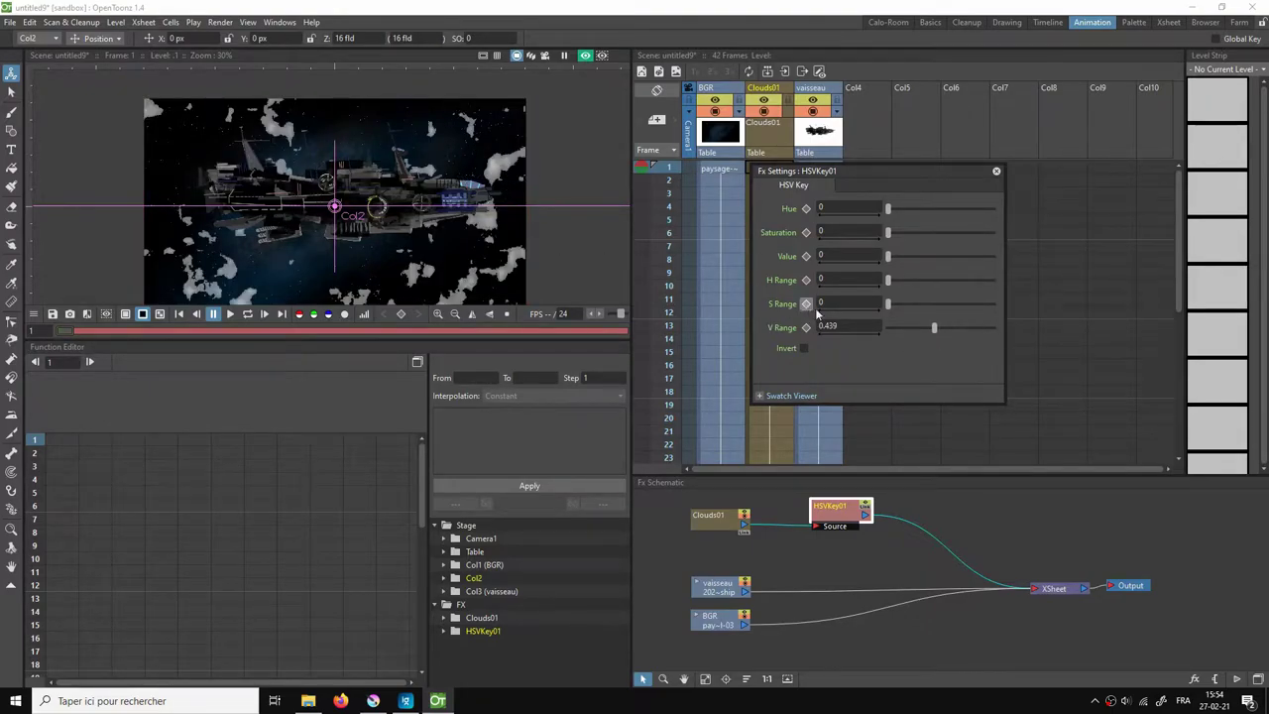
left_click_drag(934, 325, 885, 334)
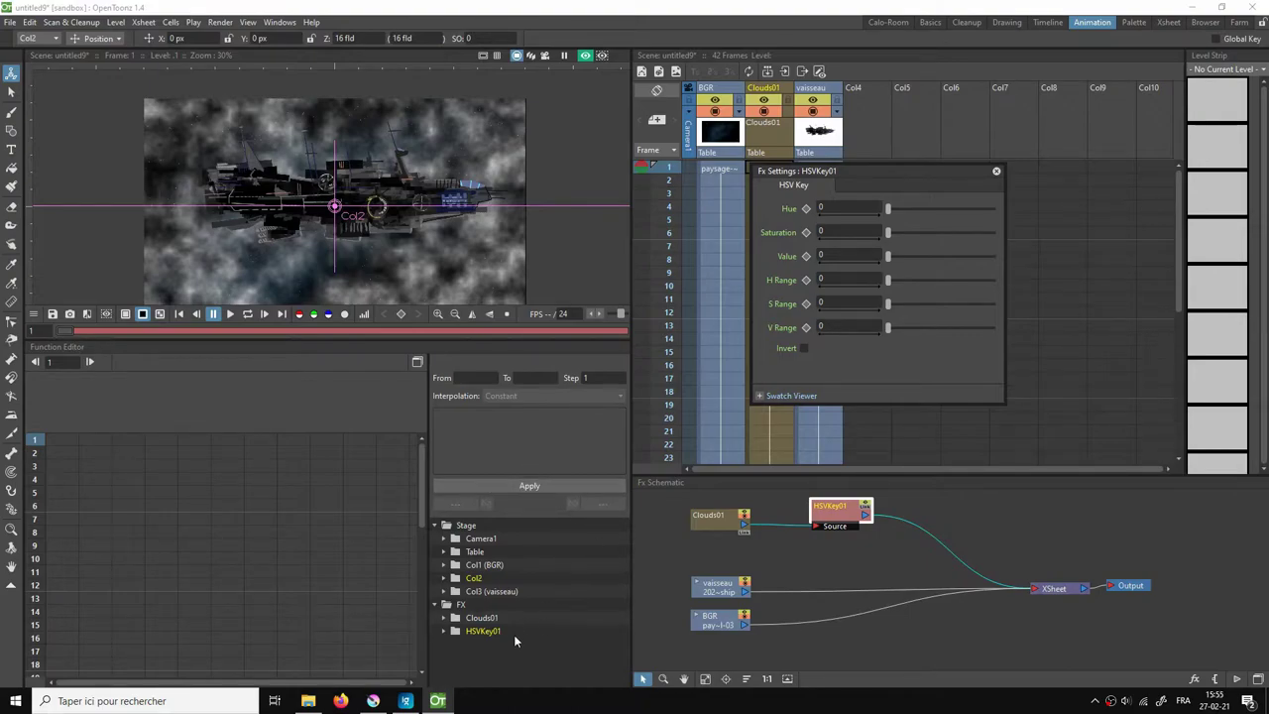
Step: Display the HSVKey01 V Range channel in the Function Editor and select its column
left_click(444, 632)
scroll(544, 618, "down", 1)
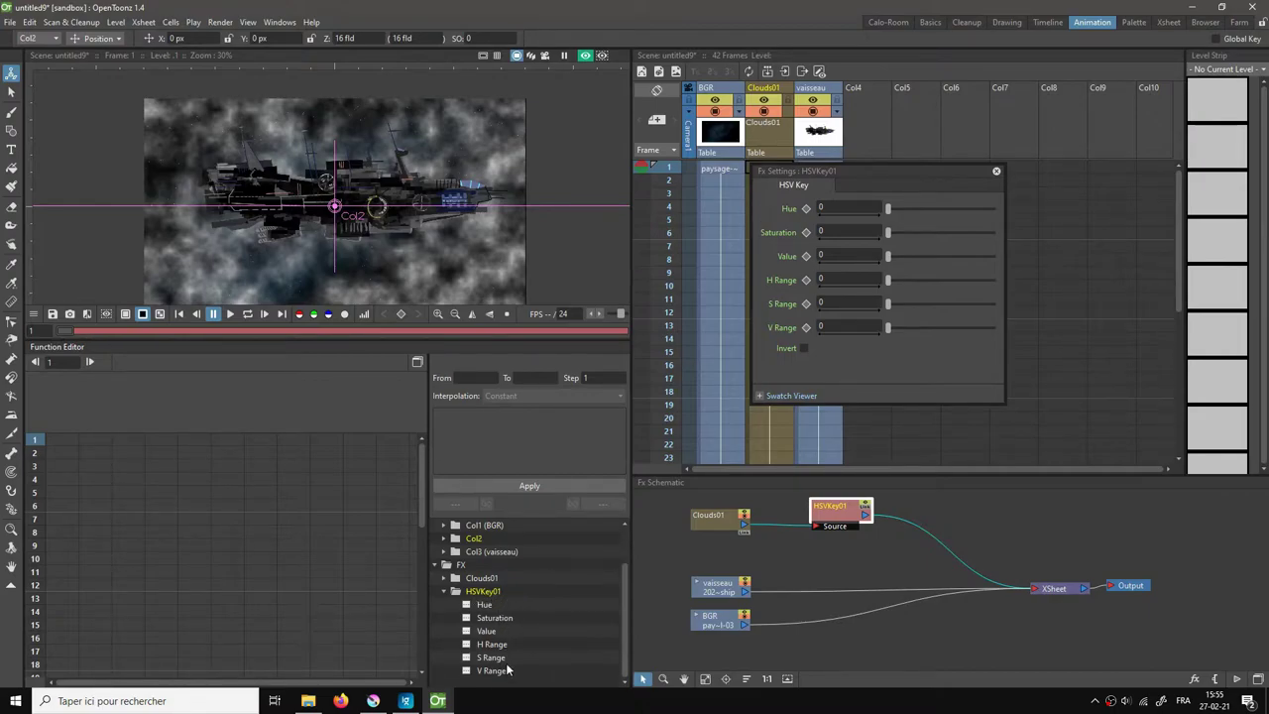
left_click(465, 671)
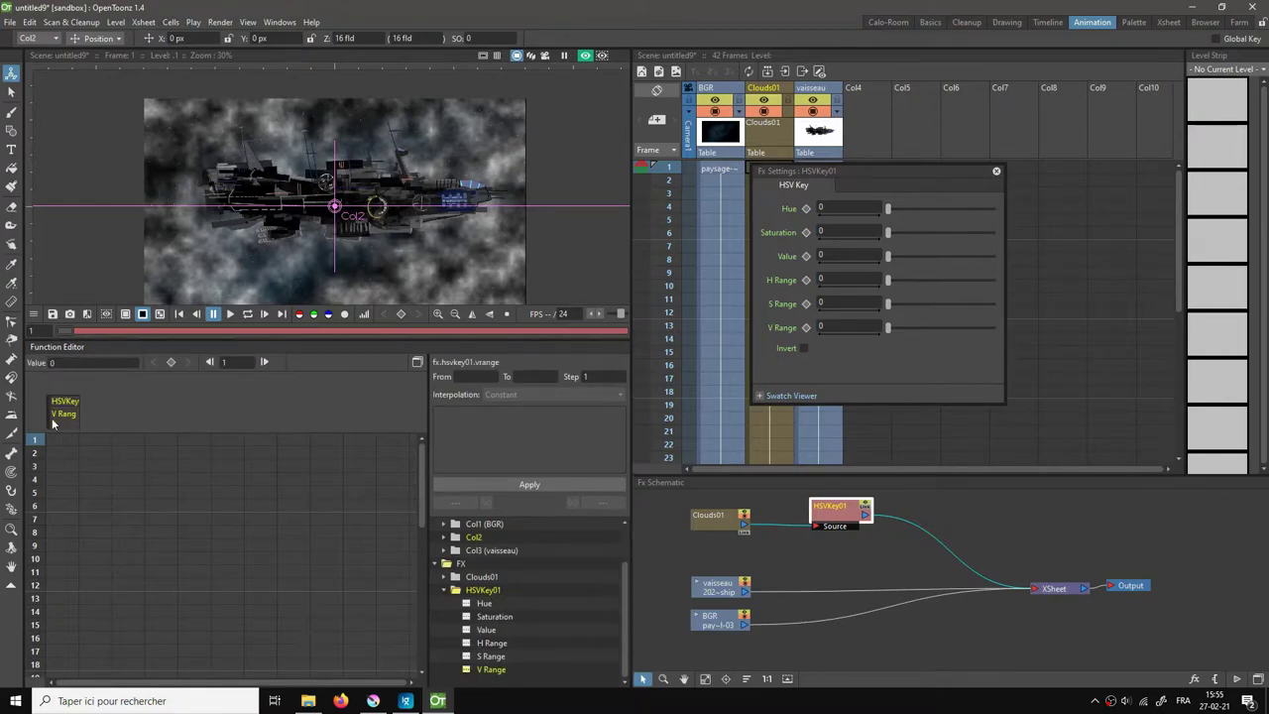
left_click(59, 418)
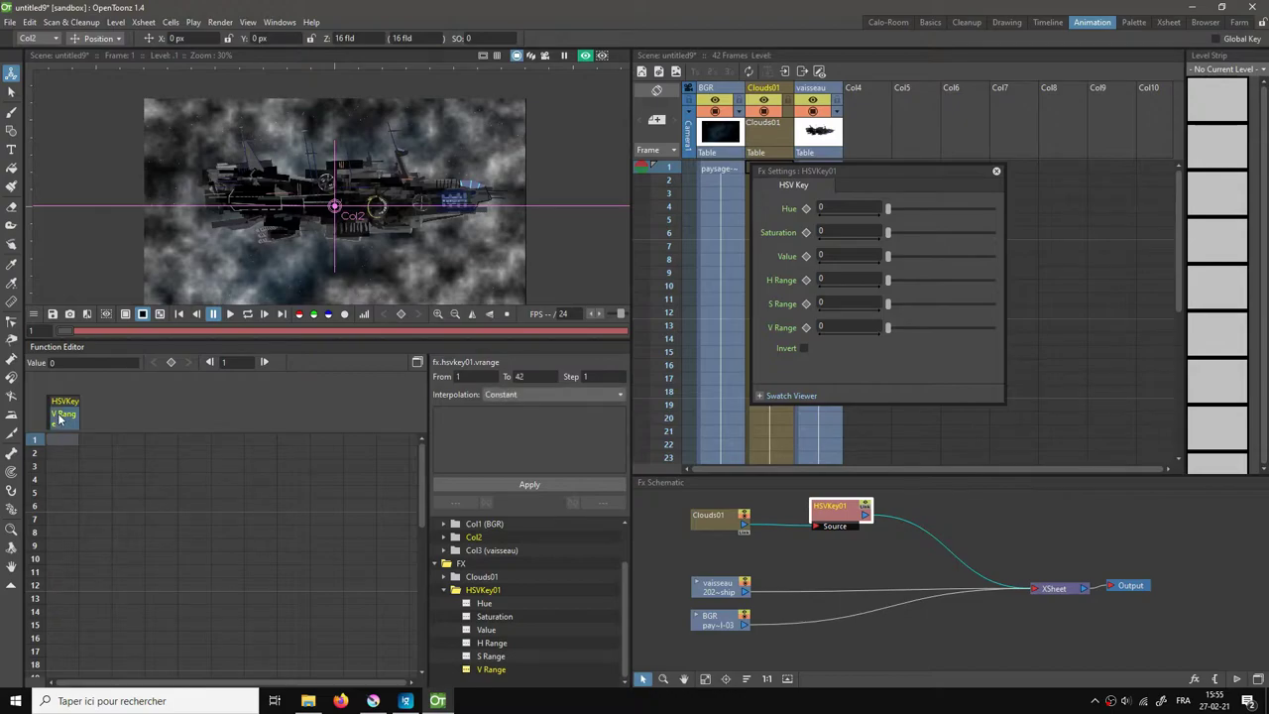
Step: Switch the V Range interpolation to Expression and apply the expression f/30 over frames 1 to 42
left_click(535, 395)
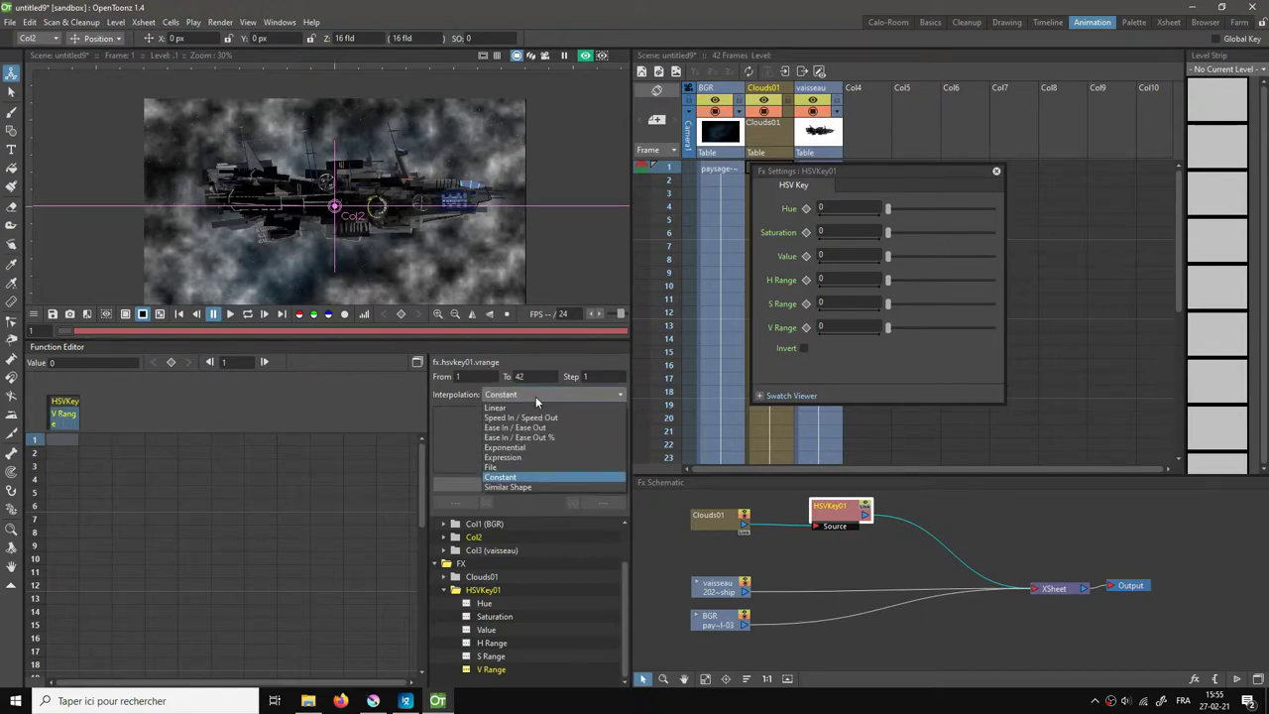
left_click(513, 452)
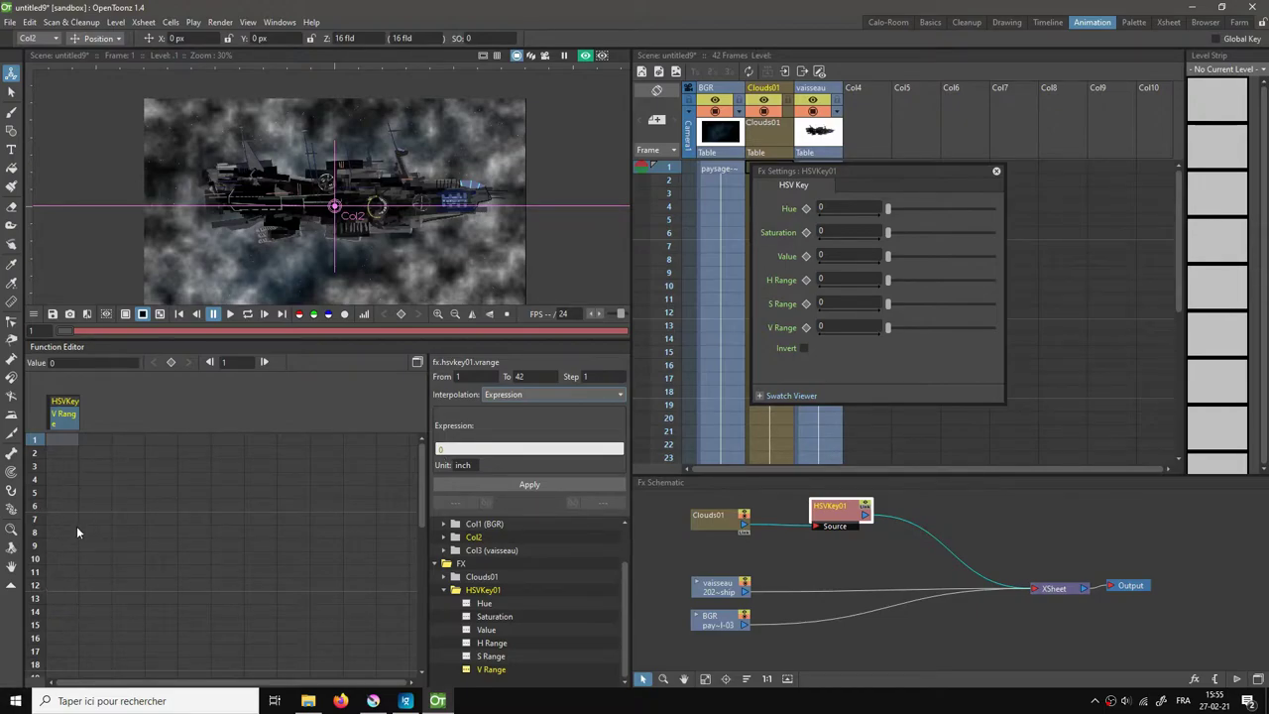
left_click_drag(473, 447, 414, 447)
type("f")
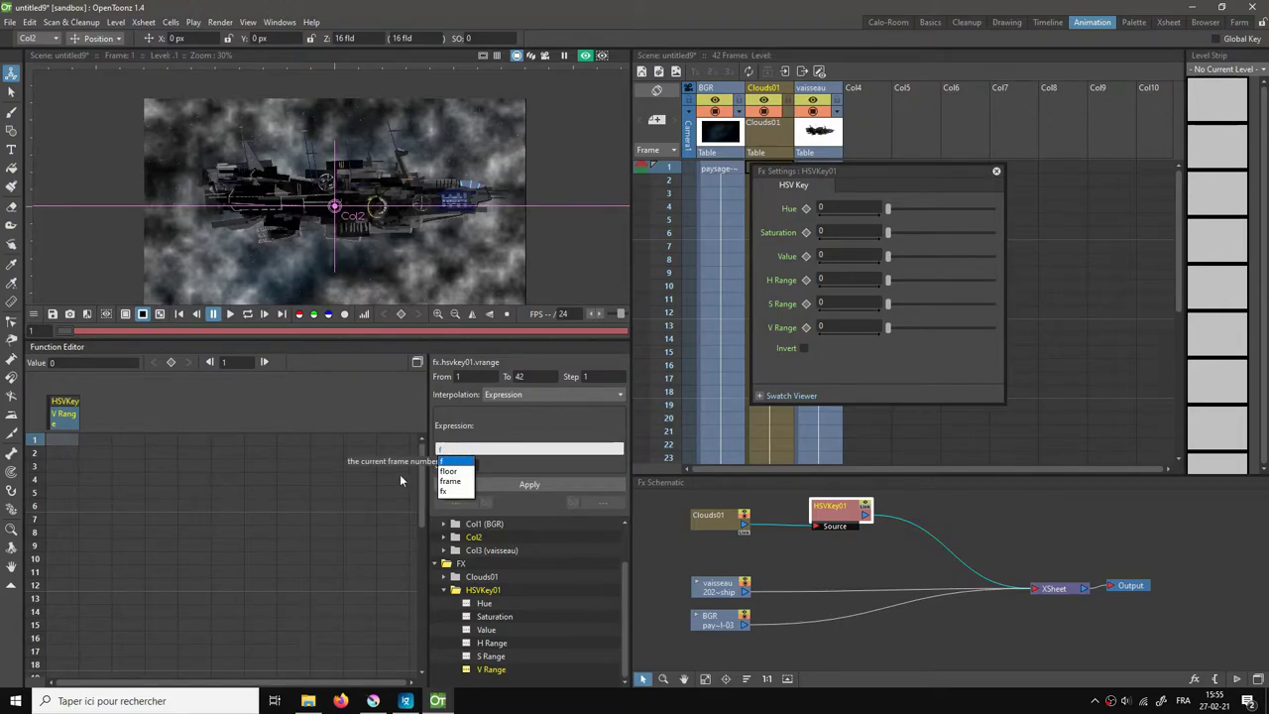
left_click(448, 449)
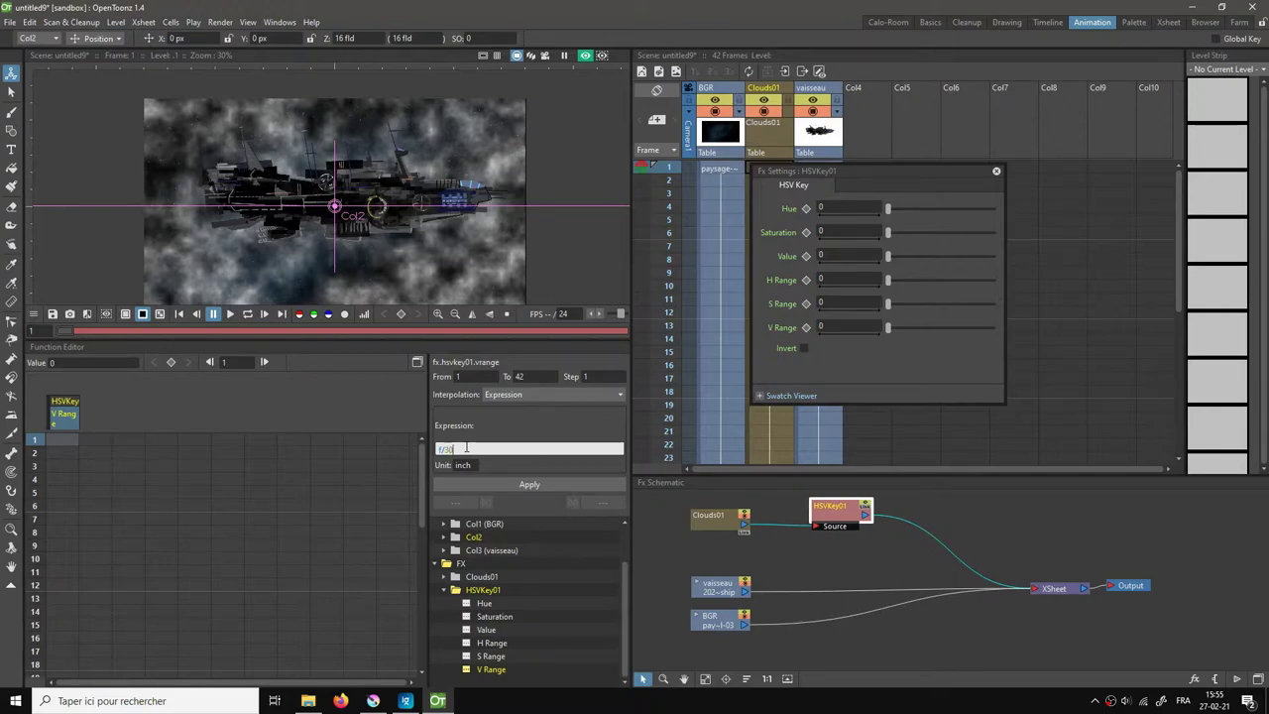
left_click(519, 486)
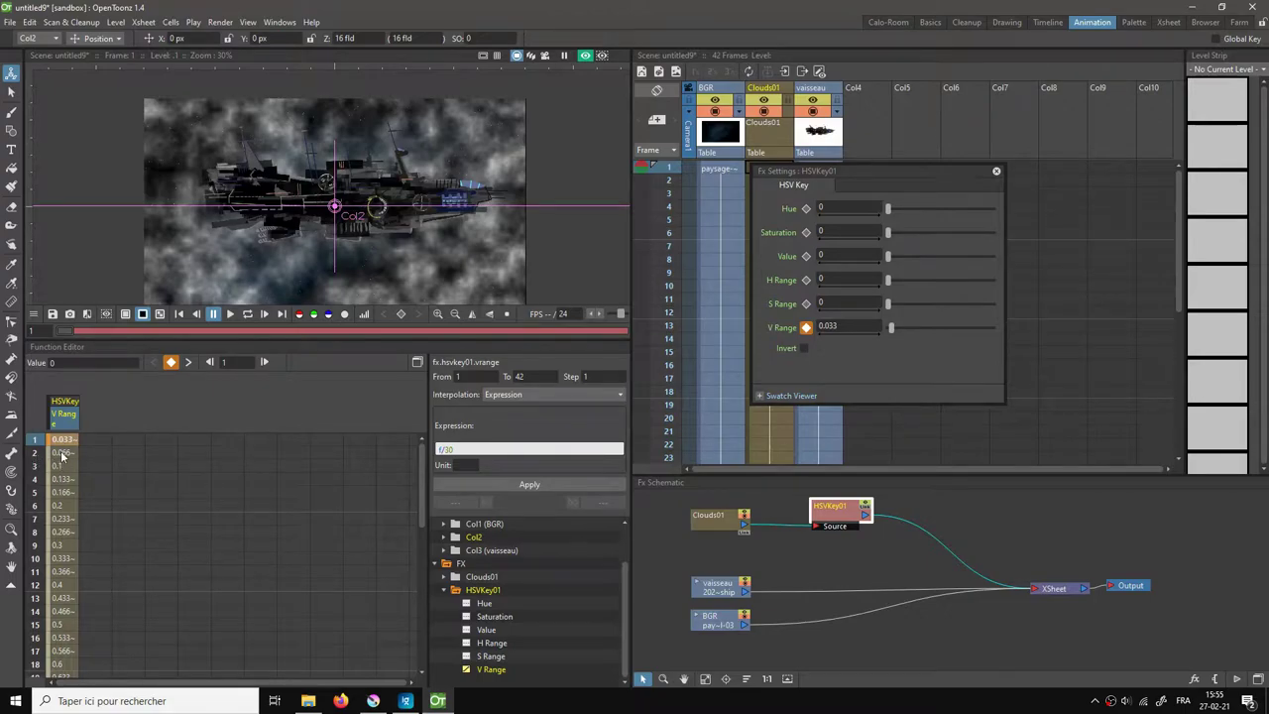
Step: Check the cloud dissolve at several frames, including 10, 15, 19 and 22, close the HSVKey01 settings and return to frame 1
left_click(37, 559)
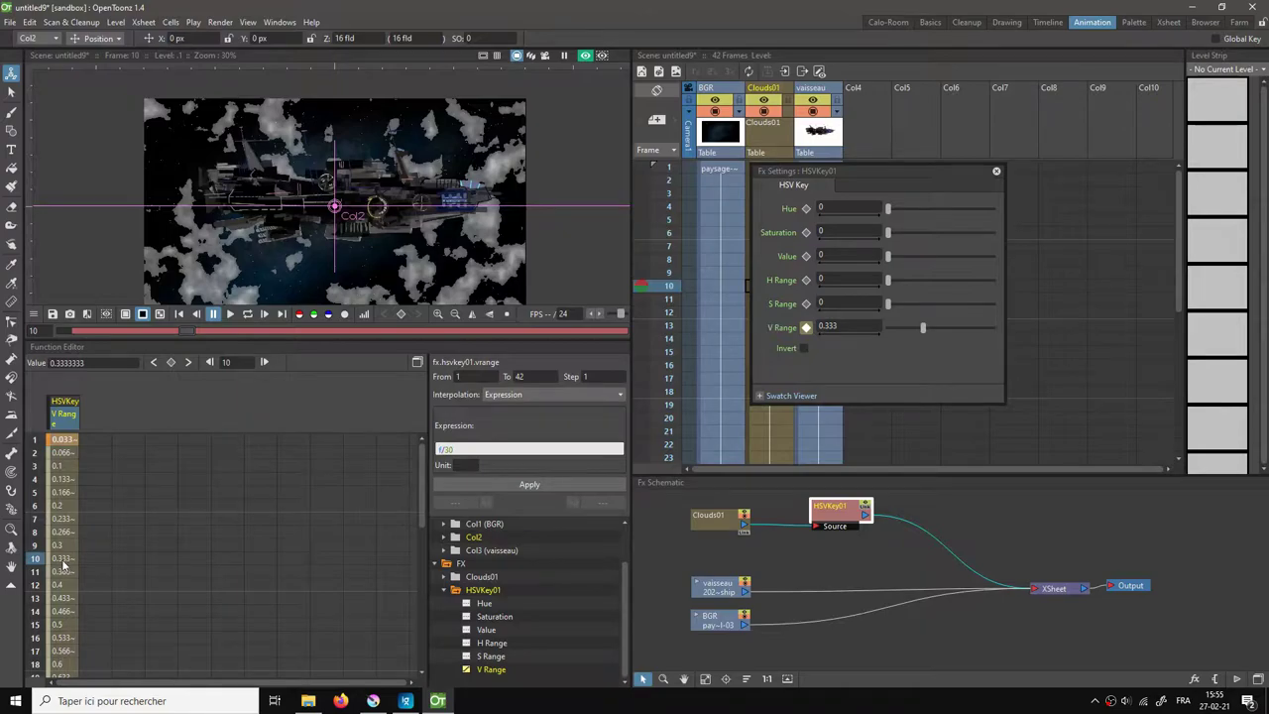
left_click(37, 439)
left_click(67, 443)
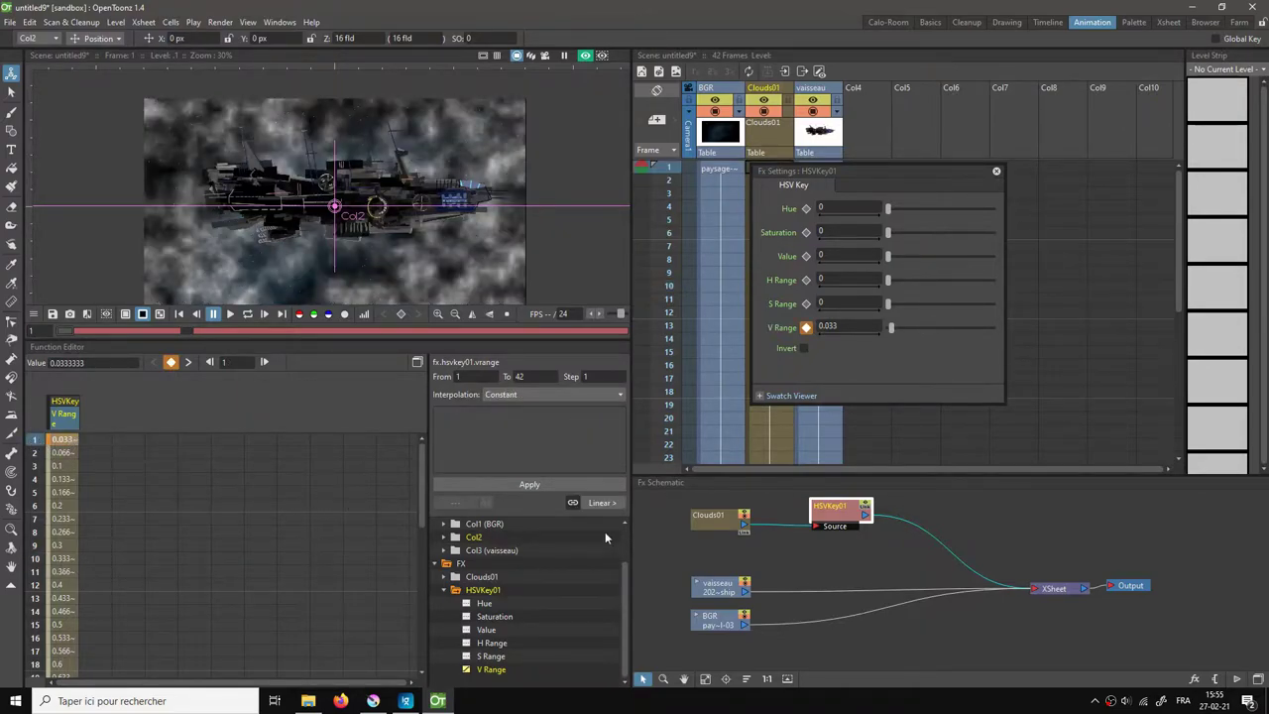
left_click(218, 328)
left_click(252, 331)
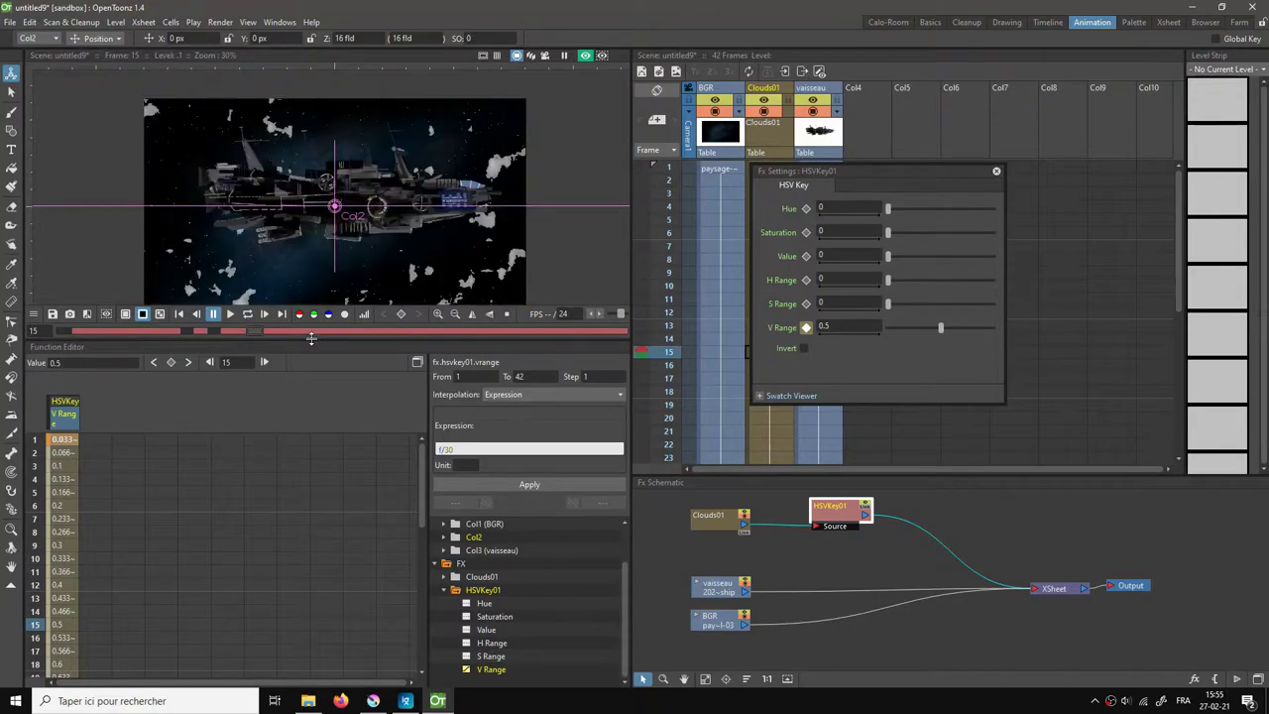
left_click(306, 331)
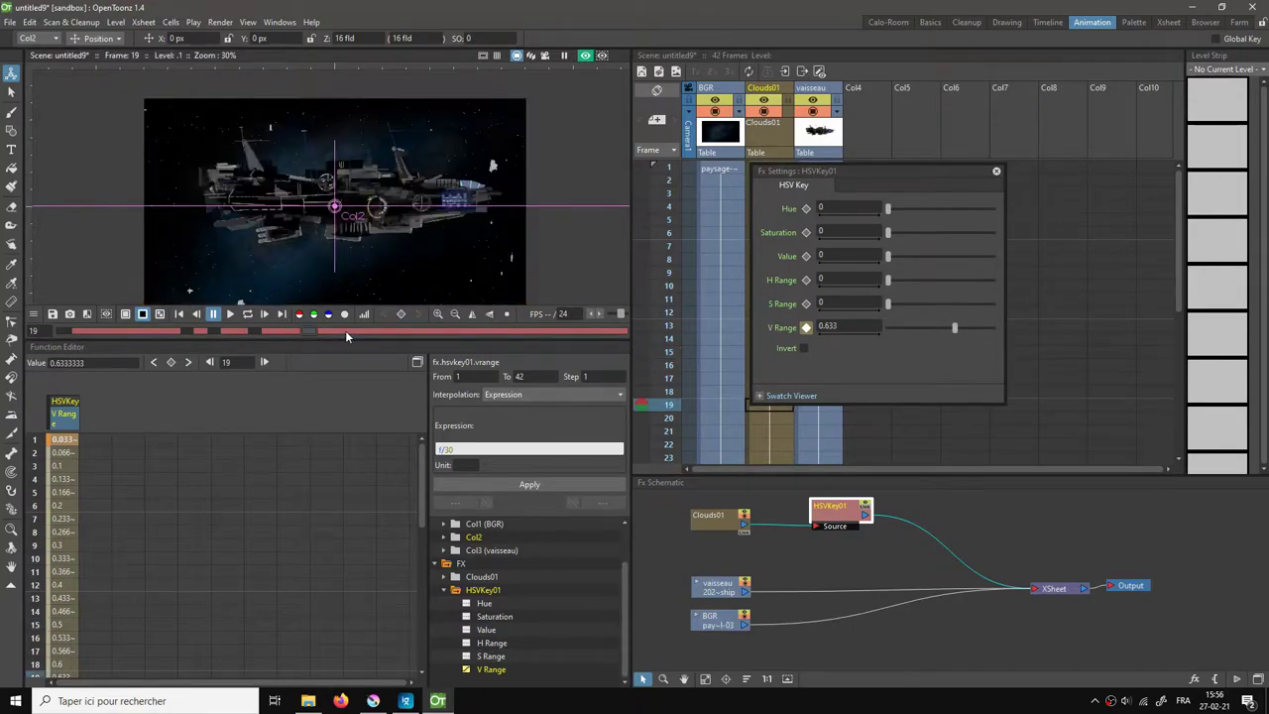
left_click(345, 330)
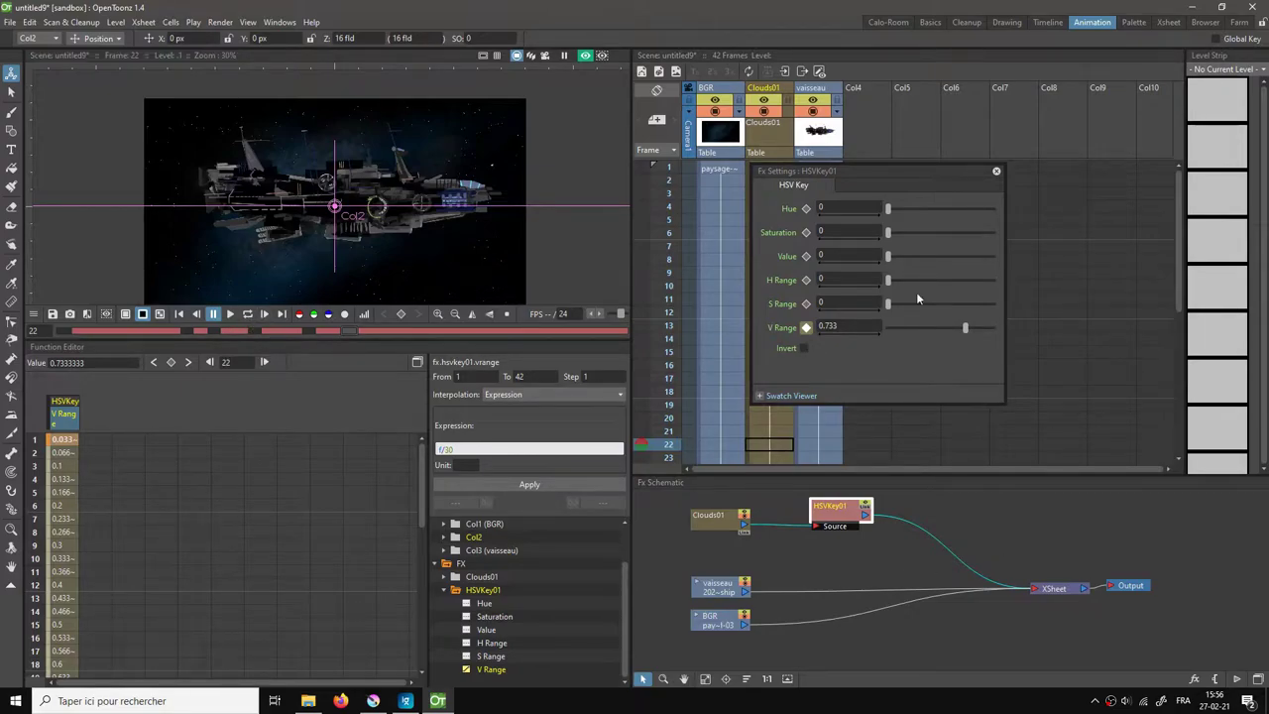
left_click(996, 172)
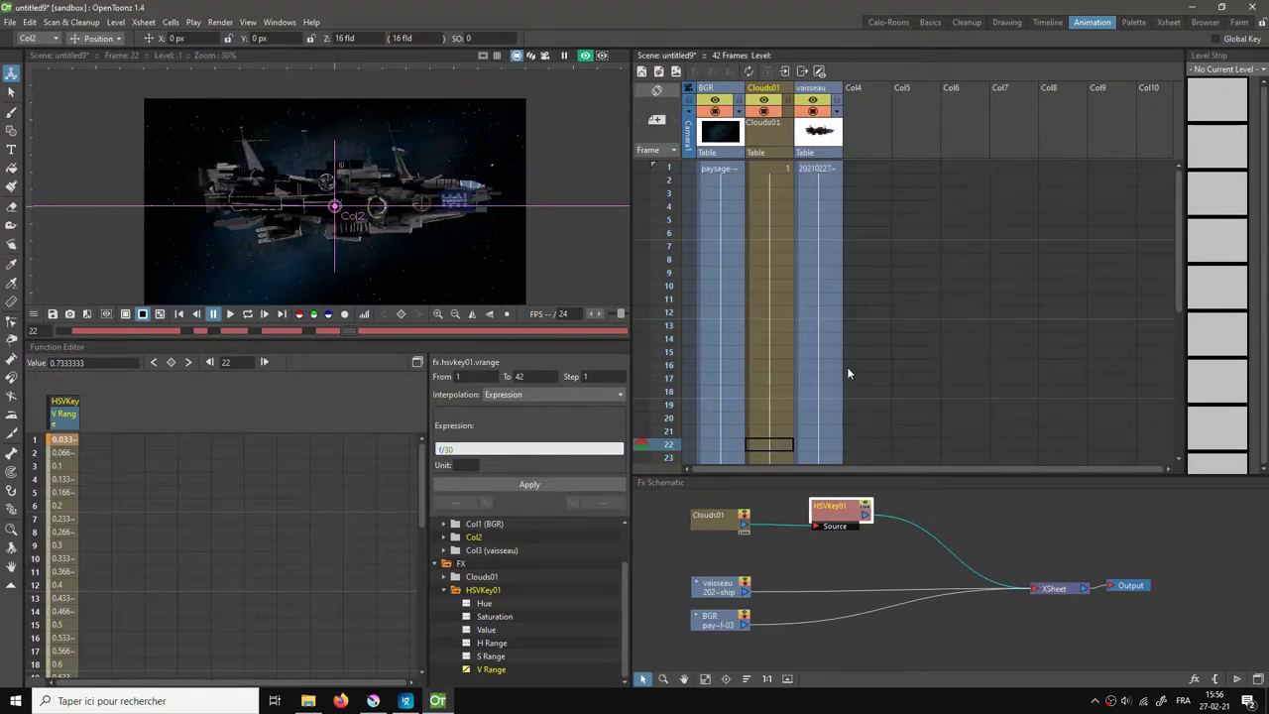
left_click(181, 314)
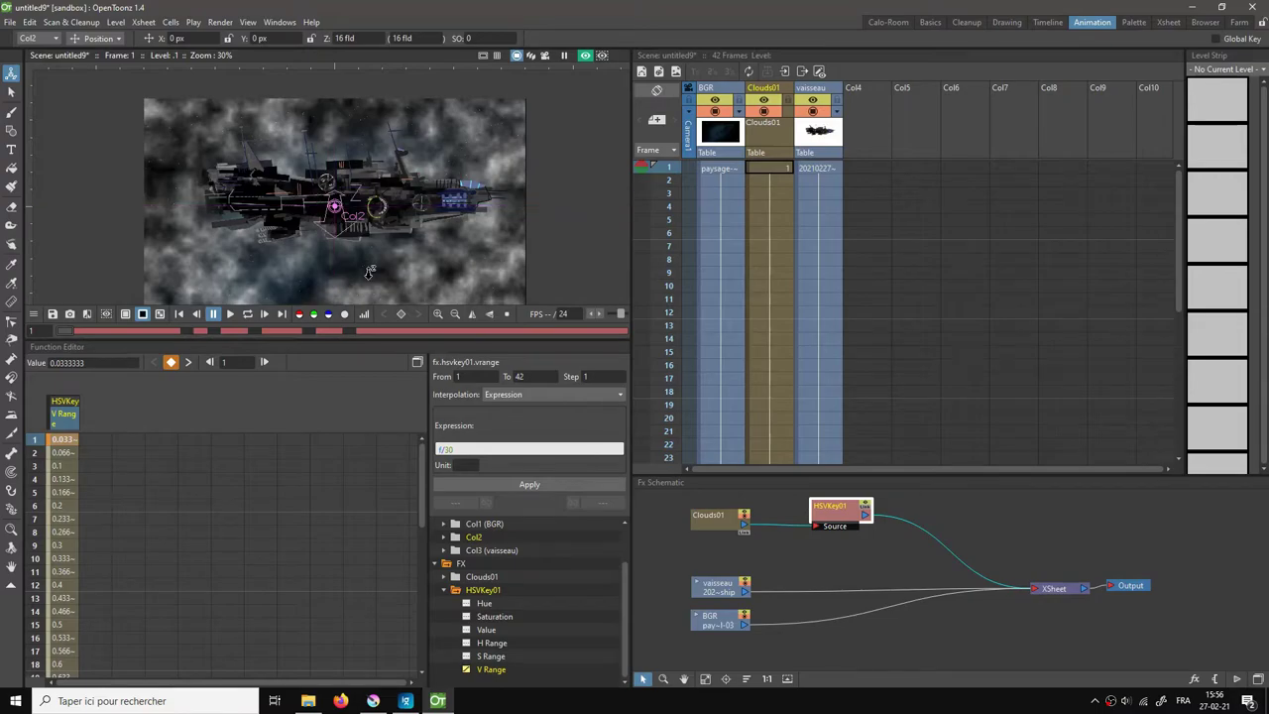
Step: Save the scene as desintegration in the sandbox scenes folder
key("ctrl+s")
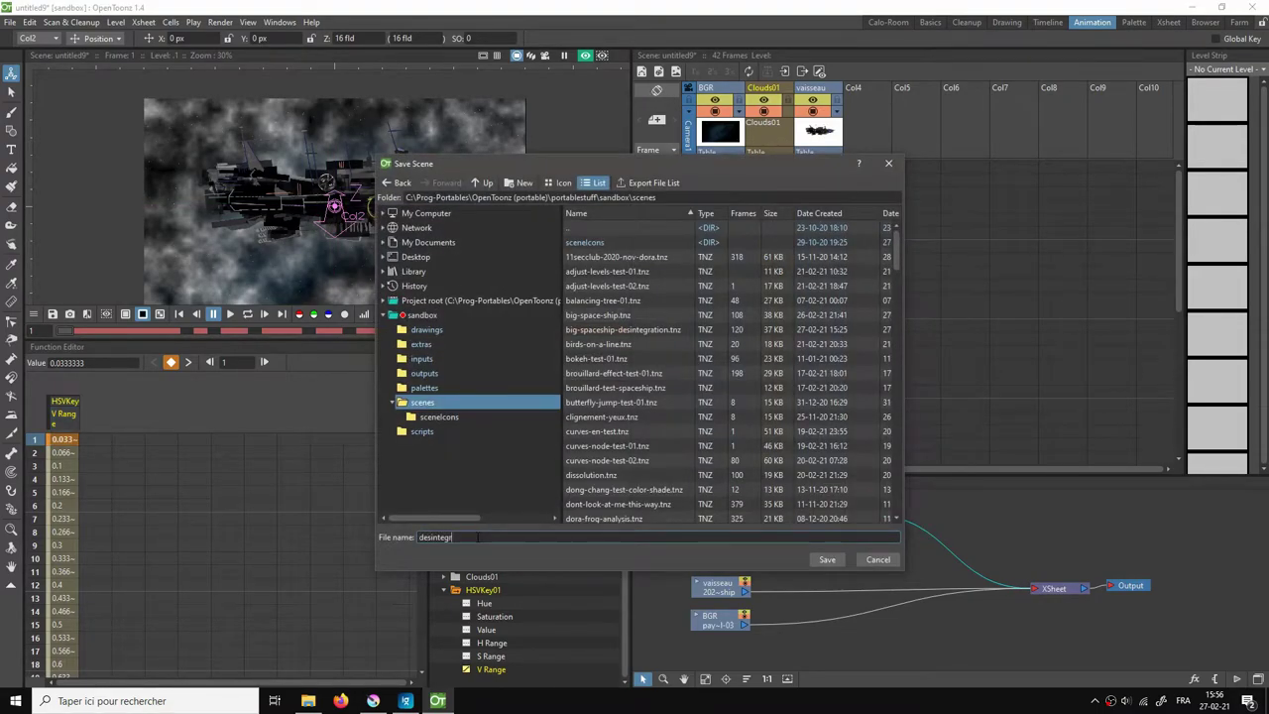
type("desintegrz")
key("BackSpace")
left_click(825, 559)
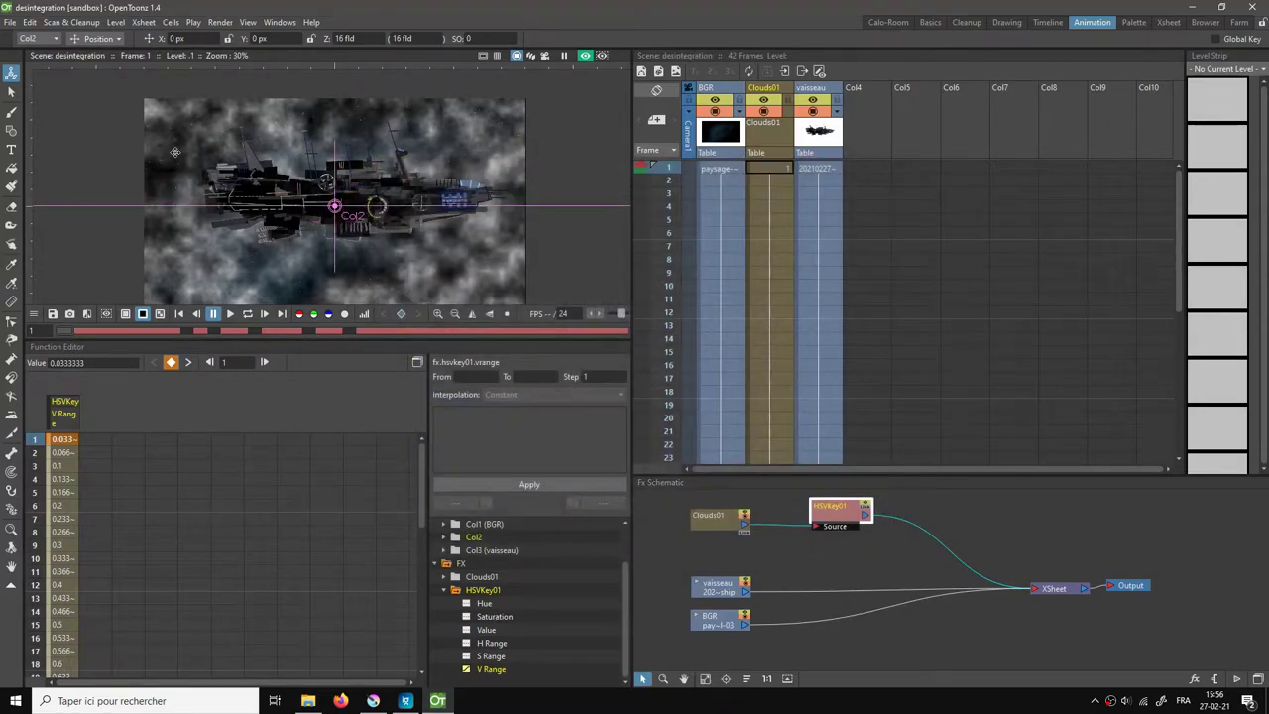
Step: Shift the Clouds01 and HSVKey01 nodes slightly further from XSheet in the schematic, keeping the Animate tool active
left_click(11, 91)
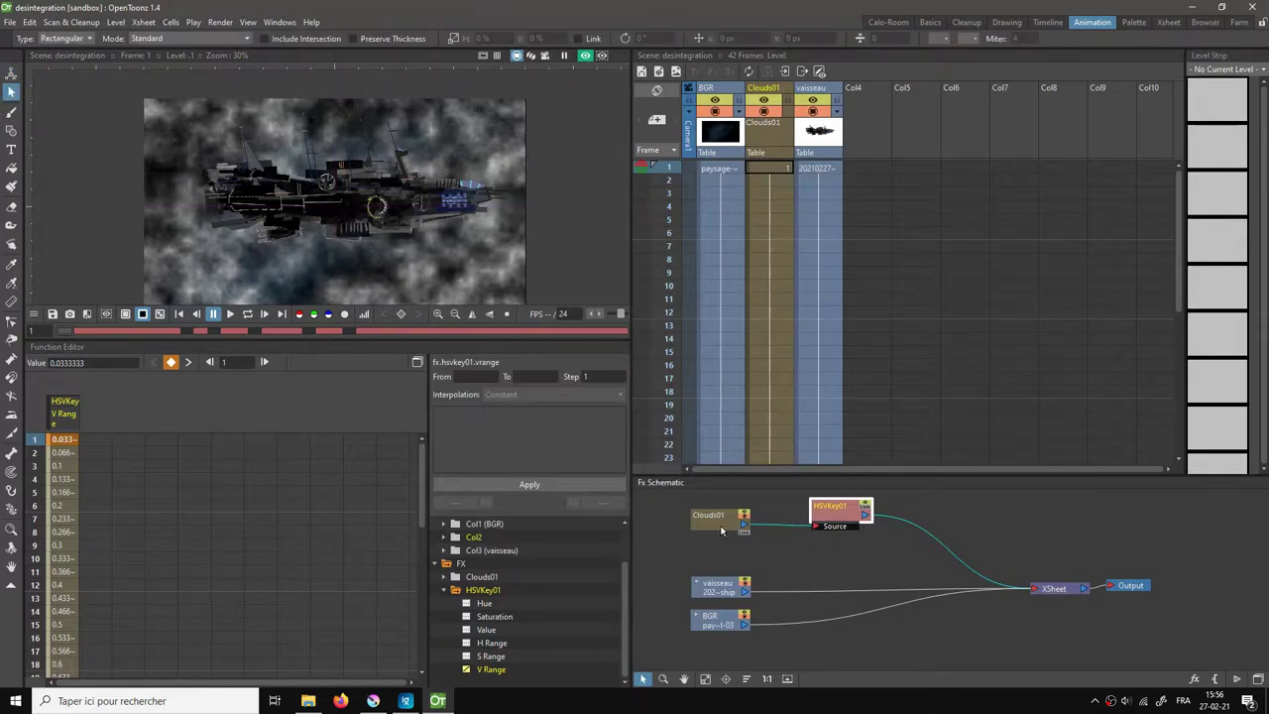
key("a")
left_click_drag(718, 531, 692, 532)
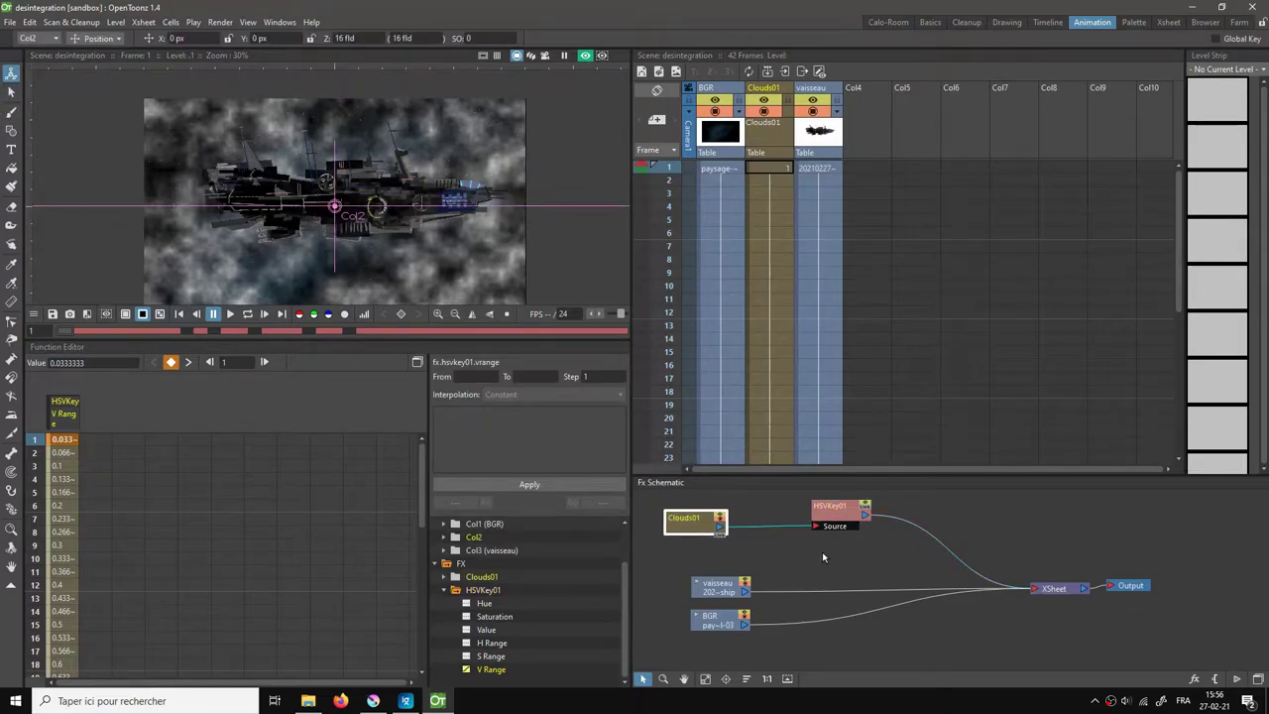
left_click_drag(830, 510, 805, 513)
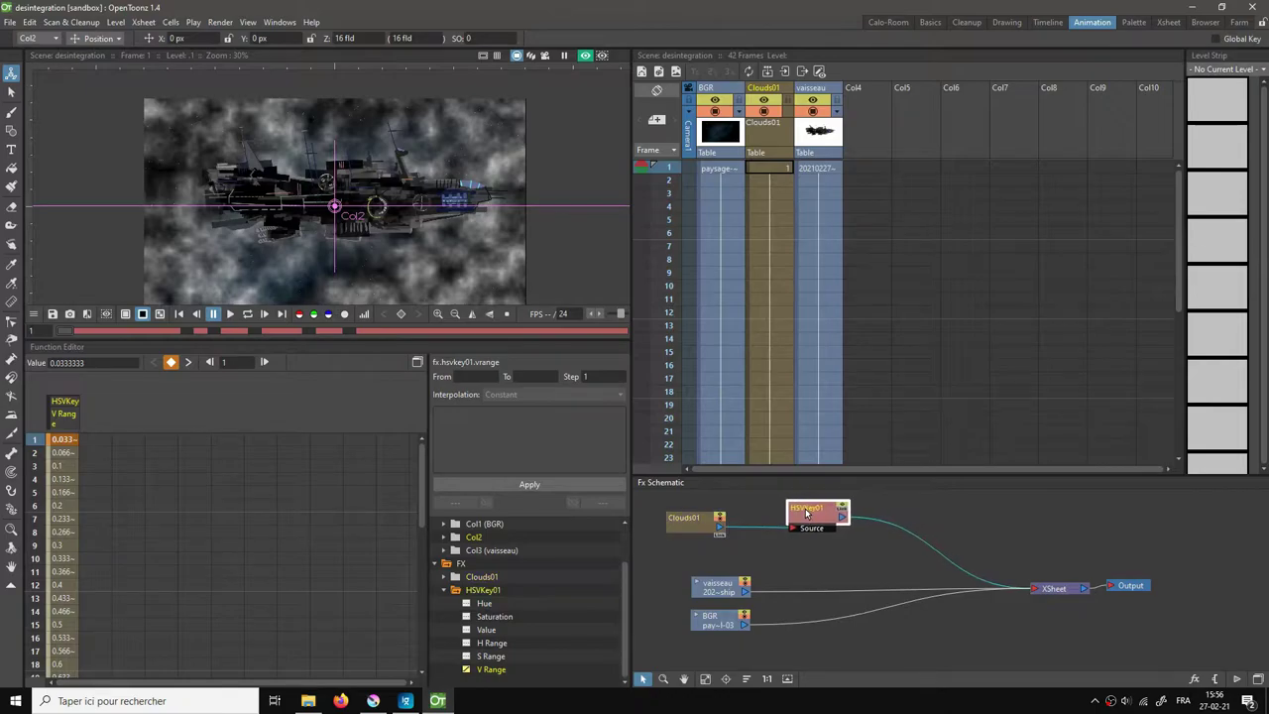
Step: Examine the cloud dissolve at frames 24, 16 and 14, and return to frame 1
left_click(370, 331)
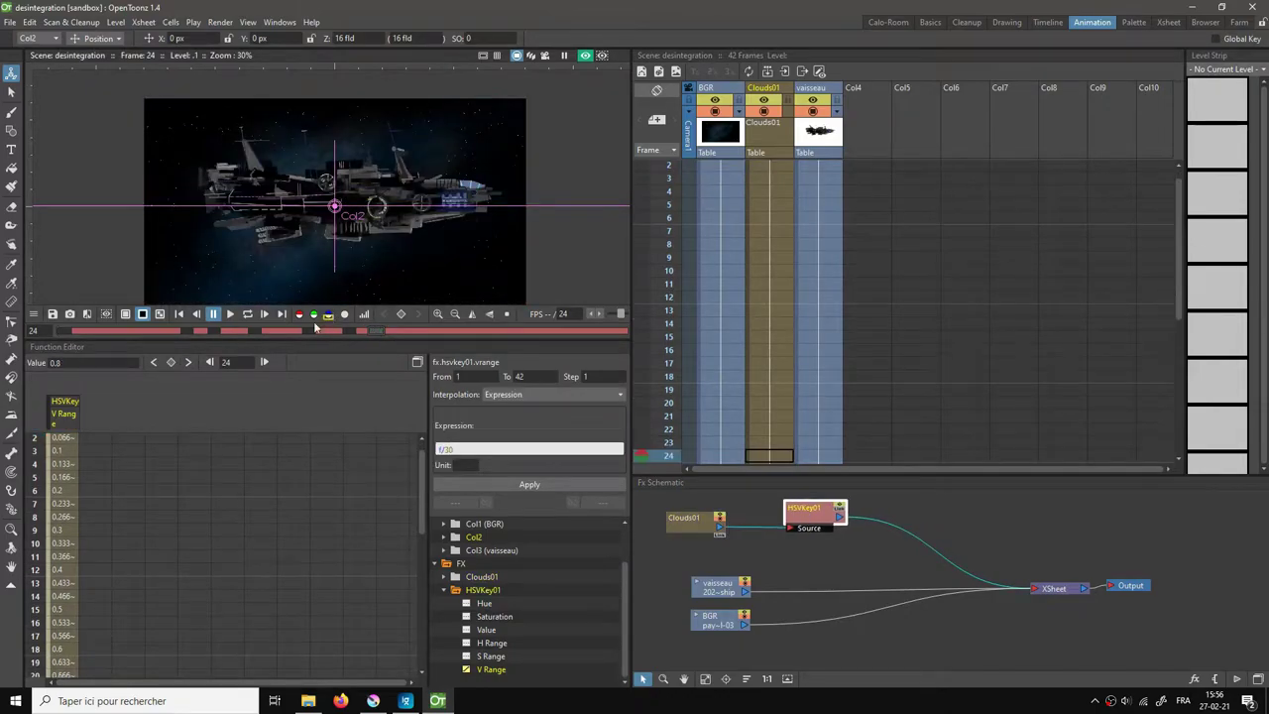
left_click(269, 331)
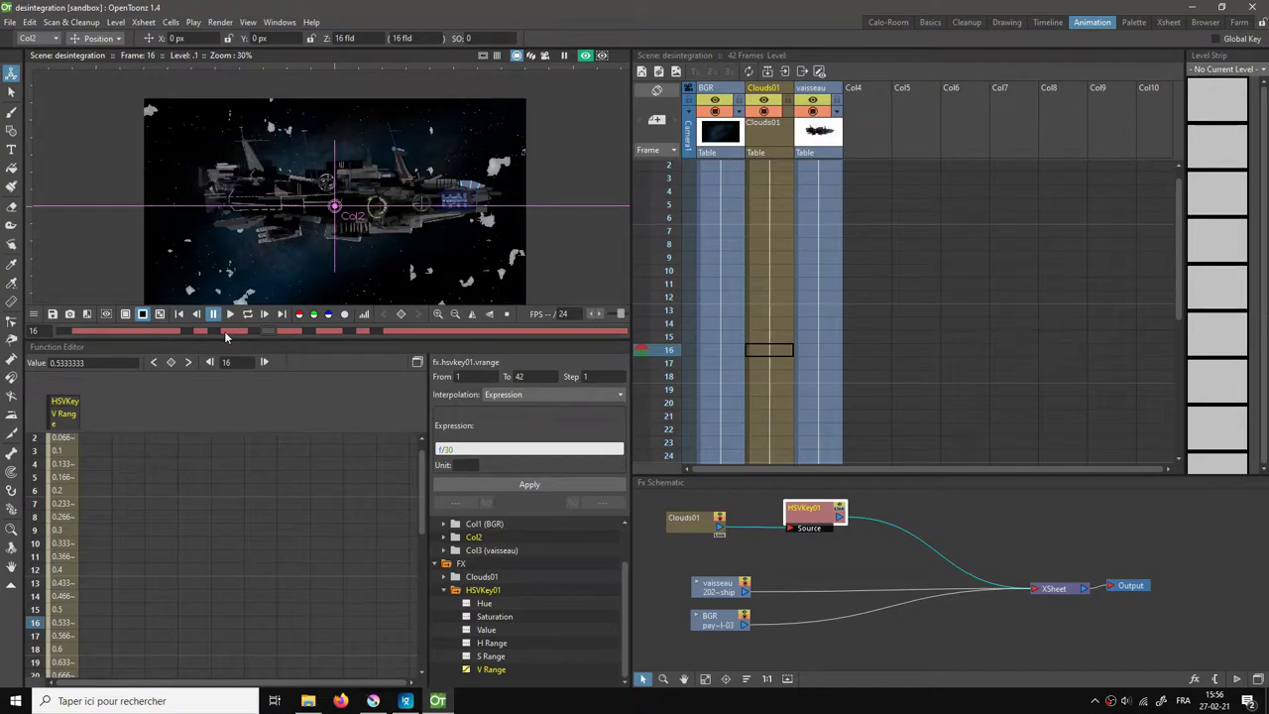
left_click(225, 332)
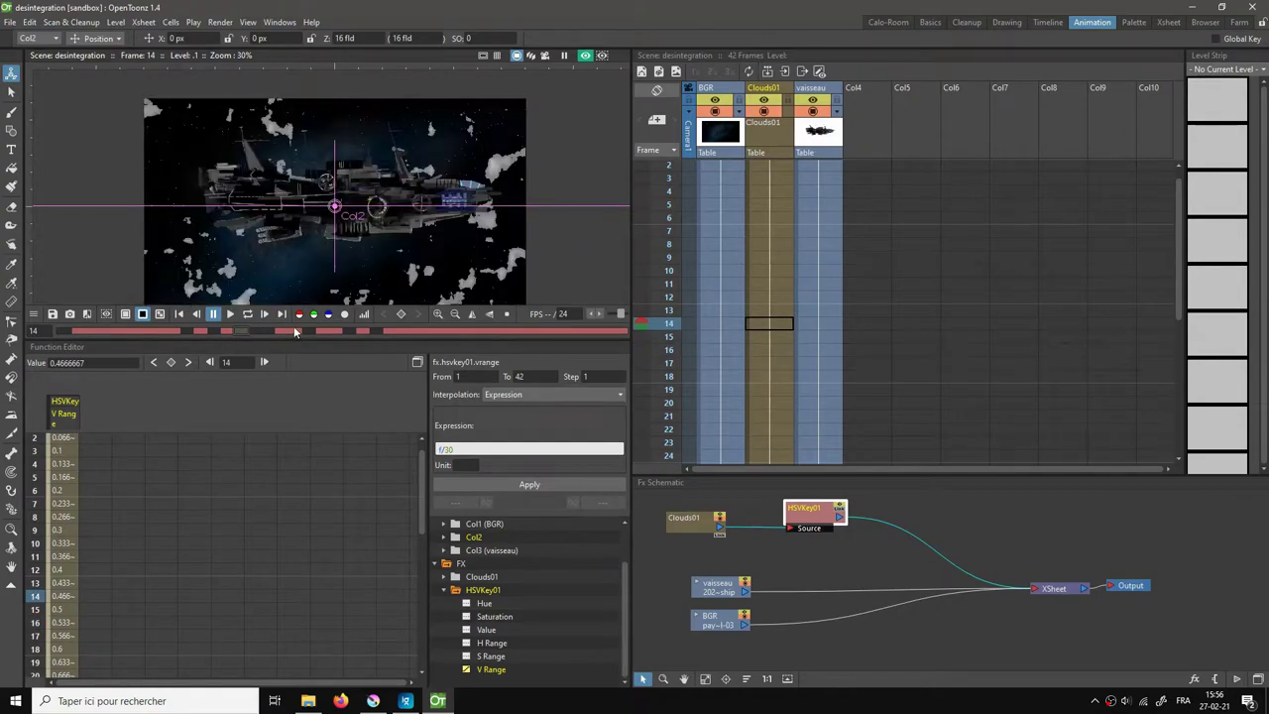
left_click(61, 330)
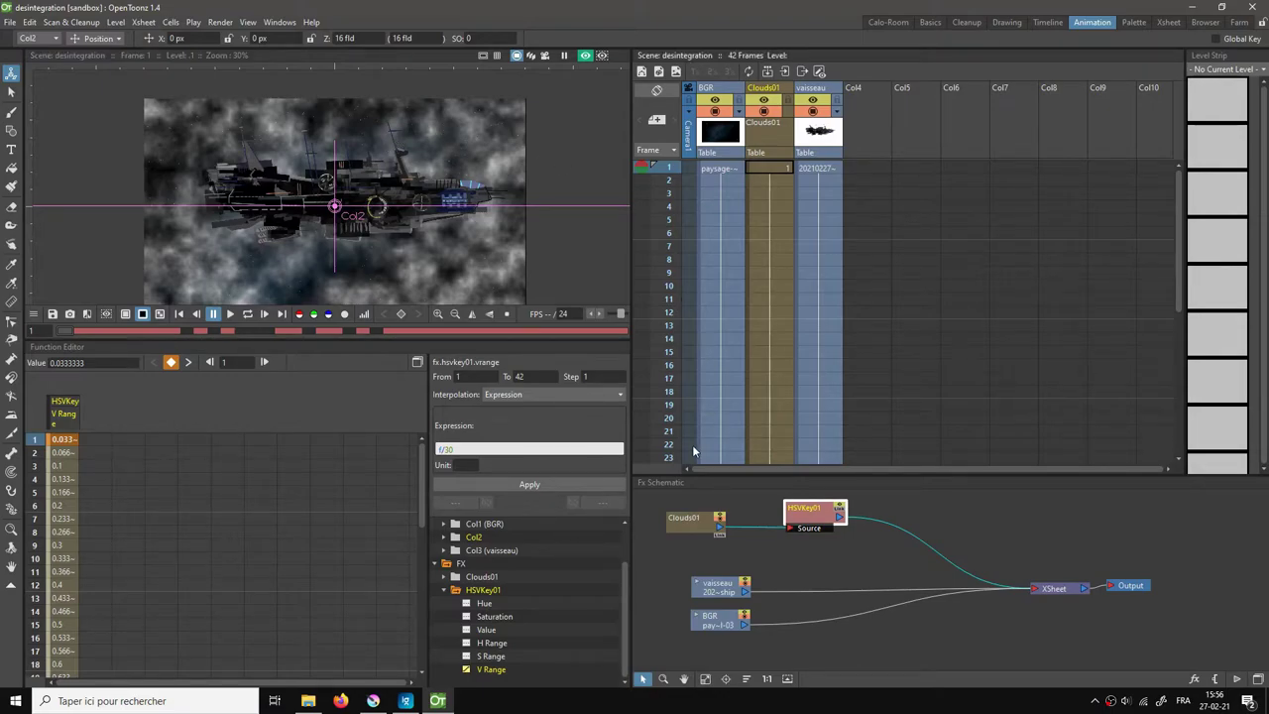
Step: Add an Adjust Levels effect, wire it between HSVKey01 and XSheet, and place it closer to the HSVKey01 node
right_click(915, 501)
mouse_move(948, 513)
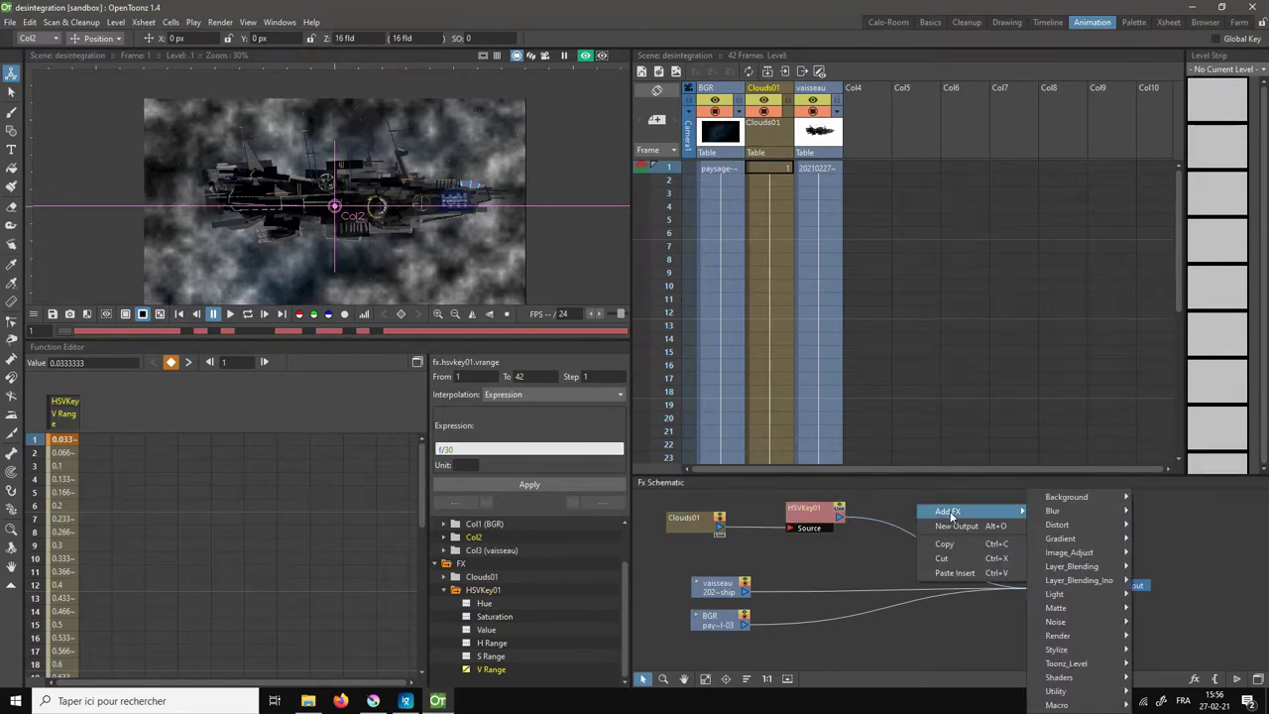
mouse_move(1092, 553)
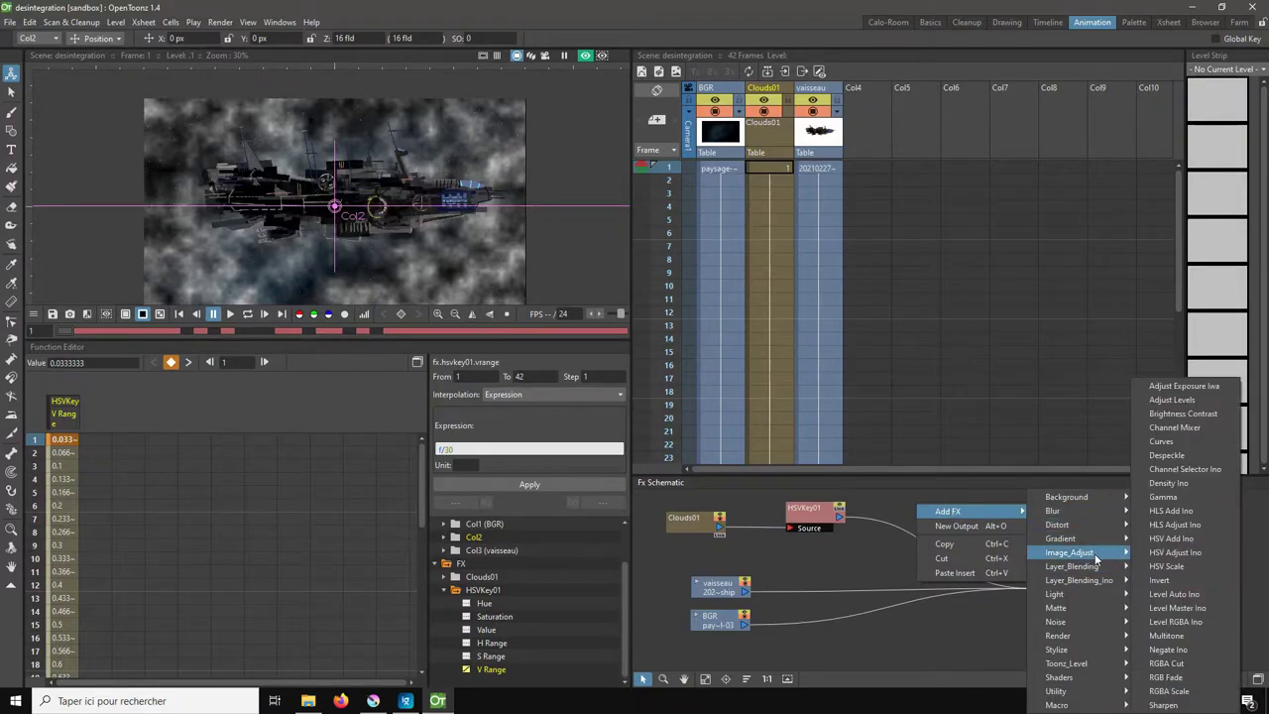
left_click(1184, 399)
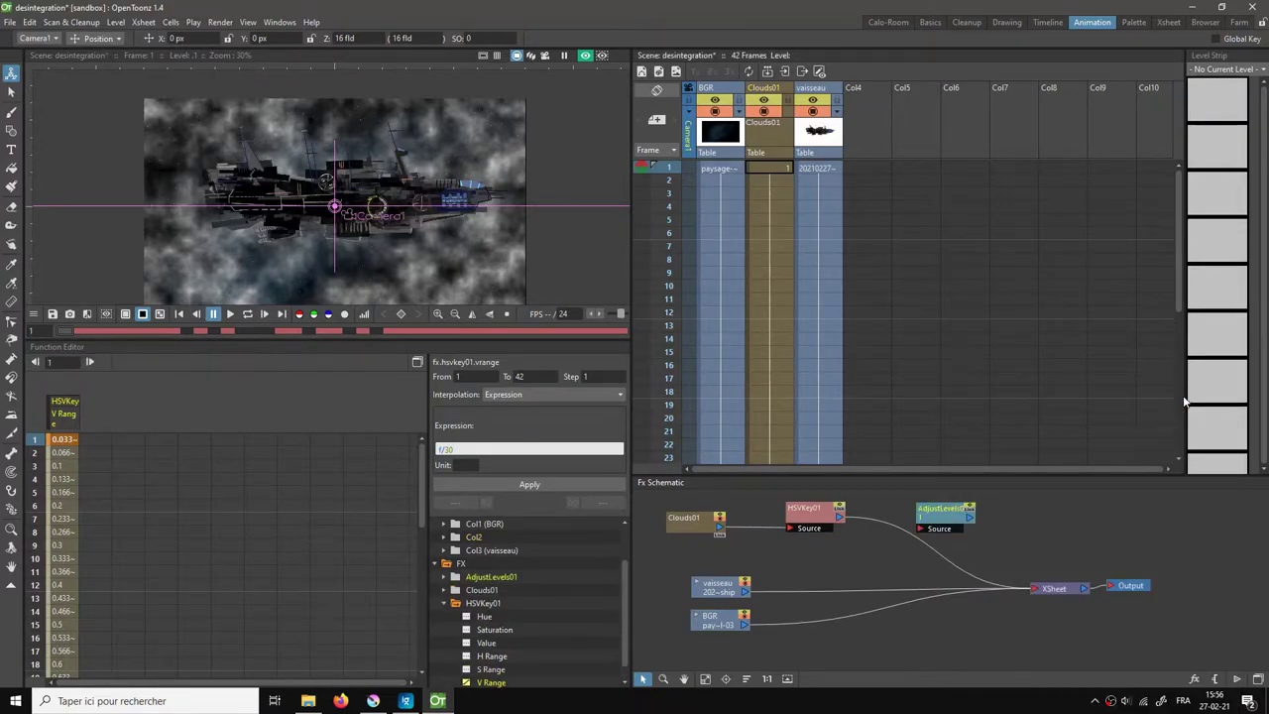
left_click(827, 518)
left_click_drag(839, 516, 1033, 588)
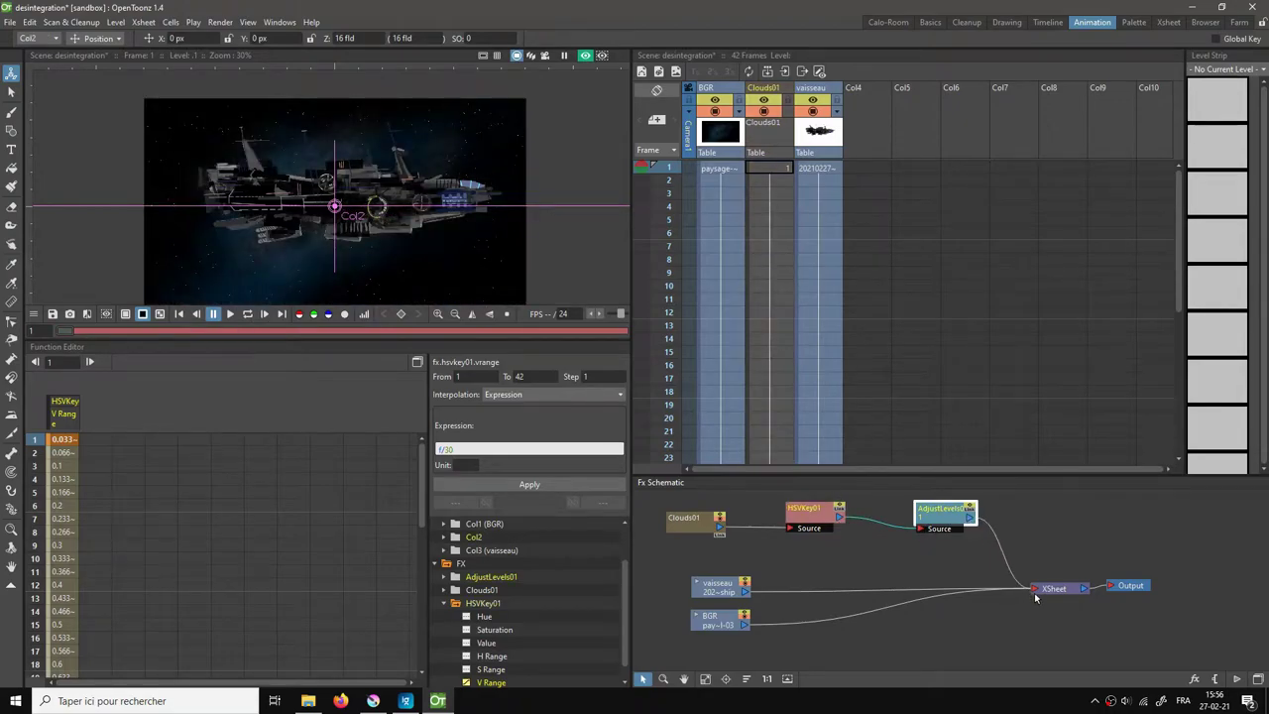
left_click_drag(936, 517, 903, 526)
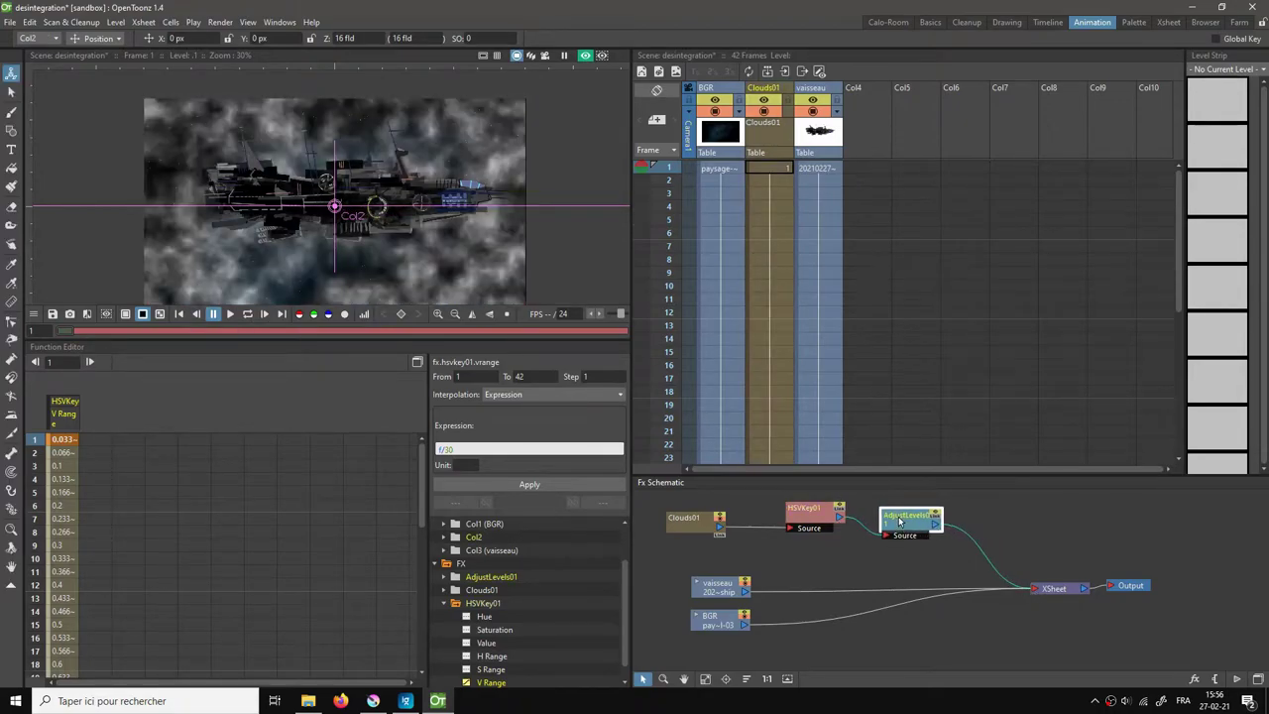
Step: In the AdjustLevels01 settings, set the RGB Input minimum to about 246.7, RGB Output maximum to about 11.6 and Alpha Input maximum to about 6.6
double_click(903, 525)
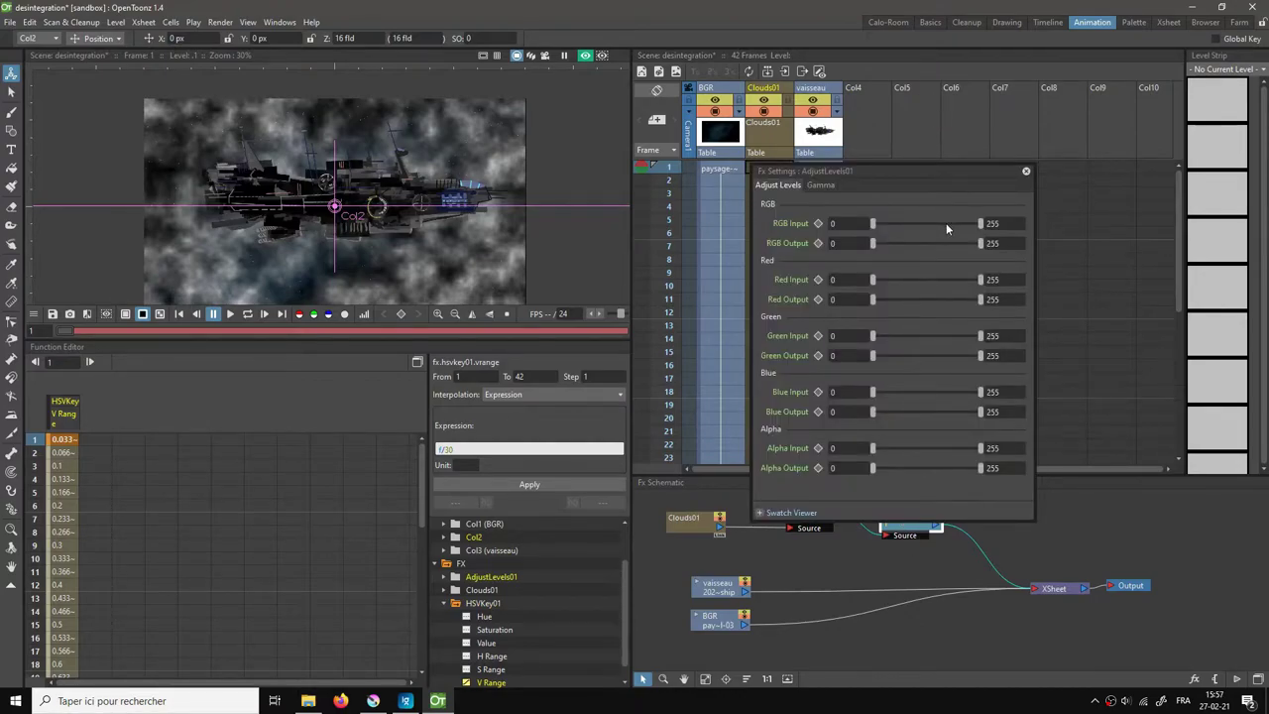
left_click_drag(872, 224, 973, 232)
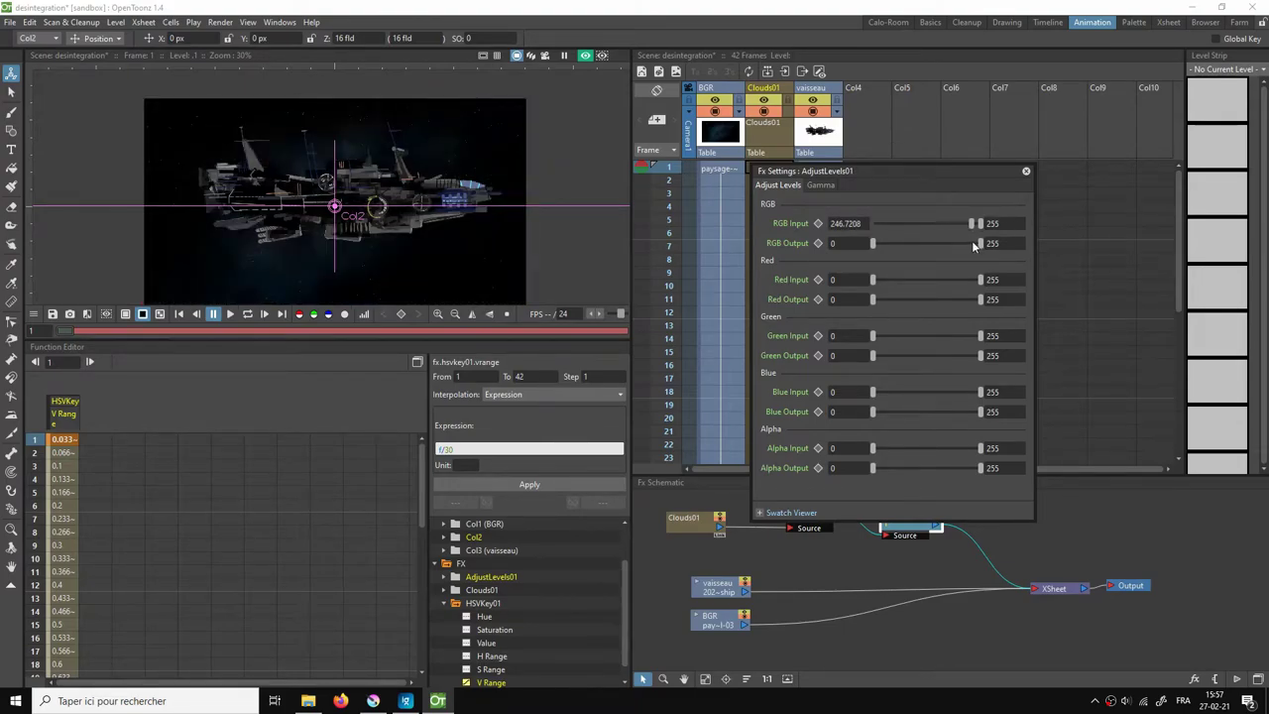
left_click_drag(979, 242, 882, 248)
left_click_drag(980, 449, 881, 446)
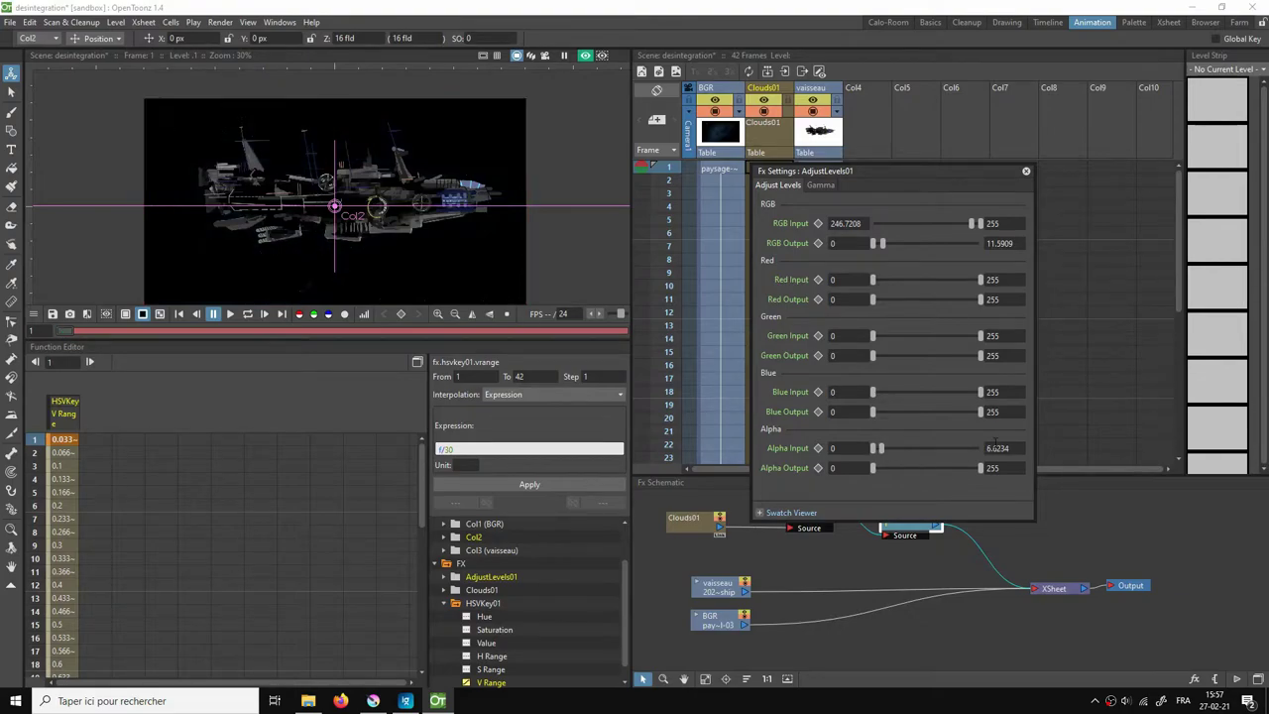
Step: Check the hard-edged clouds at frames 5 and 8, hiding the BGR column and using a white preview background, with the AdjustLevels01 settings moved aside
left_click(117, 327)
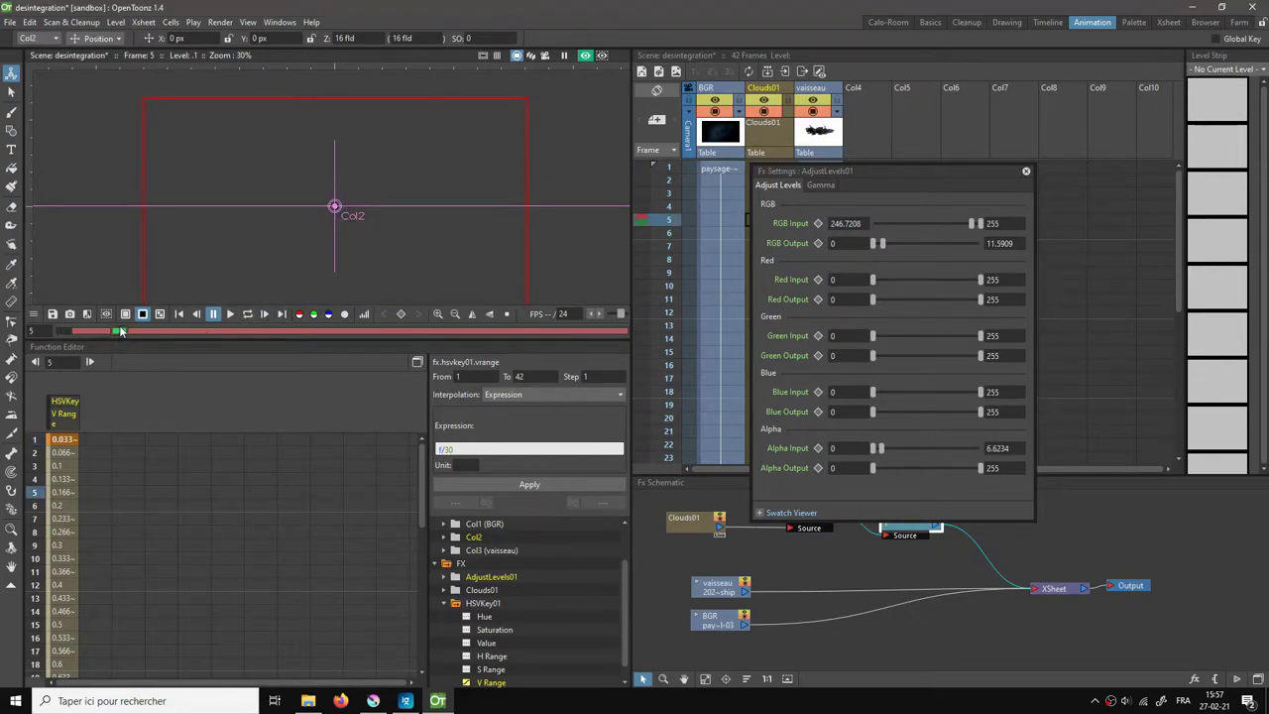
left_click(165, 332)
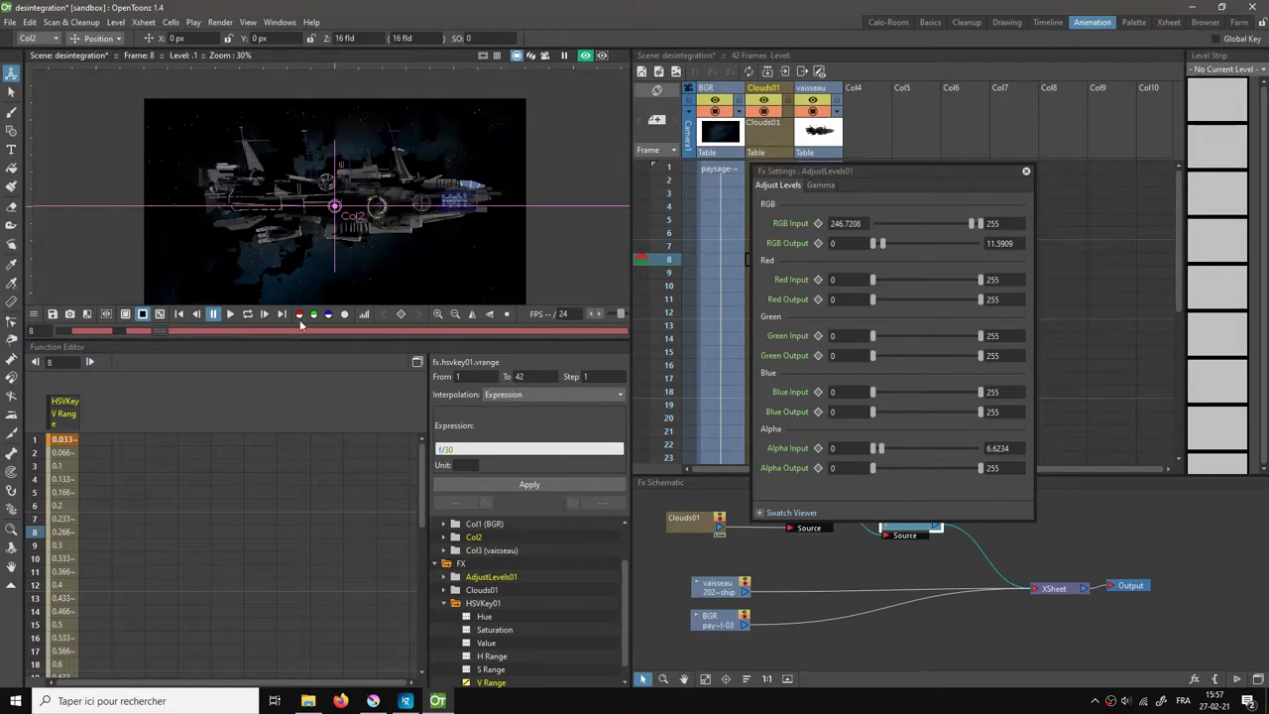
left_click(719, 113)
left_click(125, 313)
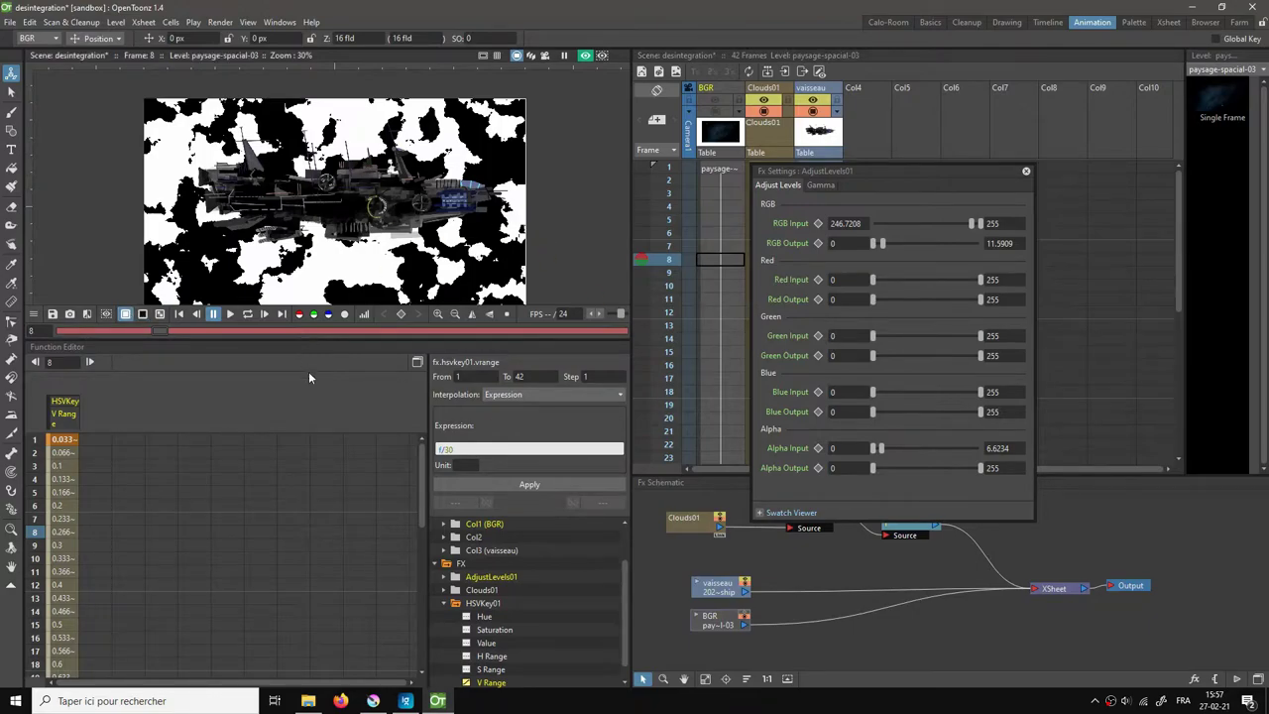
left_click_drag(838, 172, 983, 145)
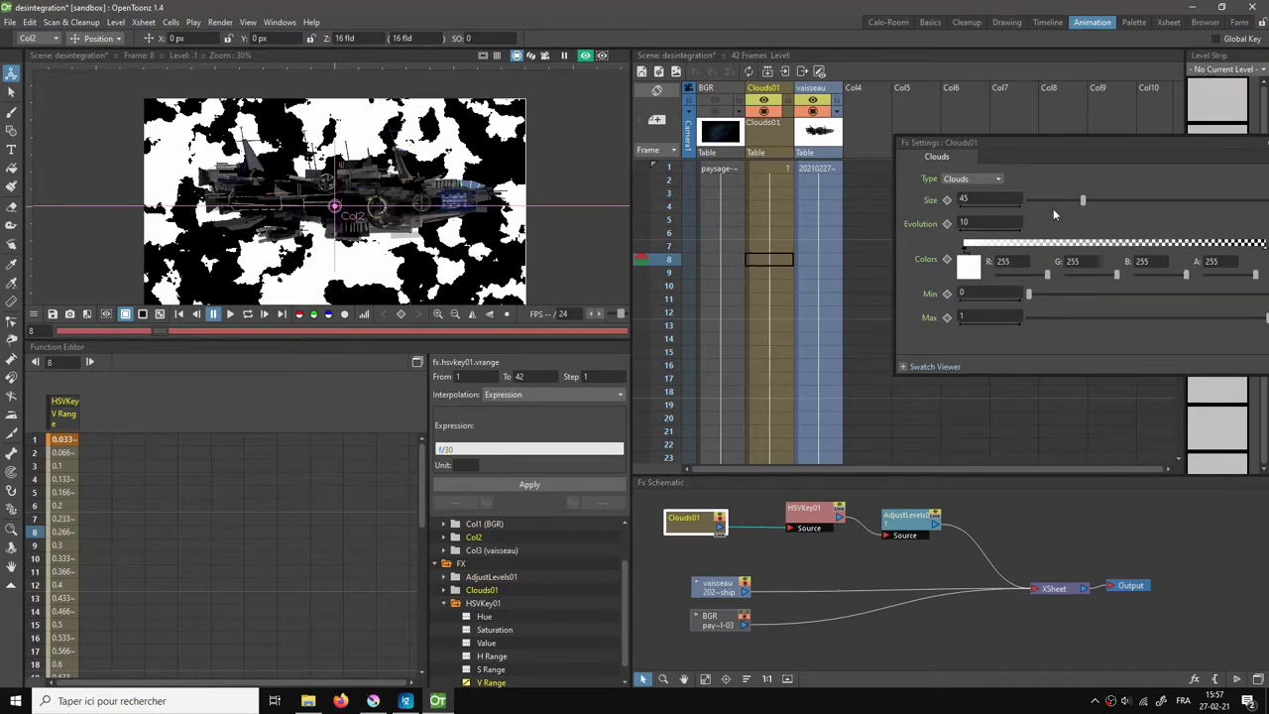
left_click(885, 525)
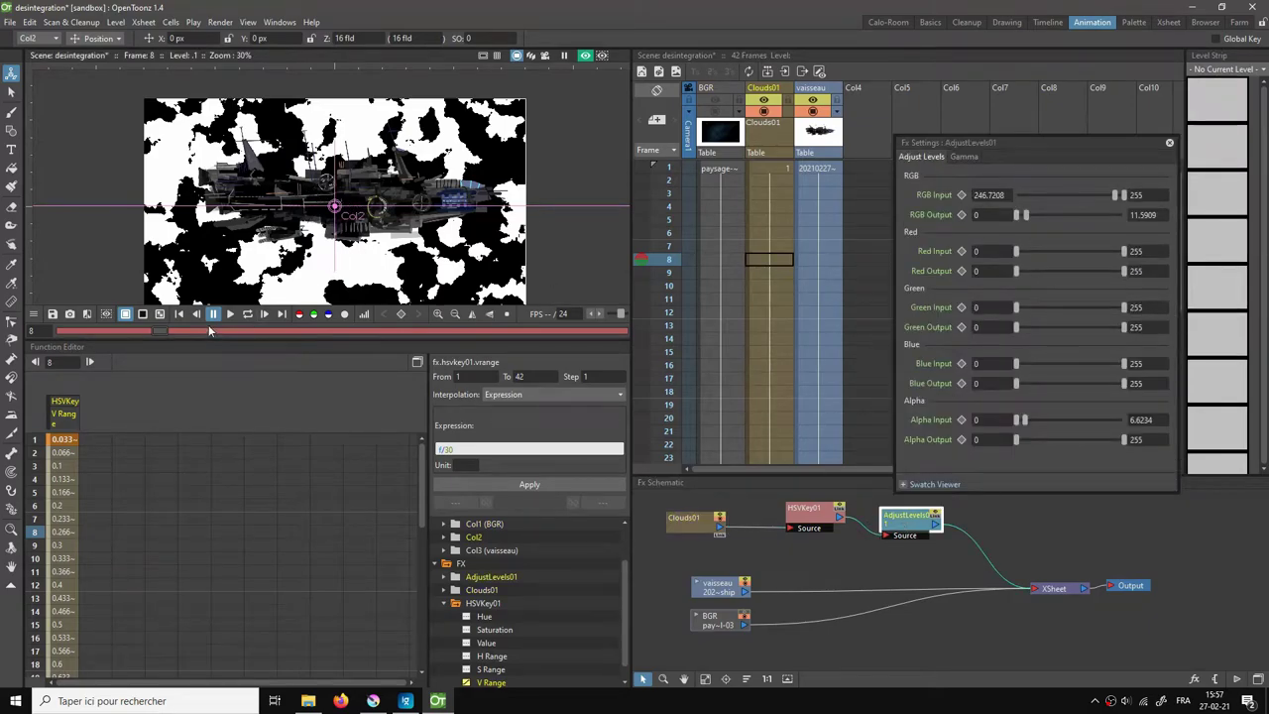
Step: Loop the cloud dissolve from frame 1, switch the preview background back to black and pause the playback
left_click(179, 314)
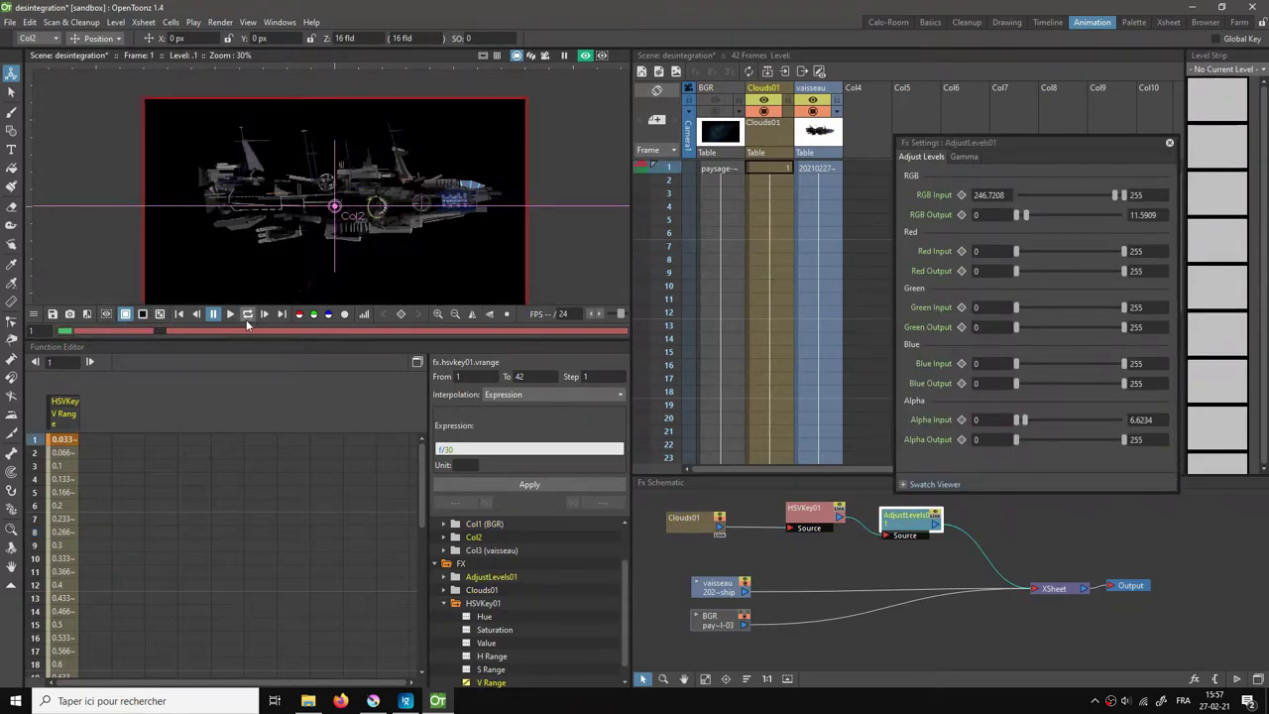
left_click(246, 318)
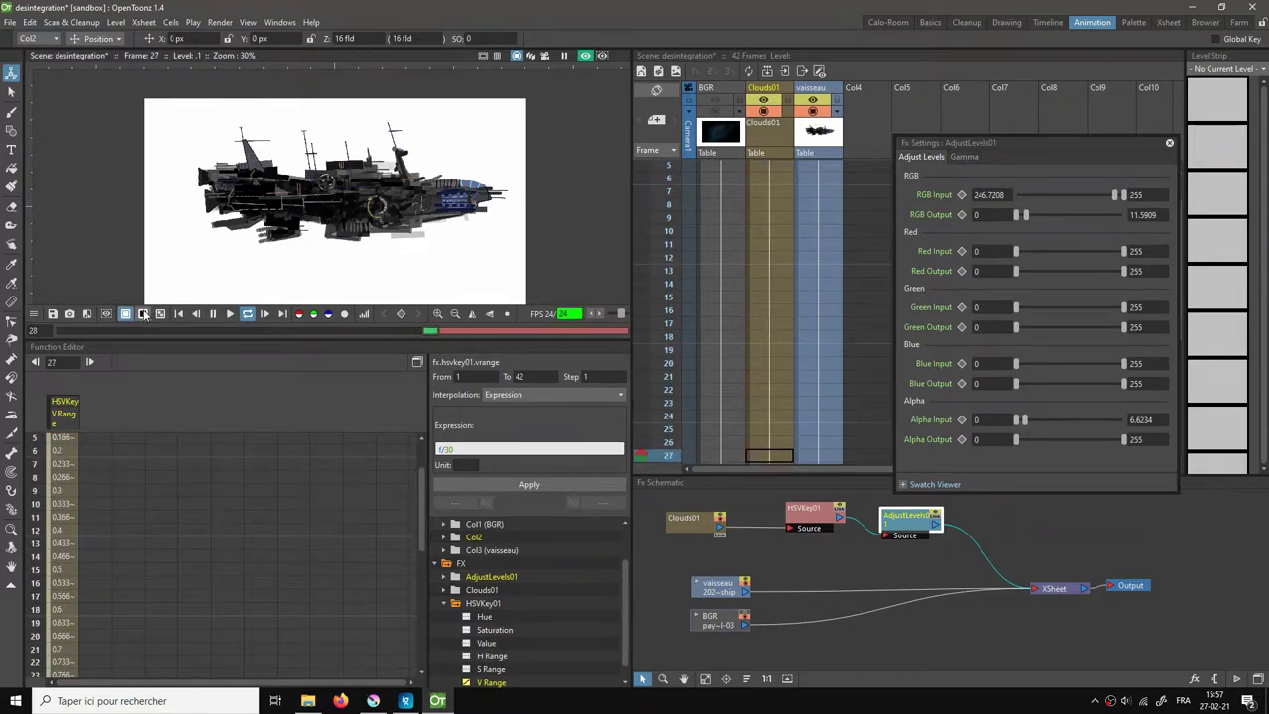
left_click(143, 313)
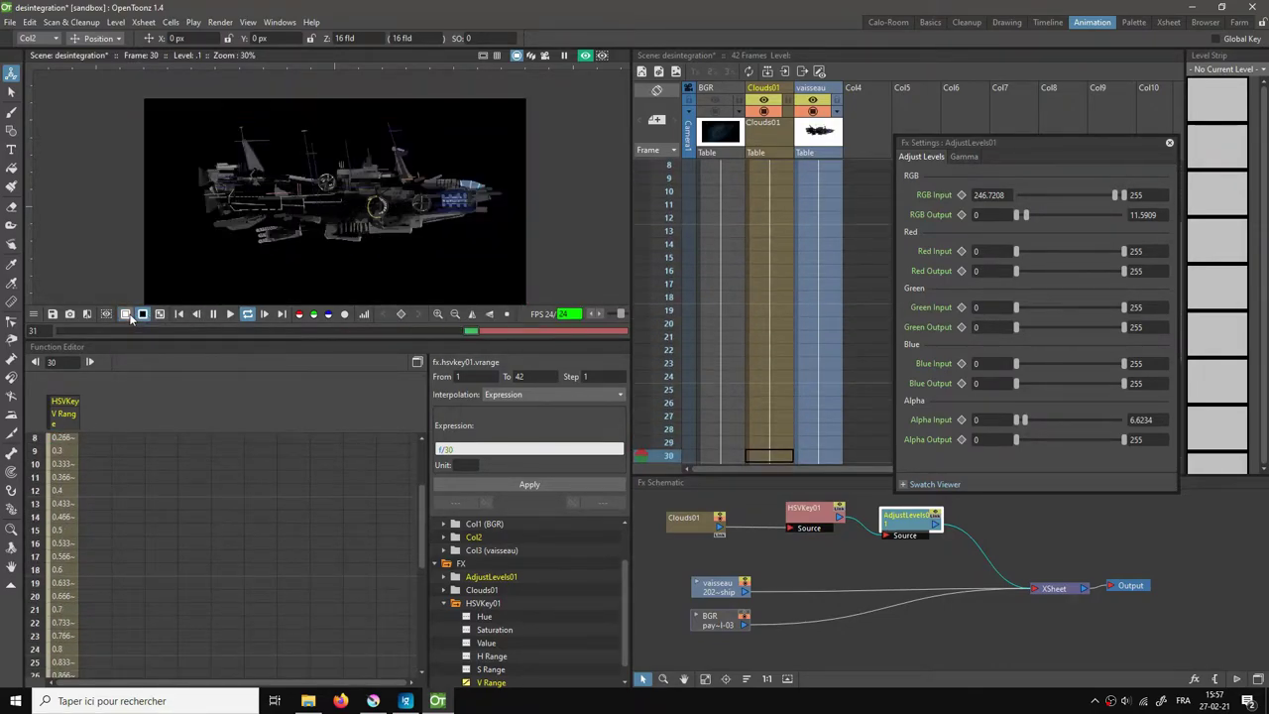
left_click(212, 313)
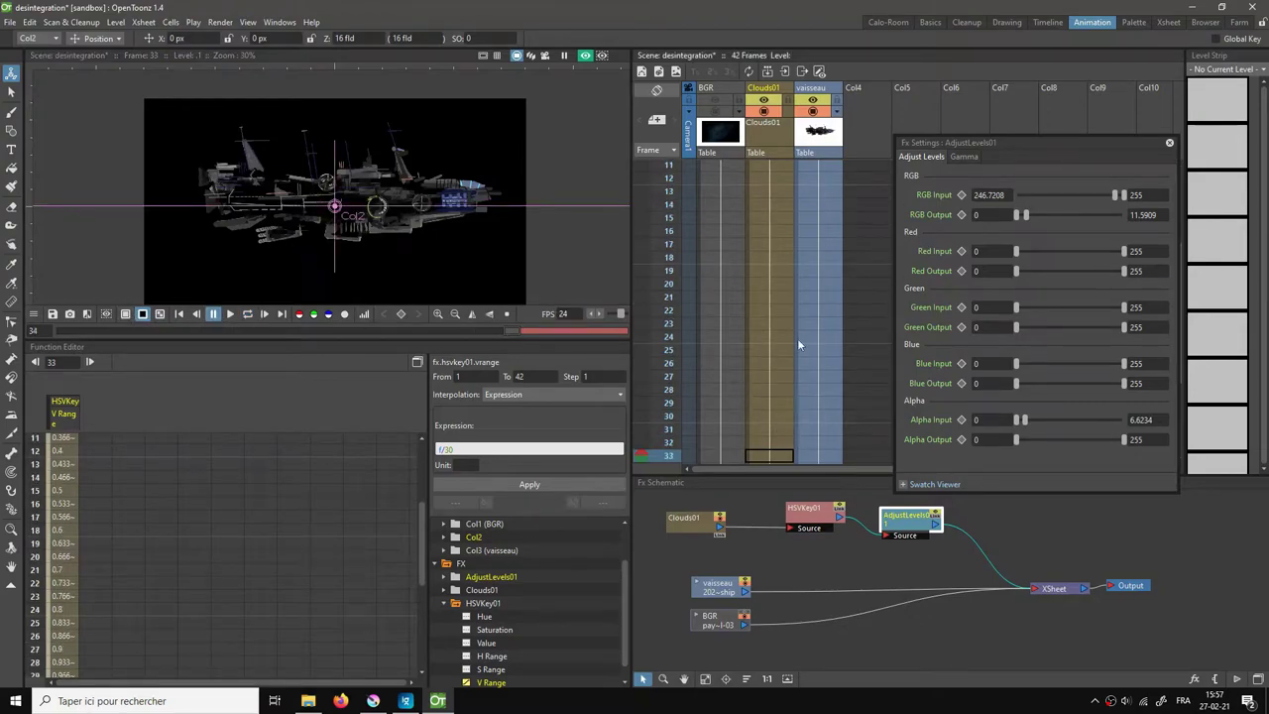
Step: Show the BGR column again, loop the dissolve over the space background from frame 1, stop it and return to frame 1
left_click(716, 109)
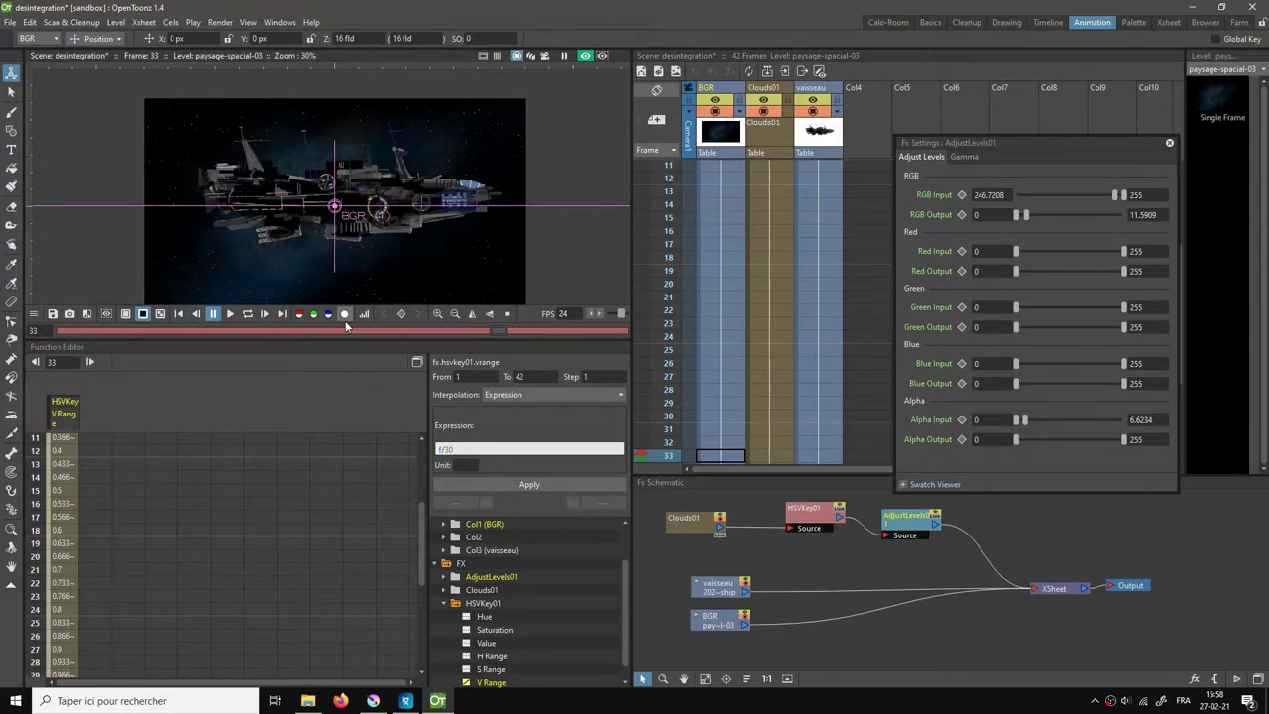
left_click(180, 314)
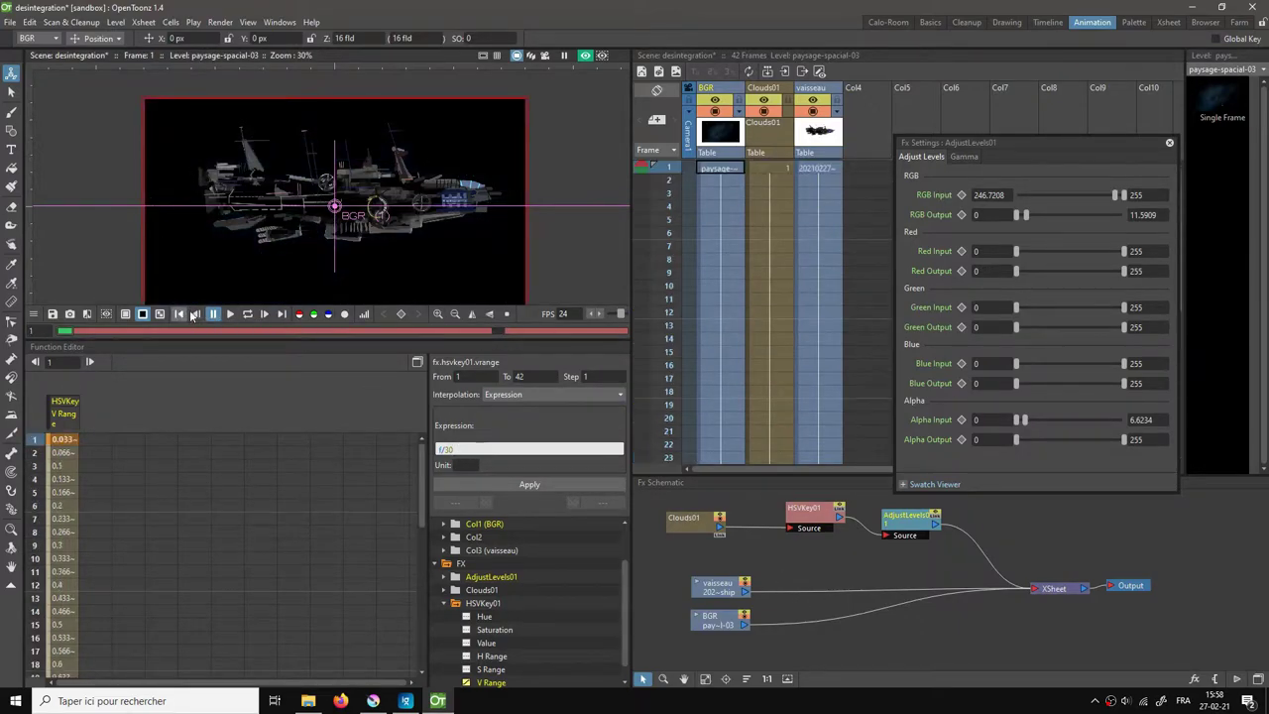
left_click(247, 315)
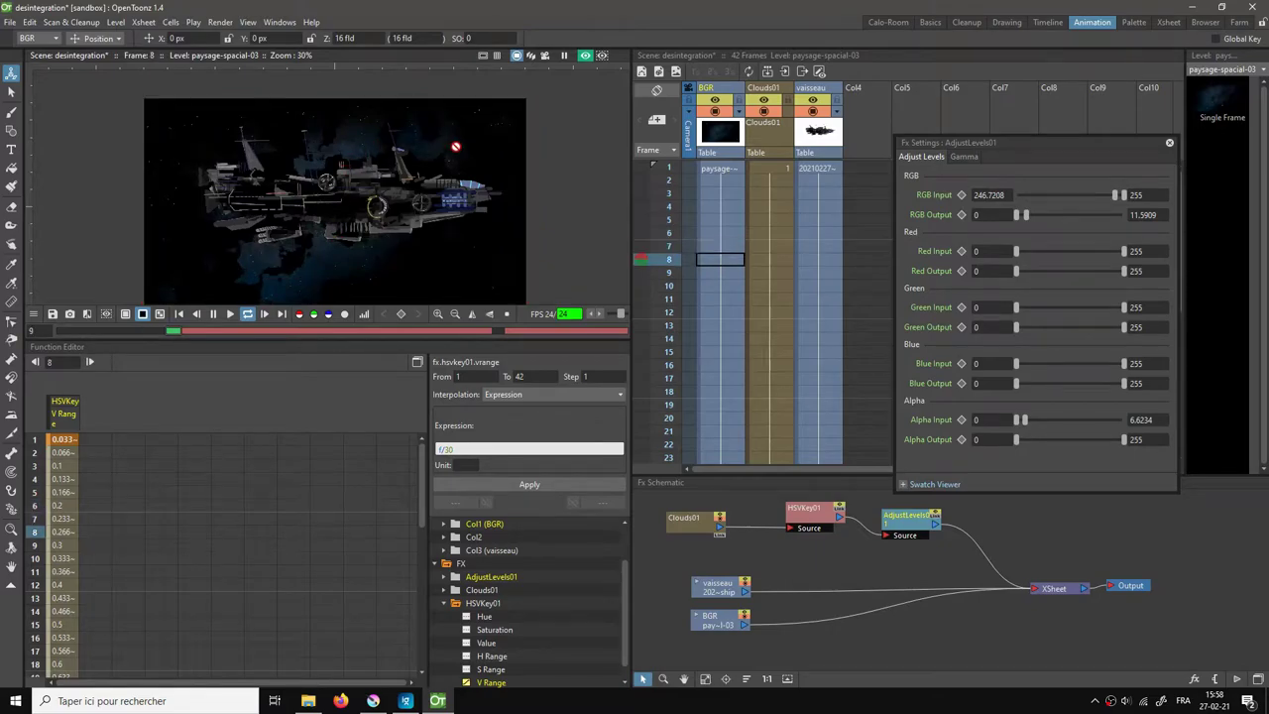
left_click(247, 314)
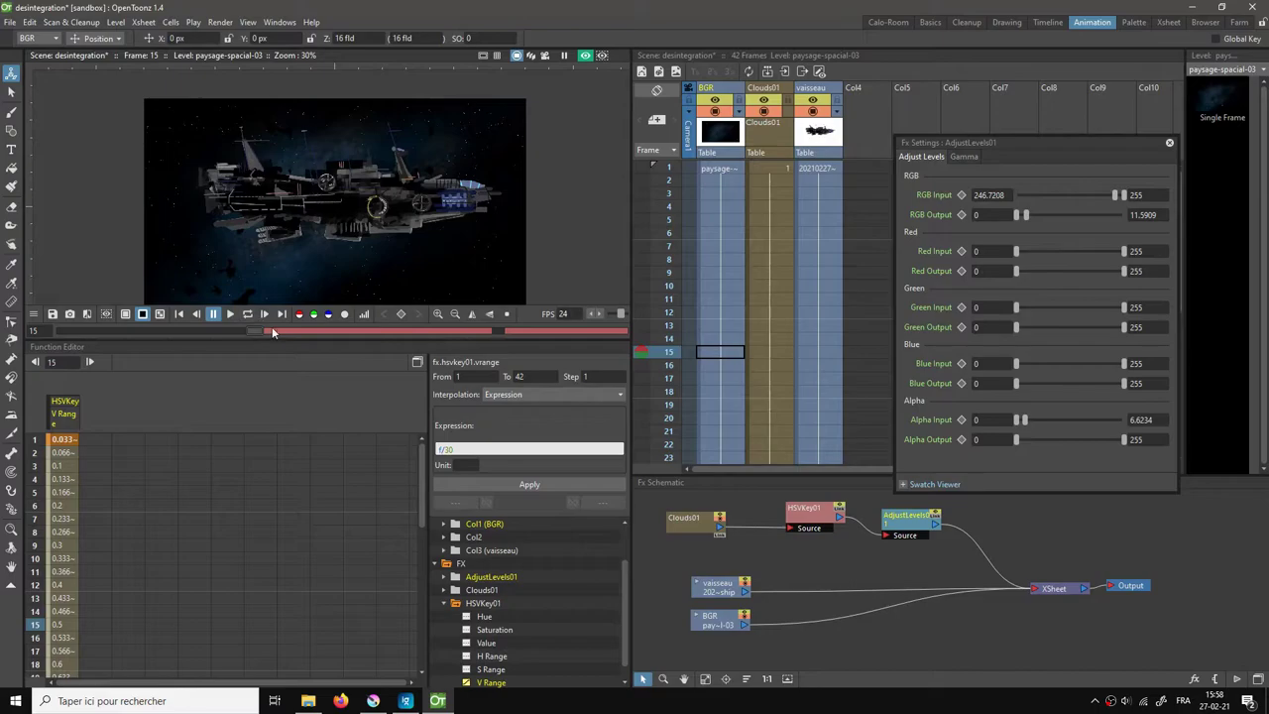
left_click(180, 315)
Step: Close the AdjustLevels01 settings to clear the view of the xsheet
left_click_drag(1094, 141, 1164, 70)
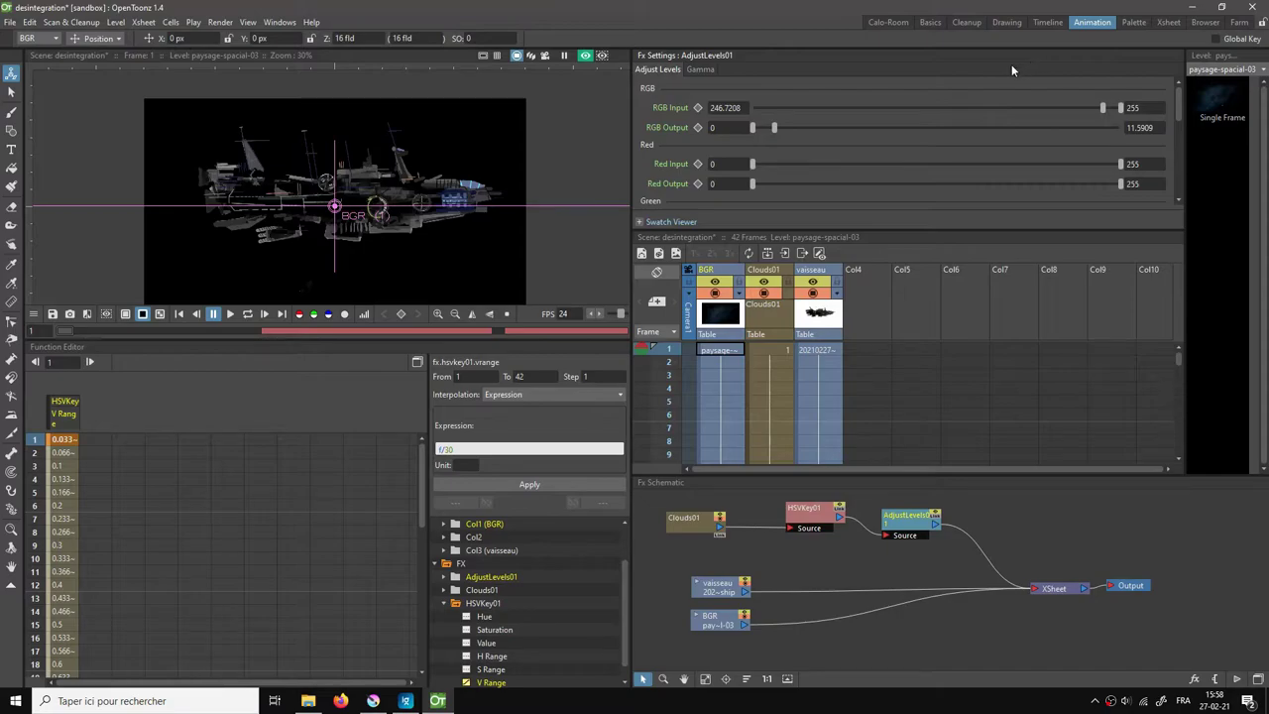
left_click_drag(1005, 54, 1054, 144)
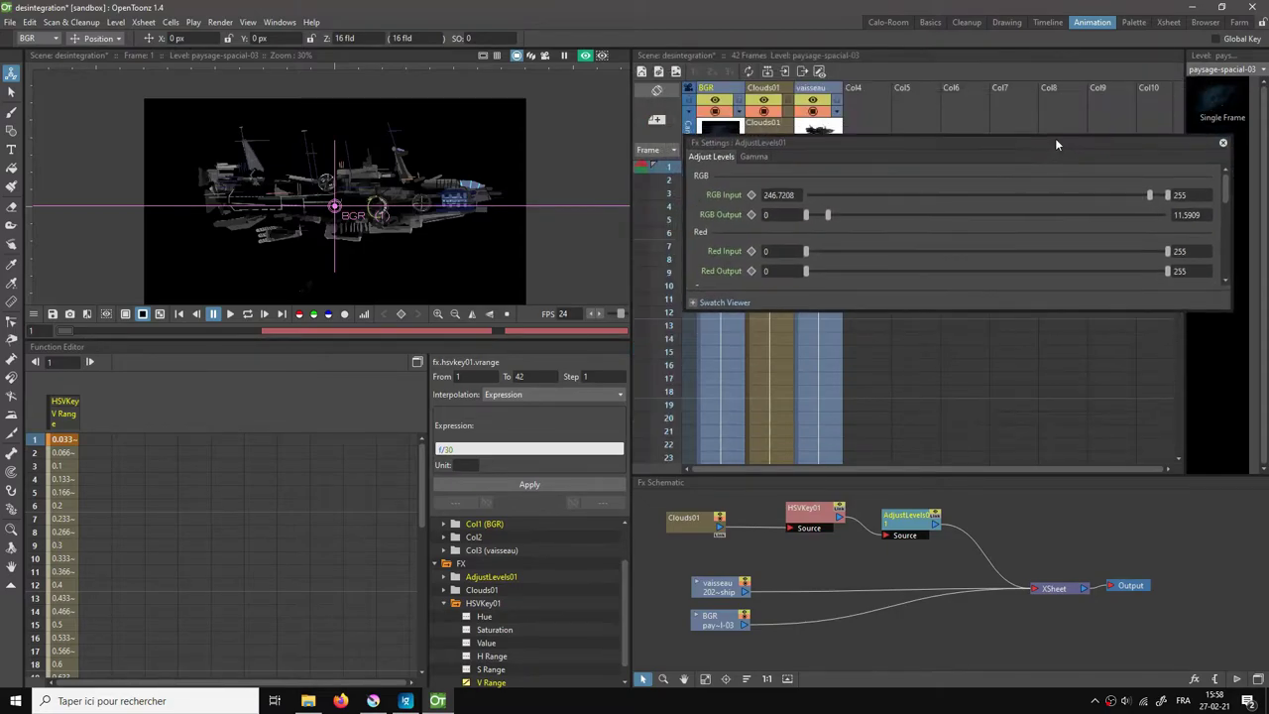
left_click(1224, 144)
Step: Add a Matte In effect to the schematic and move the XSheet and Output nodes away to make room for it
right_click(1031, 525)
mouse_move(1064, 535)
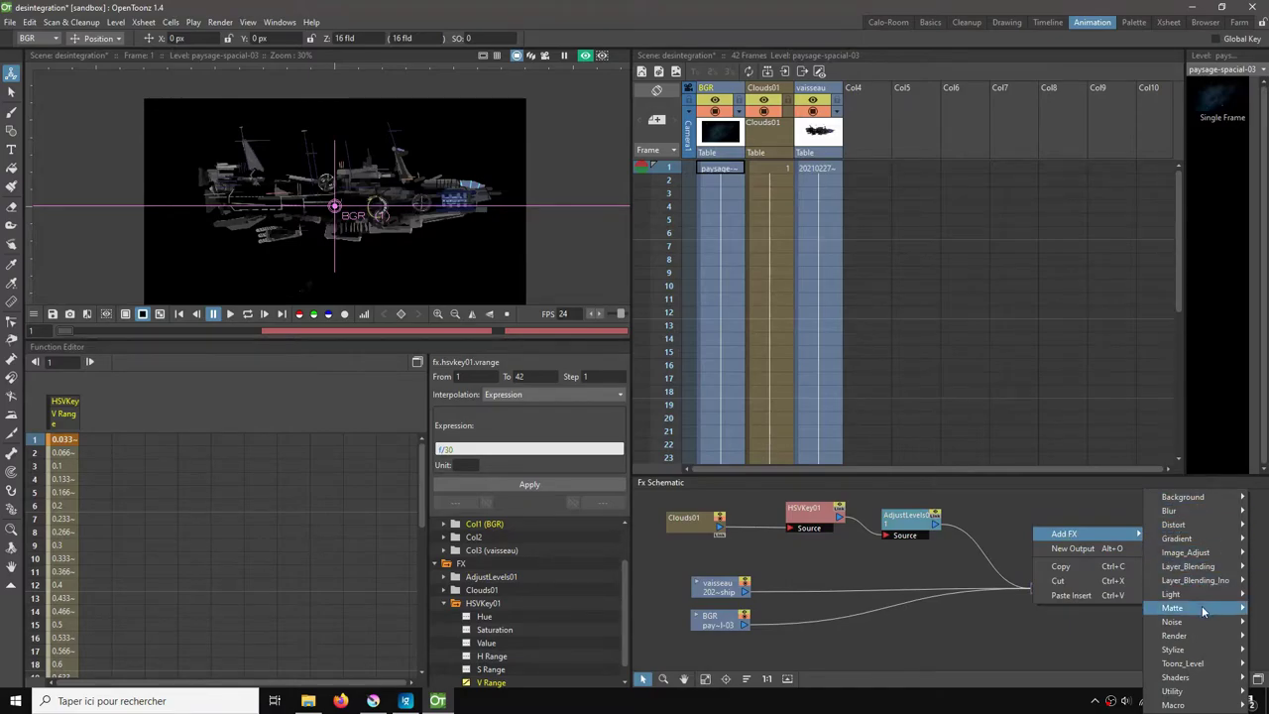
mouse_move(1202, 609)
left_click(1098, 635)
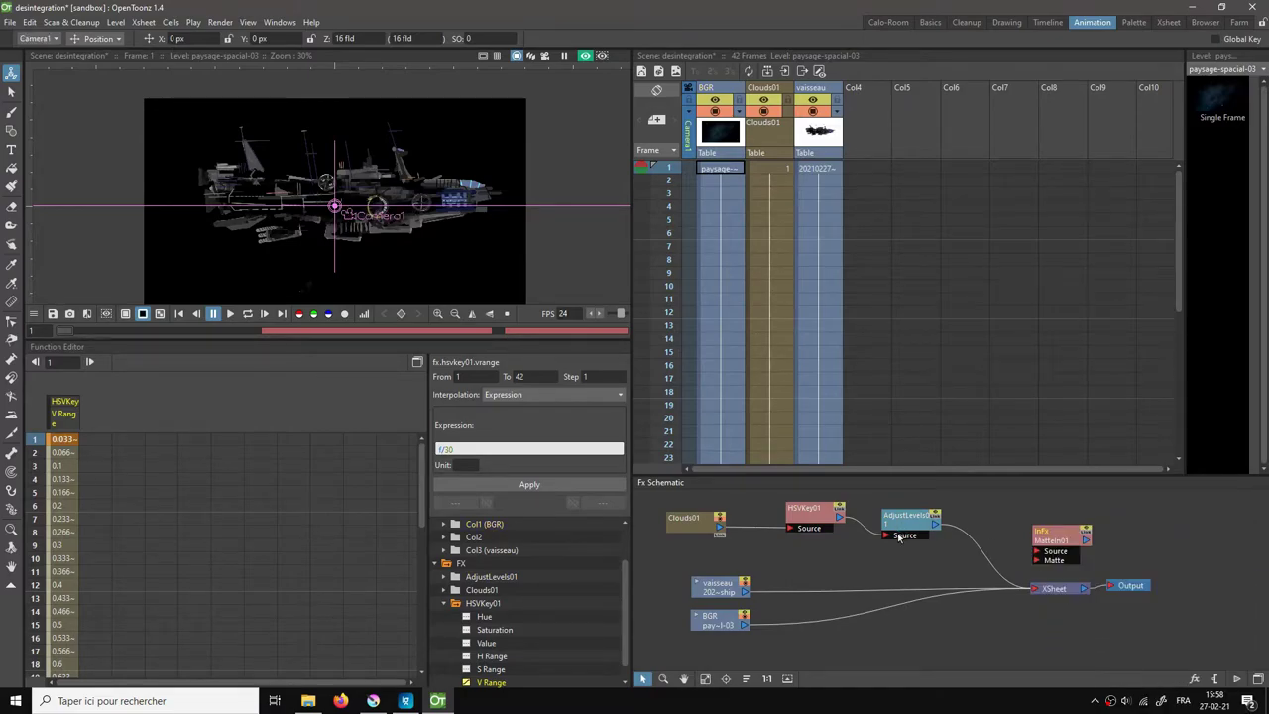
left_click_drag(1019, 574, 1170, 616)
left_click_drag(1059, 590, 1131, 627)
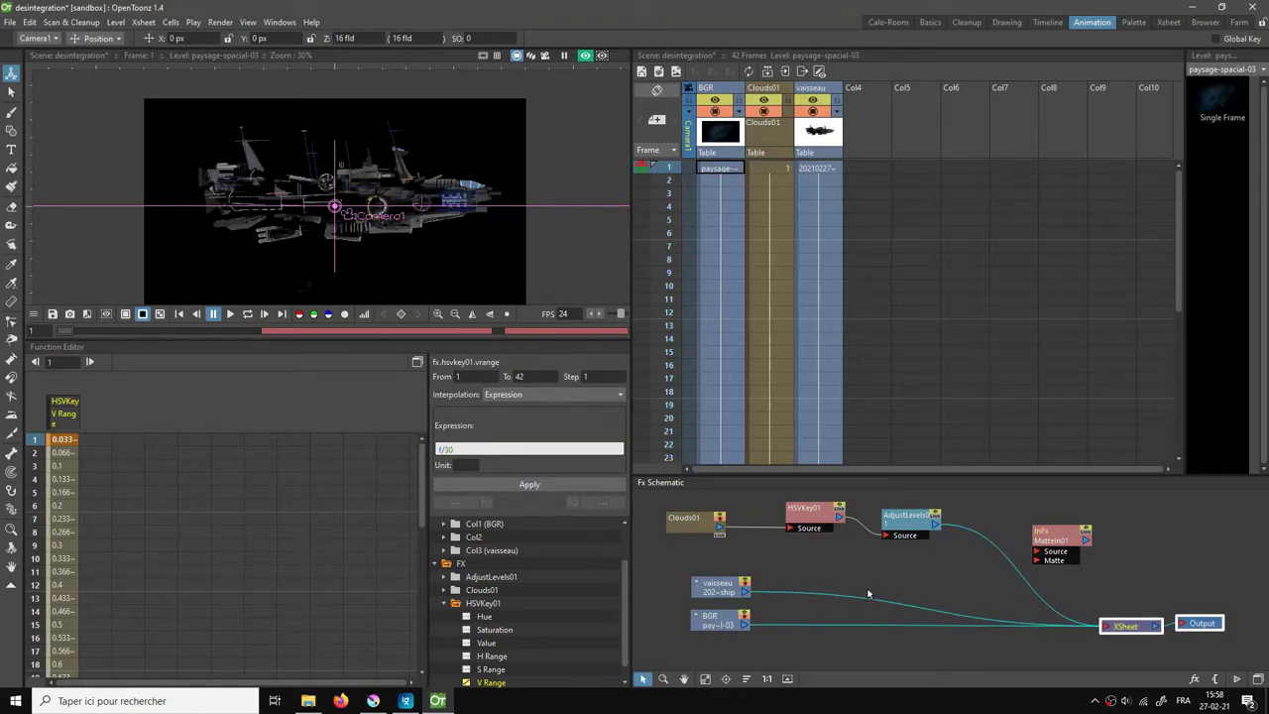
Step: Space out the BGR and vaisseau nodes, then connect vaisseau to the Source of MatteIn01 and AdjustLevels01 to its Matte
left_click_drag(705, 623, 704, 641)
left_click_drag(721, 596, 1036, 552)
left_click(942, 529)
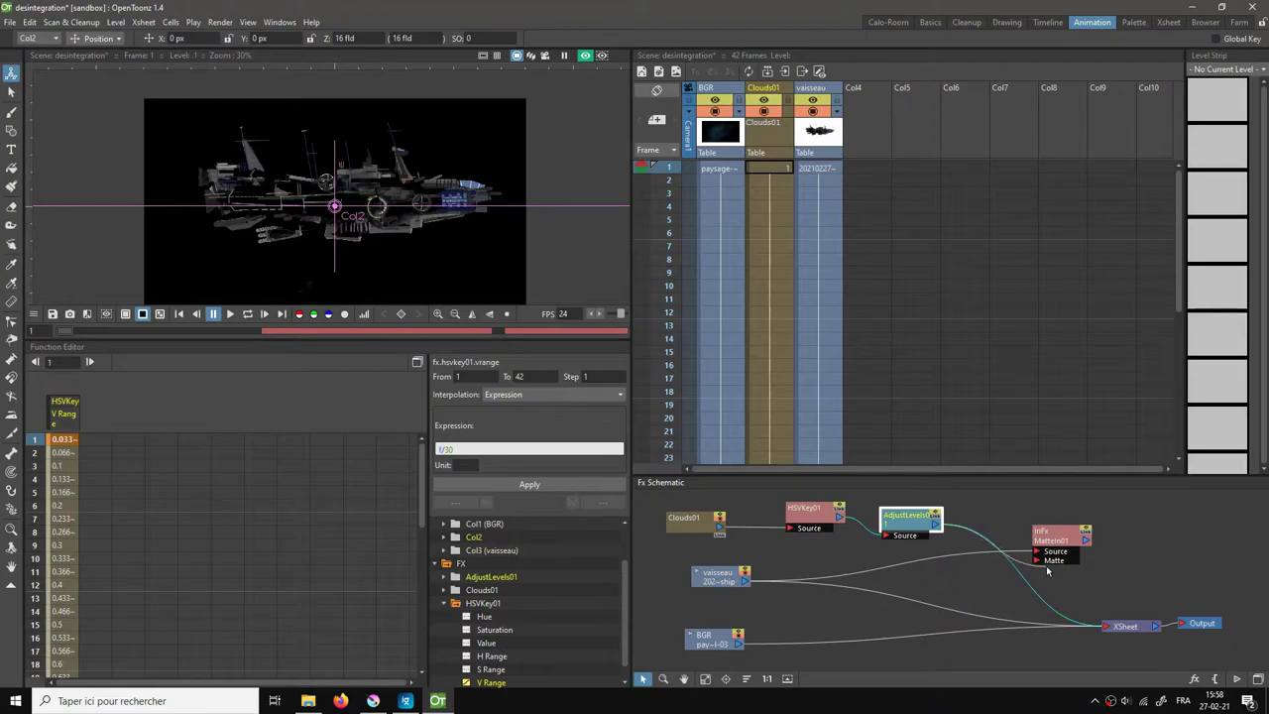
Step: Delete the direct link from vaisseau to XSheet, connect the MatteIn01 output to XSheet and move MatteIn01 closer to AdjustLevels01
left_click(953, 609)
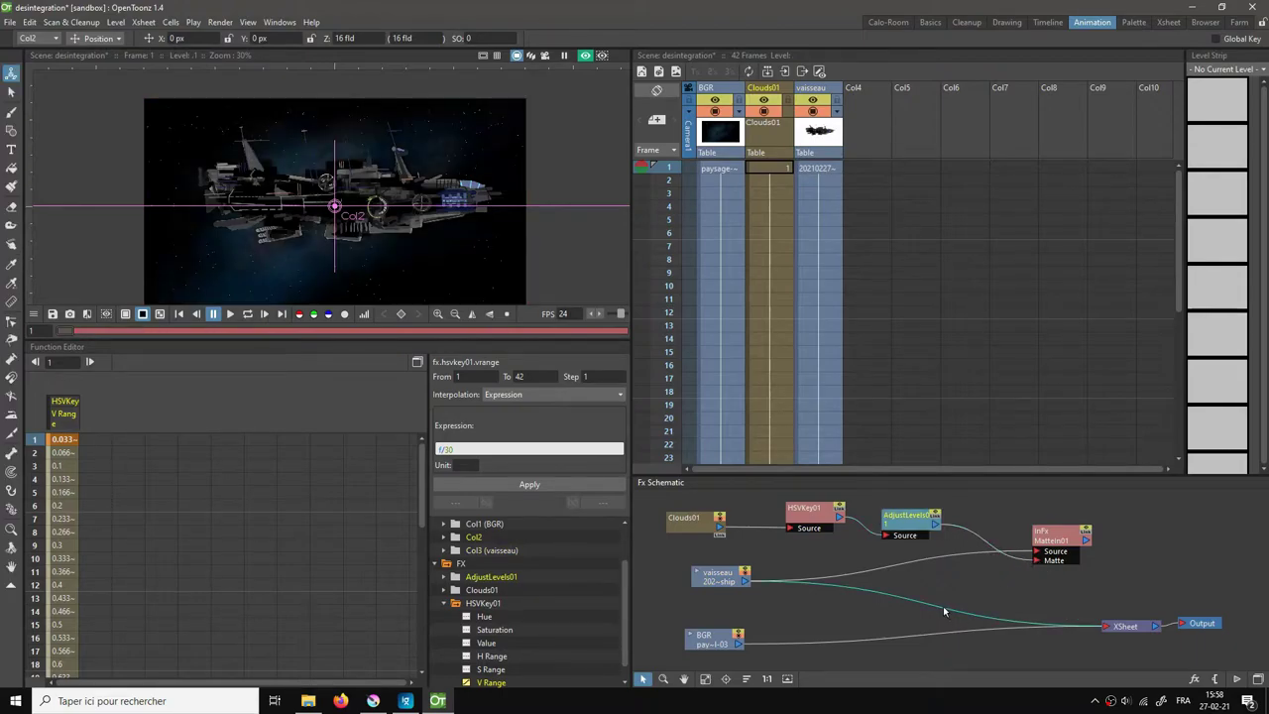
key("Delete")
mouse_move(1049, 540)
left_mouse_down()
mouse_move(995, 547)
mouse_move(1090, 609)
mouse_move(1106, 636)
left_mouse_up()
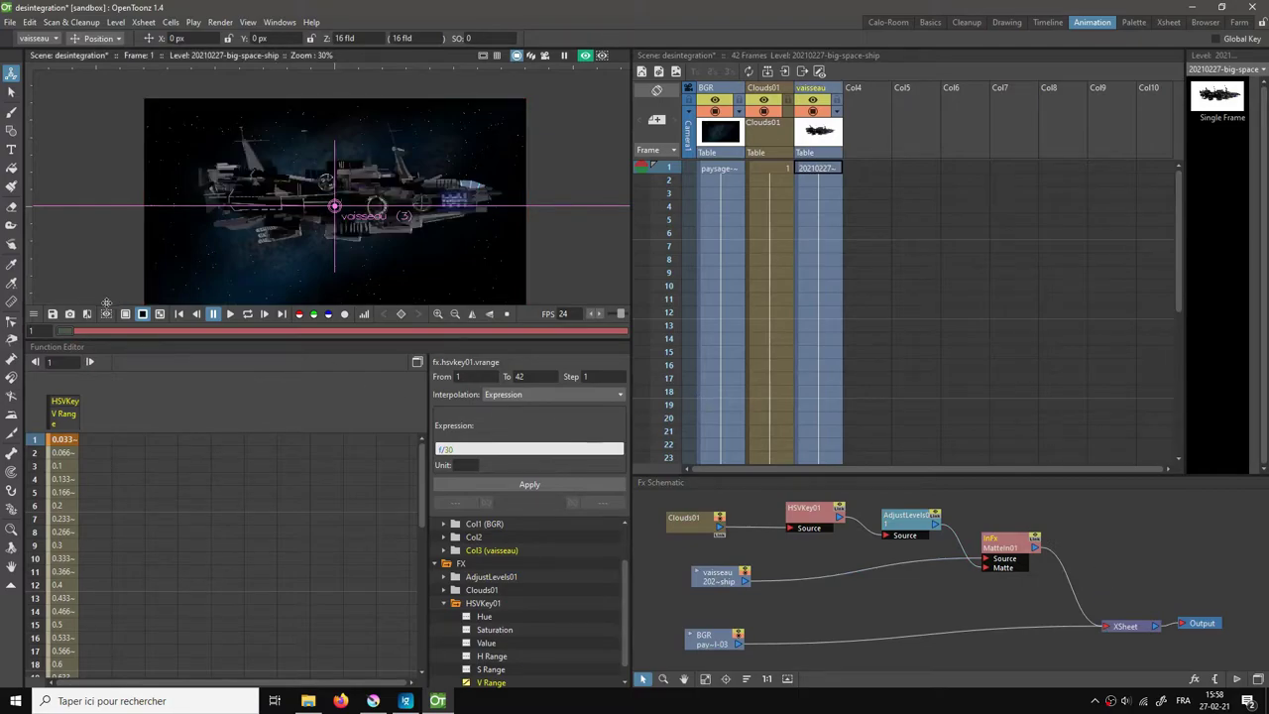
Step: Check the spaceship's disintegration at frame 12, switch to the Selection tool and return to frame 1
left_click(211, 330)
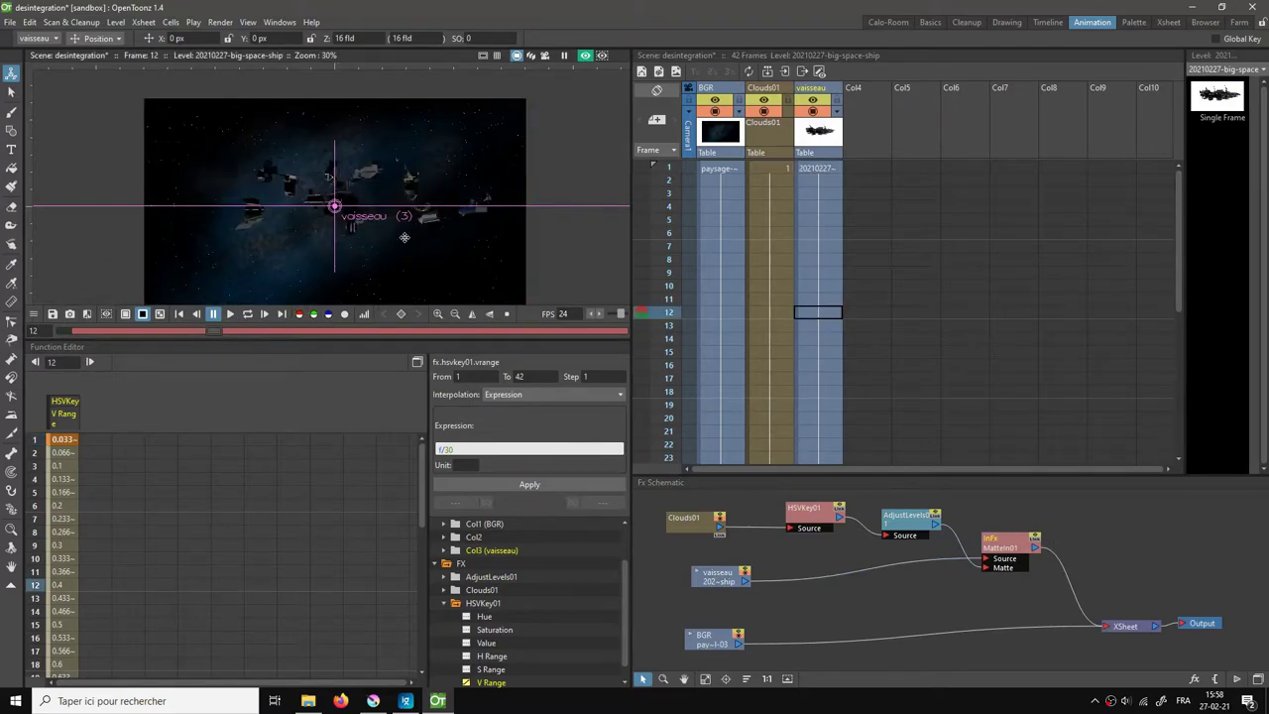
left_click(11, 91)
left_click(178, 314)
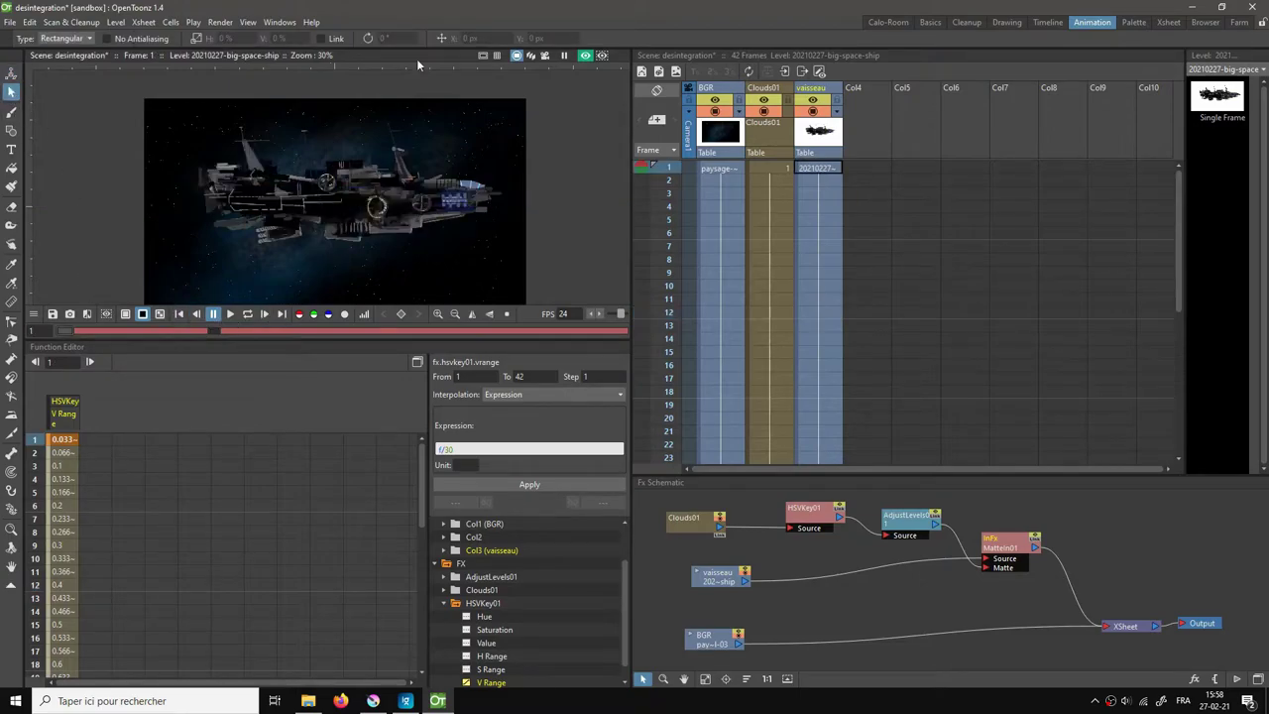
Step: Render a preview of frames 1 to 42, play it in a loop and close the rendered frames window
left_click(248, 22)
mouse_move(220, 22)
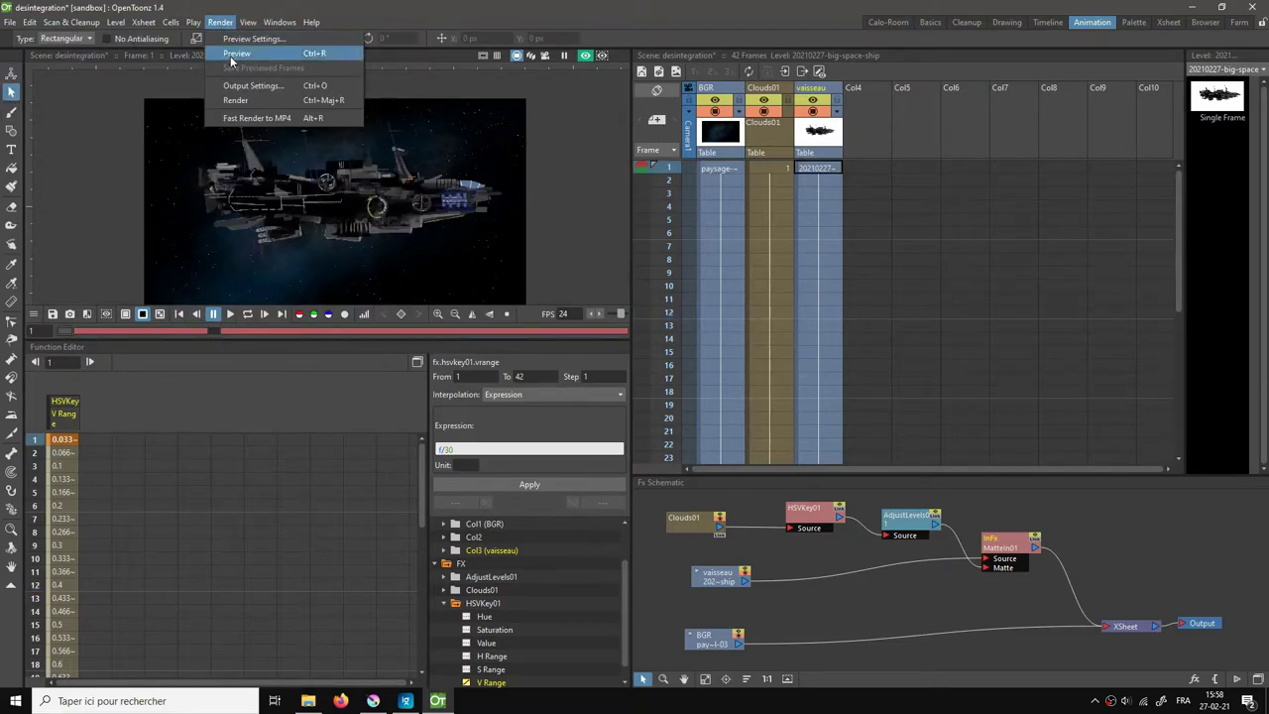
left_click(243, 55)
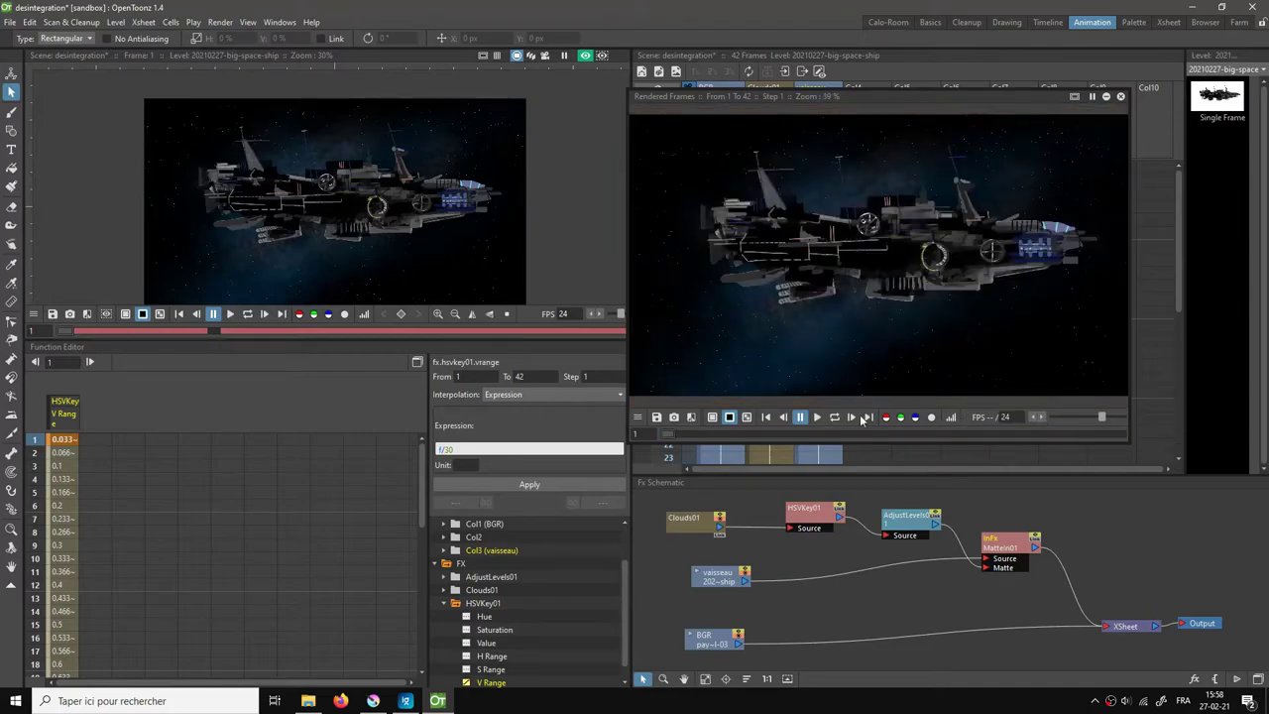
left_click(836, 420)
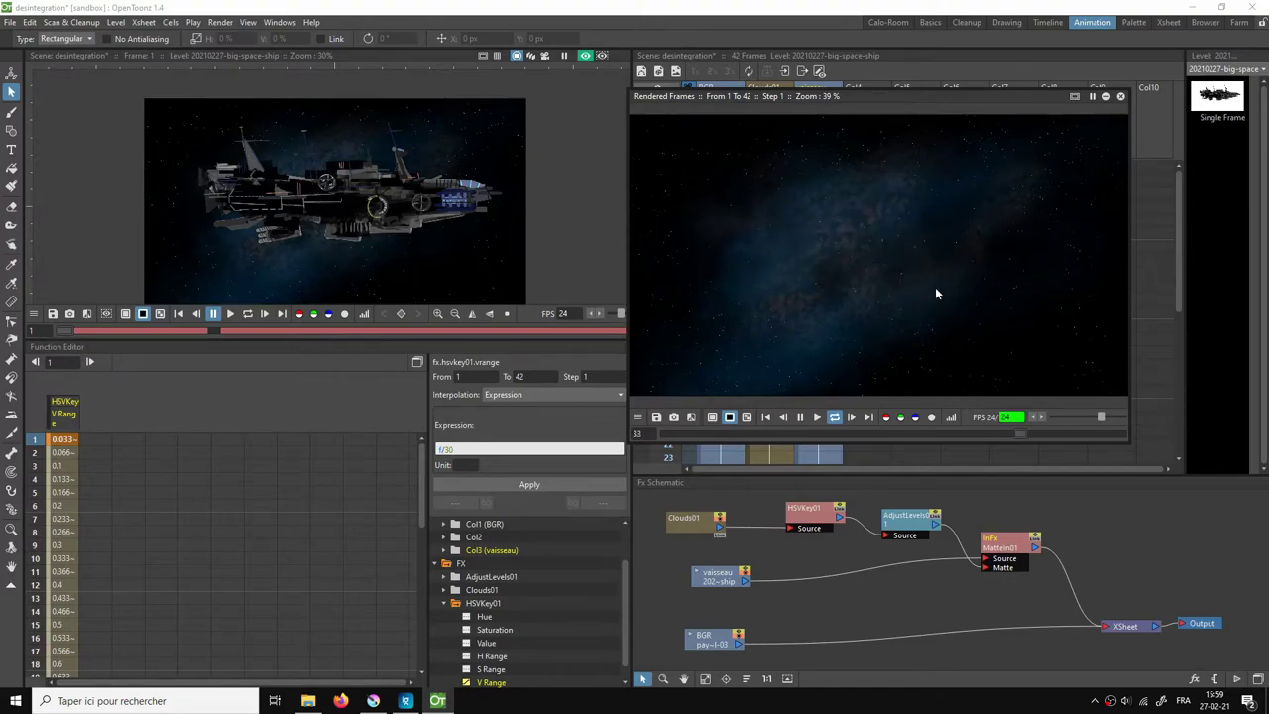
left_click(1121, 96)
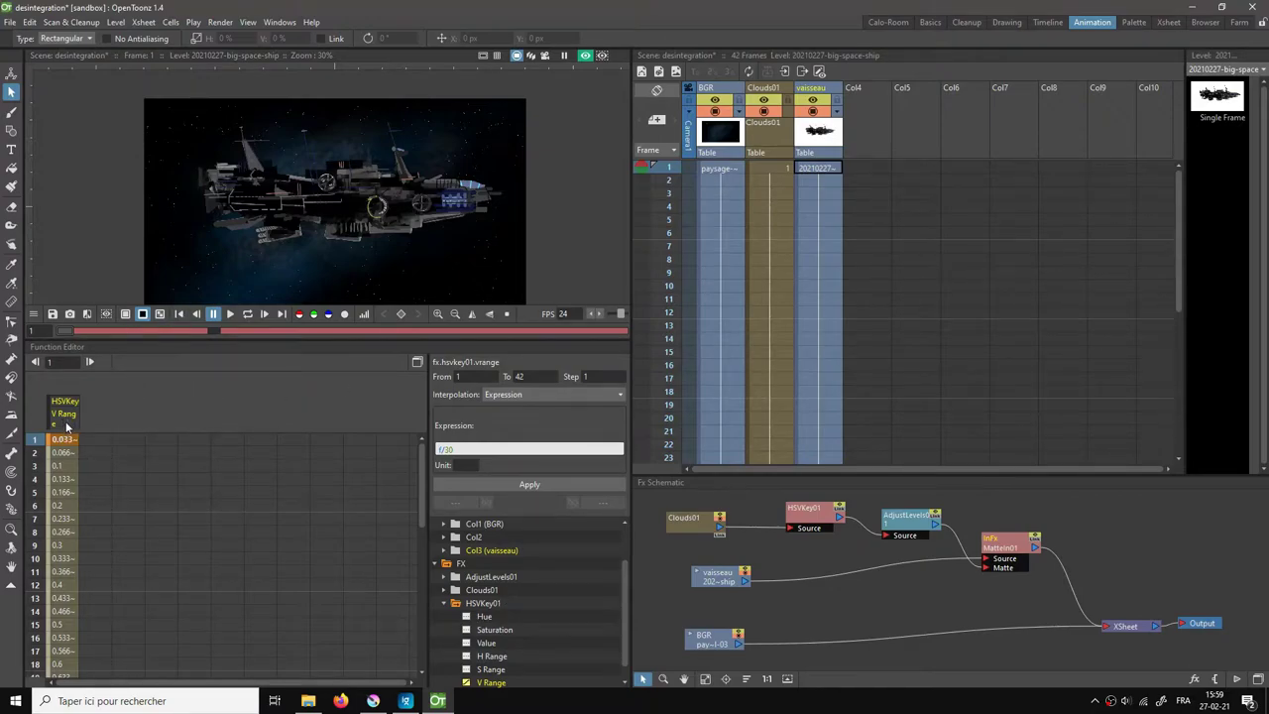
Step: Extend the BGR, Clouds01 and vaisseau columns to frame 60 by filling in their empty cells
scroll(768, 400, "down", 5)
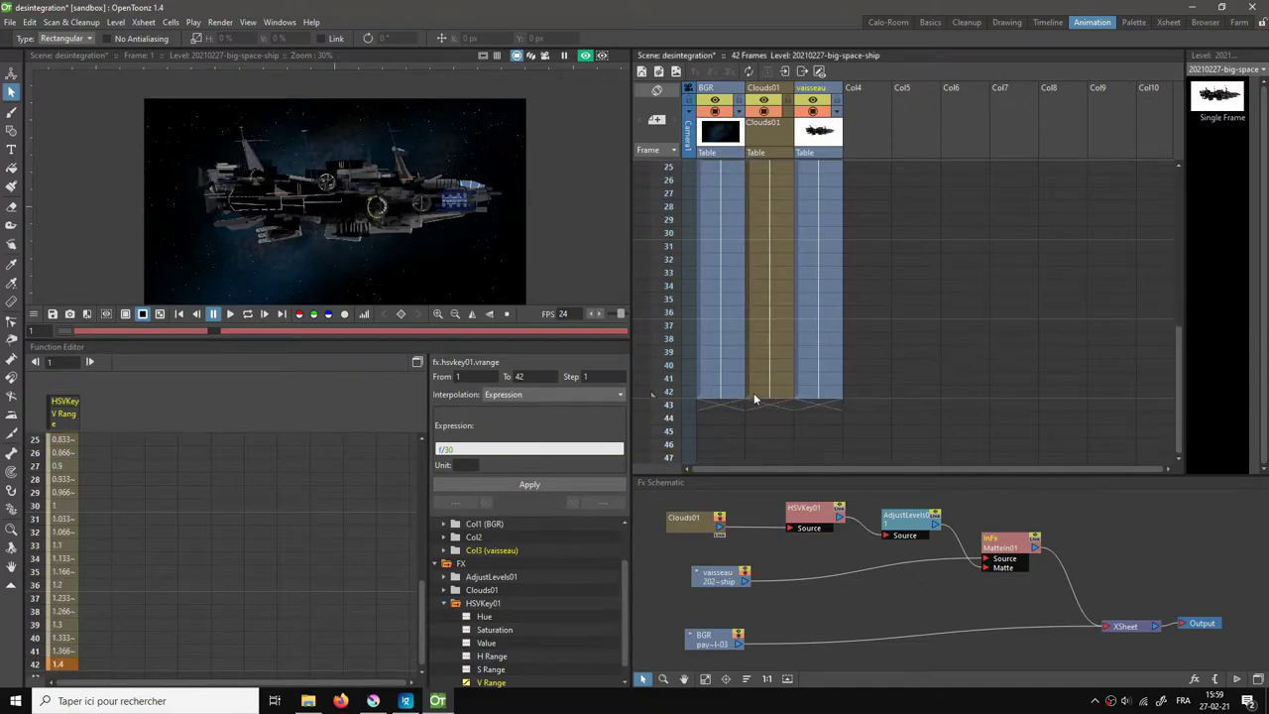
scroll(753, 399, "down", 4)
left_click(716, 392)
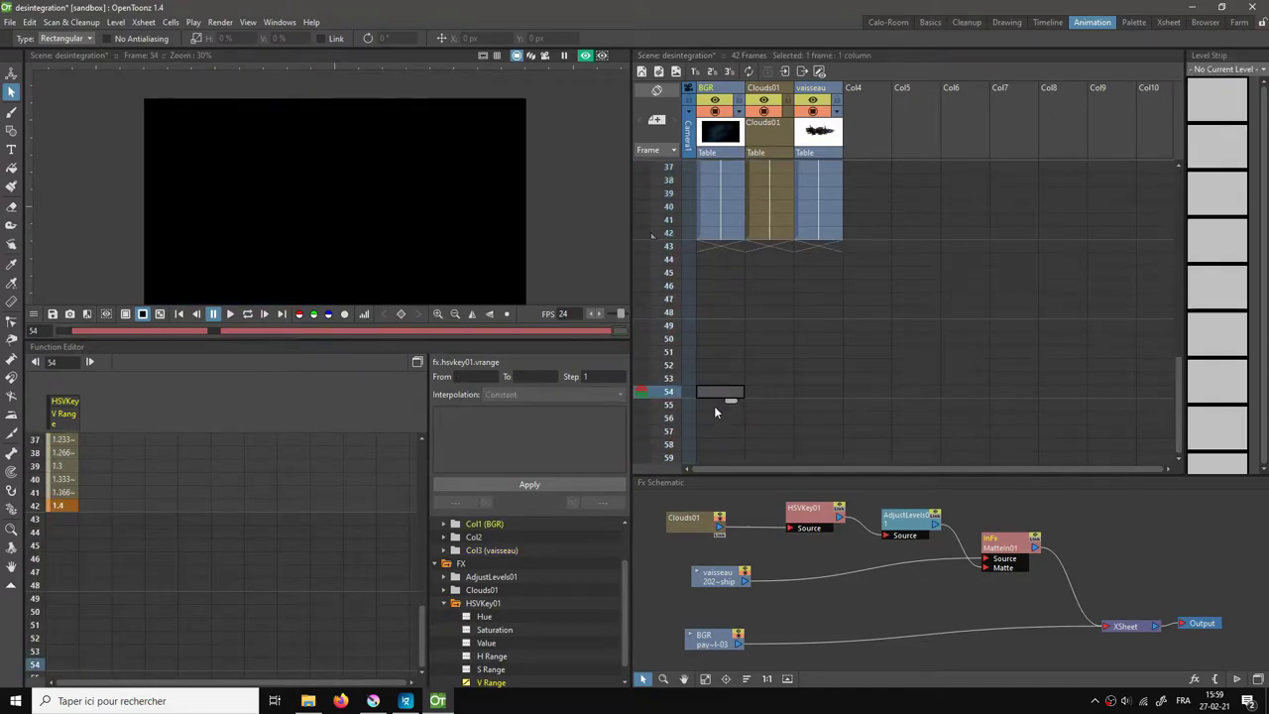
scroll(718, 416, "down", 4)
left_click(714, 312)
right_click(714, 312)
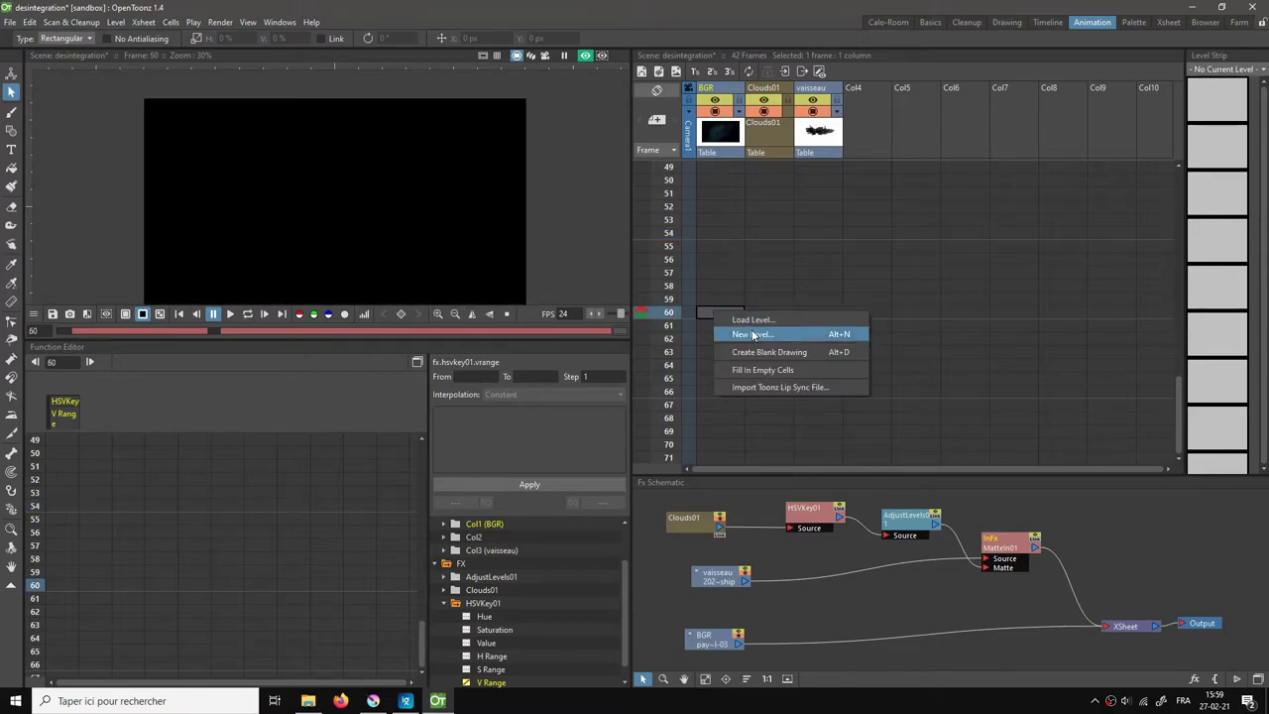
left_click(760, 369)
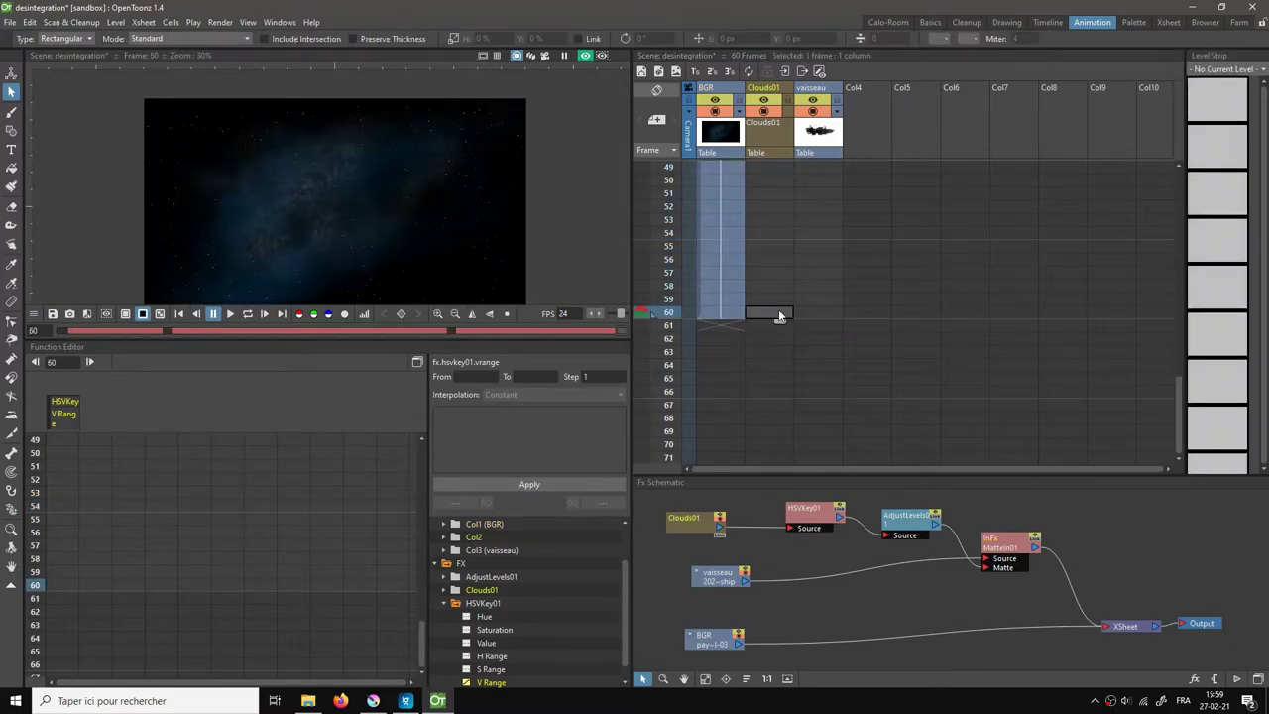
right_click(779, 313)
left_click(812, 368)
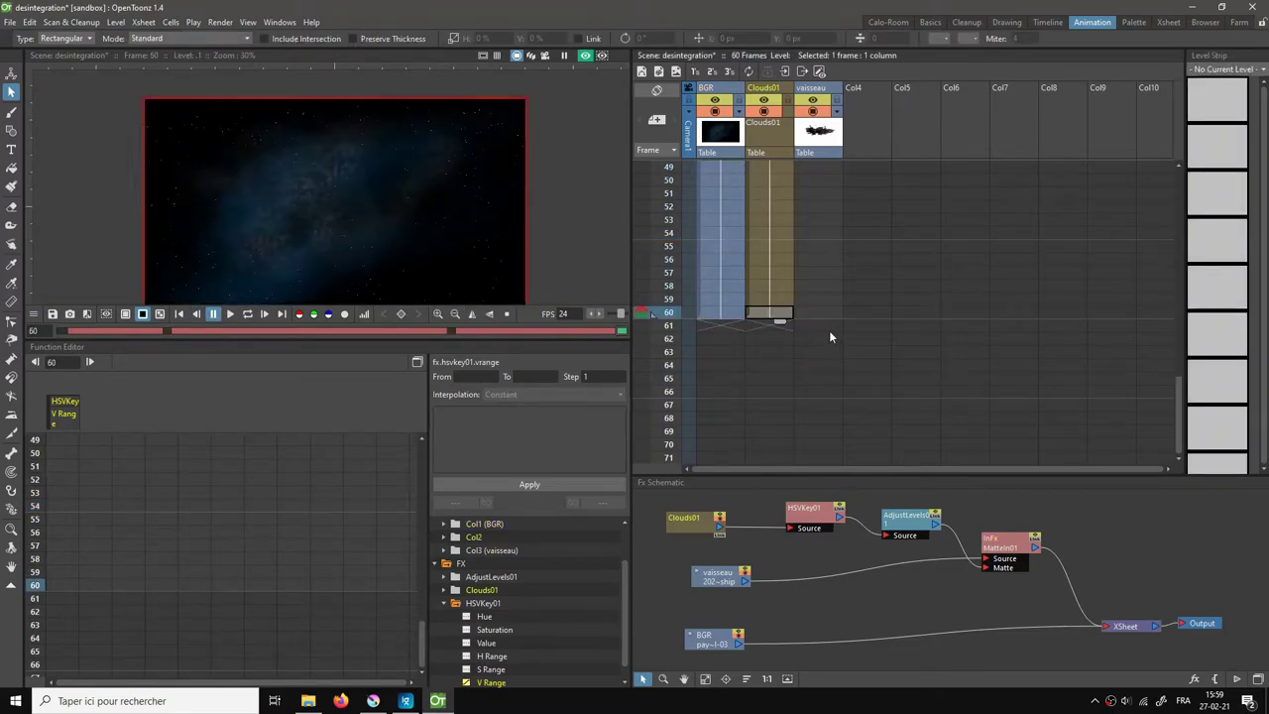
left_click(818, 312)
right_click(817, 312)
left_click(868, 372)
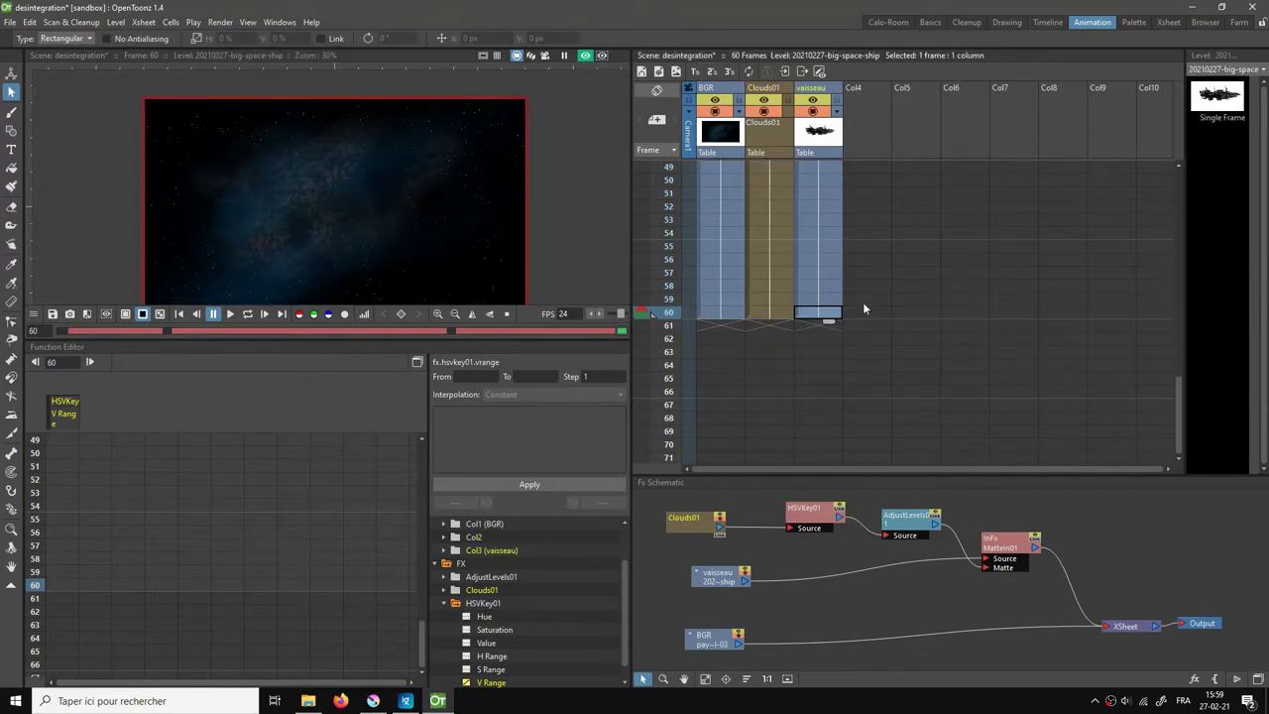
Step: Try changing the expression on the existing HSVKey01 V Range segment to f/50 and check its last frames
scroll(864, 301, "up", 10)
left_click(765, 167)
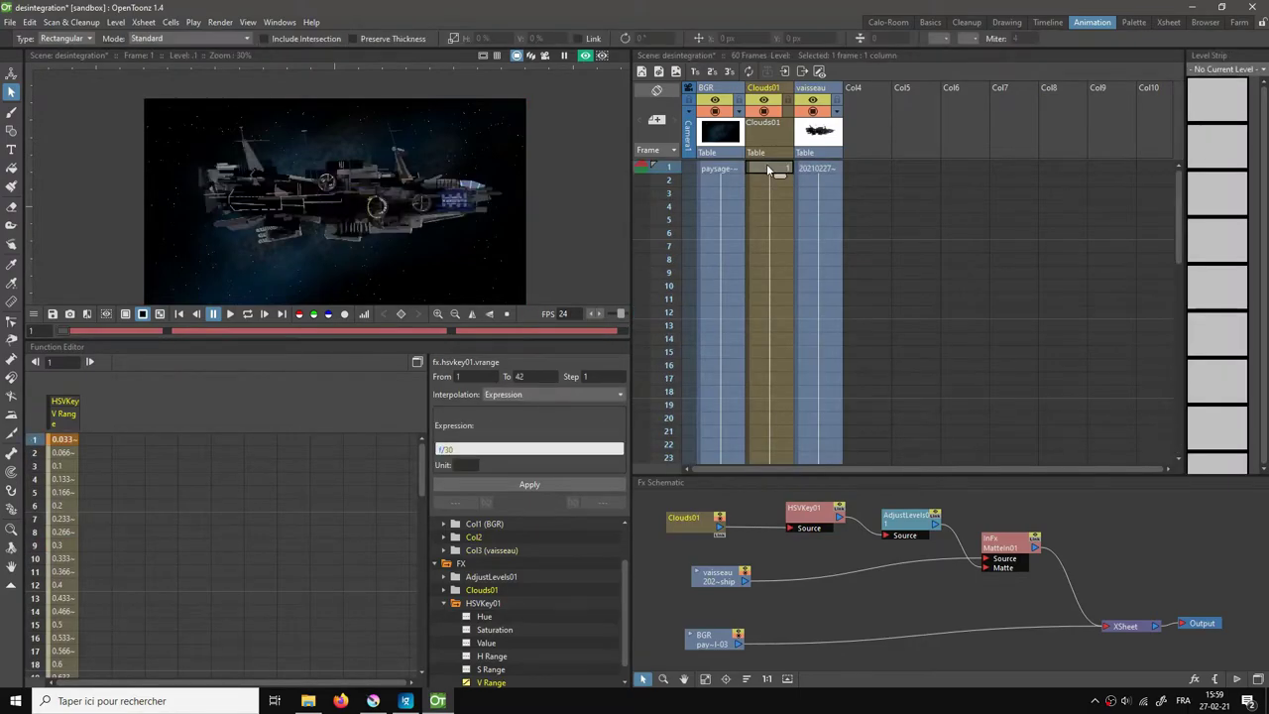
left_click(68, 424)
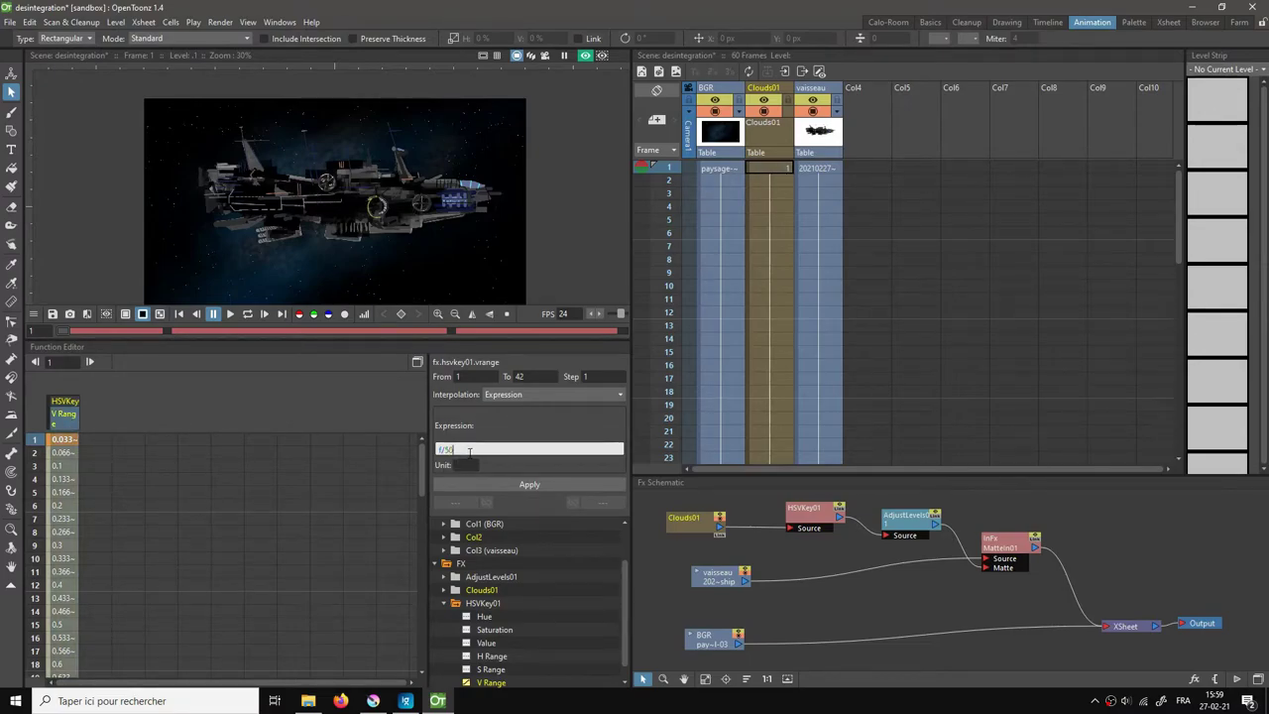
left_click(506, 484)
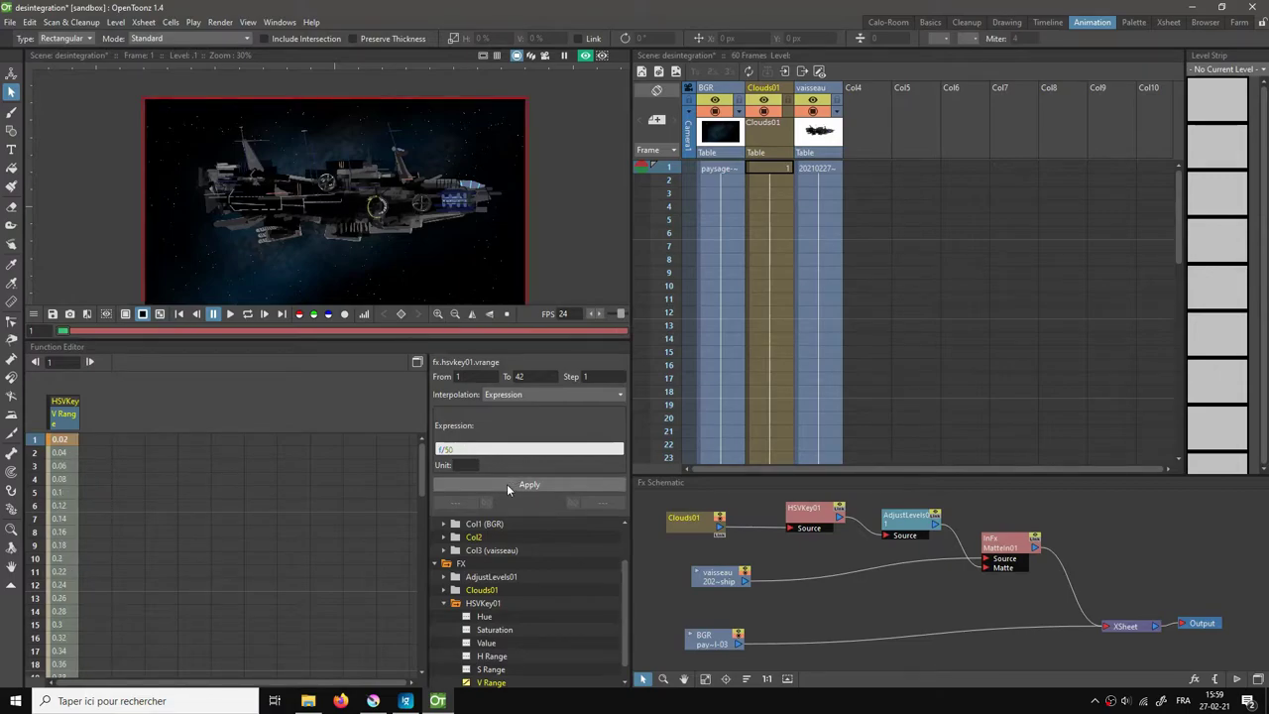
scroll(89, 504, "down", 5)
scroll(89, 507, "down", 5)
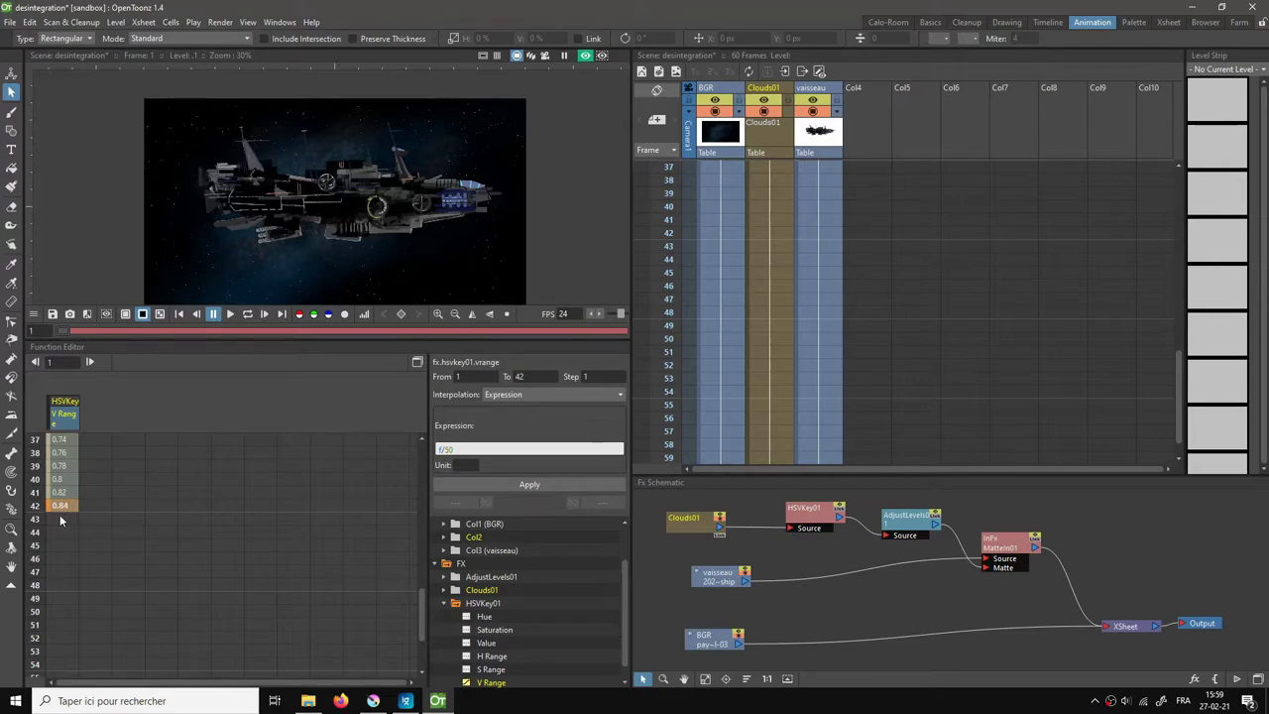
scroll(62, 509, "up", 10)
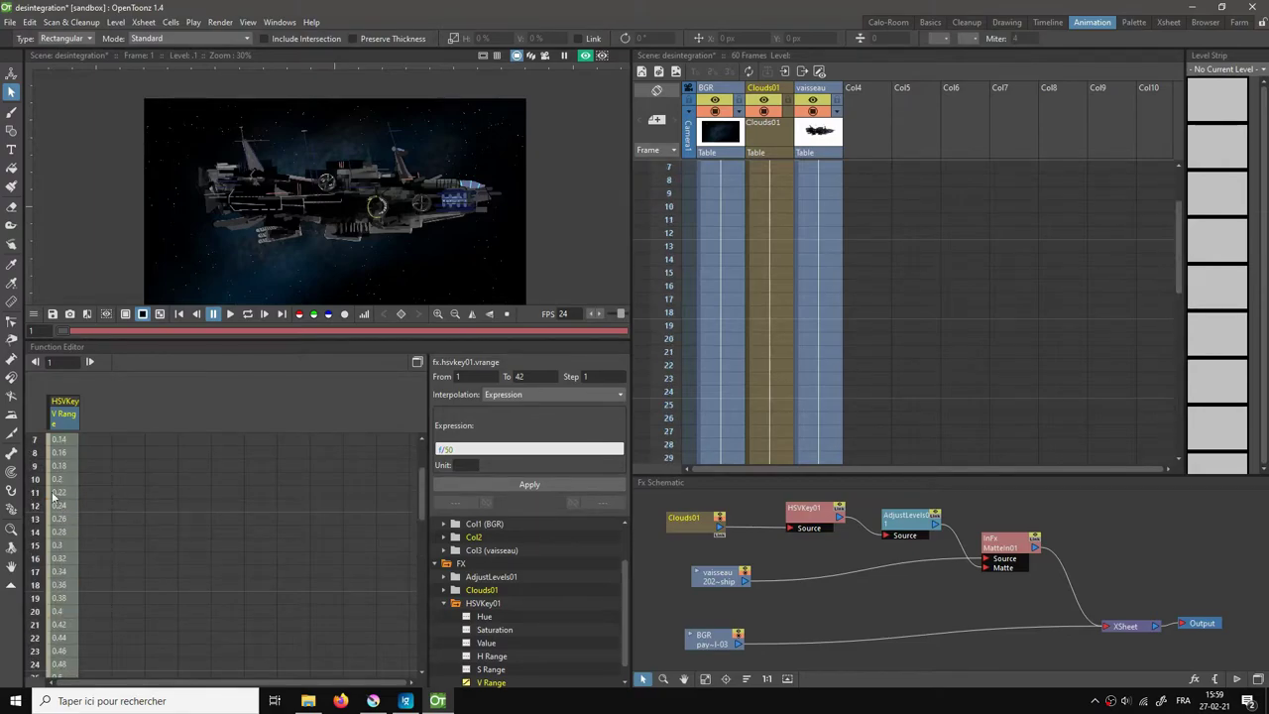
Step: Delete the HSVKey01 V Range animation and recreate it over frames 1 to 60 with Expression interpolation set to f/50
key("Delete")
left_click(63, 423)
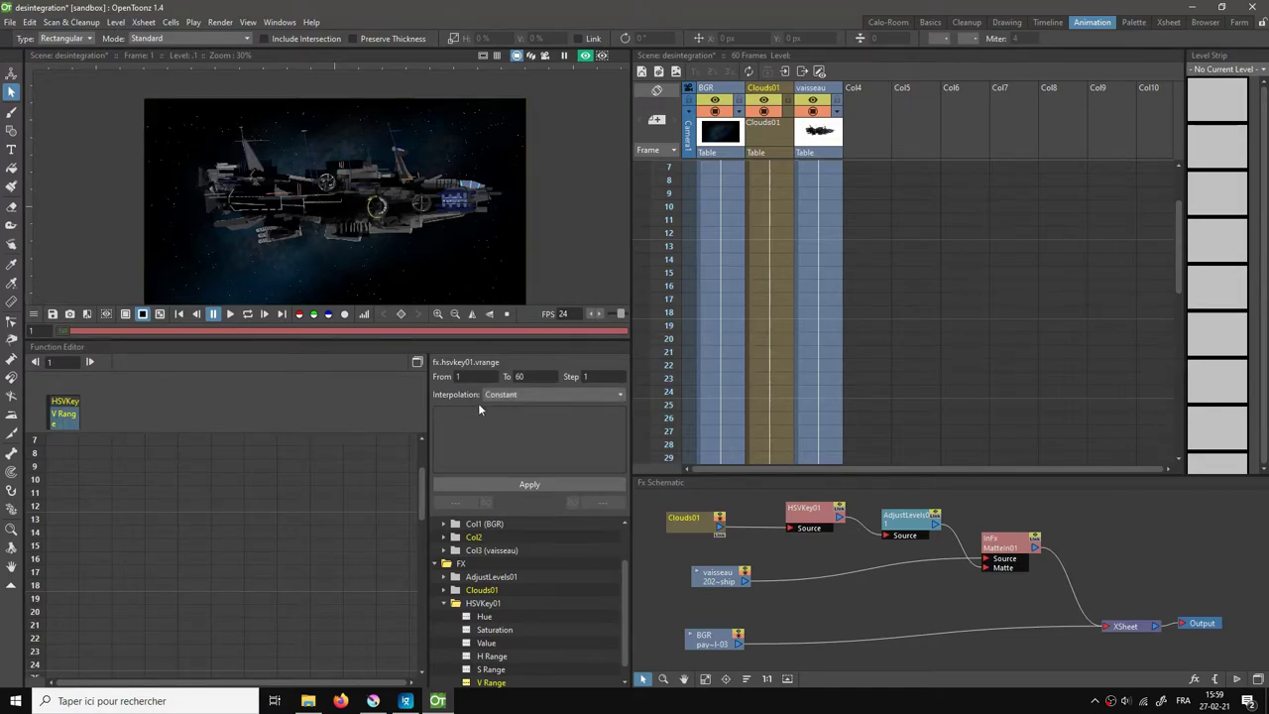
left_click(531, 394)
left_click(510, 457)
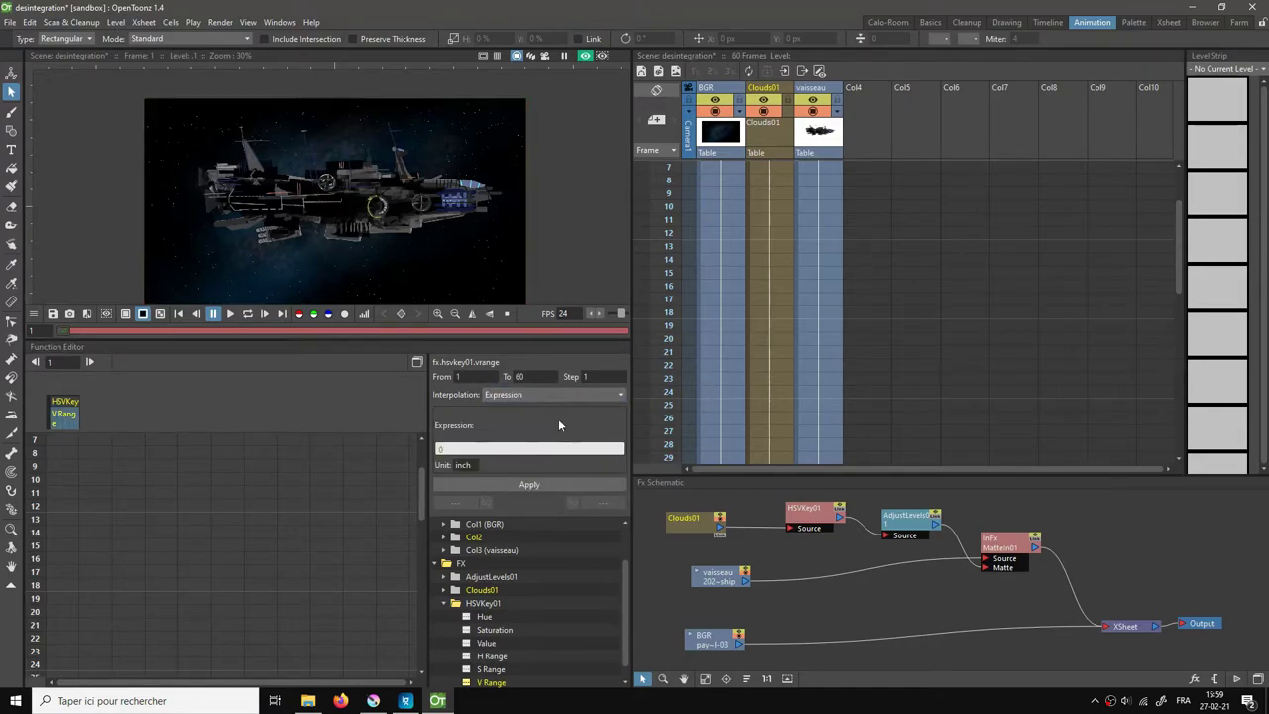
type("f/50")
left_click(497, 485)
scroll(238, 625, "down", 15)
scroll(139, 587, "up", 3)
left_click(55, 586)
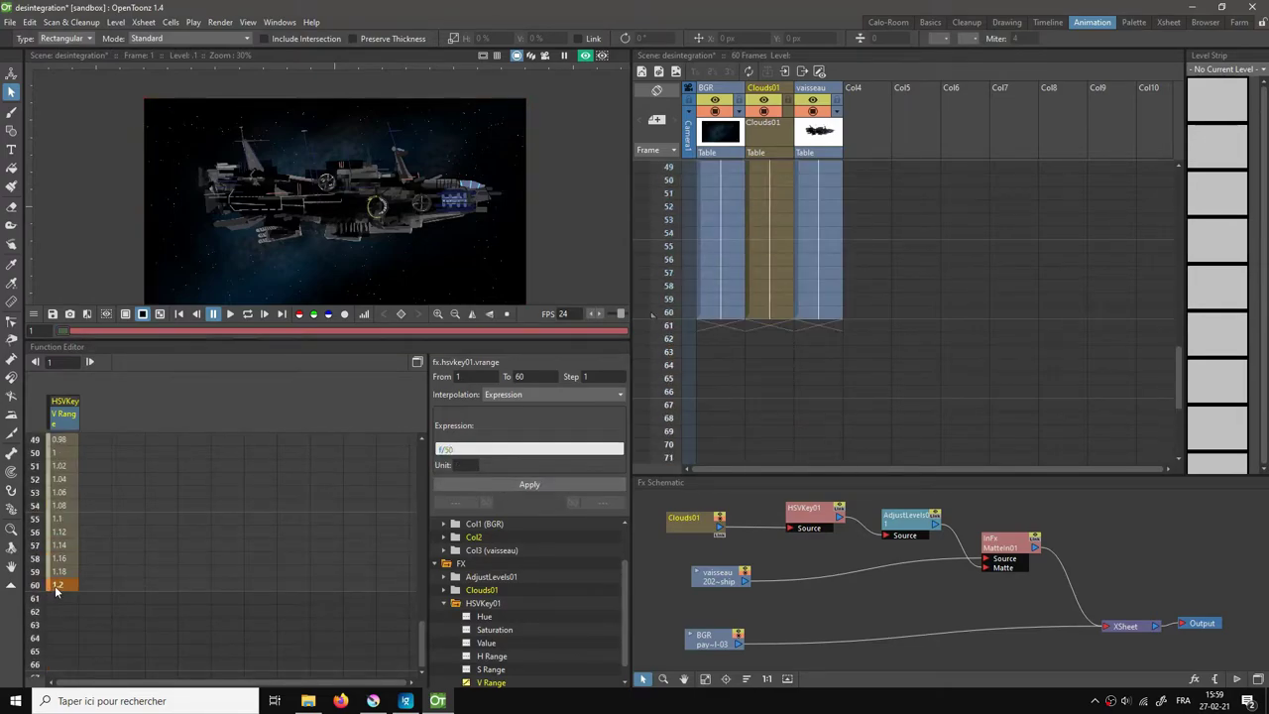
scroll(90, 496, "up", 2)
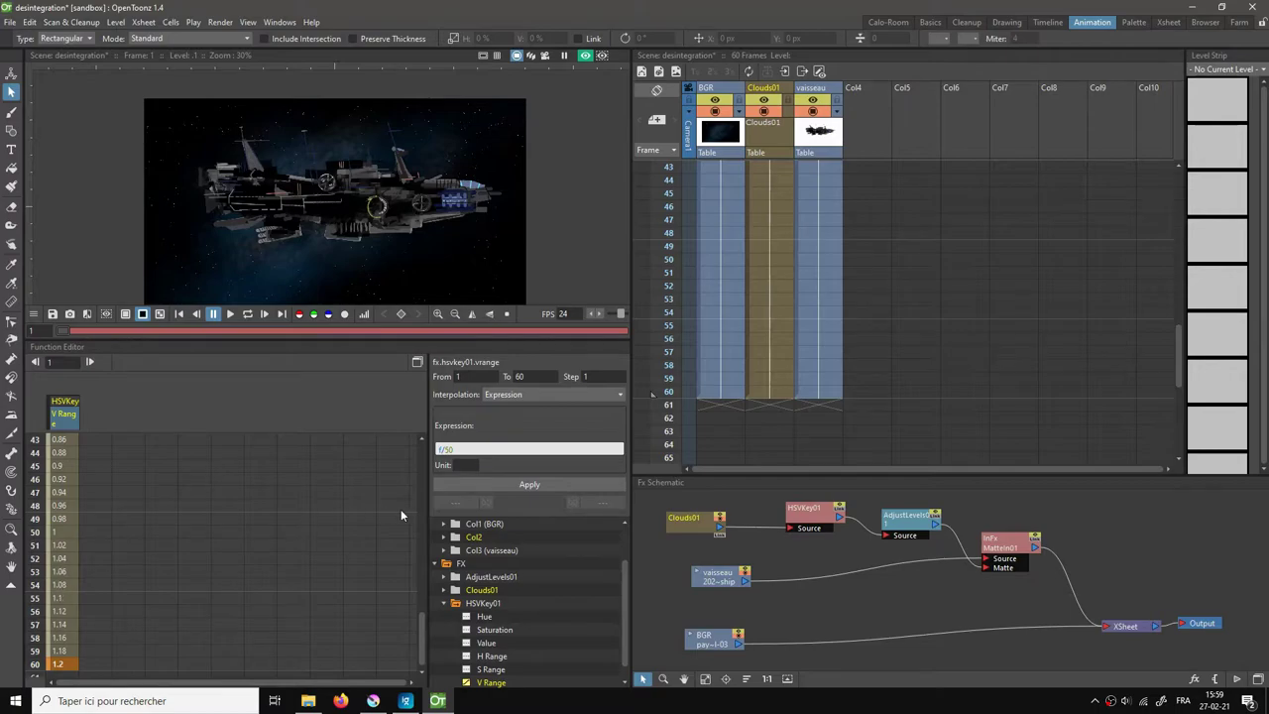
Step: Render a preview of frames 1 to 60, play it in a loop and close the rendered frames window
left_click(280, 21)
mouse_move(239, 25)
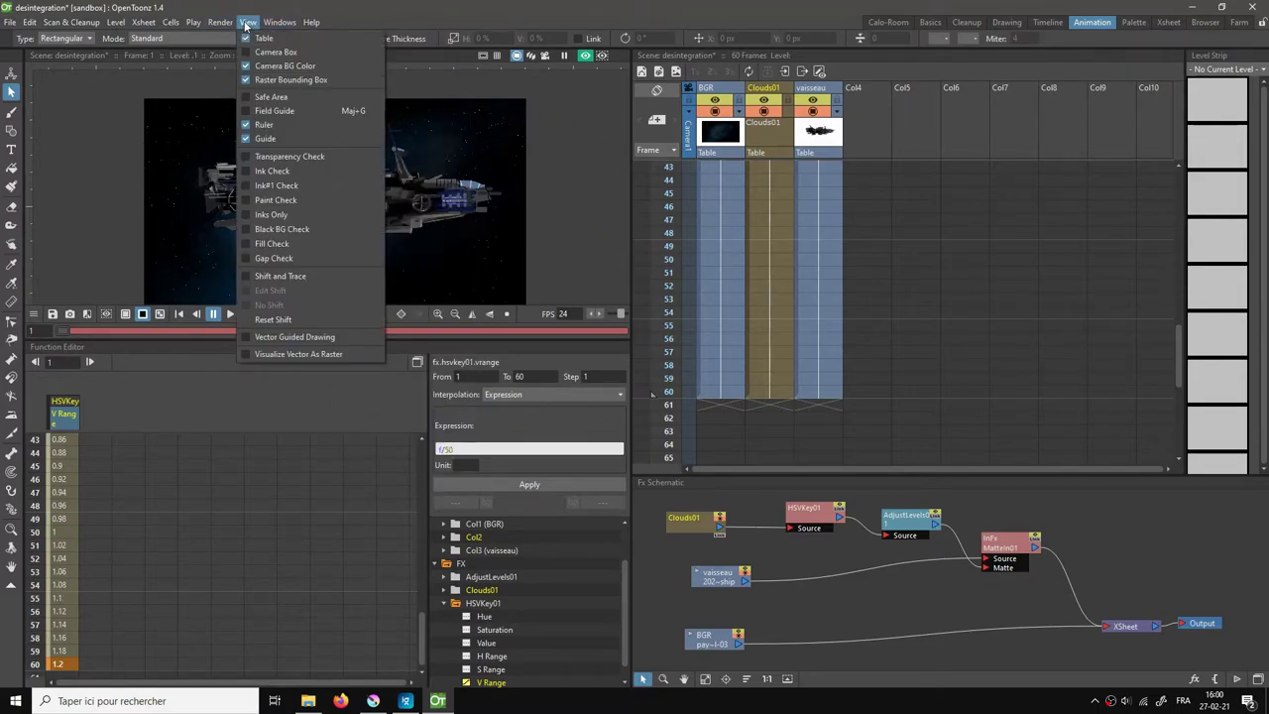
left_click(240, 37)
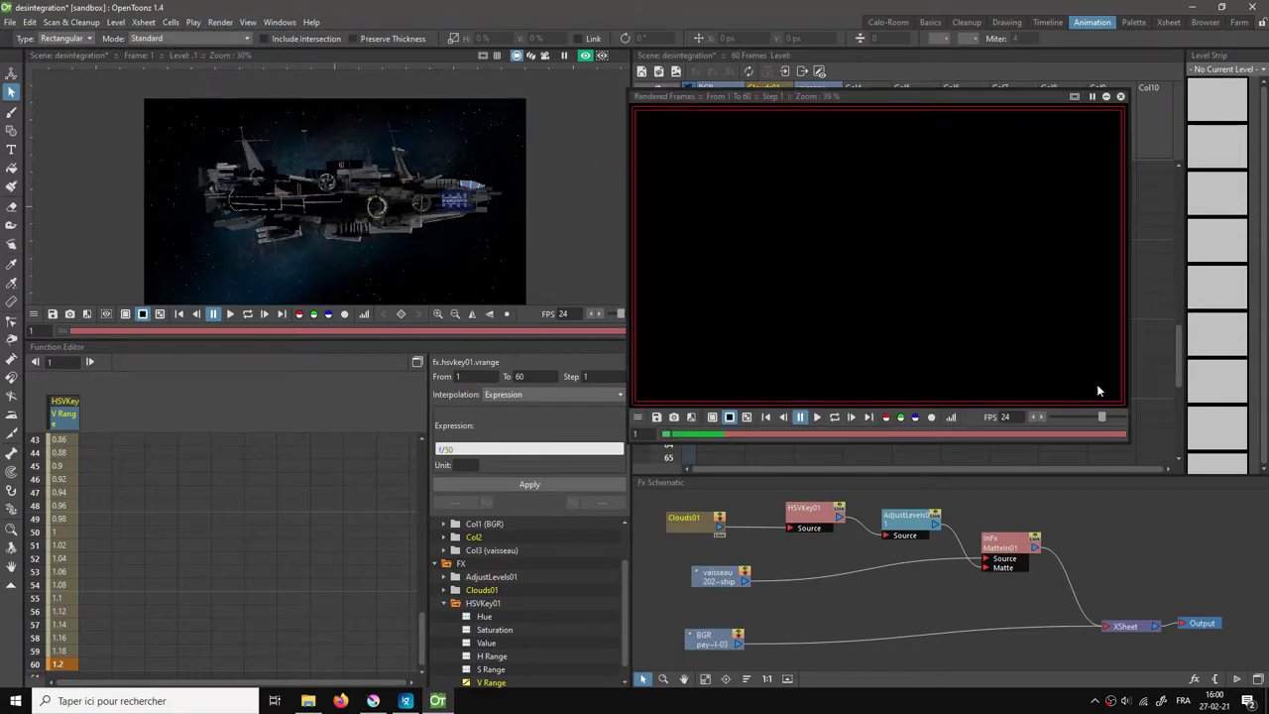
left_click(833, 417)
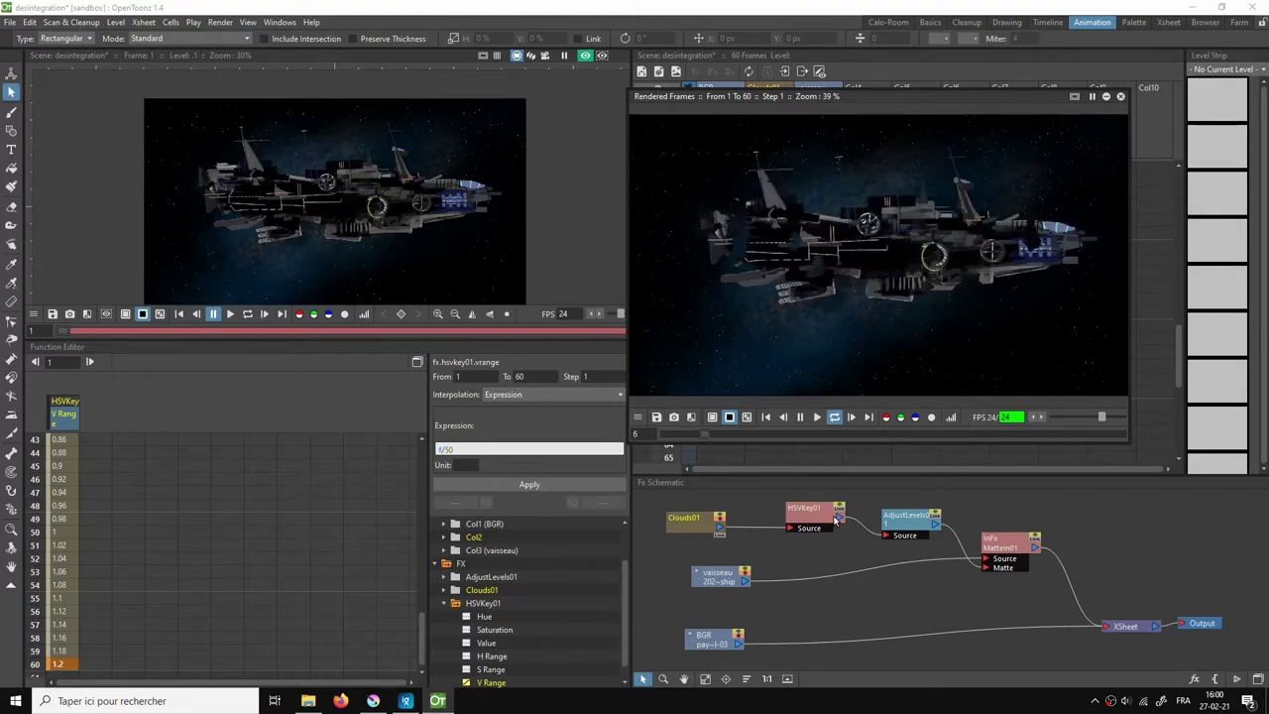
left_click_drag(815, 517, 808, 517)
left_click_drag(927, 526, 920, 525)
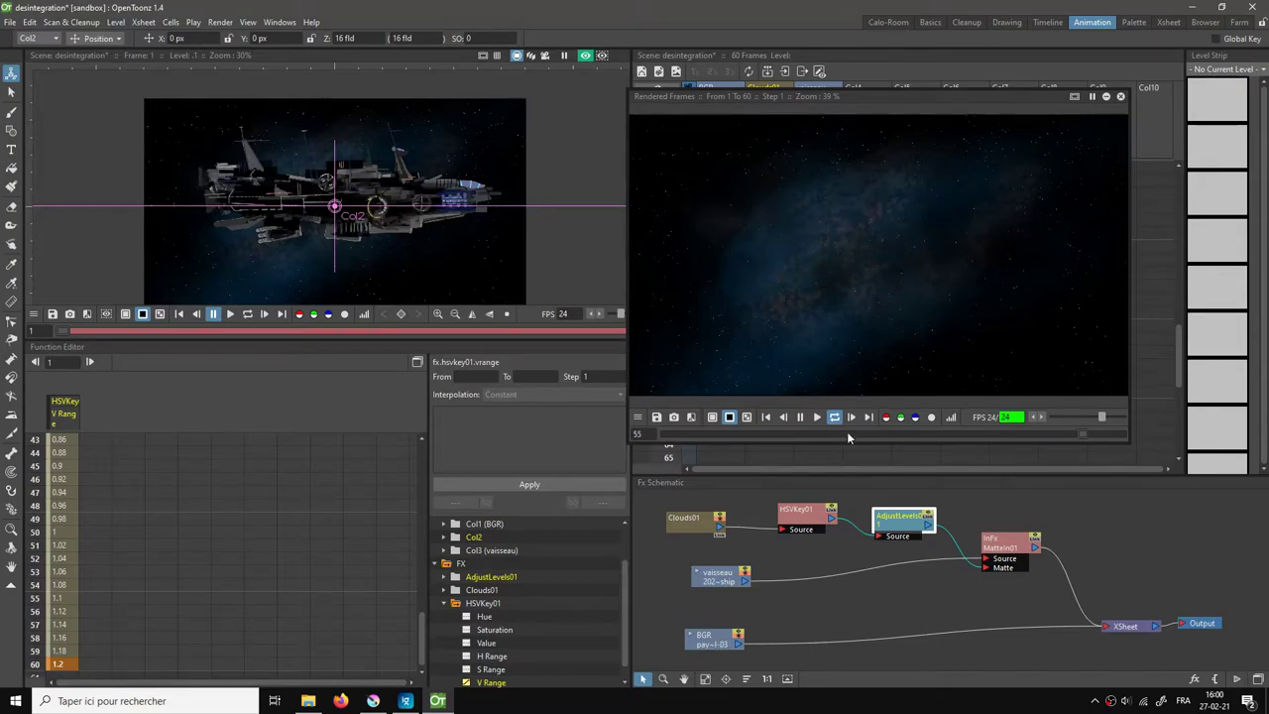
left_click(1122, 97)
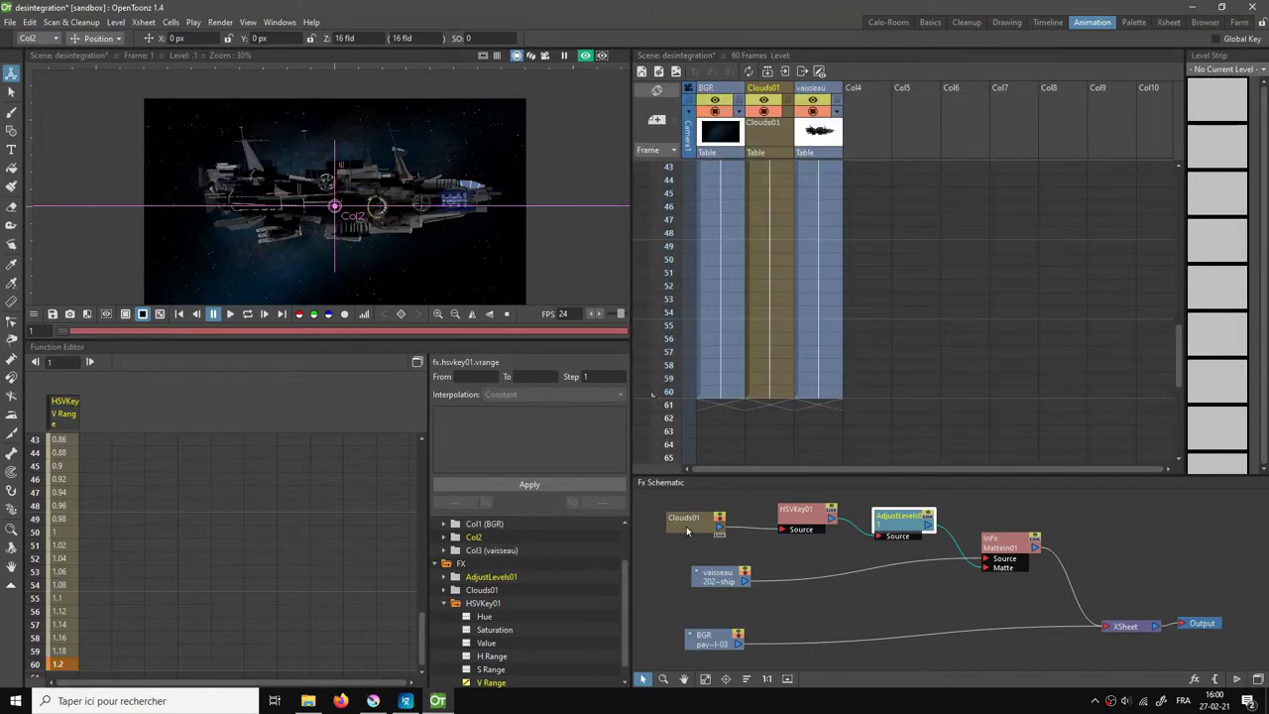
Step: Rearrange the Fx Schematic nodes to free up space between MatteIn01 and XSheet for another effect
left_click_drag(687, 531, 680, 525)
left_click_drag(709, 585, 683, 596)
left_click_drag(705, 639, 682, 635)
left_click_drag(799, 532, 766, 526)
left_click_drag(898, 522, 851, 514)
left_click_drag(991, 545, 931, 526)
left_click(1130, 625)
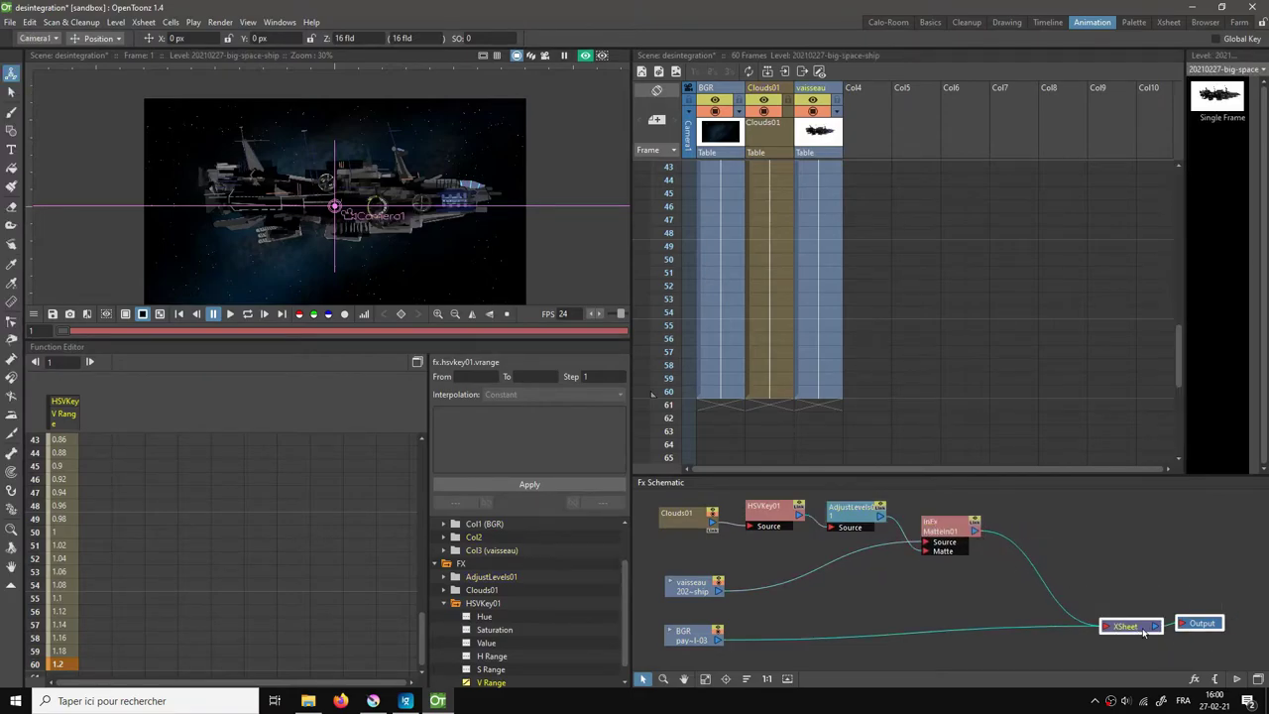
left_click_drag(1127, 626, 1164, 614)
left_click(1049, 505)
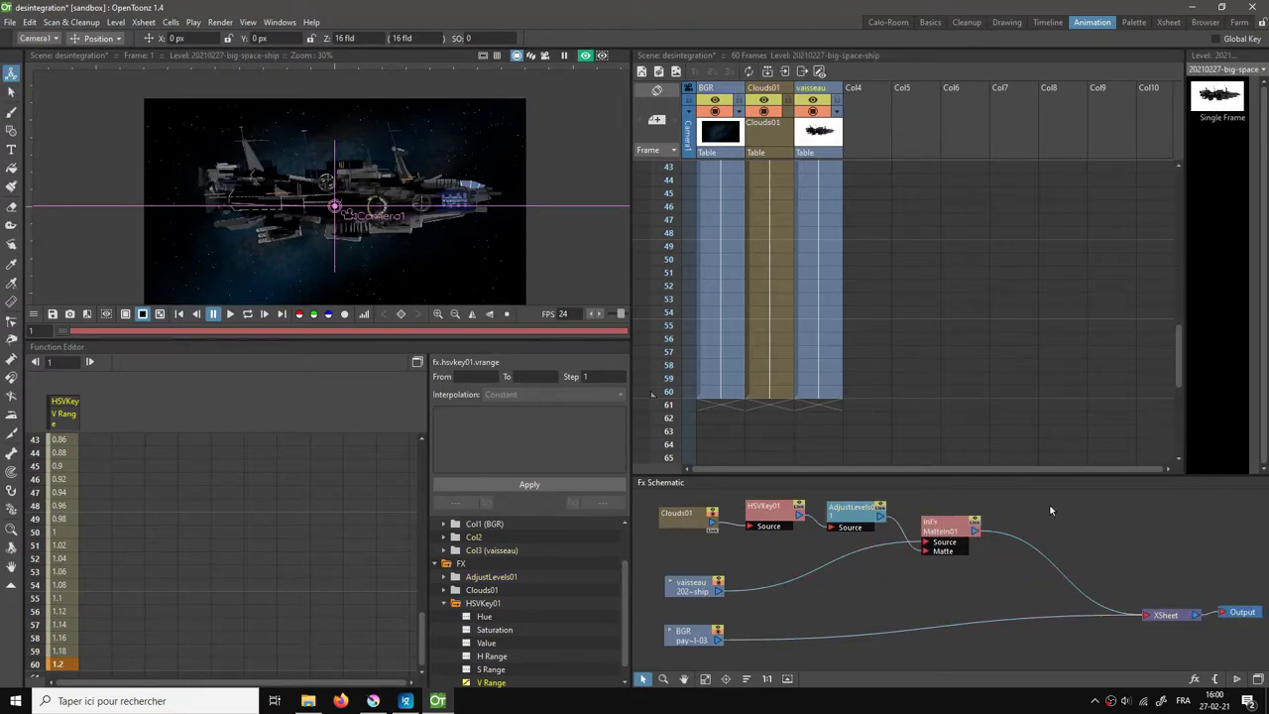
Step: Add a Glow effect, connect MatteIn01 to its Light and Source inputs, and connect its output to XSheet
right_click(1049, 504)
mouse_move(1082, 516)
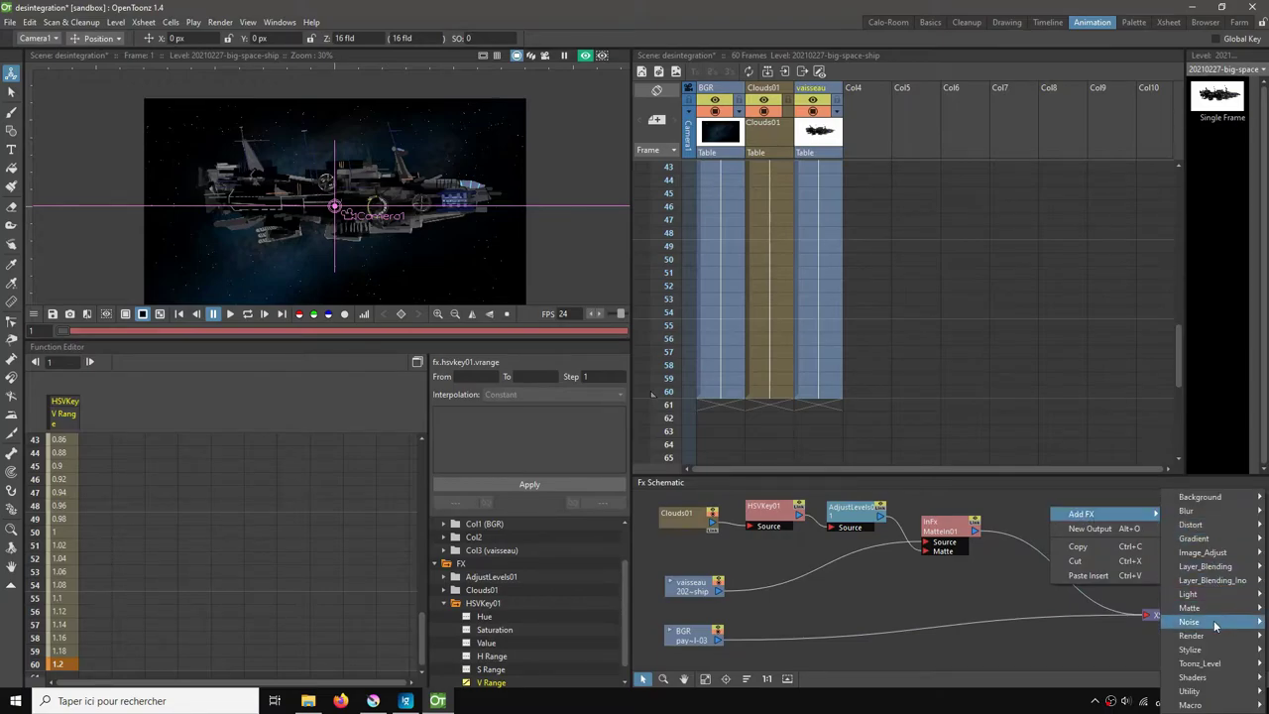
mouse_move(1213, 594)
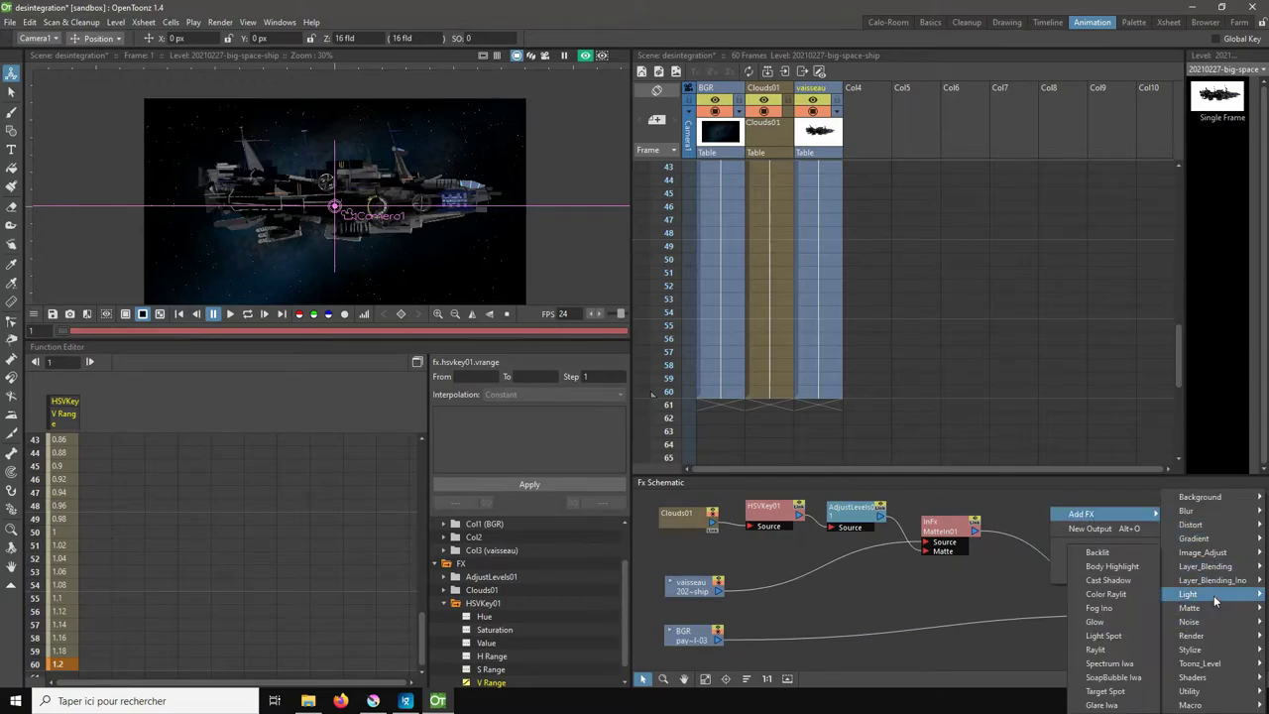
left_click(1095, 622)
left_click(976, 532)
left_click_drag(1048, 535, 1146, 615)
Step: Set the Glow01 effect's blur to 40 px, brightness to 200 and fade to 100
double_click(1044, 529)
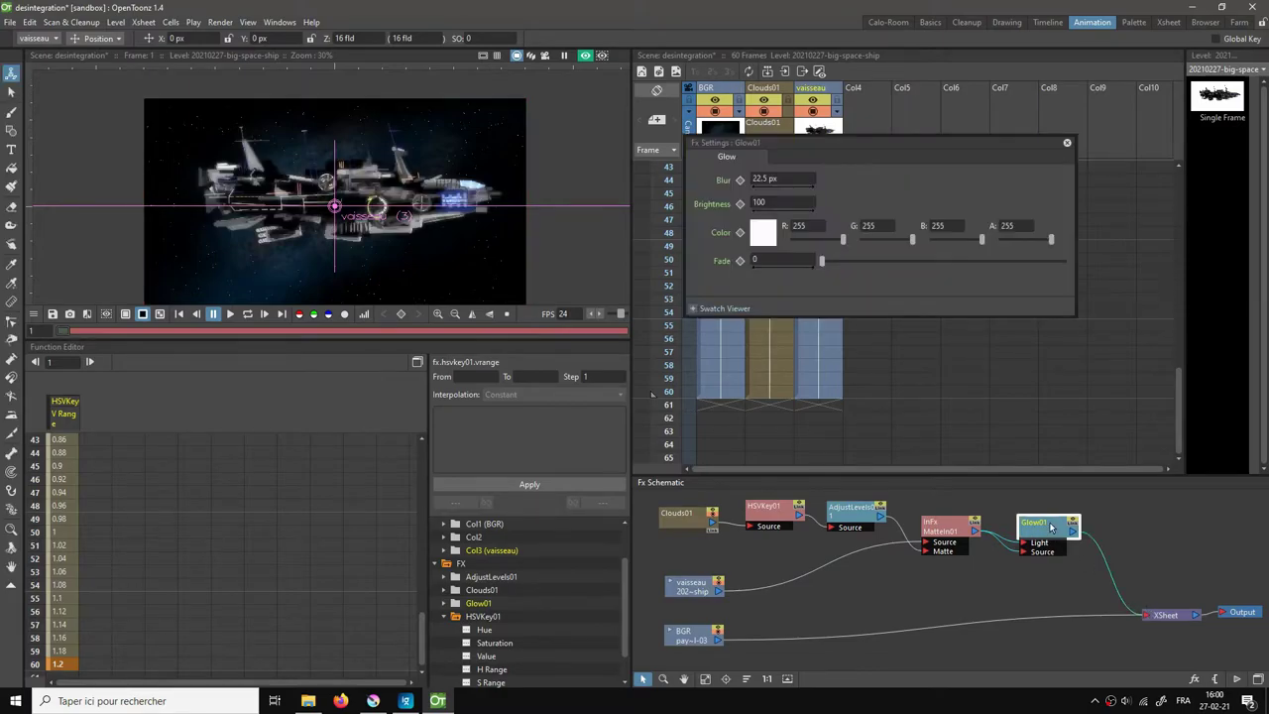
scroll(417, 238, "up", 4)
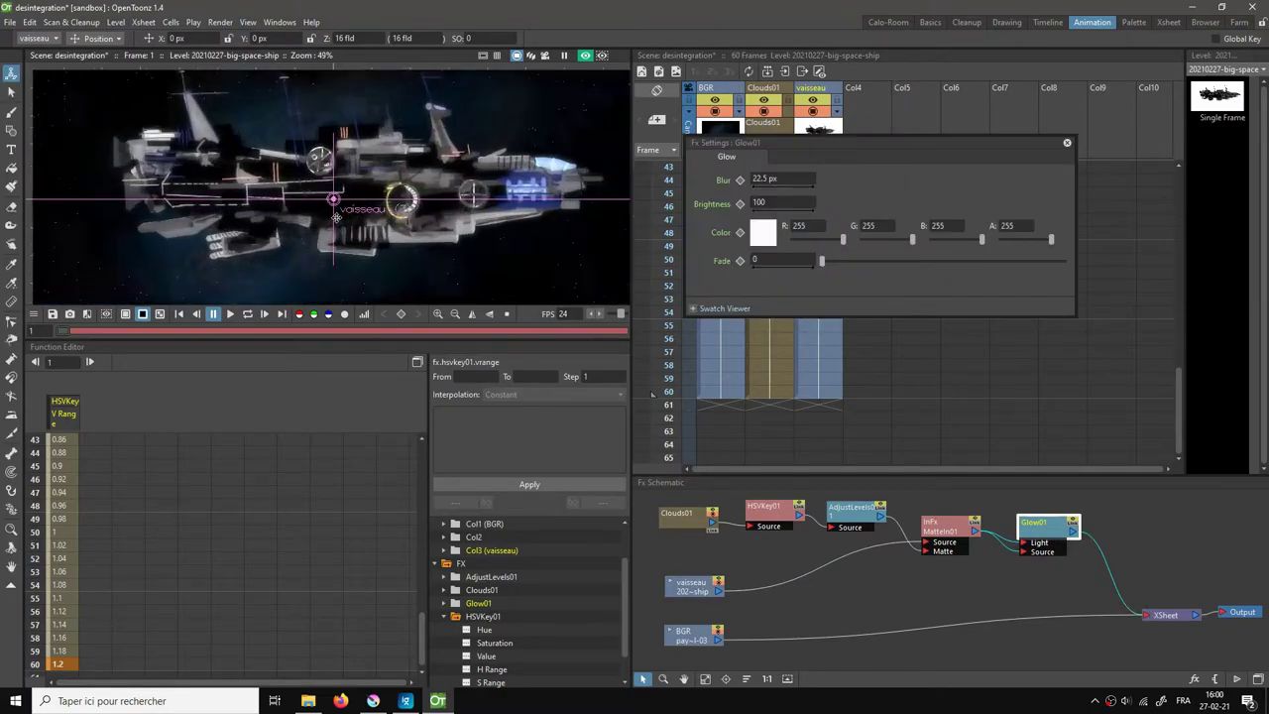
scroll(417, 238, "down", 3)
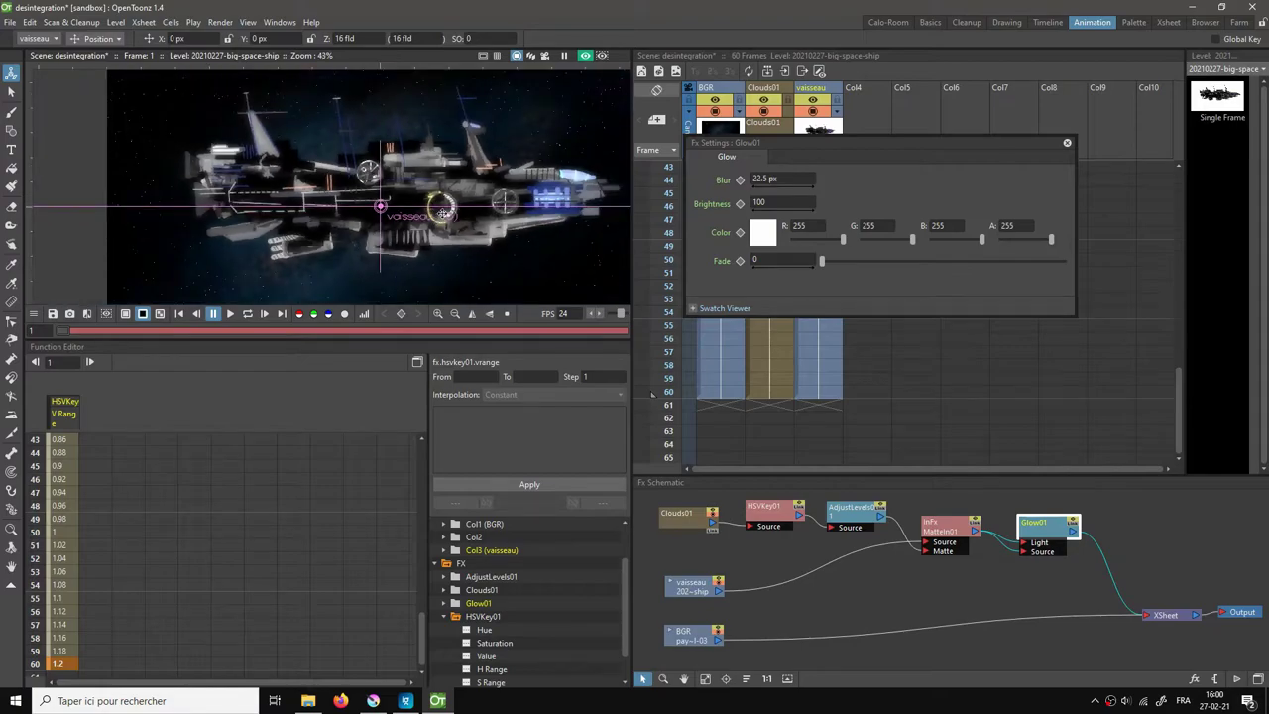
type("40")
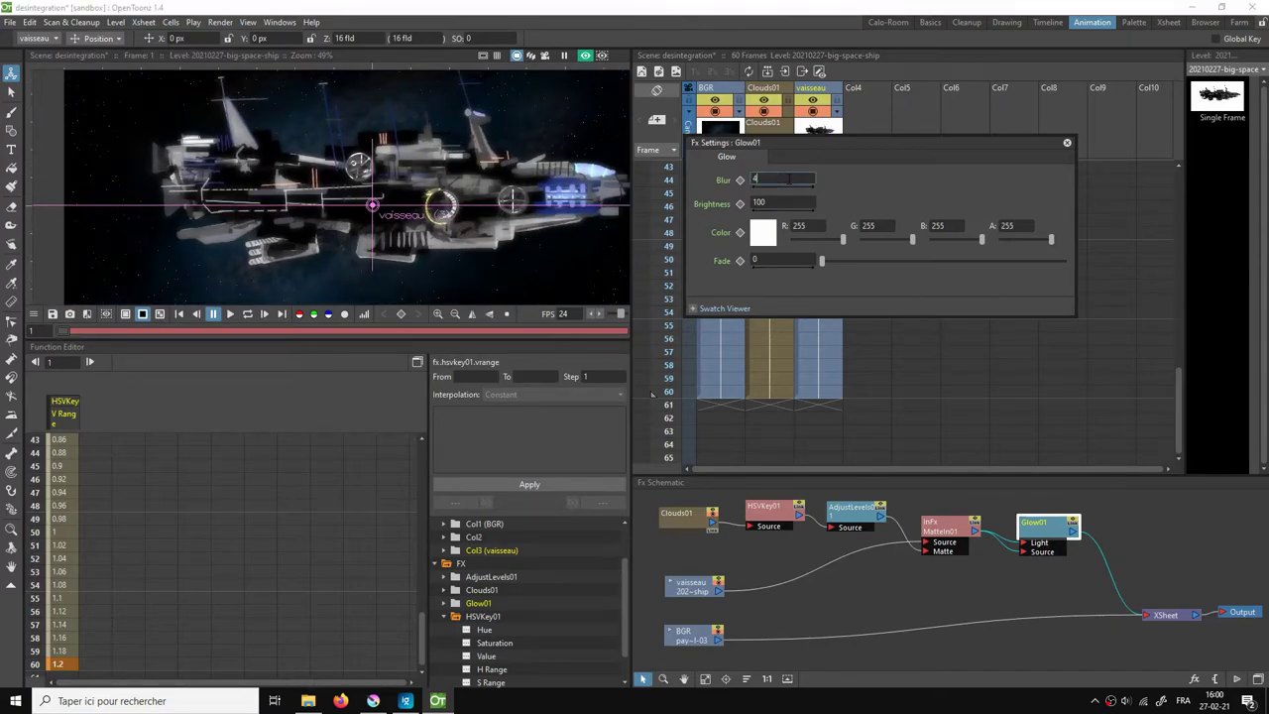
key("Tab")
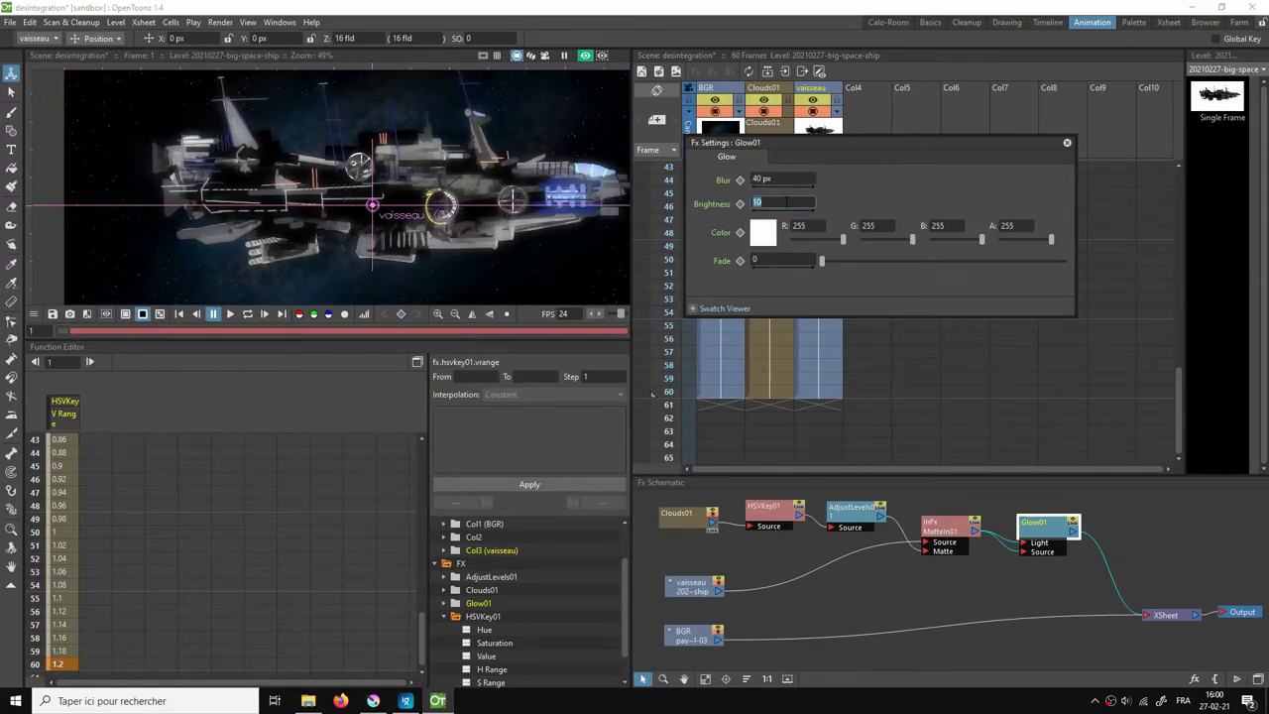
type("200")
key("Return")
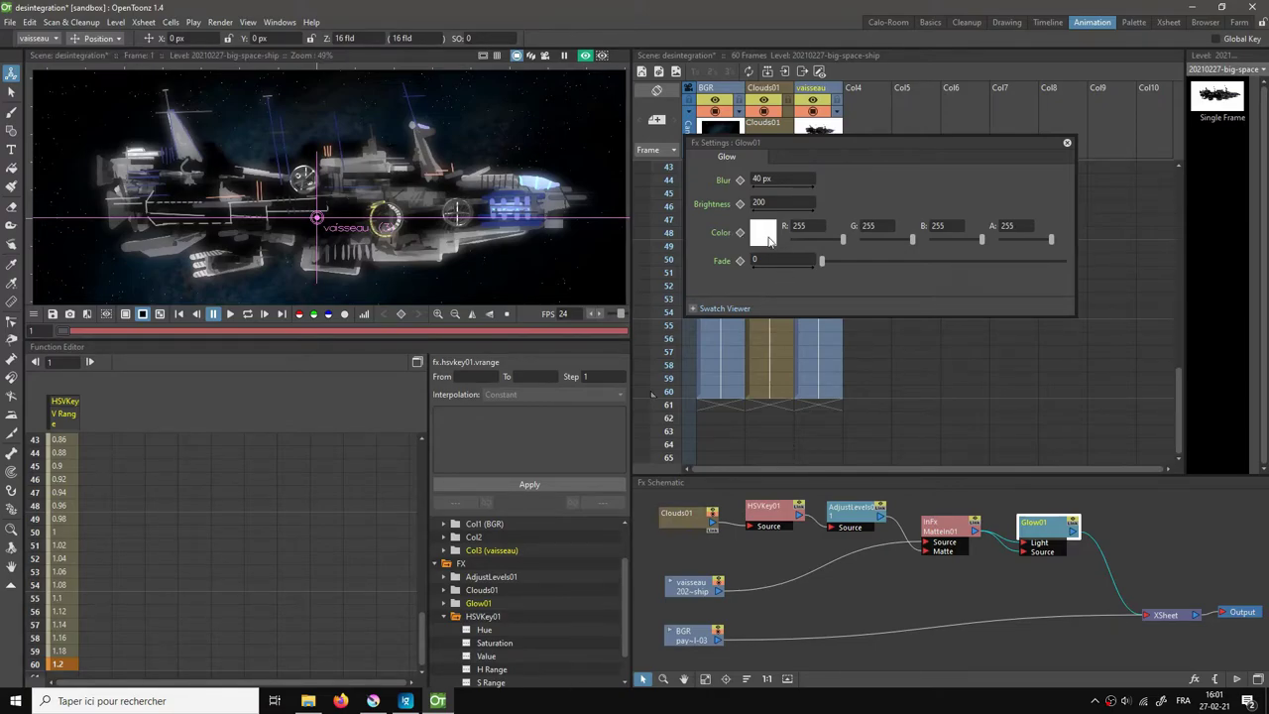
left_click_drag(822, 261, 1082, 274)
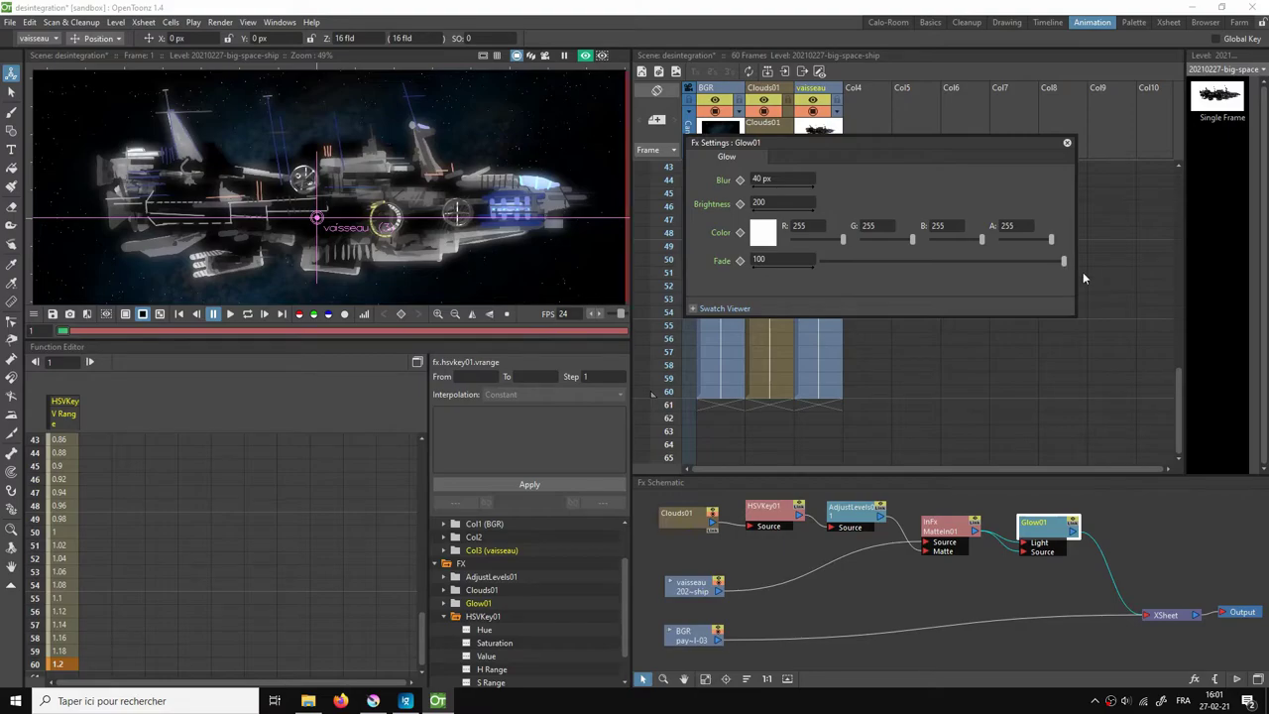
Step: Set the Glow01 colour to cyan (R 40, G 252, B 249), check the glow at frame 11 and return to frame 1
left_click(759, 236)
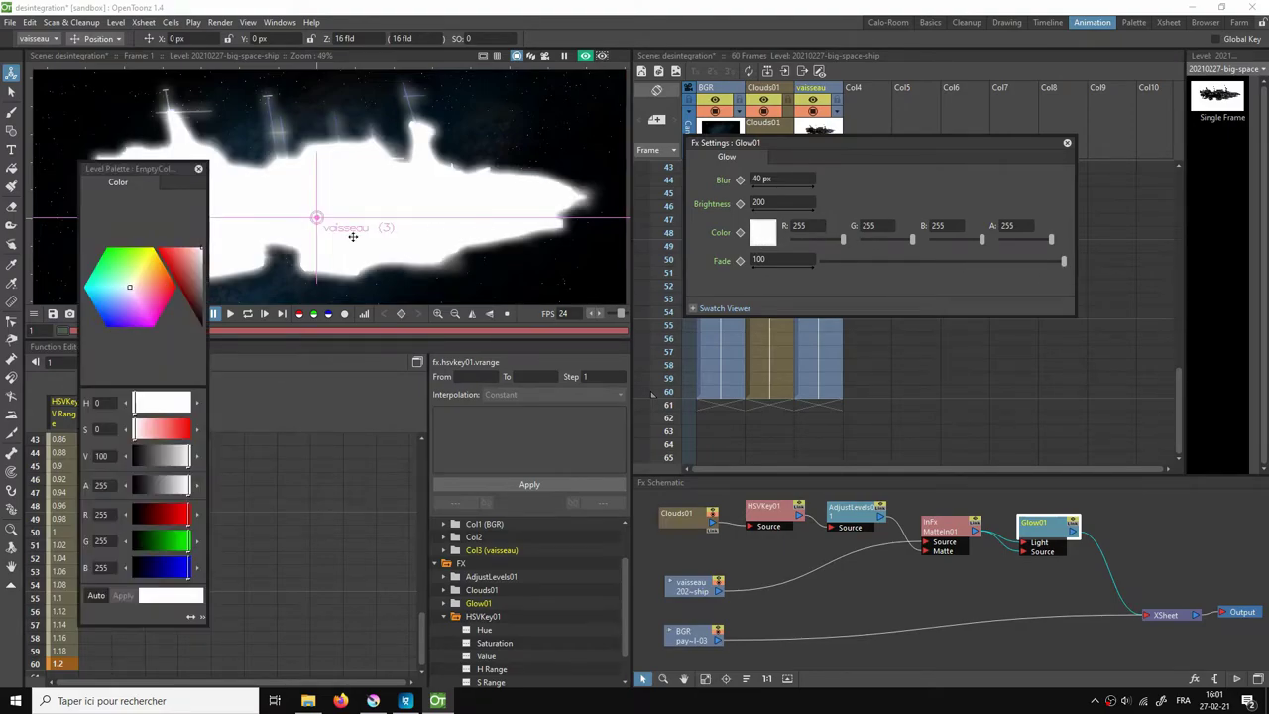
left_click_drag(143, 290, 92, 287)
left_click(166, 254)
left_click(168, 252)
left_click(199, 167)
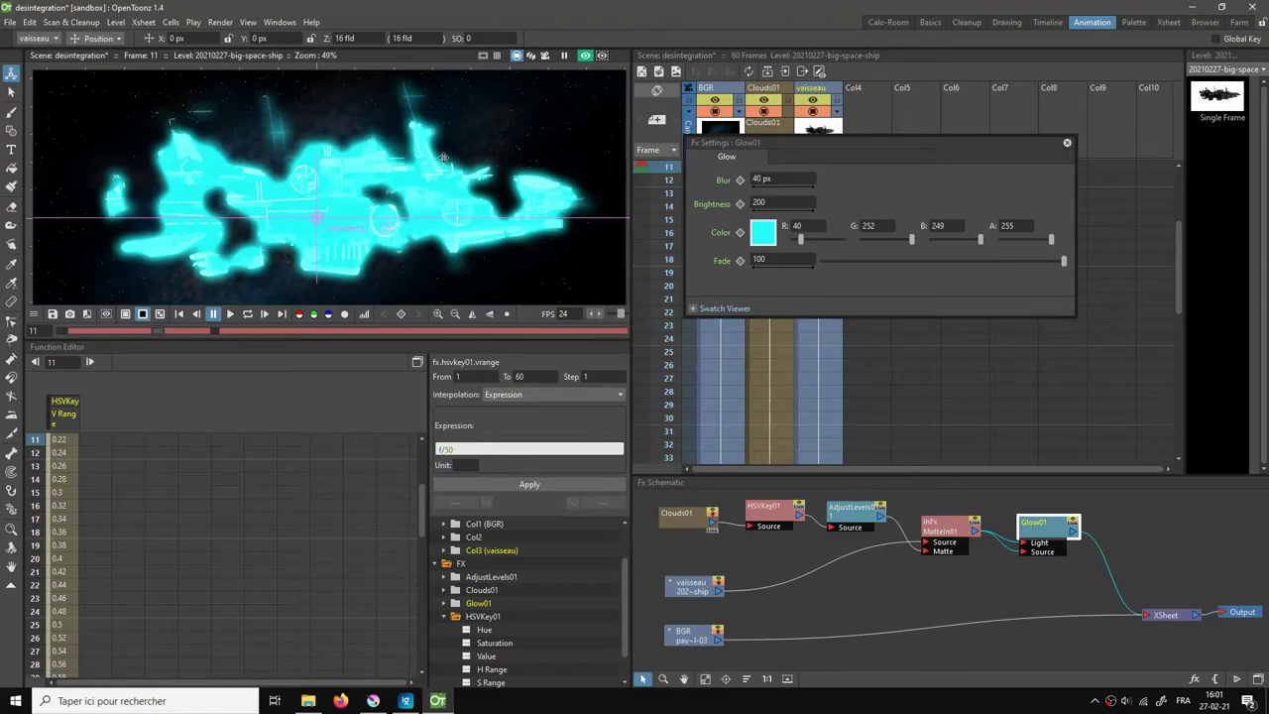
left_click(69, 333)
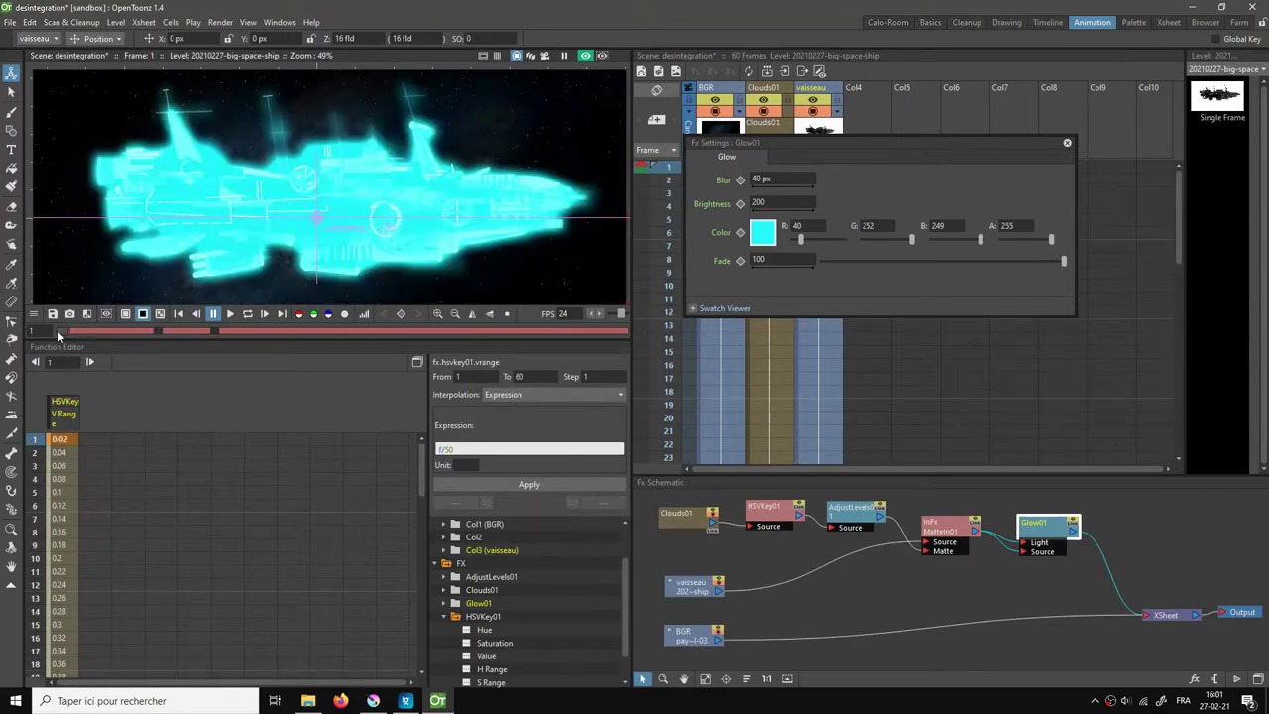
Step: Reposition the Glow01 and MatteIn01 nodes in the Fx Schematic and add an Over layer-blending effect
left_click_drag(1049, 531, 1029, 568)
left_click(936, 526)
right_click(1133, 527)
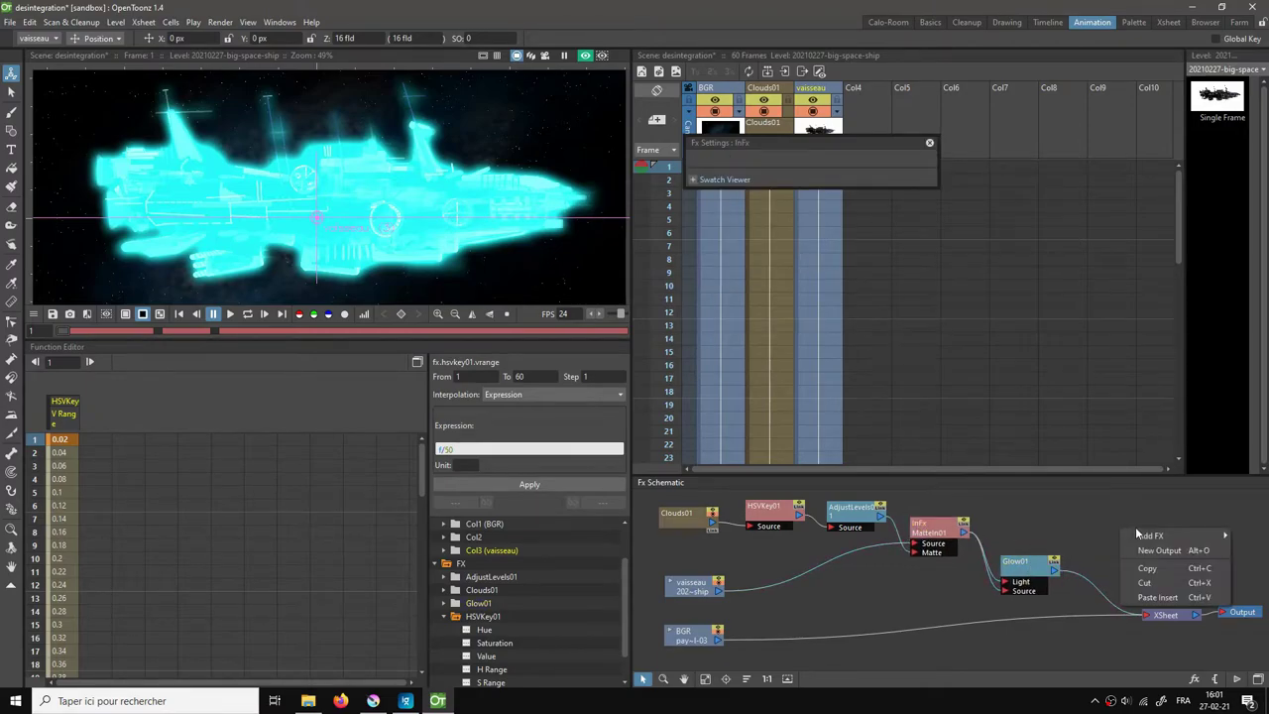
mouse_move(1142, 536)
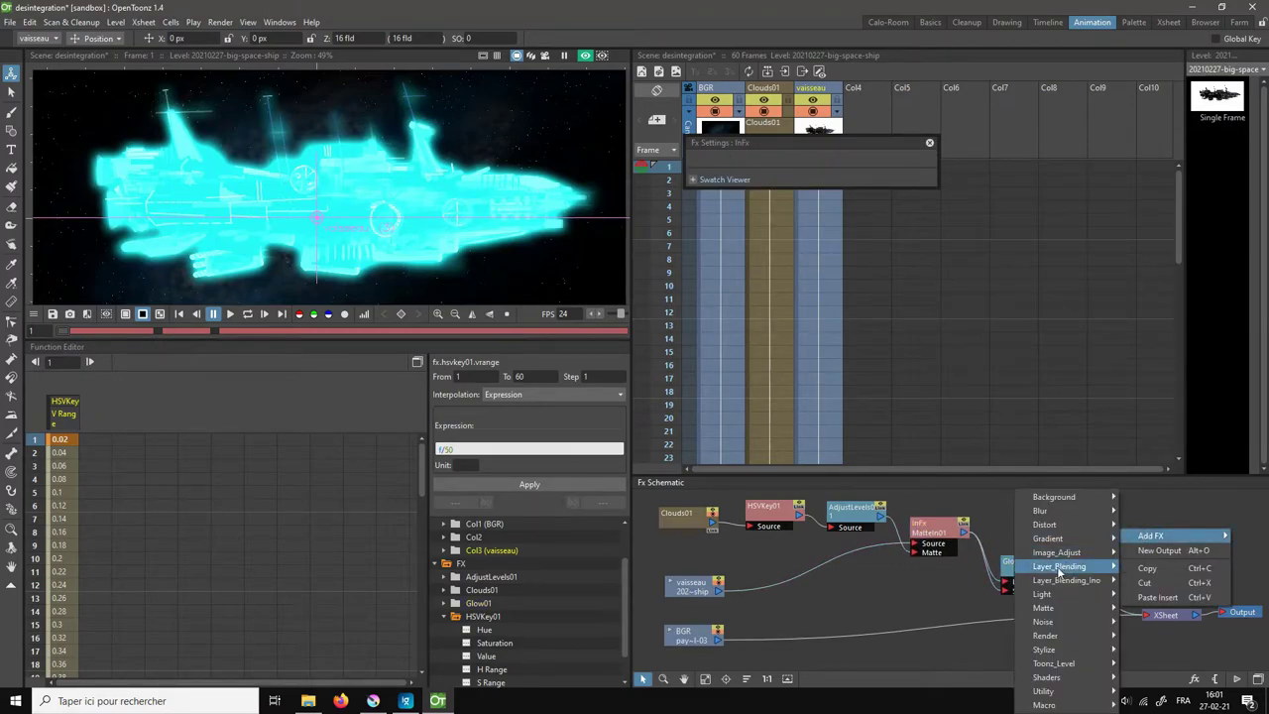
mouse_move(1059, 569)
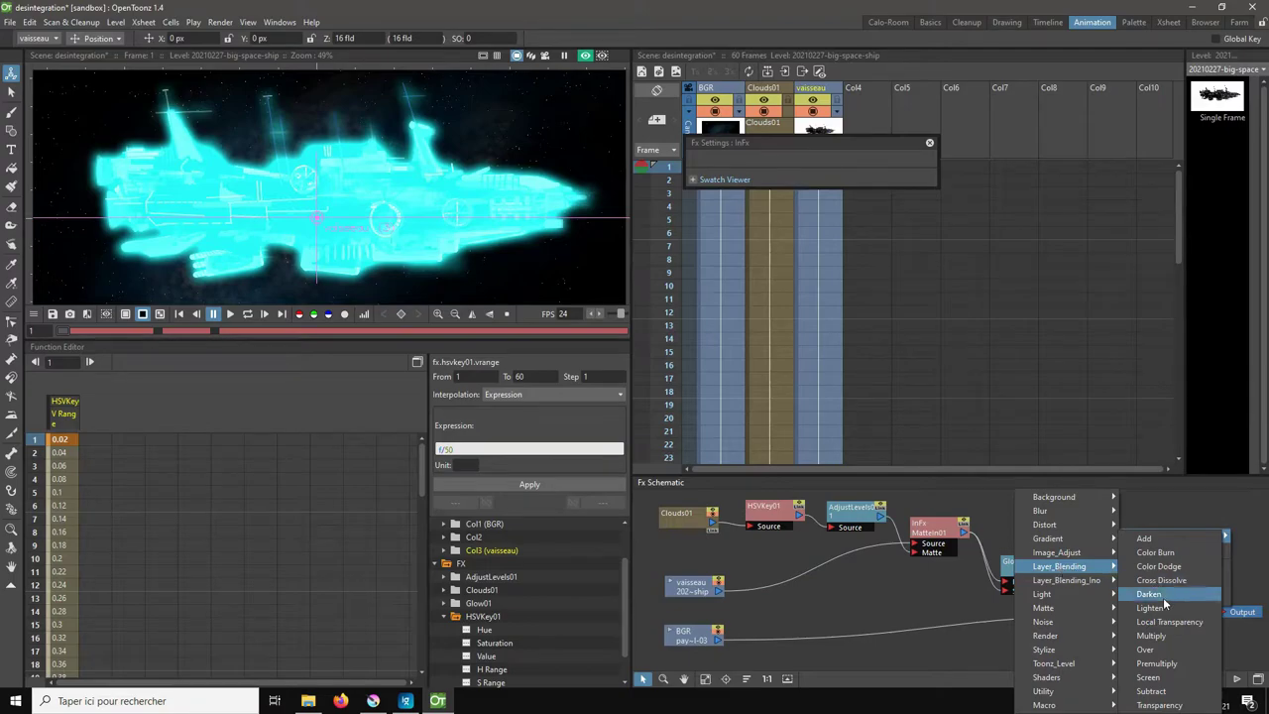
left_click(1146, 649)
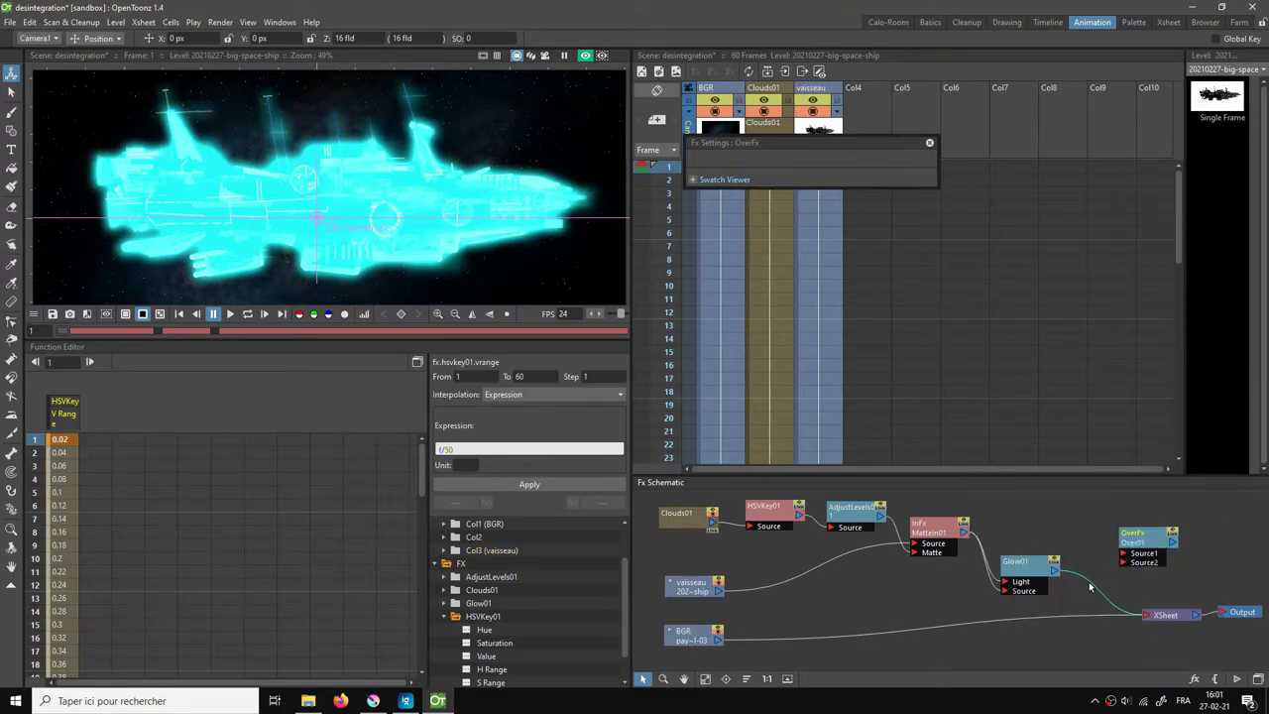
Step: Unlink Glow01 from XSheet, connect MatteIn01 to Over01's Source1 and Glow01 to its Source2, and link Over01 to XSheet
key("Delete")
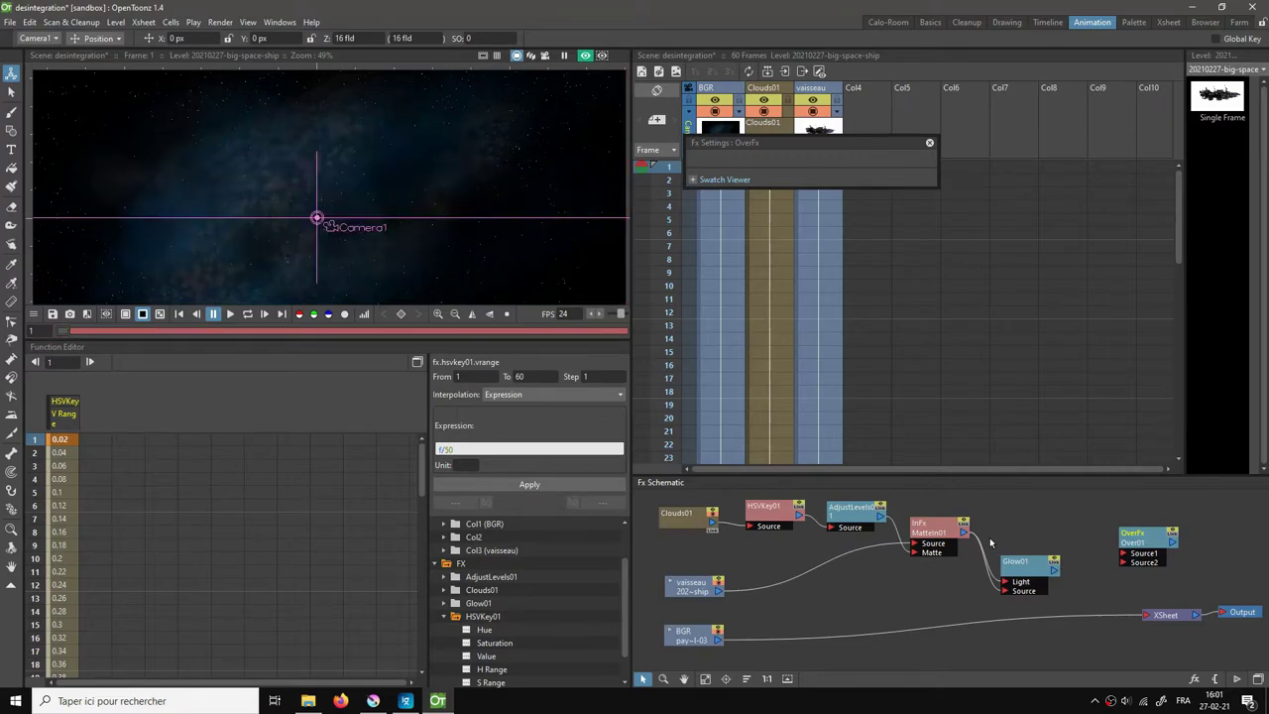
left_click_drag(962, 532, 1129, 523)
left_click_drag(1055, 567, 1256, 590)
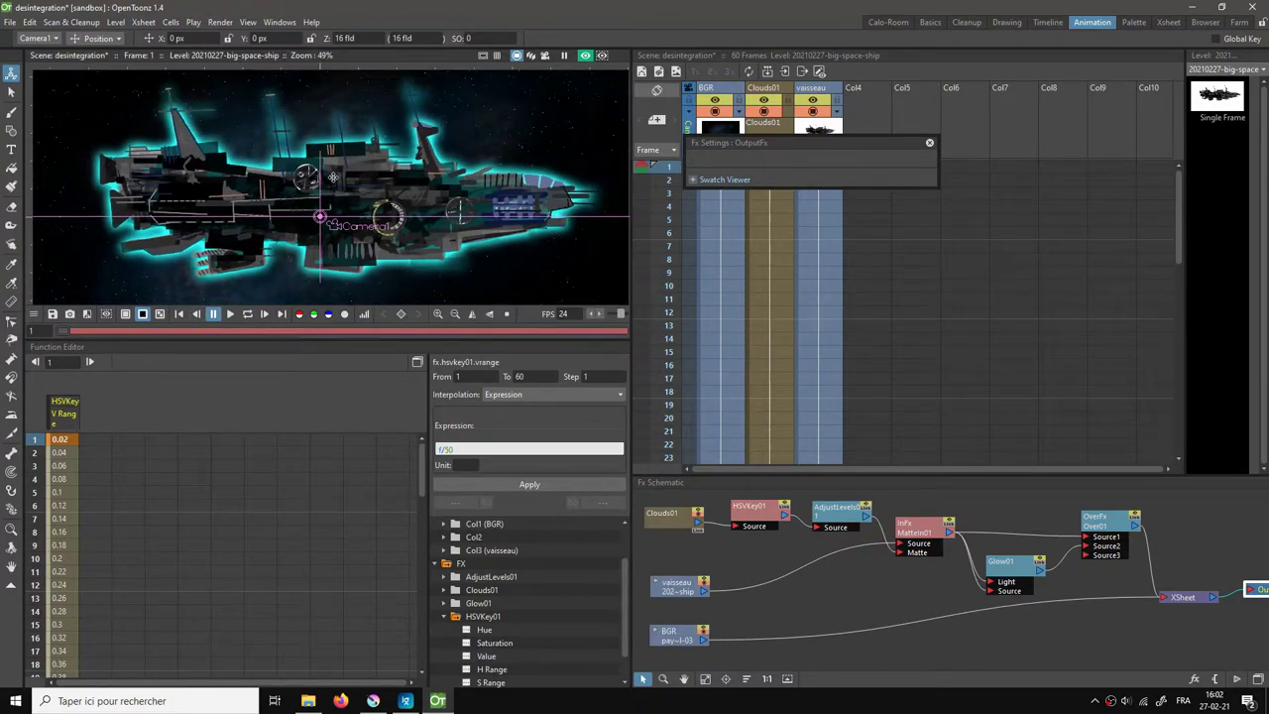
Step: Render a preview of the 60 frames, play it in a loop, and close the preview and Fx settings windows
scroll(333, 178, "down", 1)
left_click(248, 22)
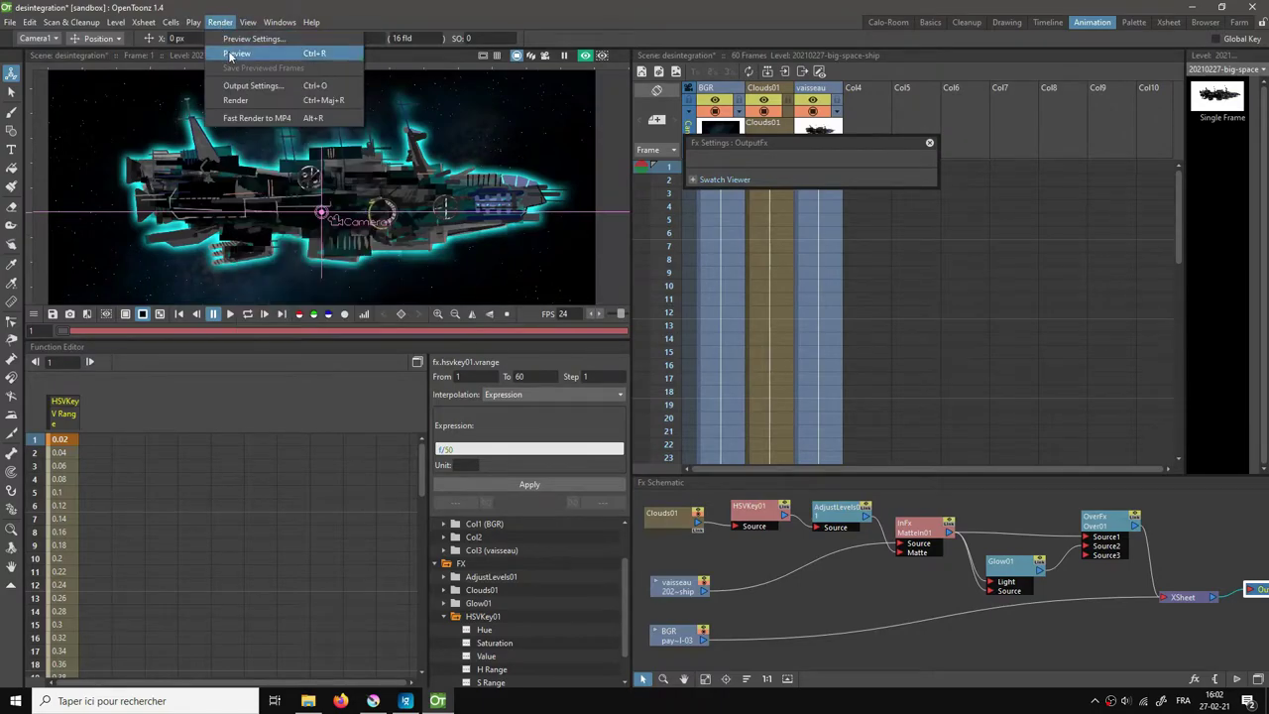
left_click(247, 52)
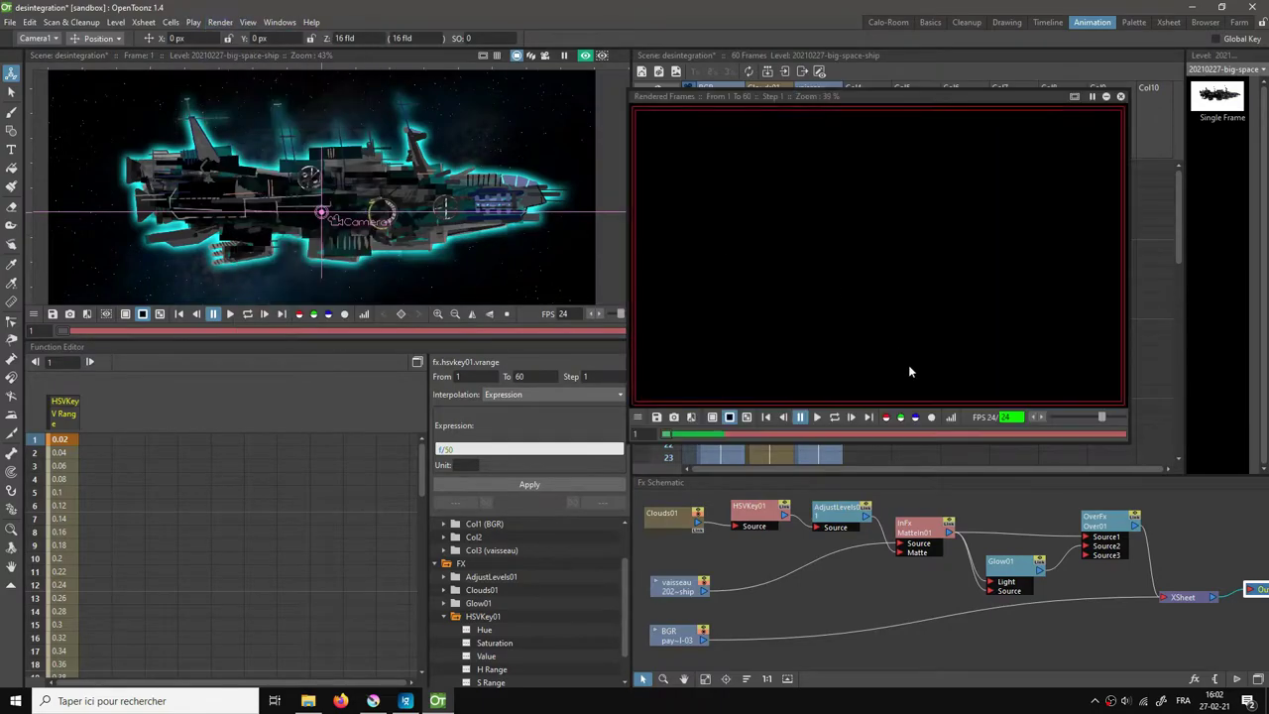
left_click(833, 417)
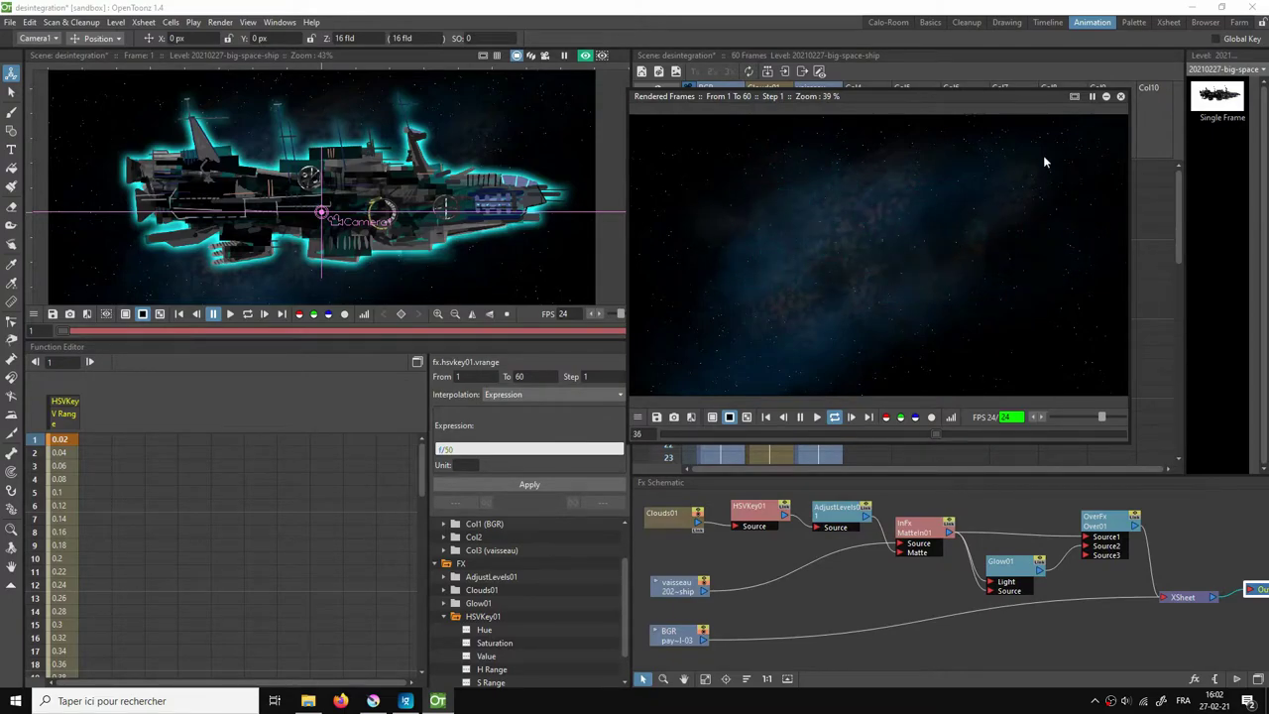
left_click(1119, 97)
left_click(929, 145)
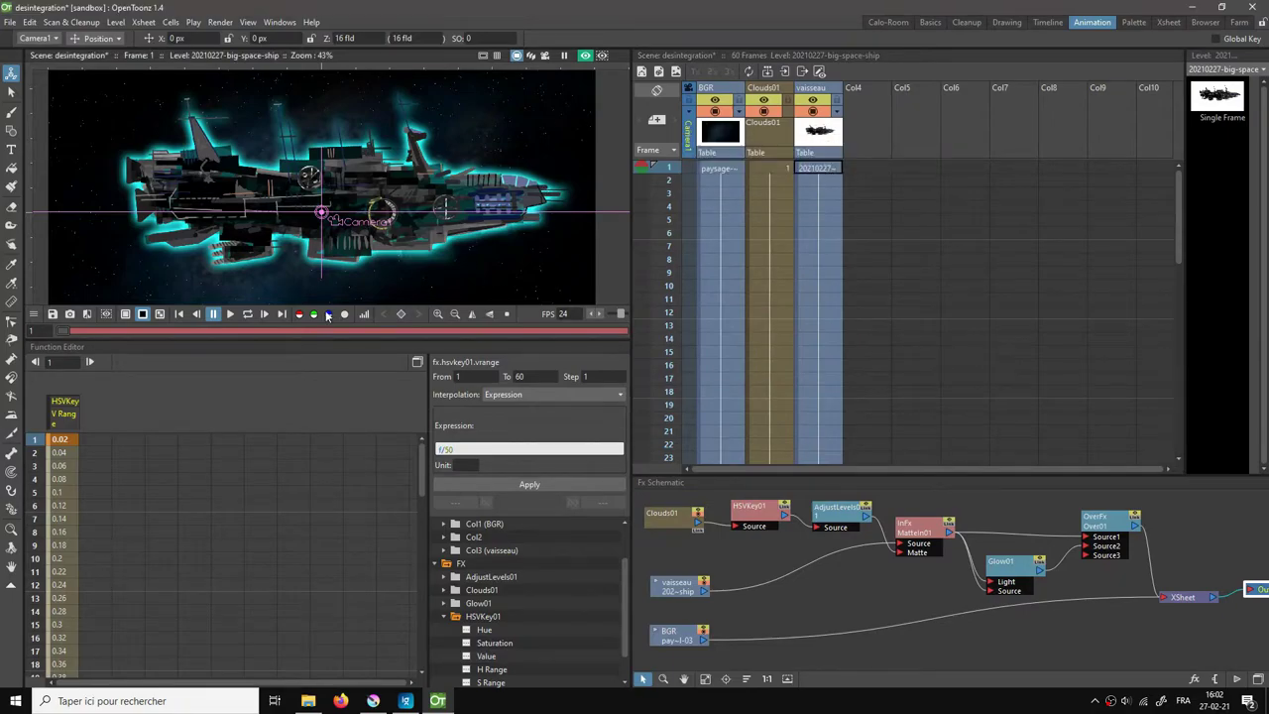
Step: Play the glowing disintegration in a loop in the viewer, then stop playback and return to frame 1
left_click(247, 315)
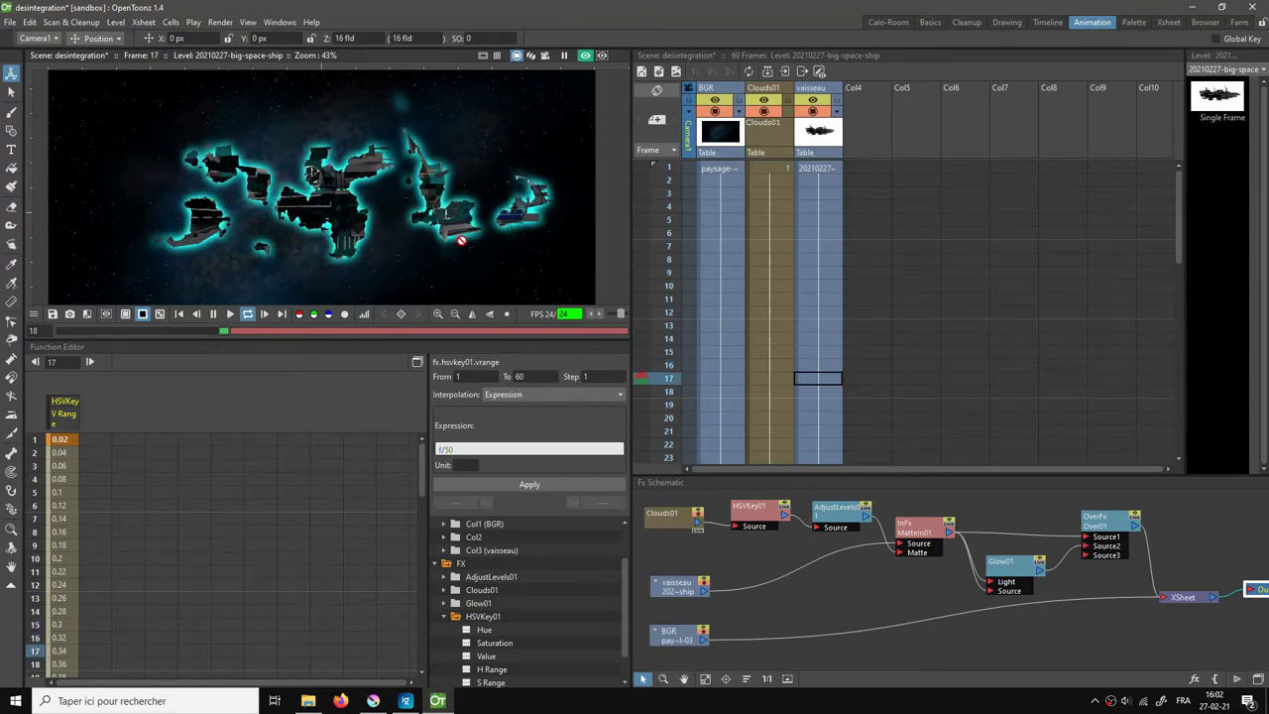
left_click(212, 313)
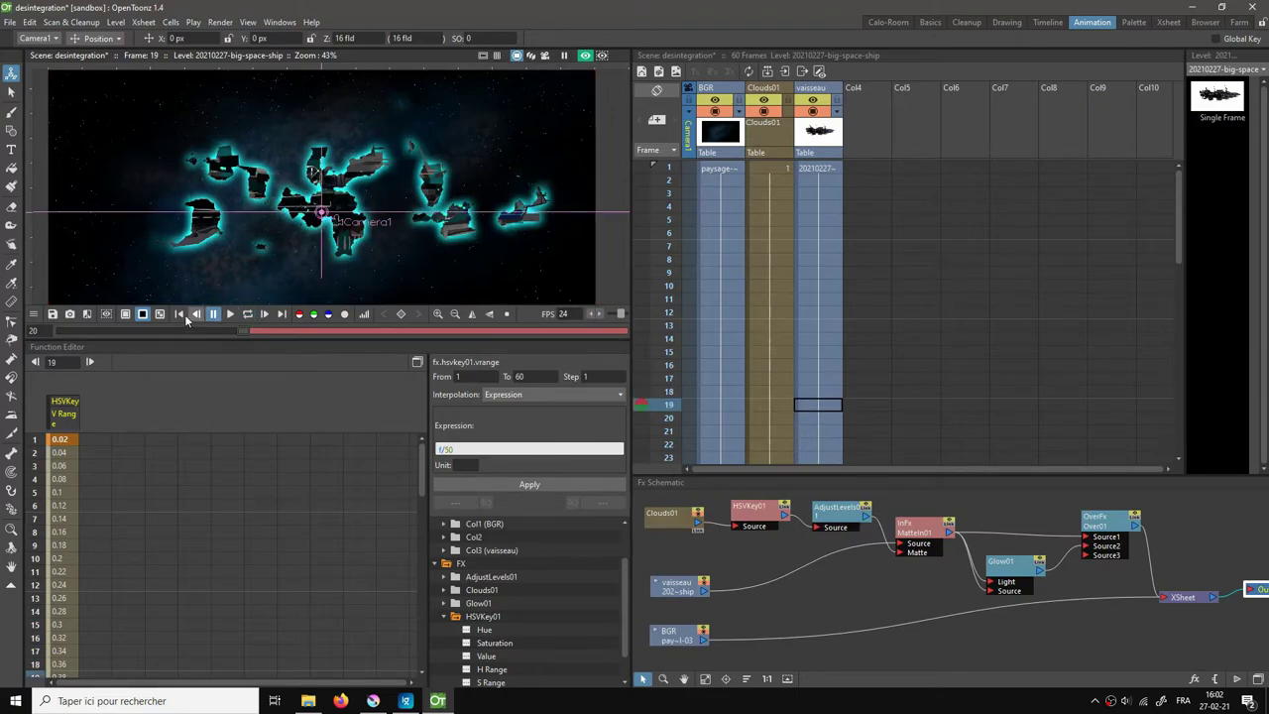
left_click(179, 314)
left_click(11, 92)
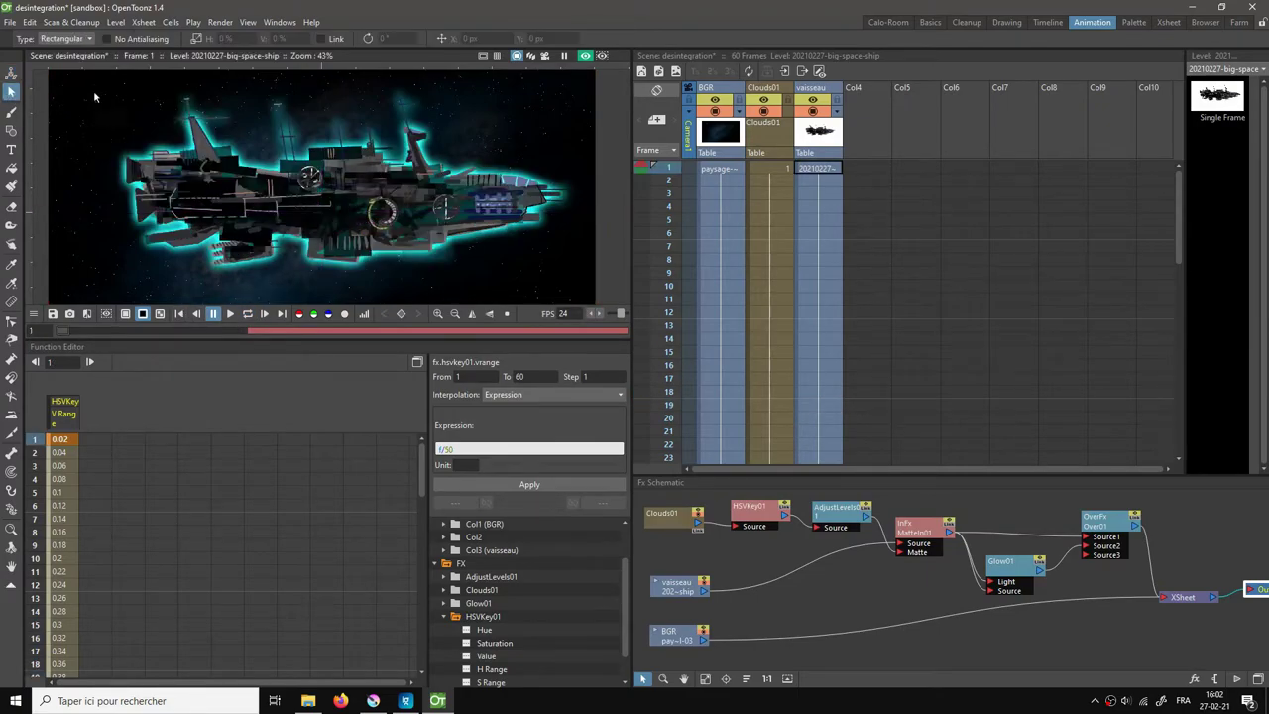
key("l")
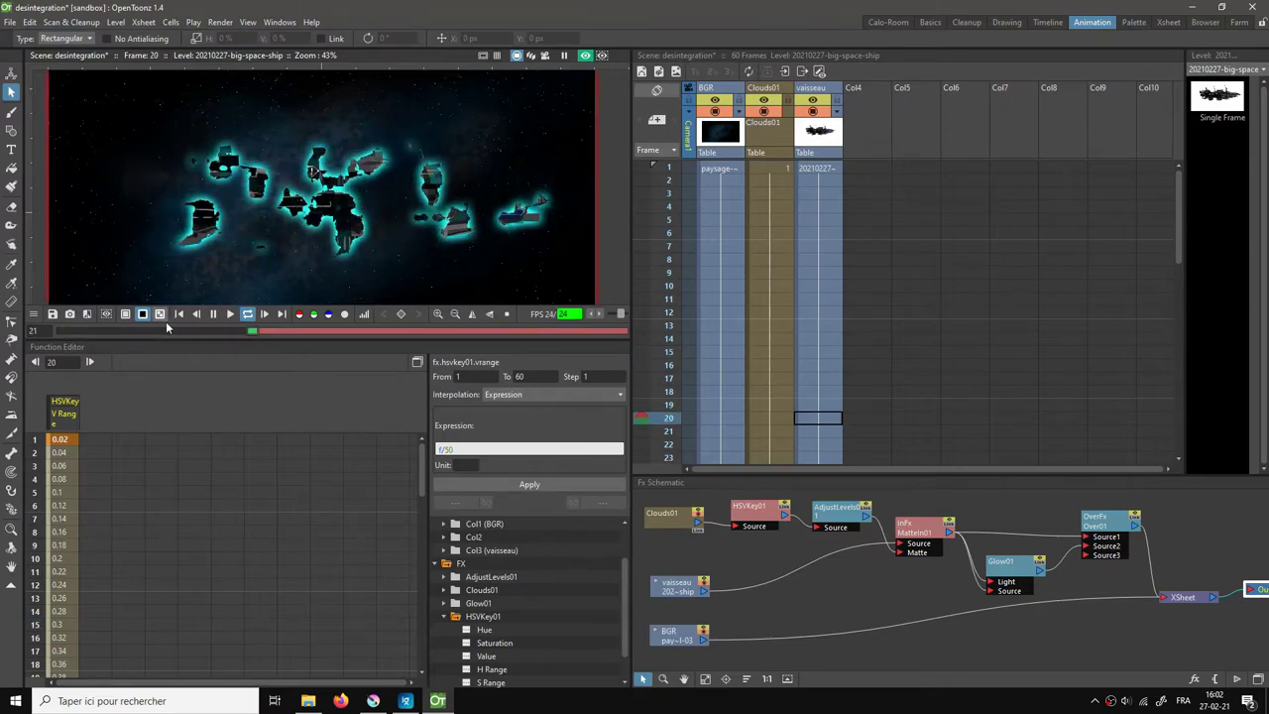
left_click(179, 313)
left_click(179, 313)
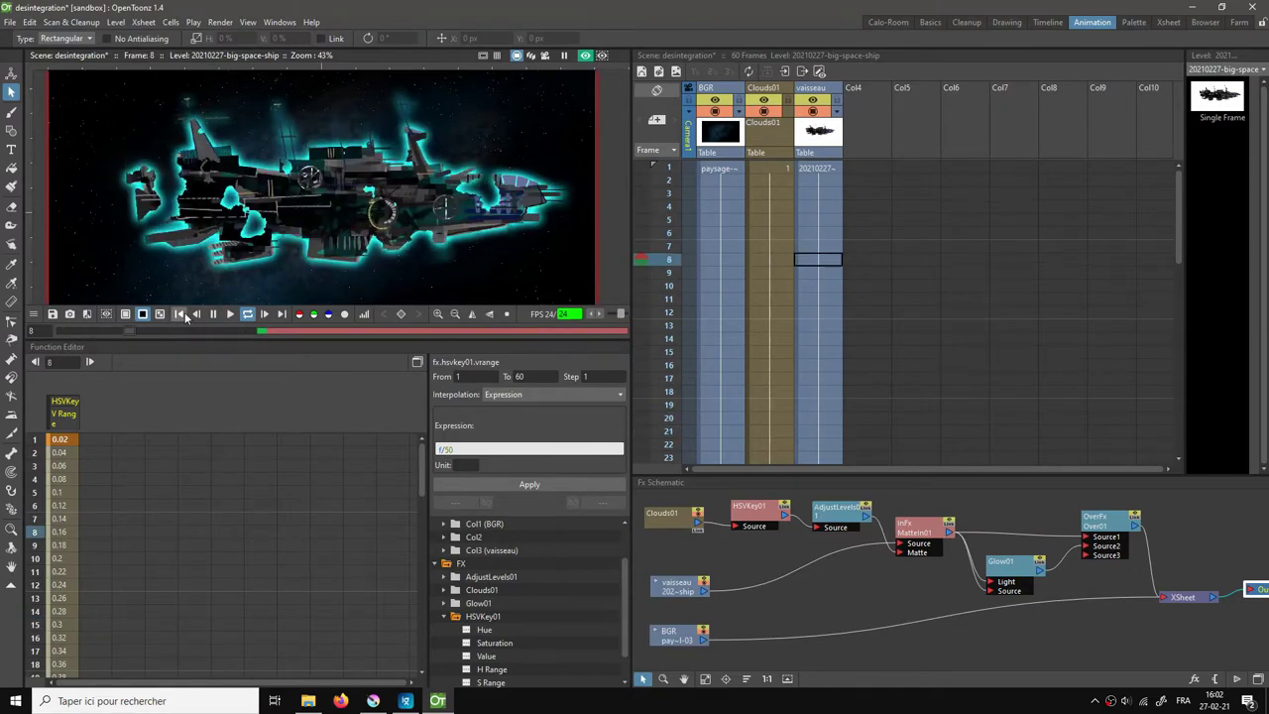
left_click(247, 314)
left_click(180, 313)
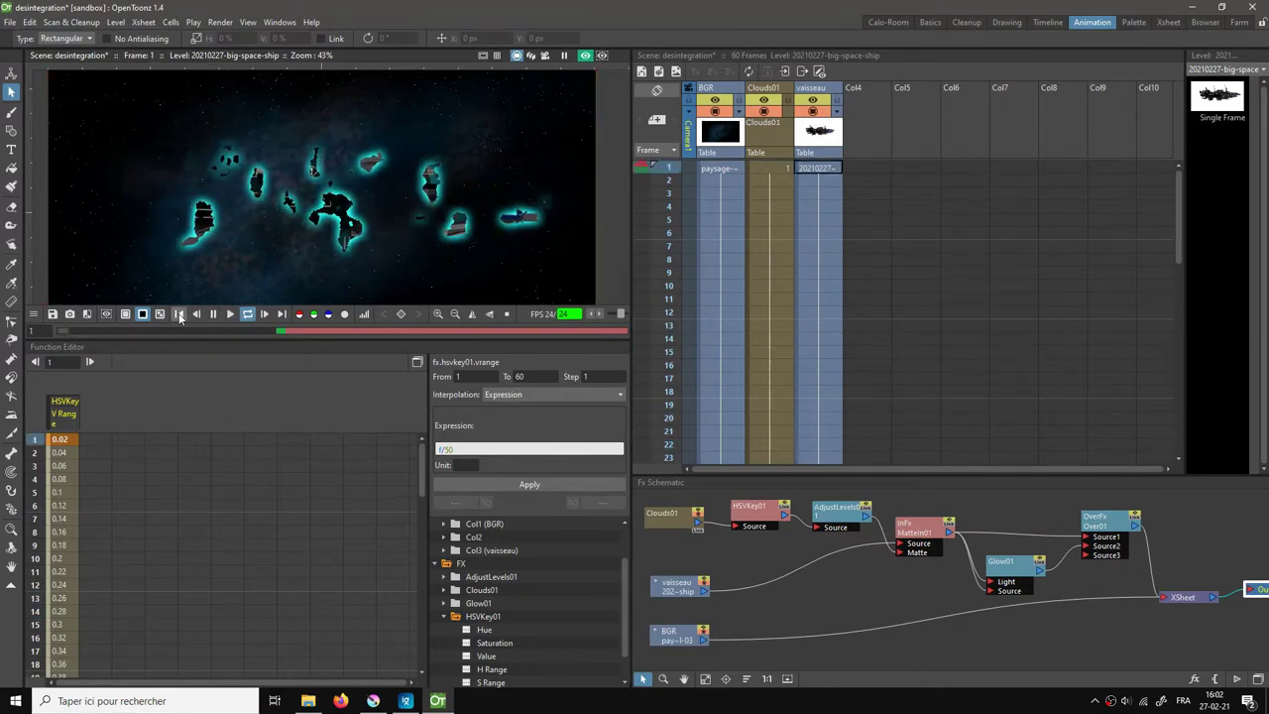
left_click(213, 313)
left_click(180, 313)
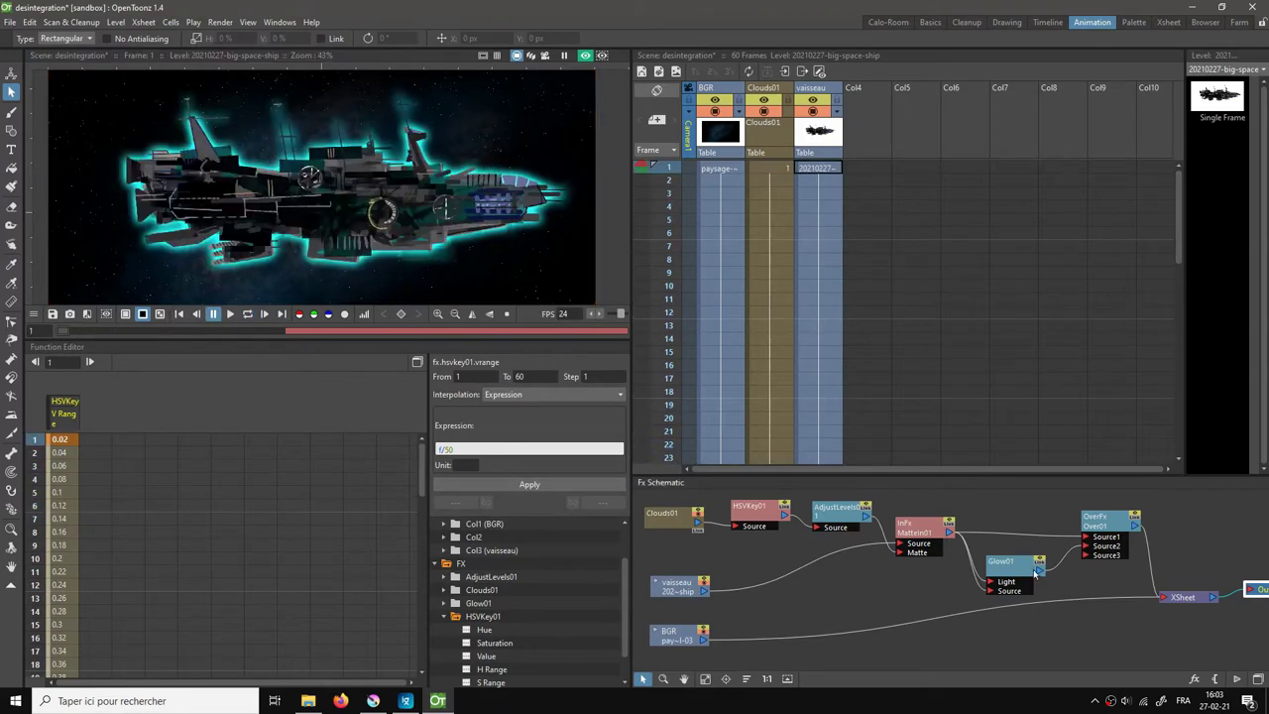
Step: Spread out the Over01, XSheet and Output nodes to free up space between Glow01 and Over01
scroll(942, 627, "down", 2)
left_click_drag(917, 605, 831, 608)
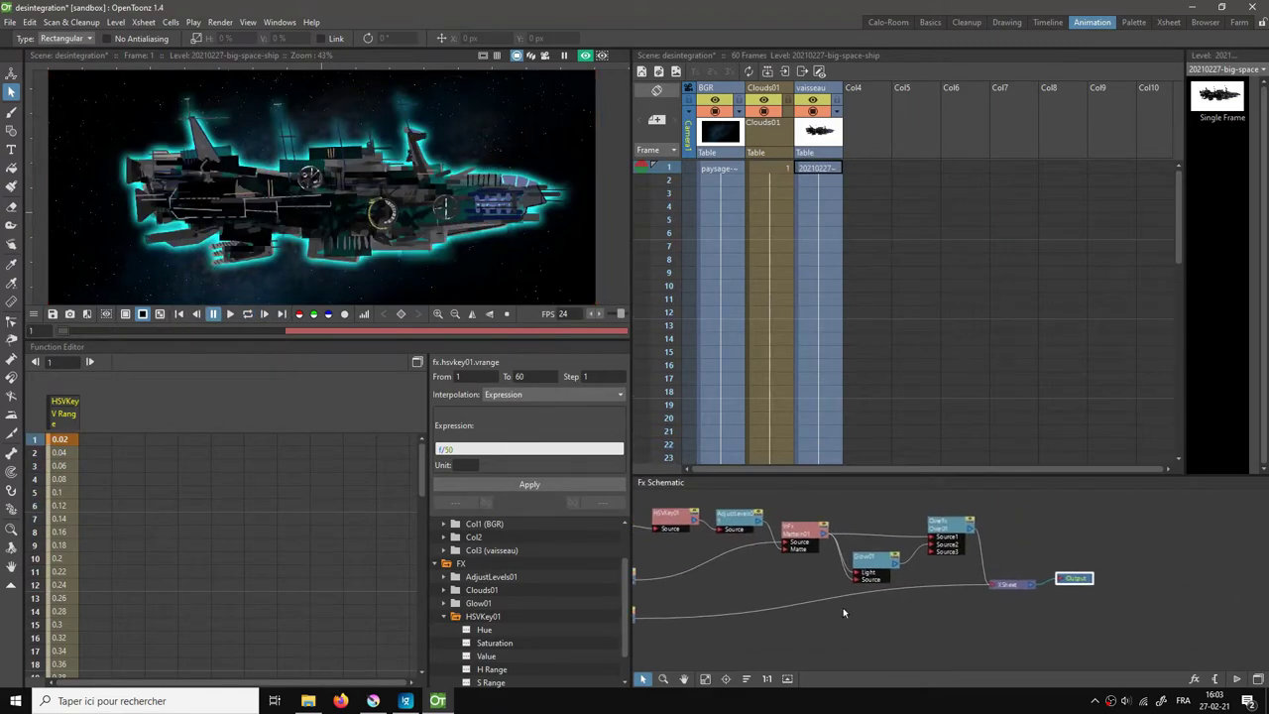
left_click_drag(987, 565, 1179, 621)
key("a")
left_click_drag(1009, 583, 1155, 580)
left_click_drag(965, 535, 1066, 542)
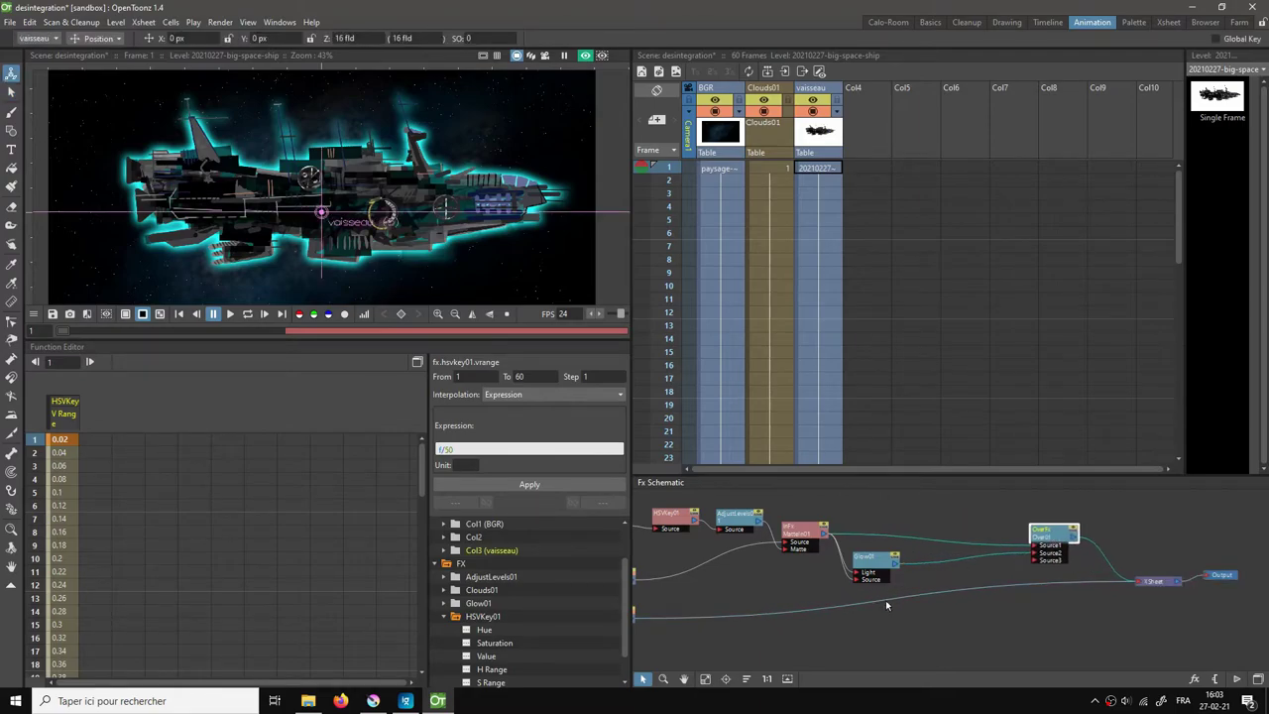
left_click_drag(872, 570, 864, 572)
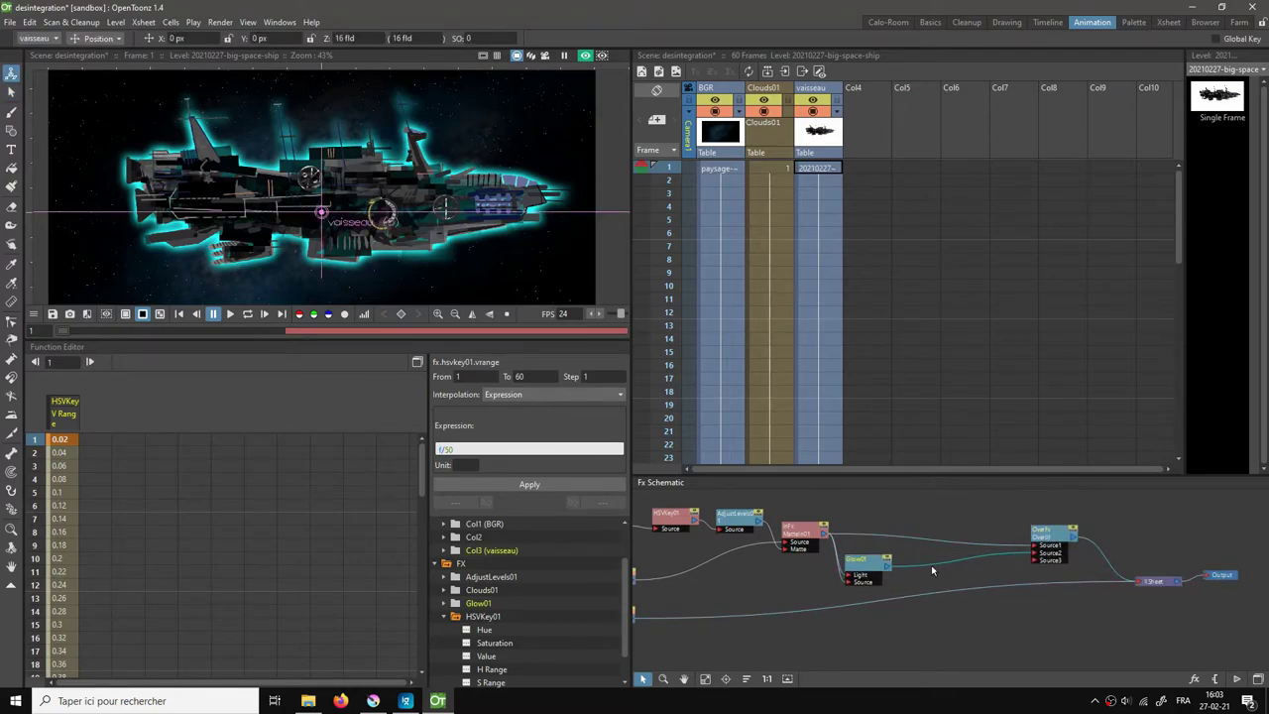
Step: Insert a Random Wave distortion effect on the link between Glow01 and Over01
right_click(935, 568)
mouse_move(966, 575)
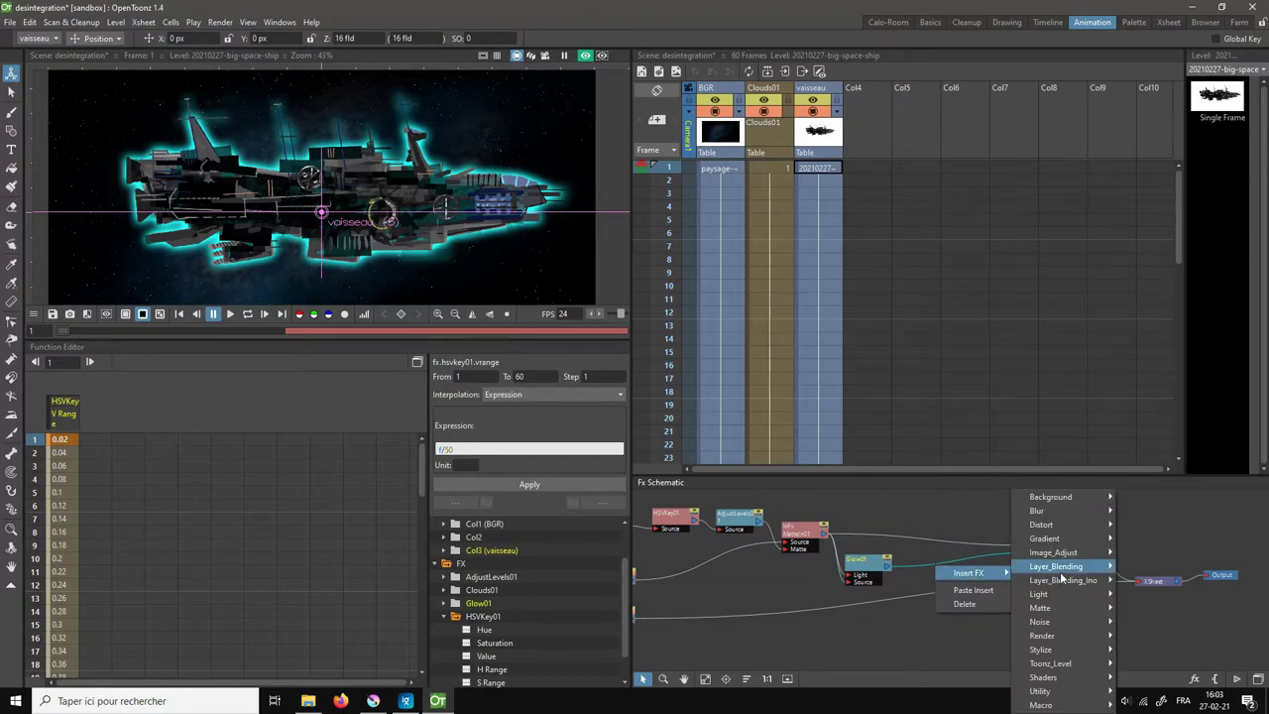
mouse_move(1073, 521)
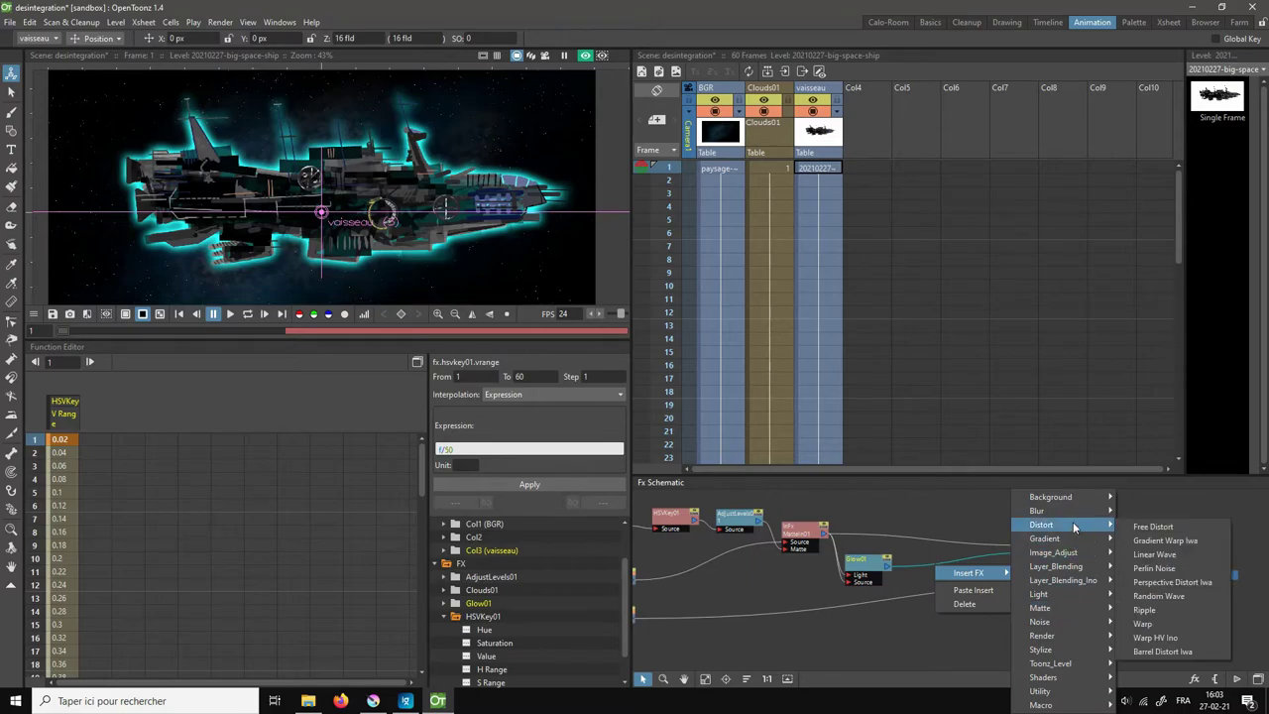
left_click(1157, 595)
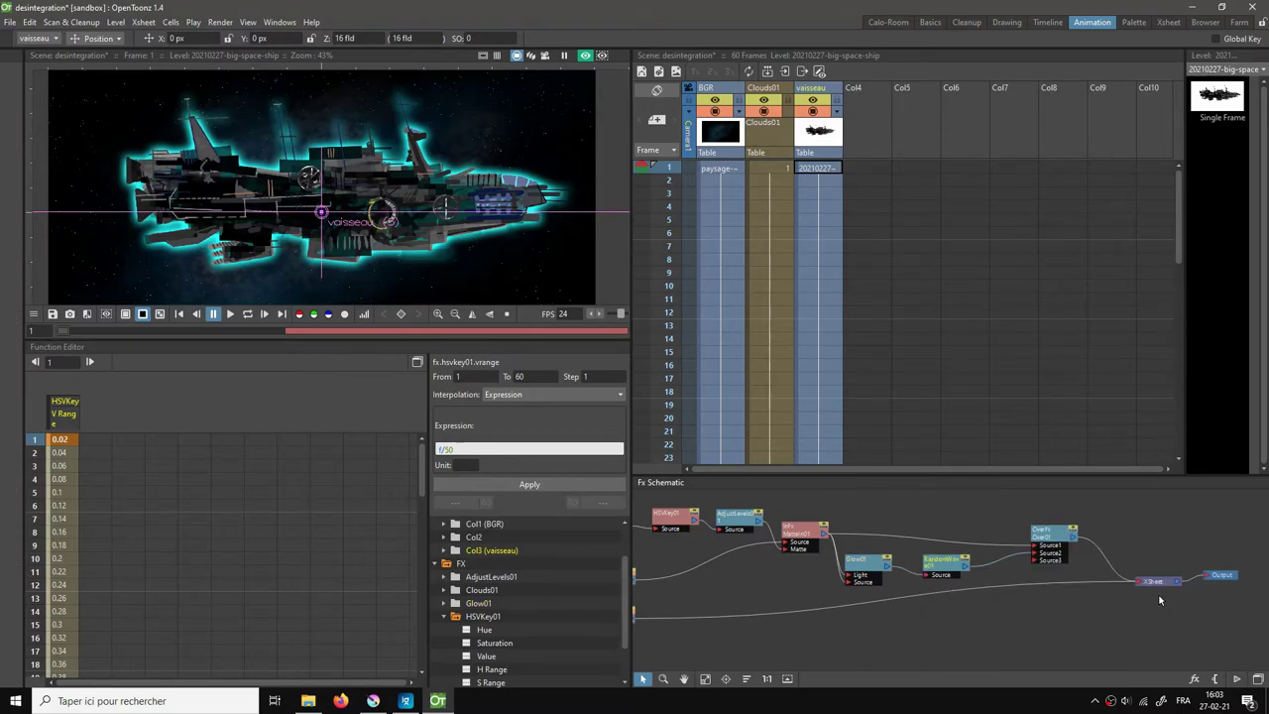
Step: Open the RandomWave01 settings and show only its Evolution parameter beside the HSVKey V Range column in the Function Editor
left_click(938, 565)
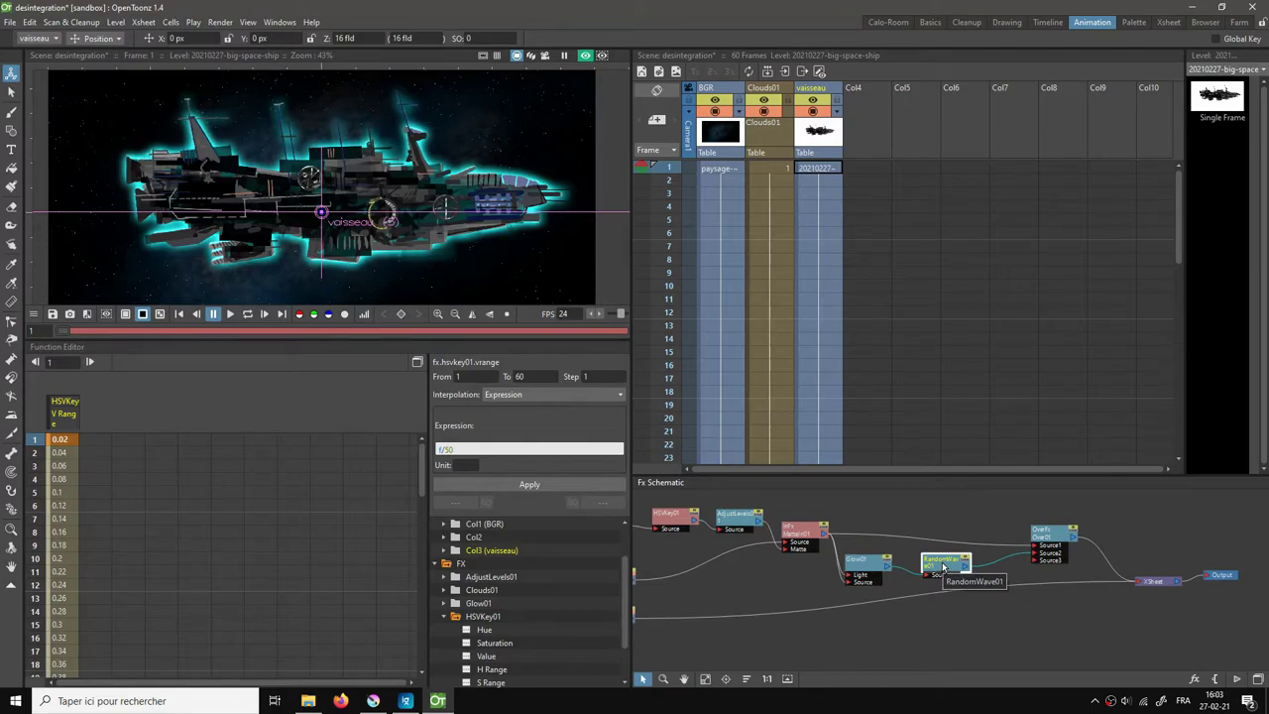
double_click(943, 564)
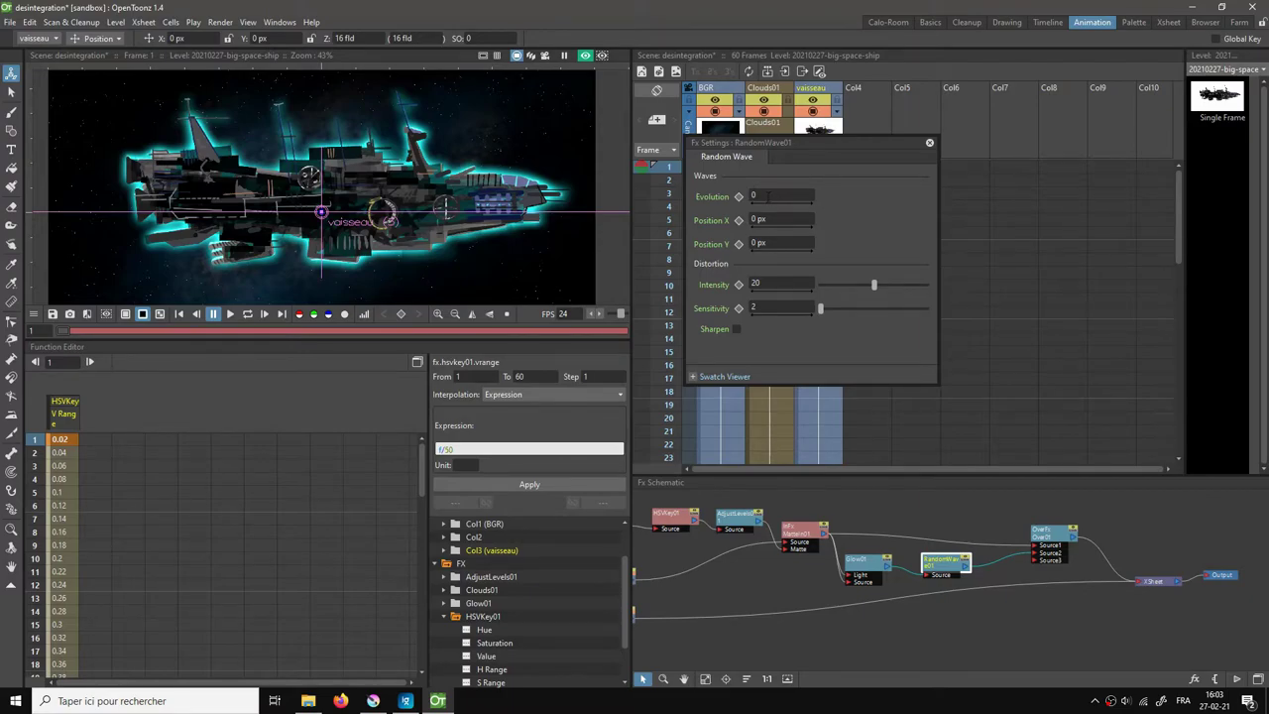
left_click(442, 619)
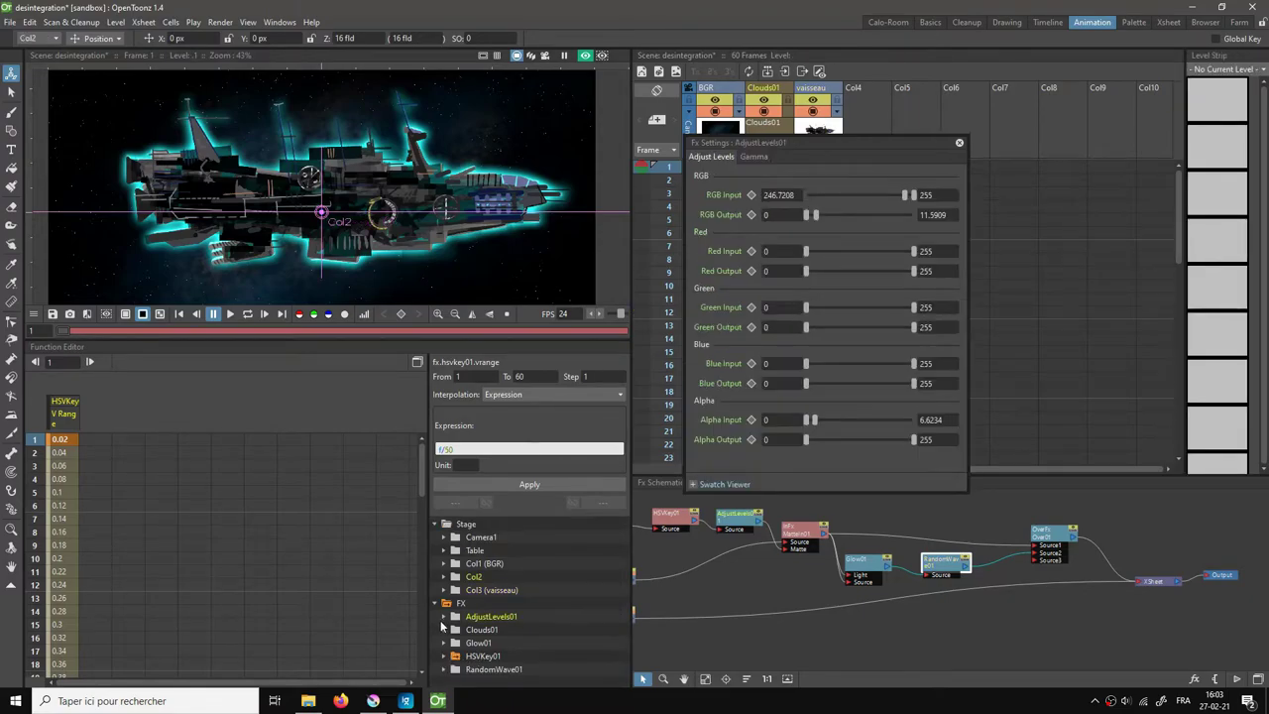
left_click(441, 670)
scroll(511, 664, "down", 2)
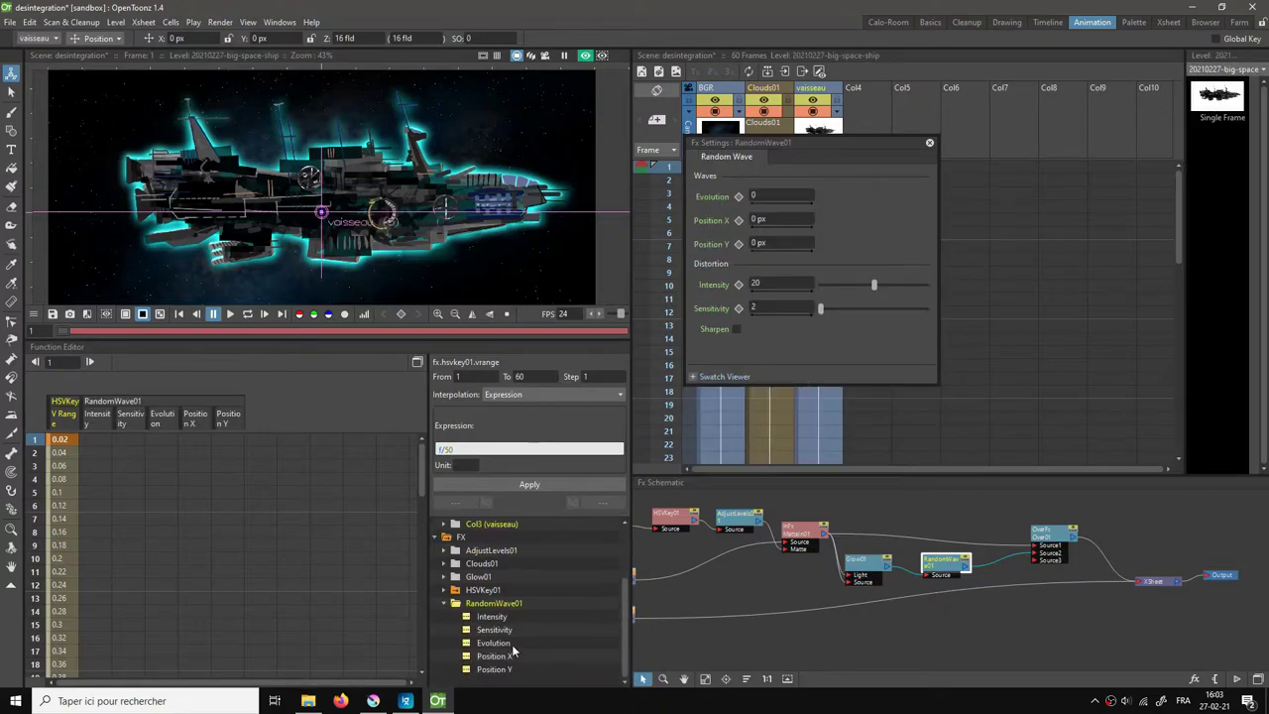
left_click(456, 603)
left_click(466, 642)
left_click(100, 424)
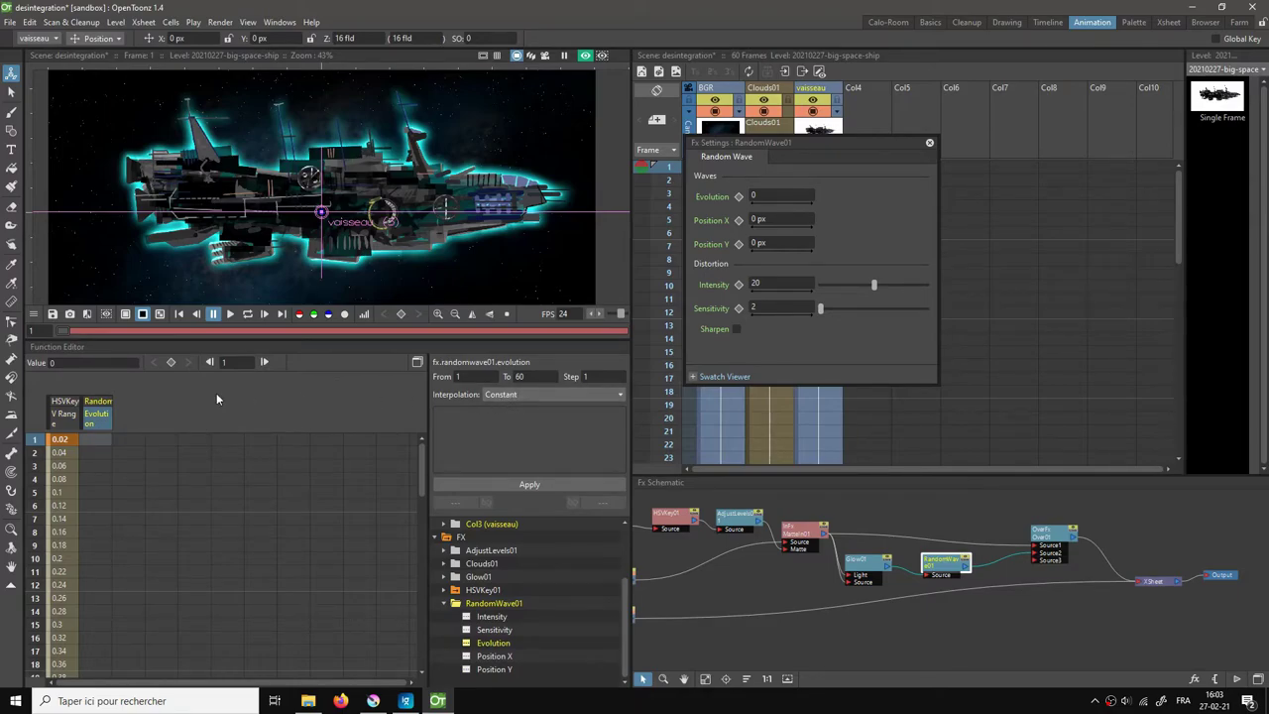
Step: Set the RandomWave01 Evolution interpolation to Expression and apply the expression f
left_click(497, 396)
left_click(505, 465)
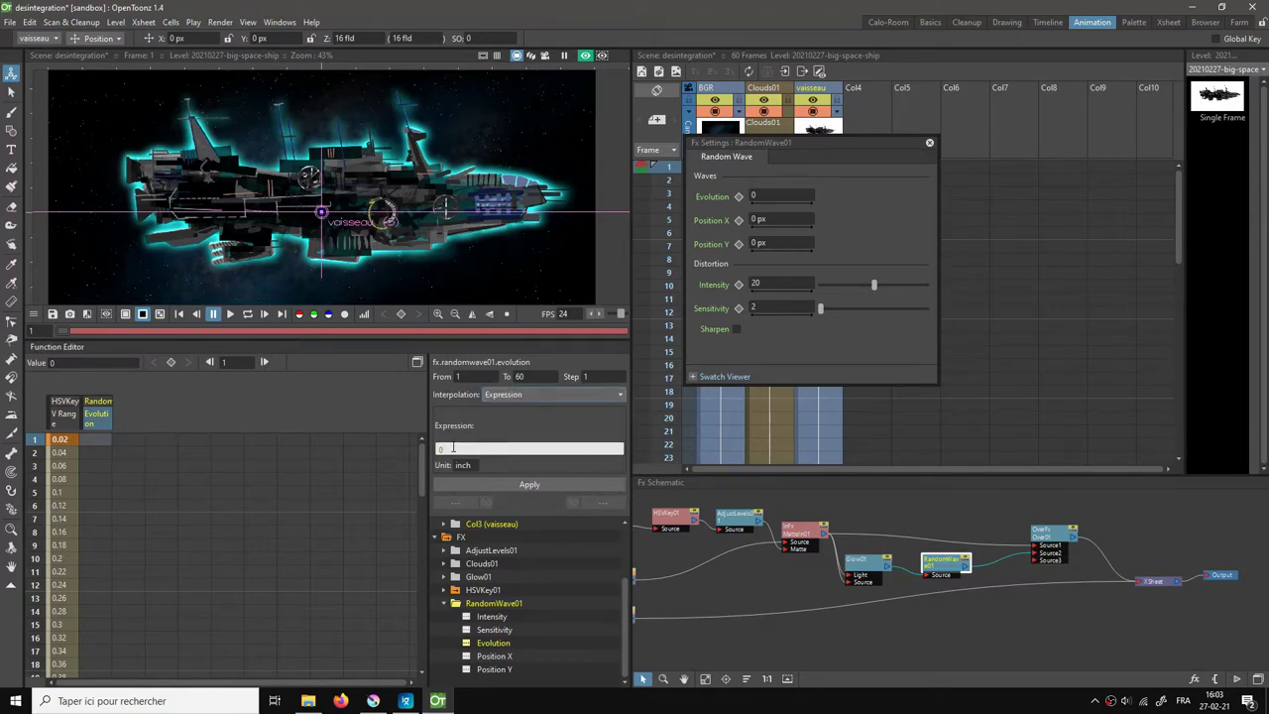
type("frame")
left_click(510, 487)
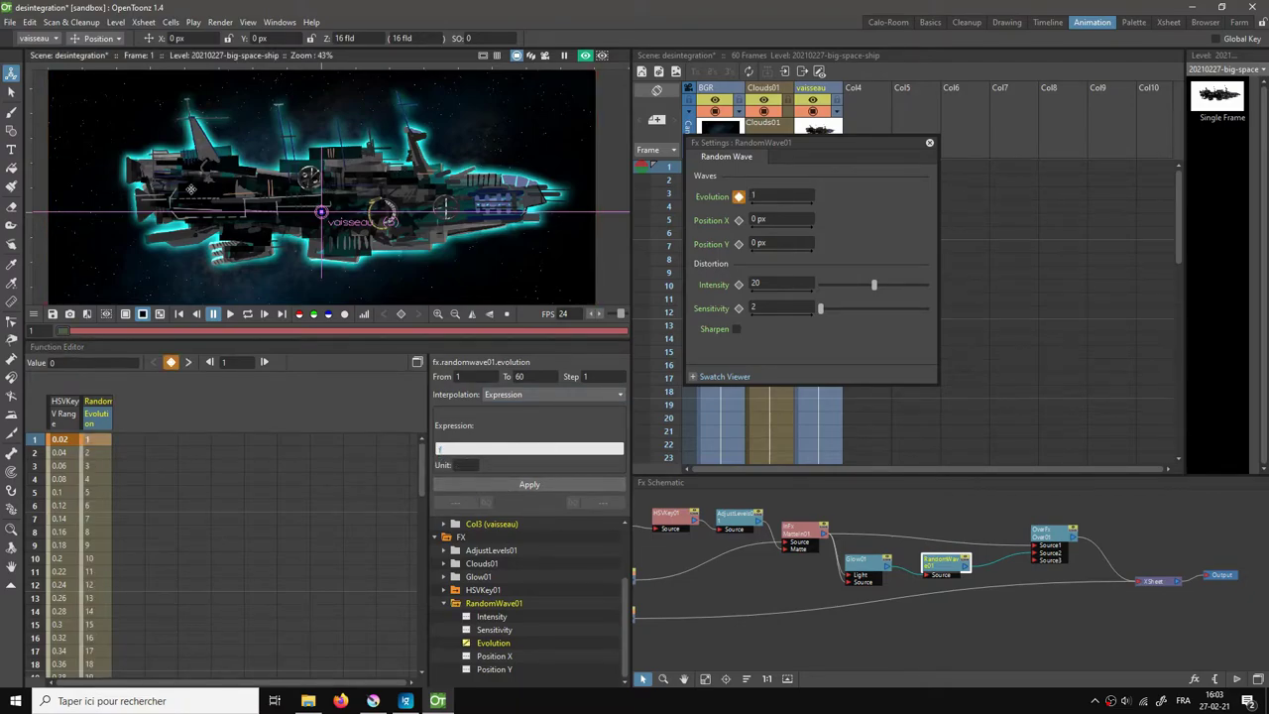
Step: Scrub to frame 15 to check the wave distortion and set the RandomWave01 intensity to 30
left_click(86, 331)
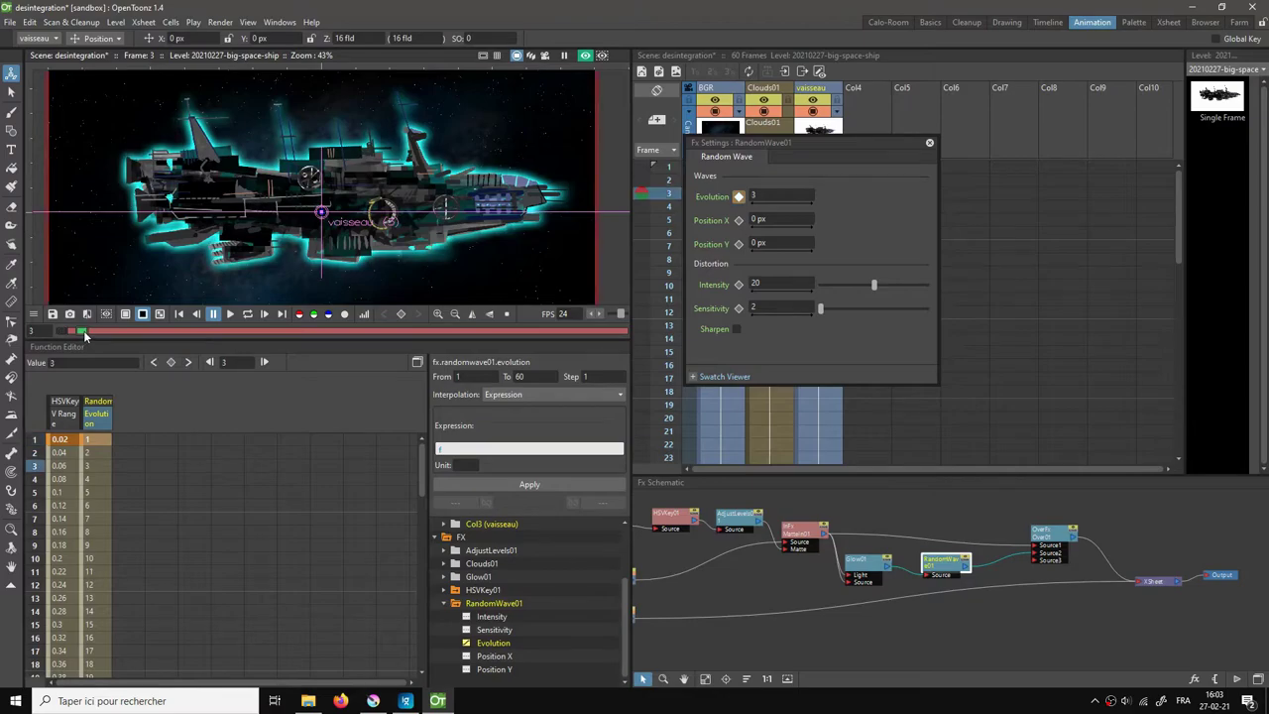
left_click_drag(105, 330, 192, 332)
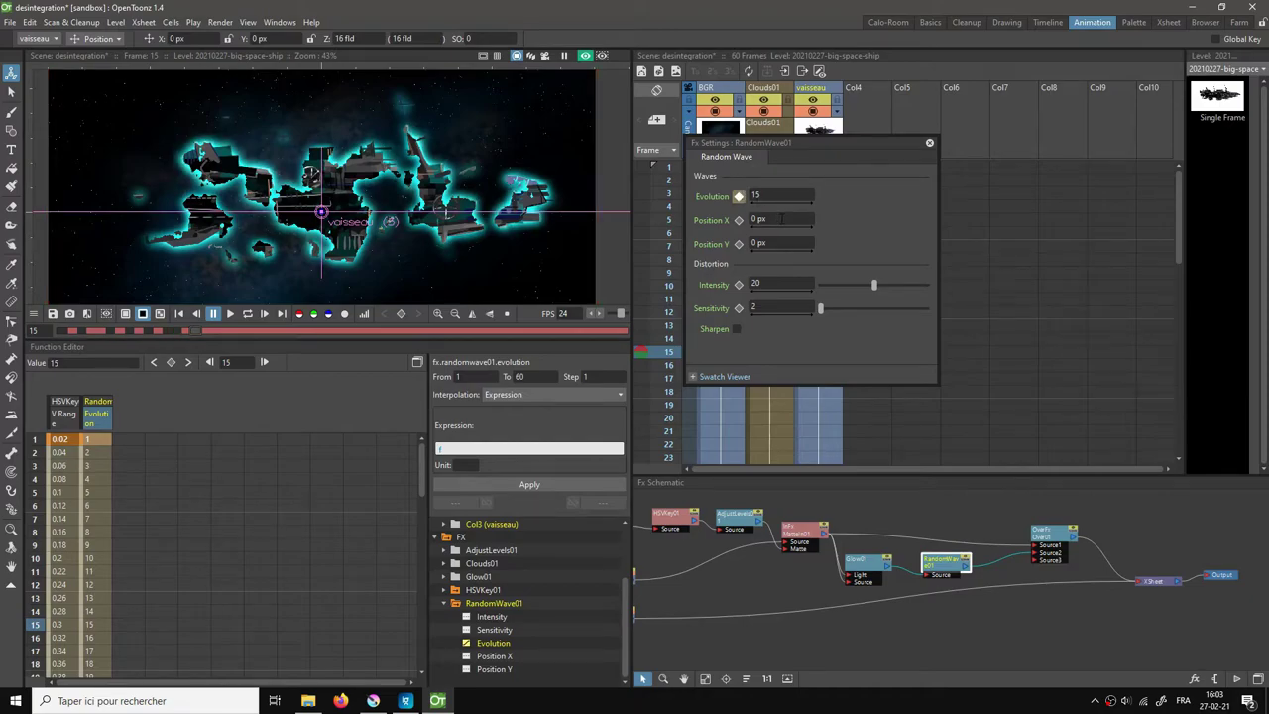
left_click(799, 278)
type("30")
key("Return")
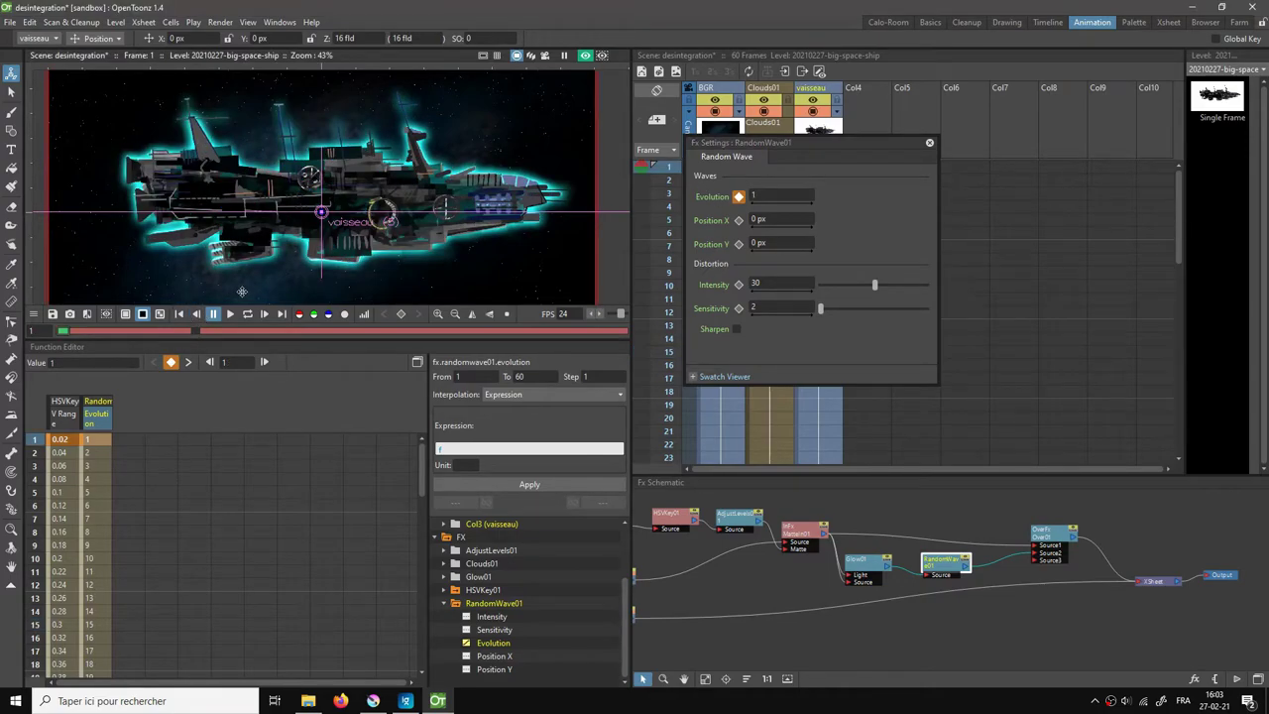
Step: Close the RandomWave01 settings, render a preview of frames 1 to 60, play it in a loop and close it
left_click(928, 142)
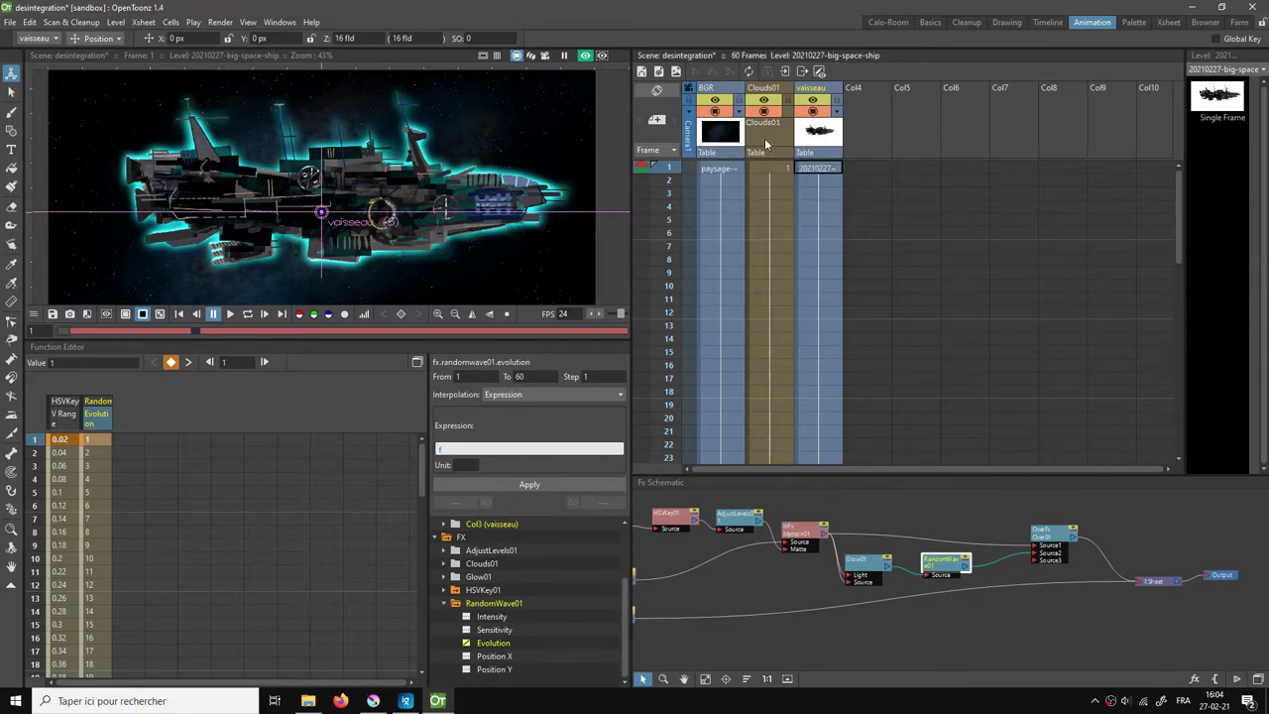
left_click(247, 22)
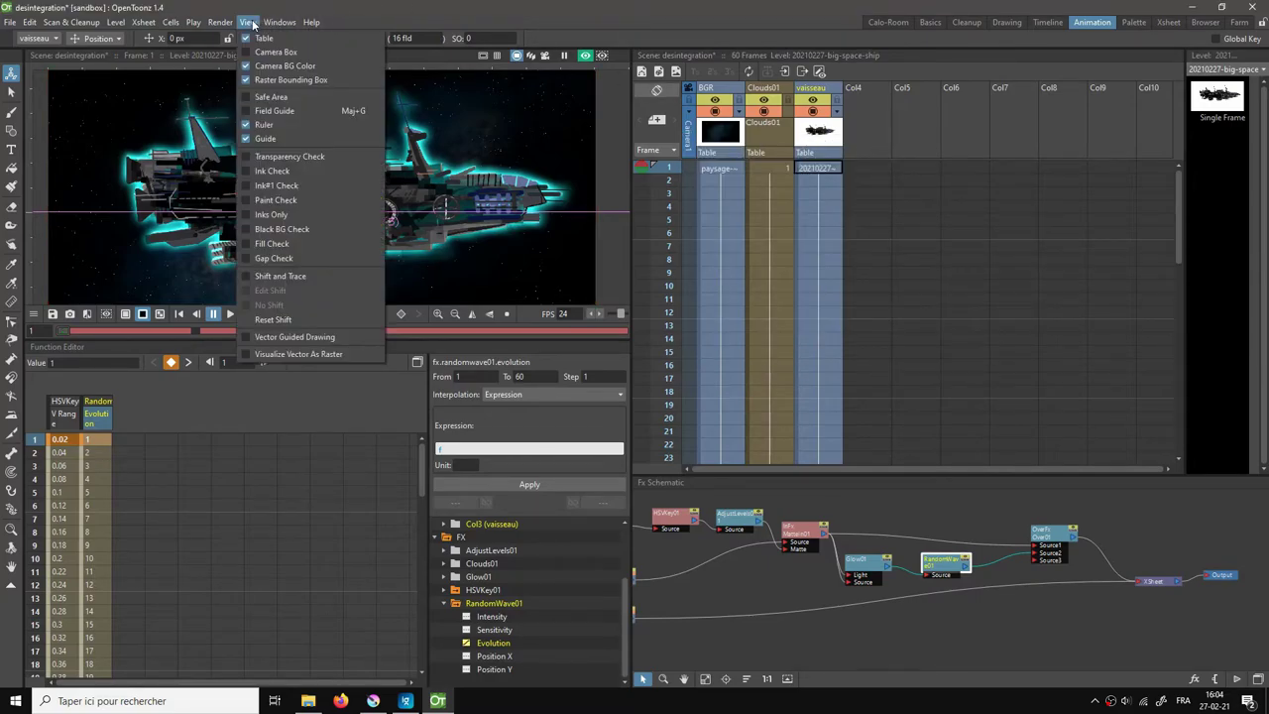
mouse_move(220, 22)
left_click(236, 53)
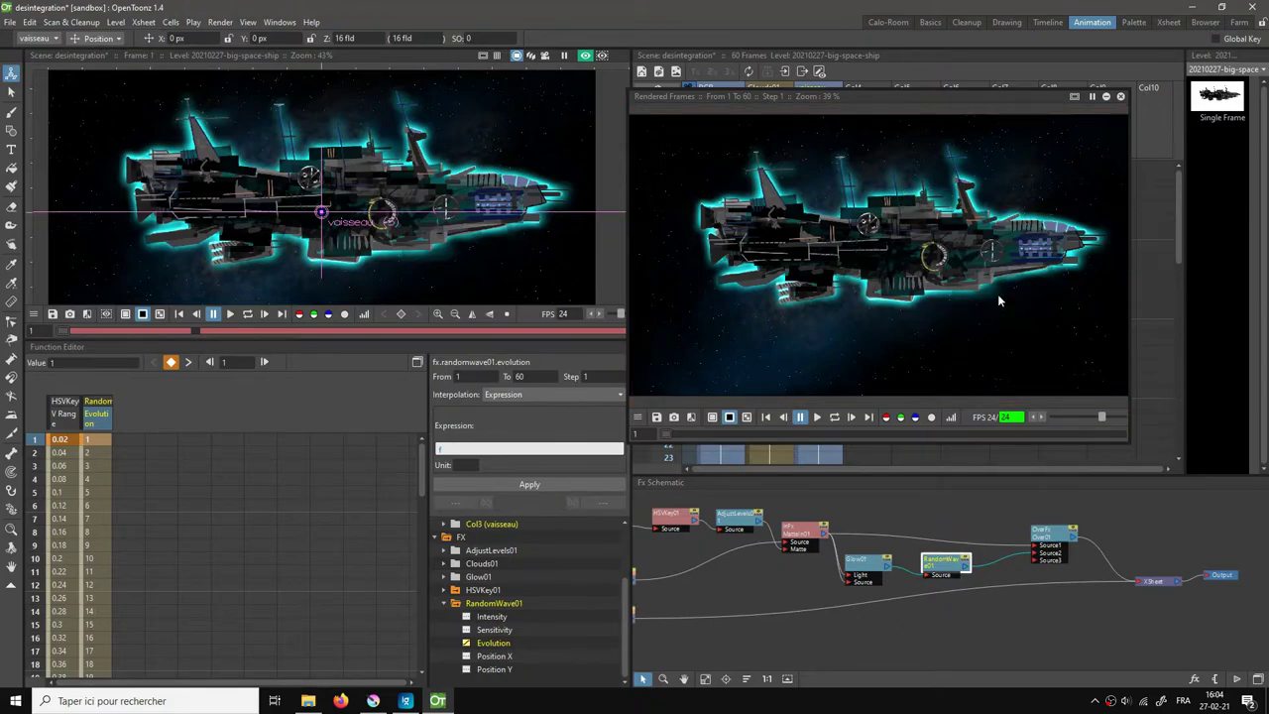
left_click(834, 416)
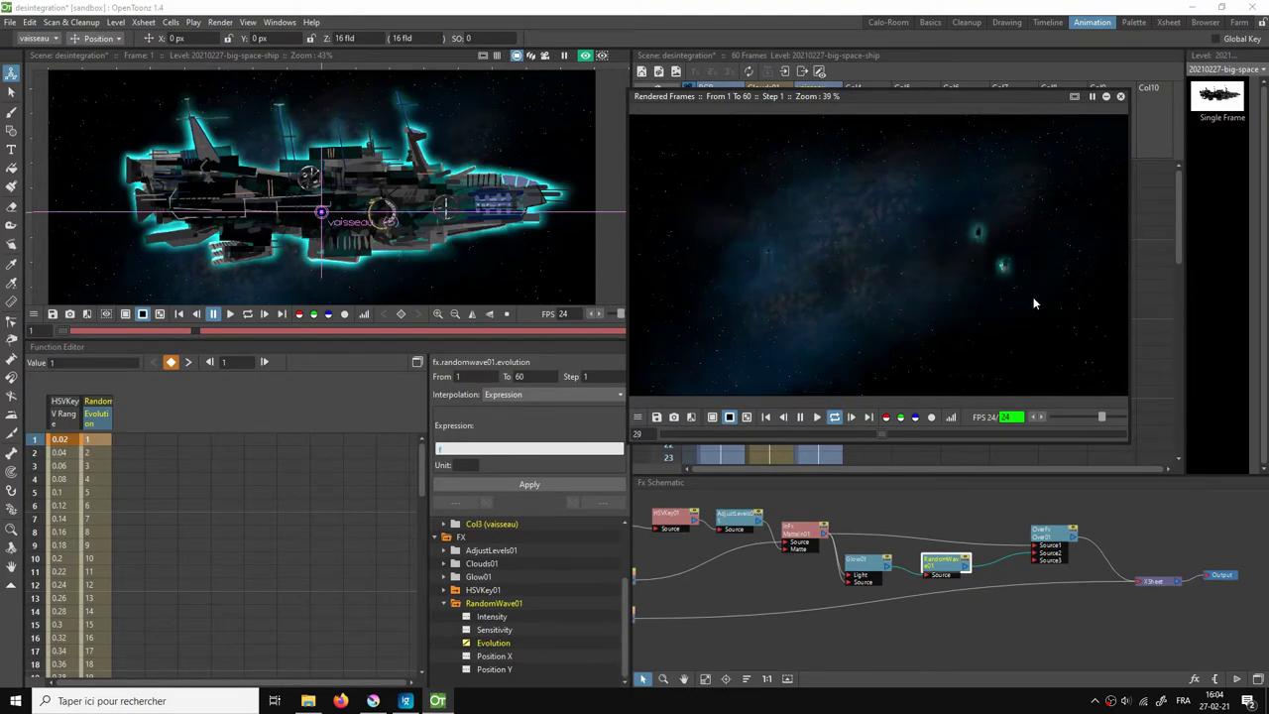
left_click(1120, 96)
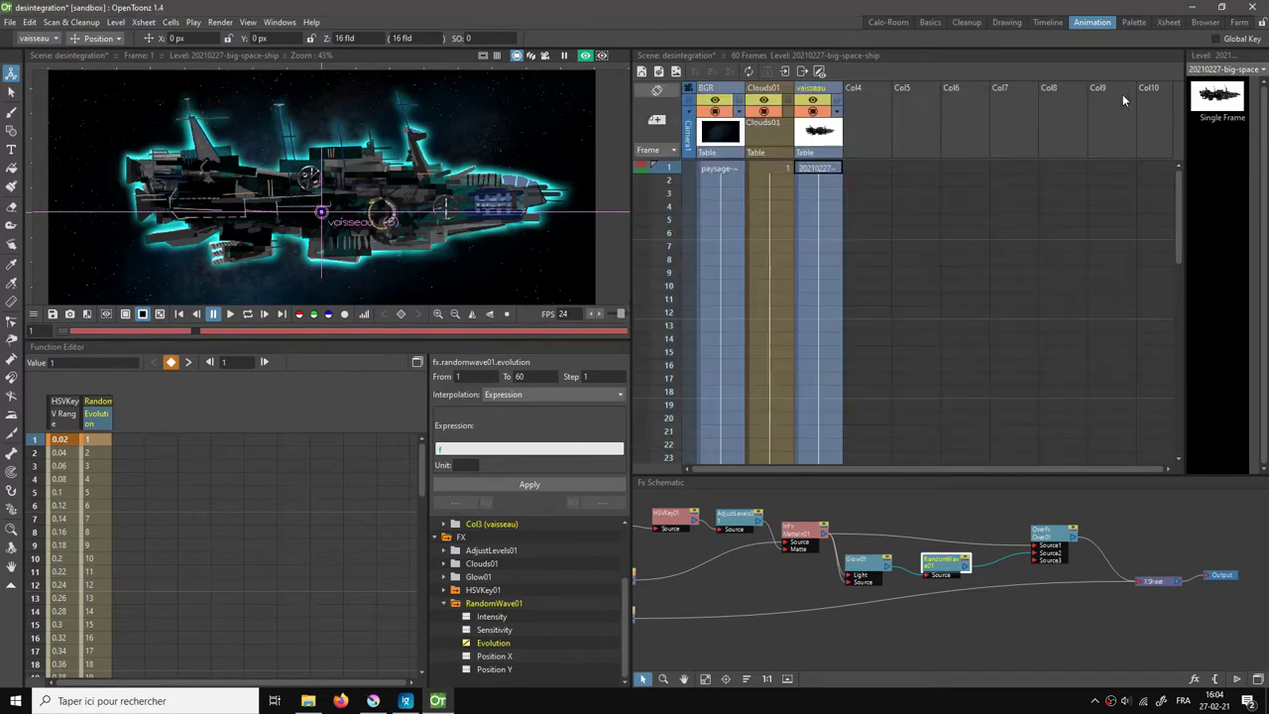
Step: Switch to the Selection tool and play the previewed animation in a loop in the full-screen scene viewer
left_click(10, 92)
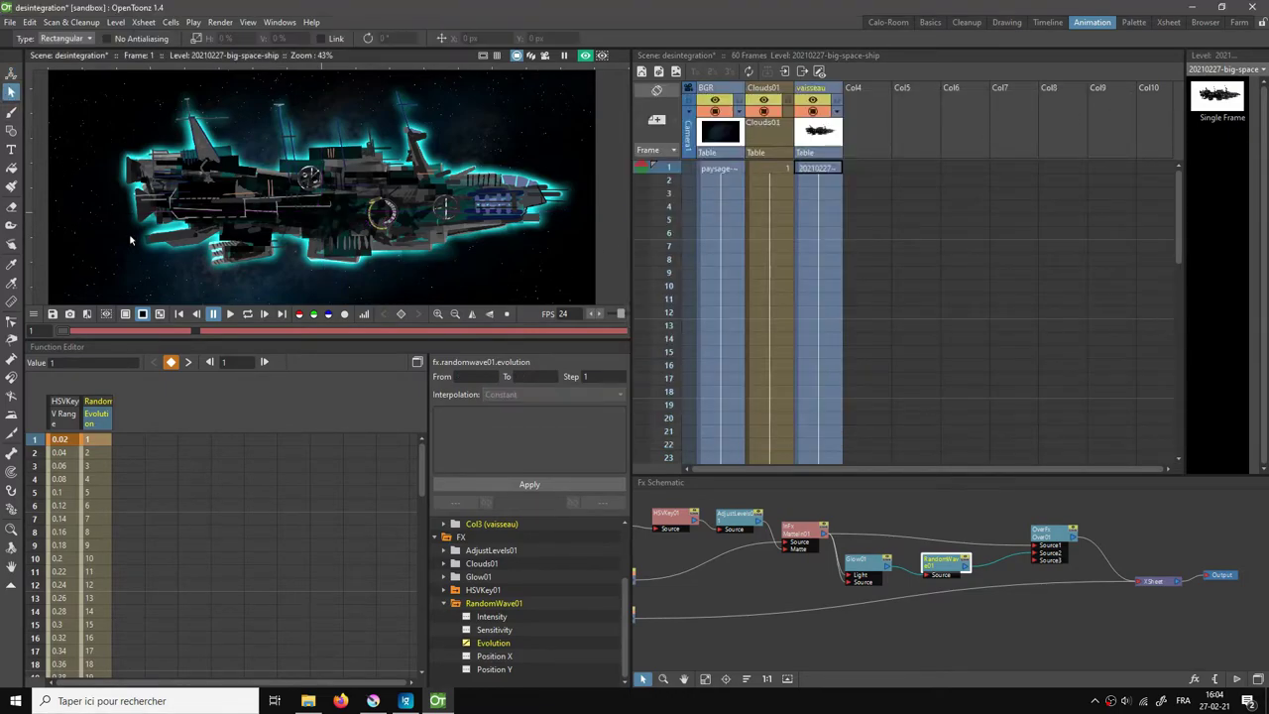
left_click(247, 314)
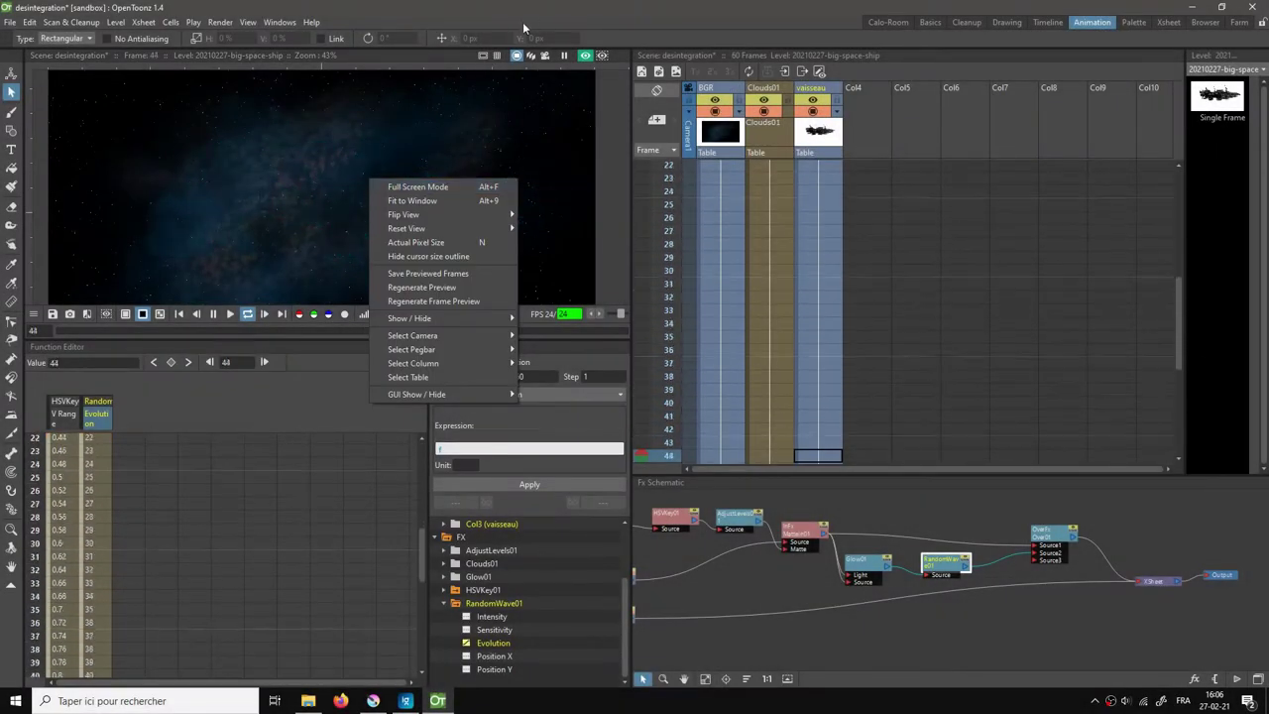
left_click(525, 4)
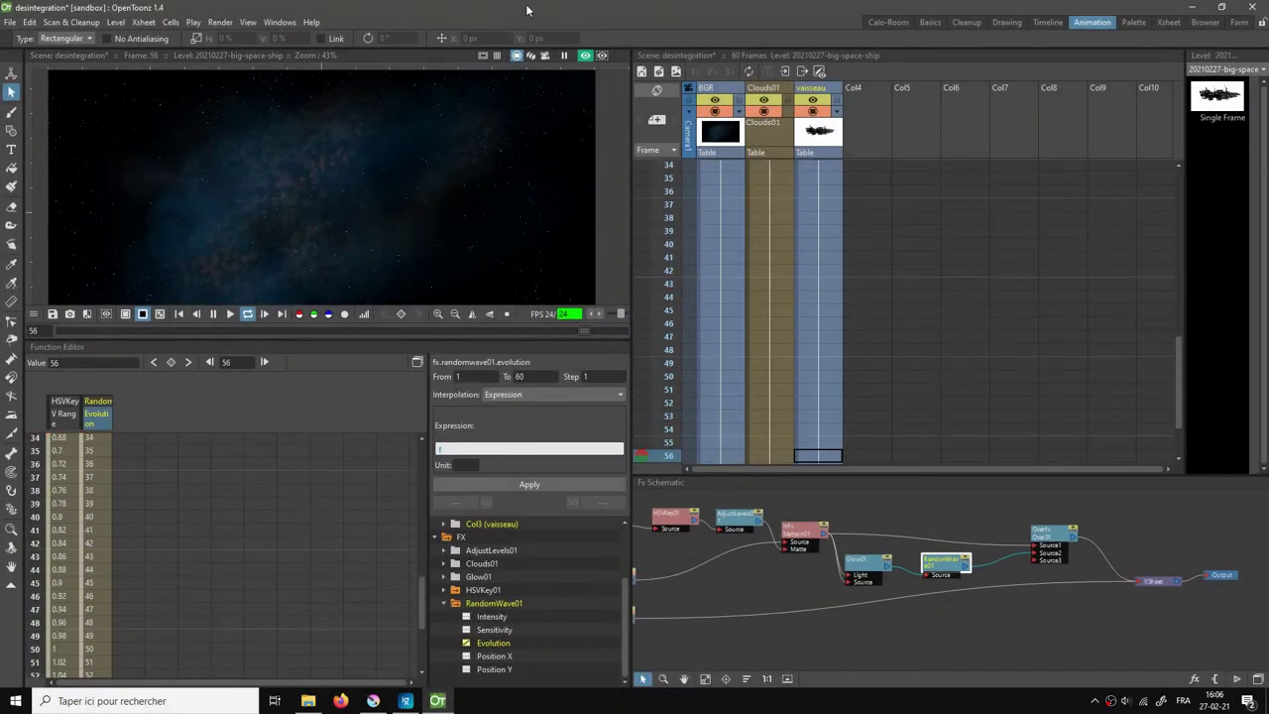
right_click(386, 160)
left_click(398, 170)
Step: Leave full screen, fit the scene in the viewer and stop playback at frame 1
right_click(590, 284)
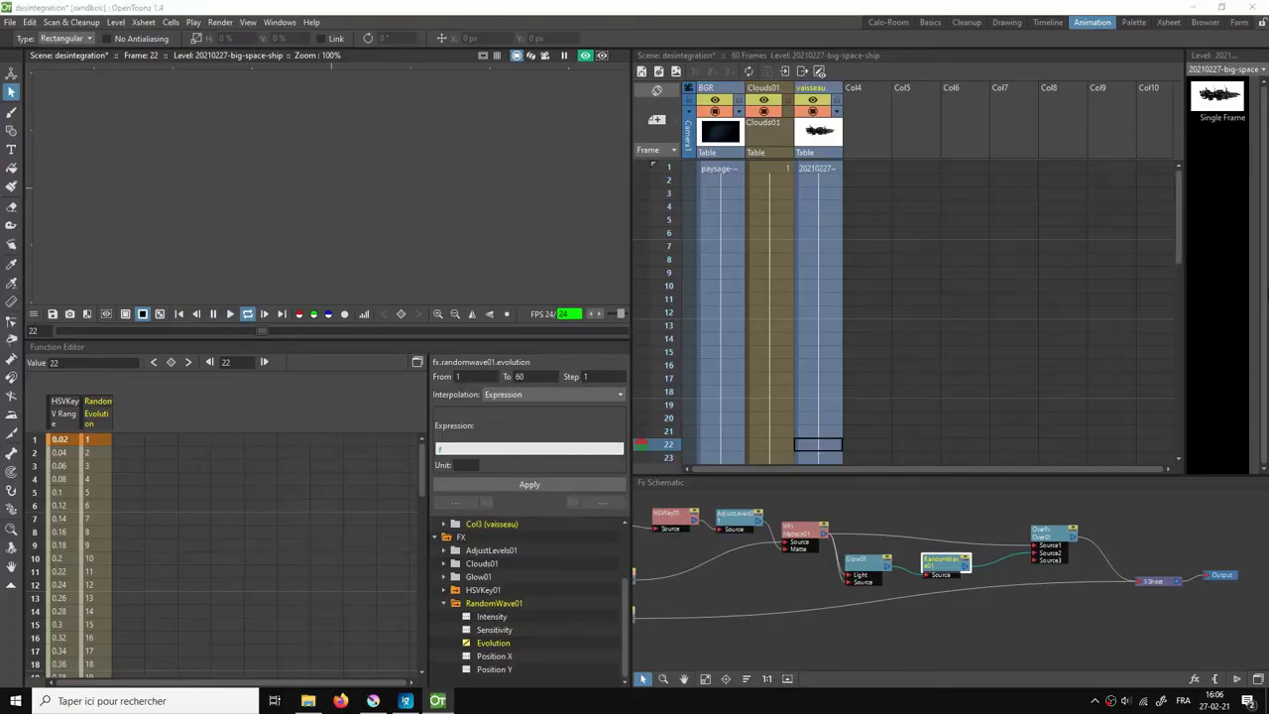
left_click(502, 315)
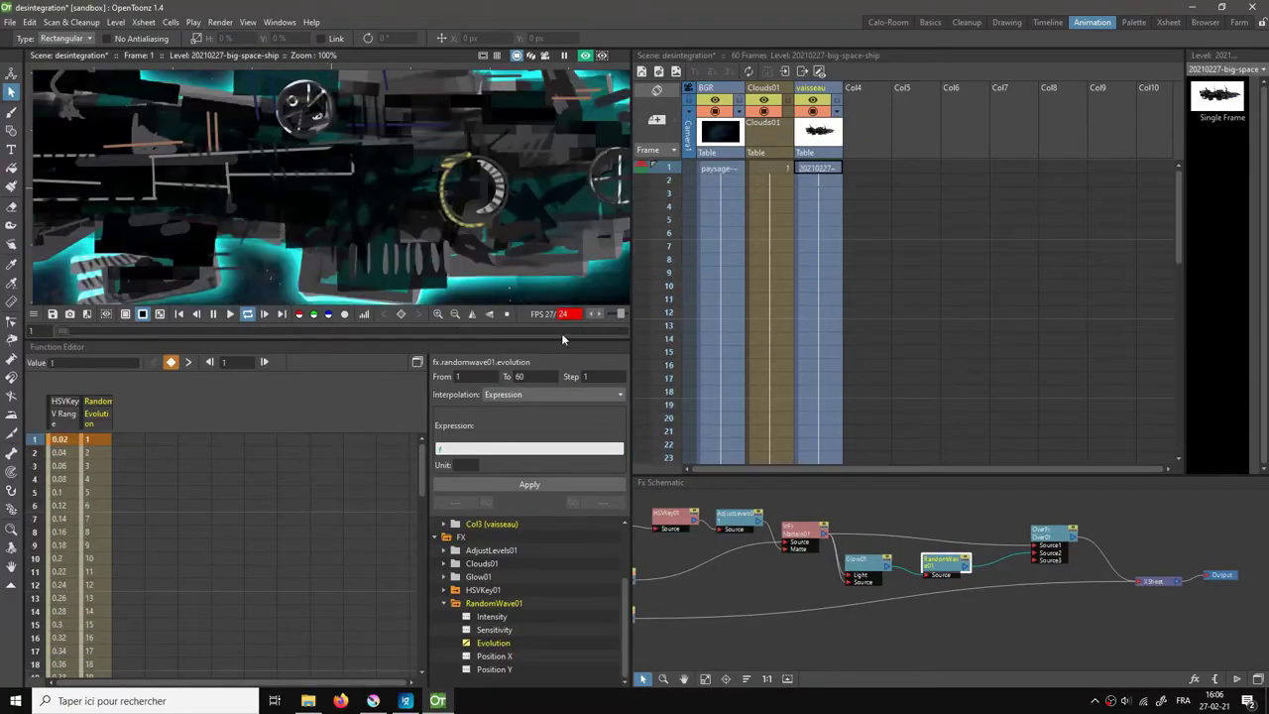
left_click(502, 314)
left_click(212, 313)
left_click(180, 314)
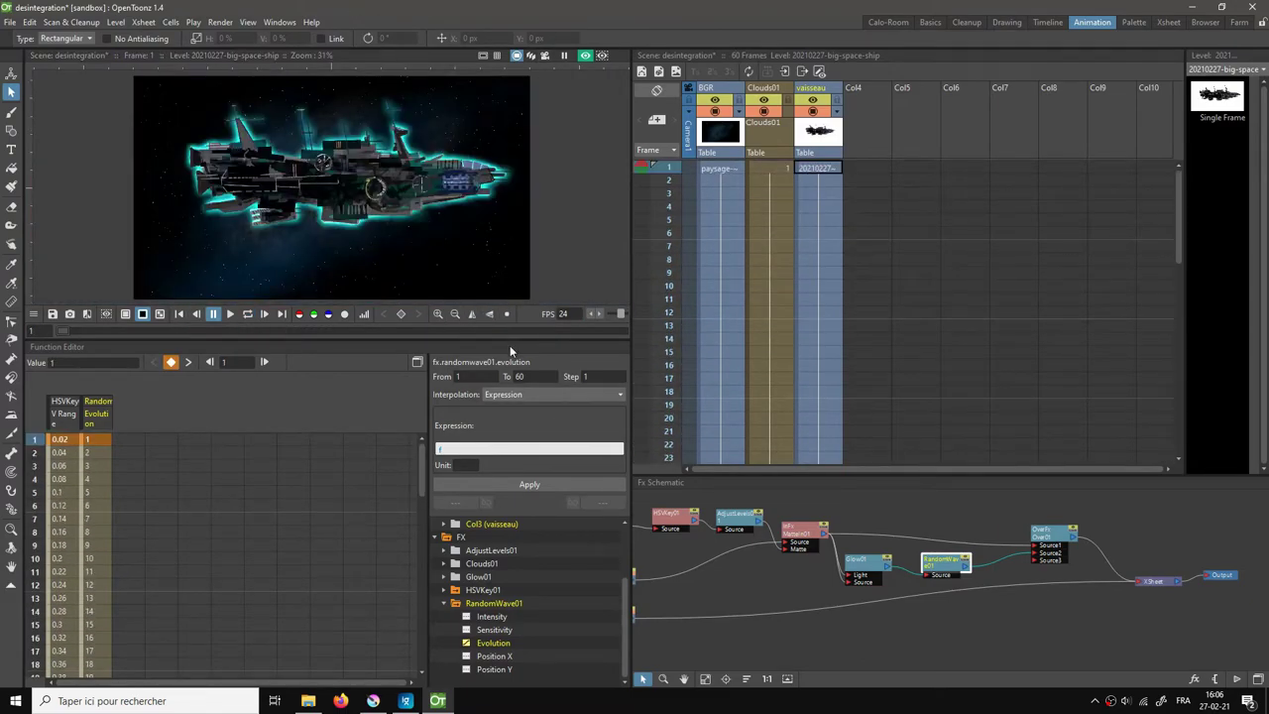
Step: Delete the existing expression keyframes from the HSVKey01 V Range column in the Function Editor
left_click_drag(777, 569, 900, 573)
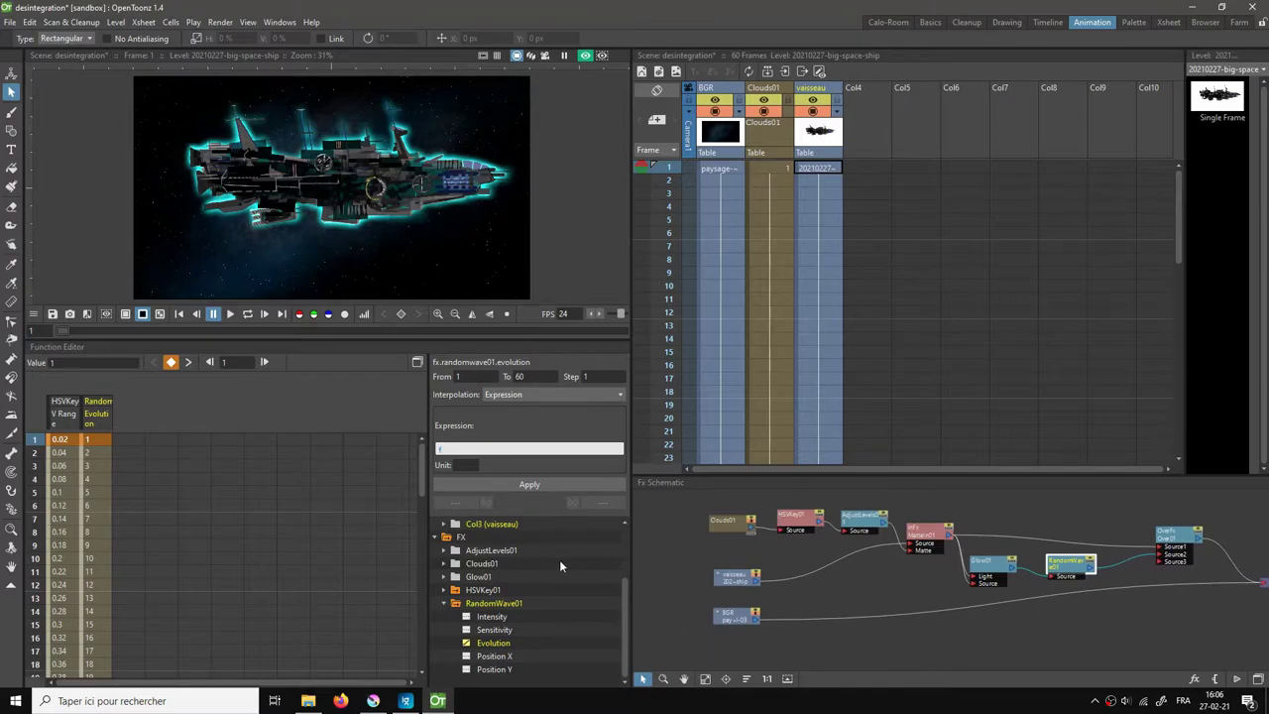
left_click(58, 416)
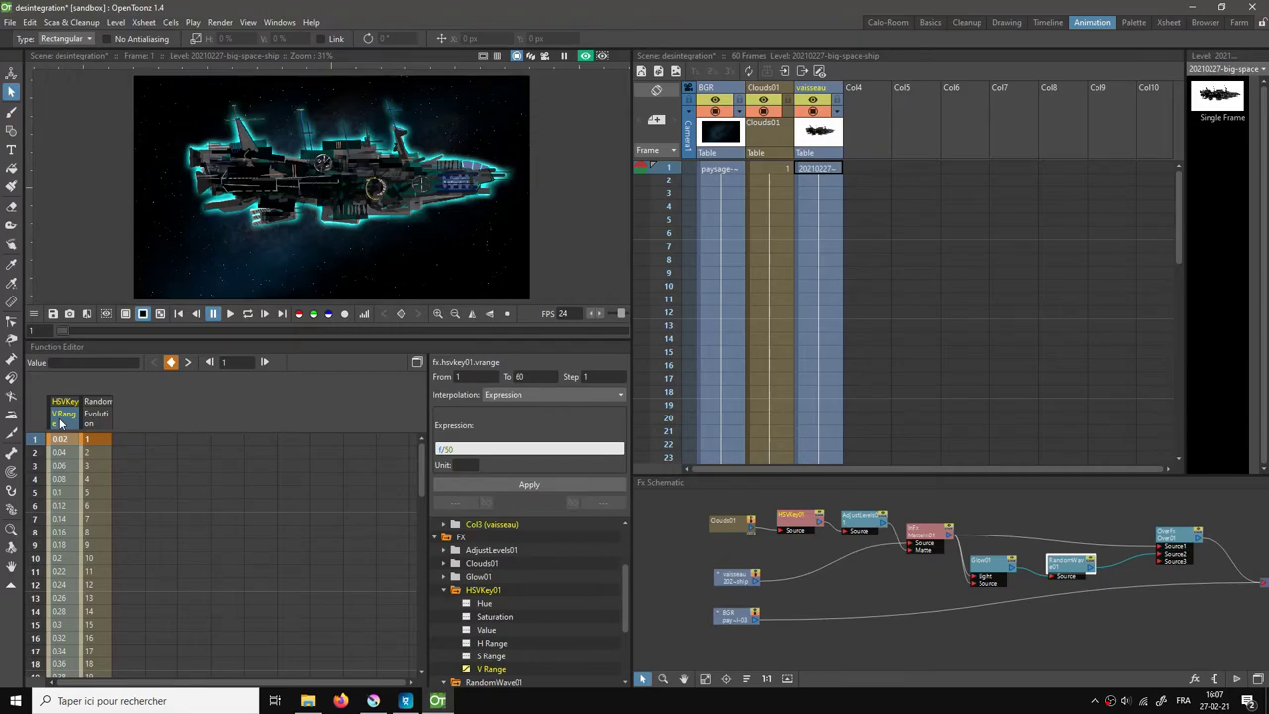
key("Delete")
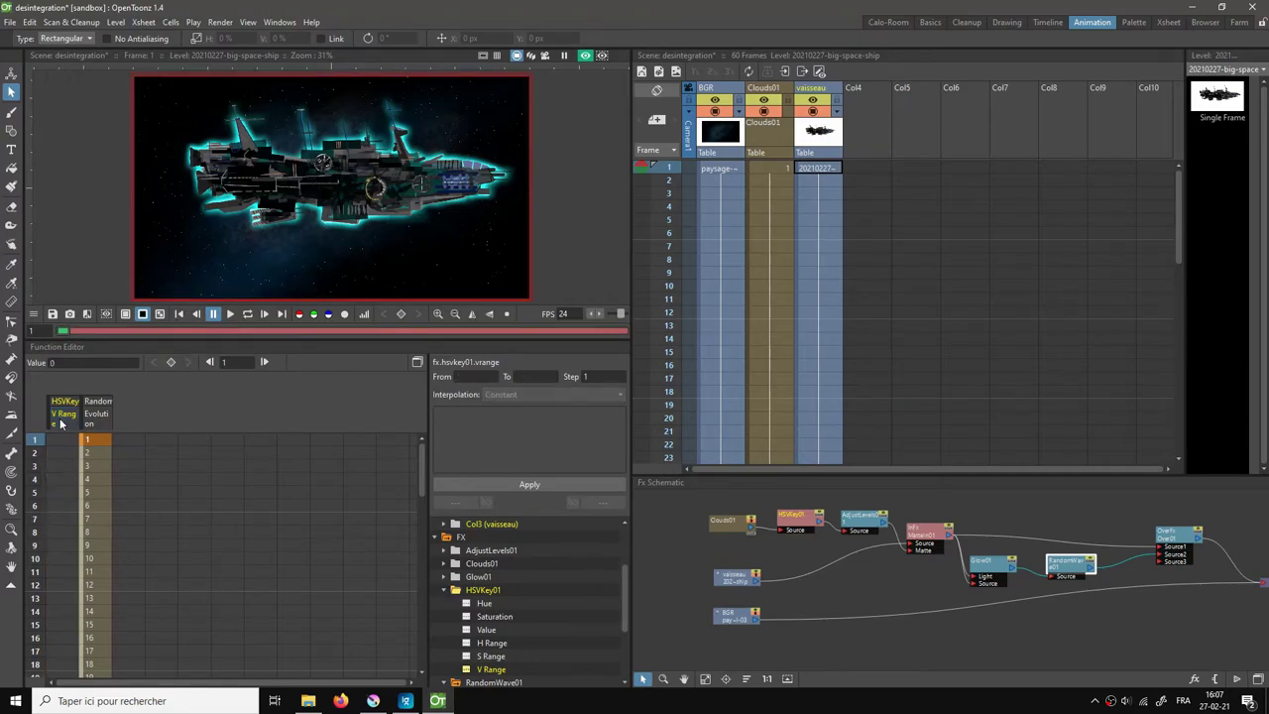
Step: Set the HSVKey01 V Range interpolation to Expression and apply the expression (50-f)/50 over frames 1 to 60
left_click(61, 425)
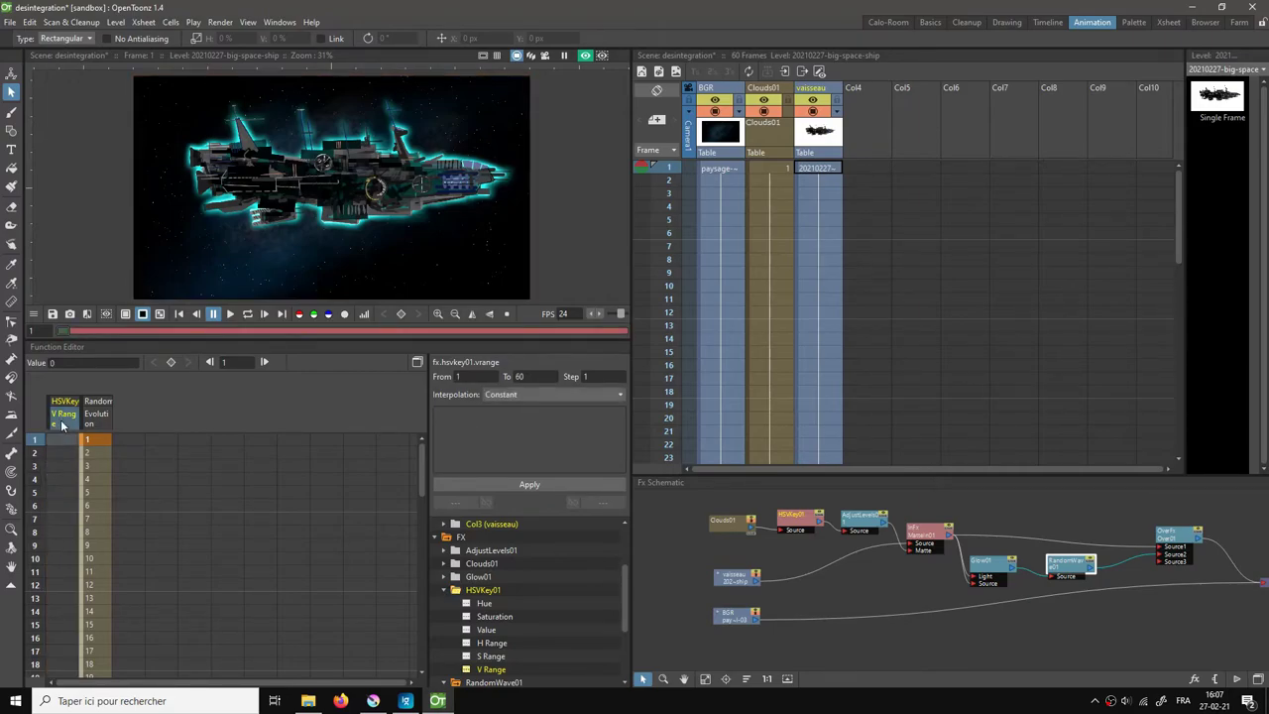
left_click(516, 394)
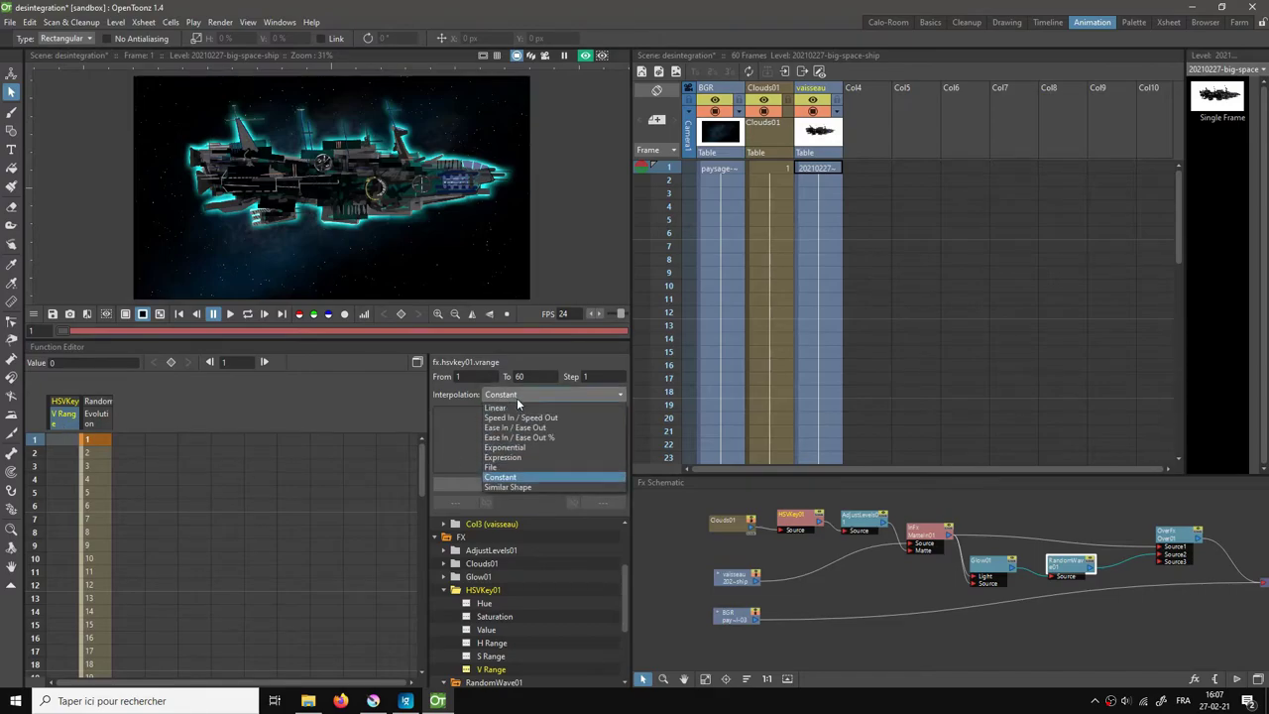
left_click(513, 461)
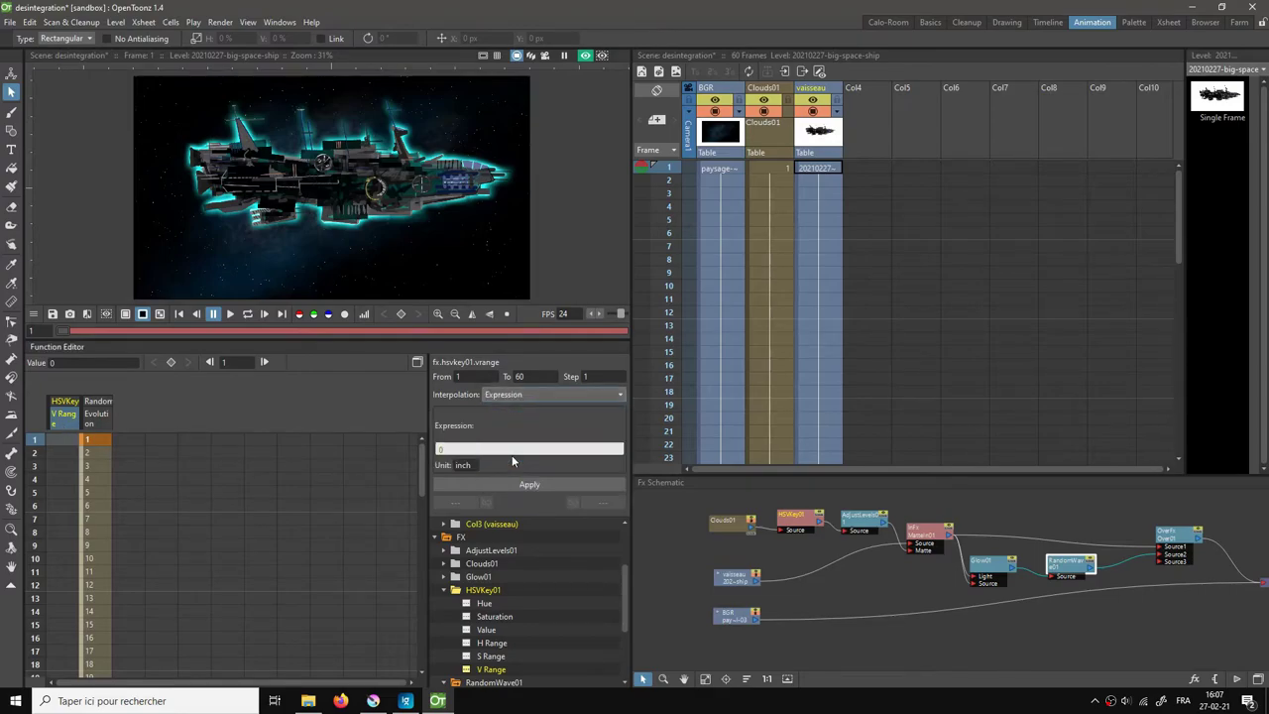
left_click(459, 449)
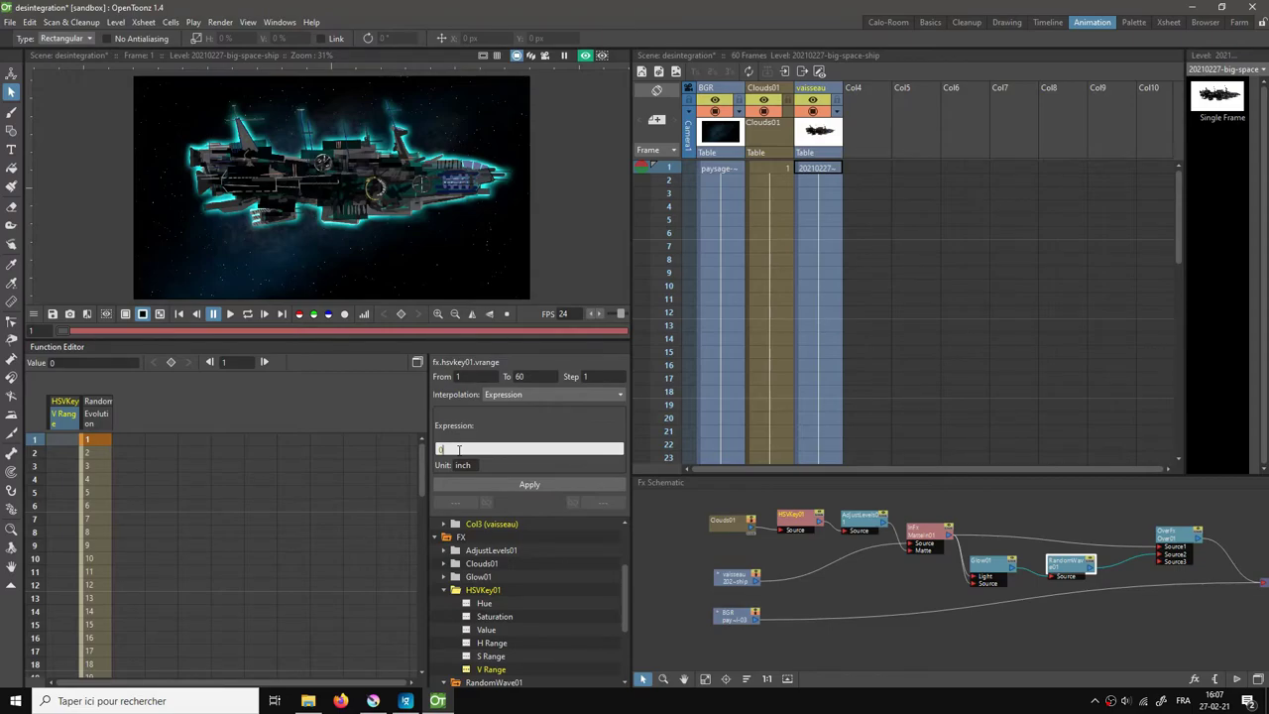
left_click_drag(459, 449, 427, 458)
type("(50-f")
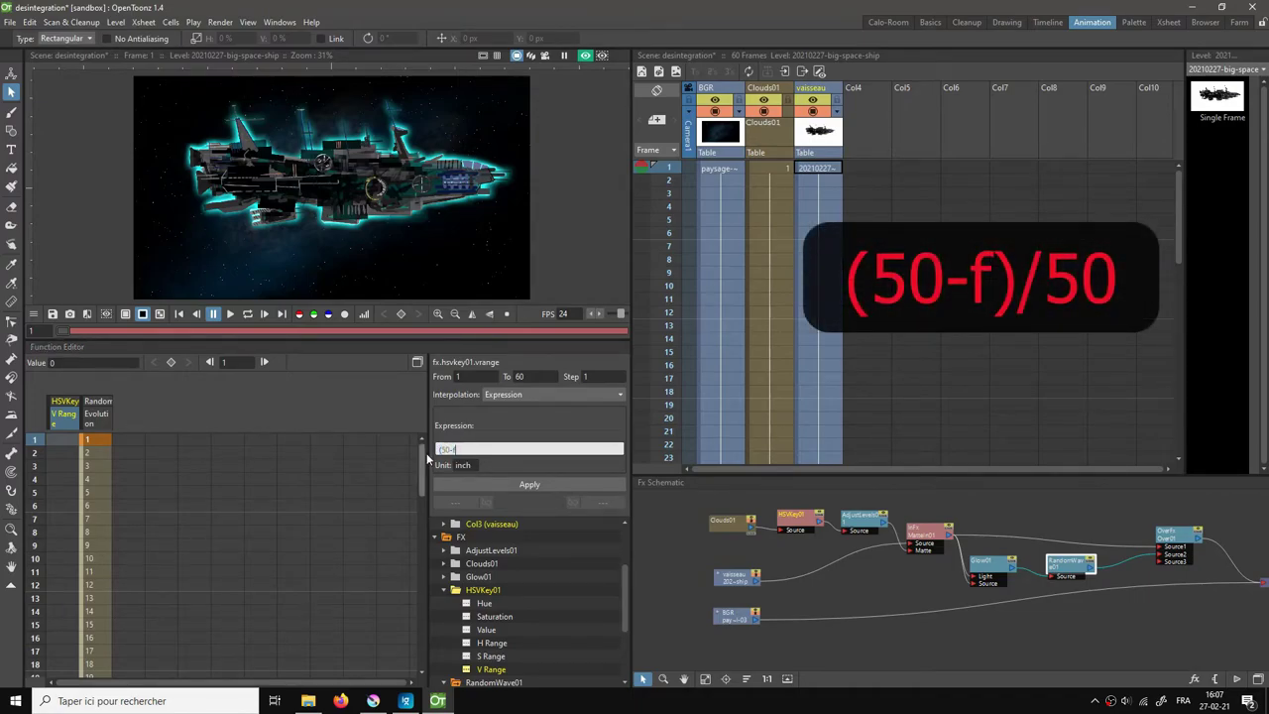
type(")/50")
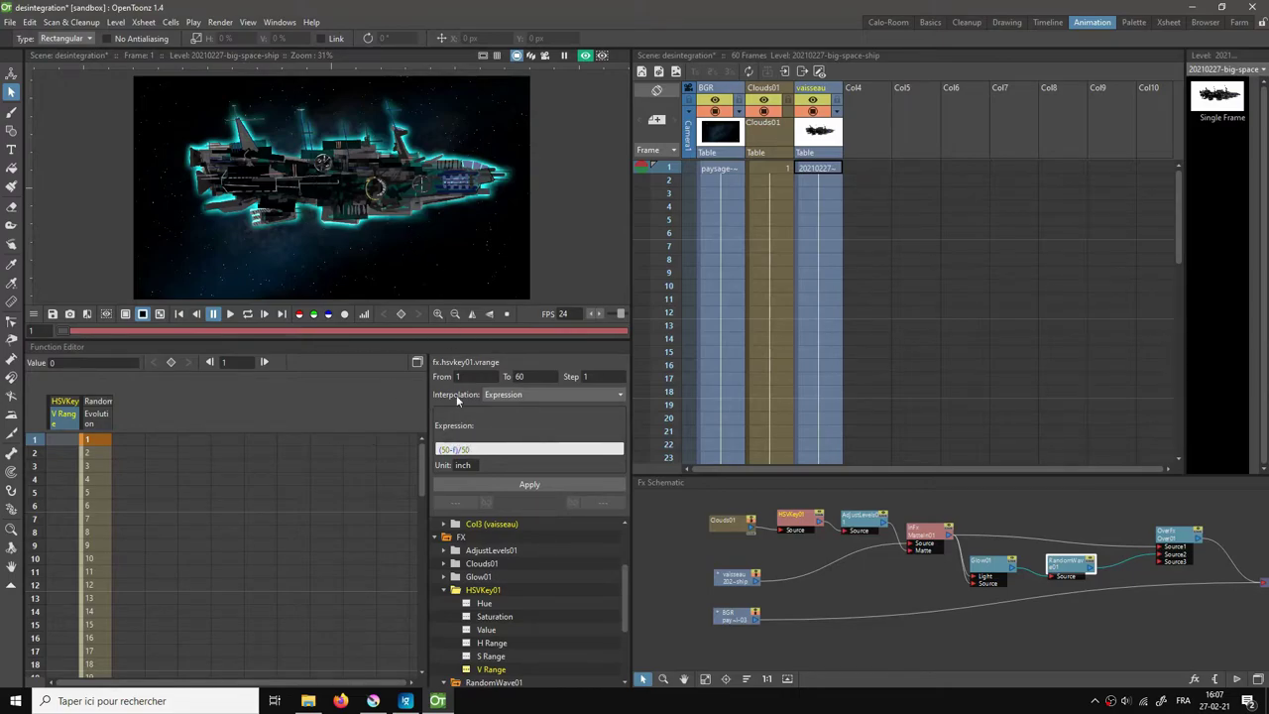
left_click(511, 485)
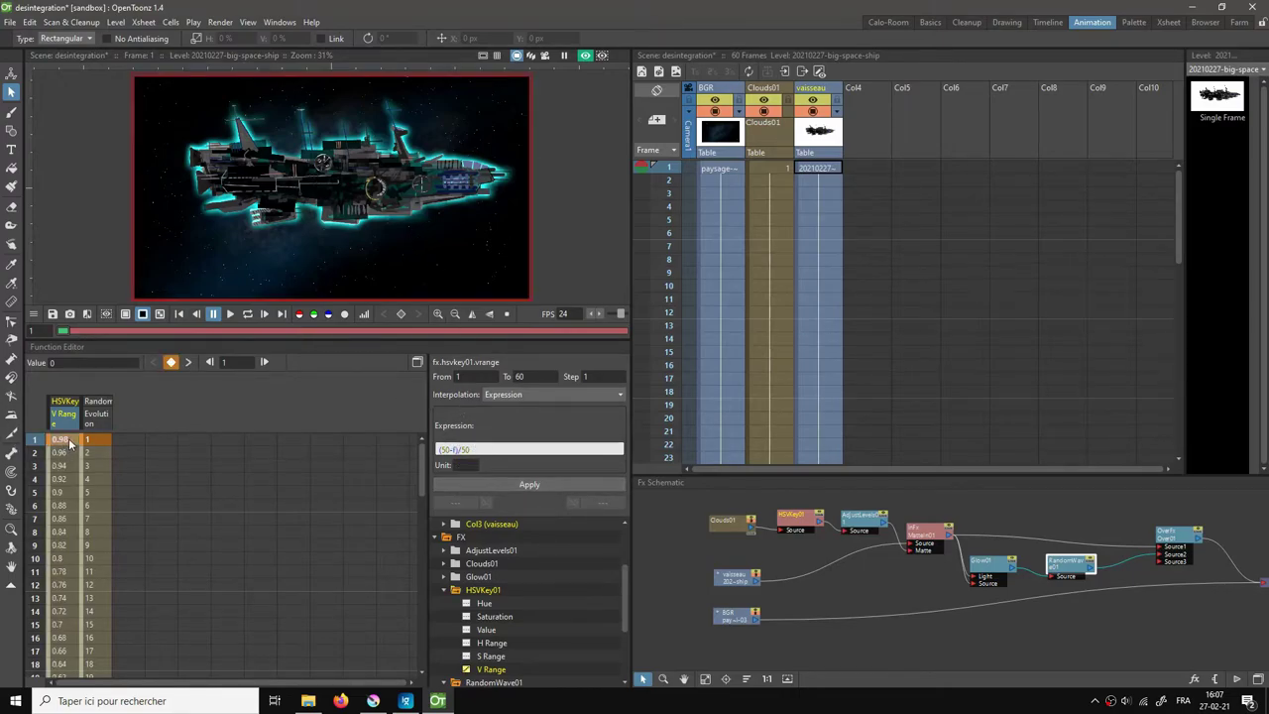
Step: Examine the HSVKey01 V Range values from the first to the last frame in the Function Editor
scroll(62, 514, "down", 10)
left_click(60, 508)
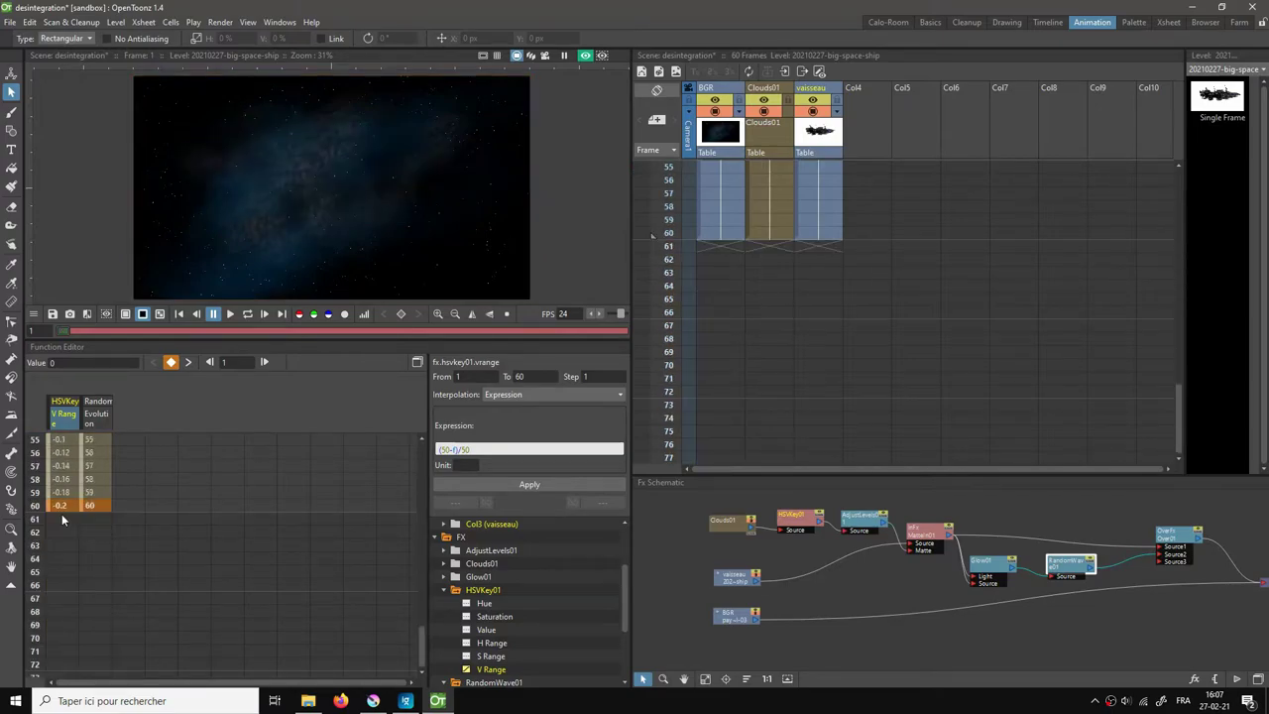
scroll(65, 508, "up", 4)
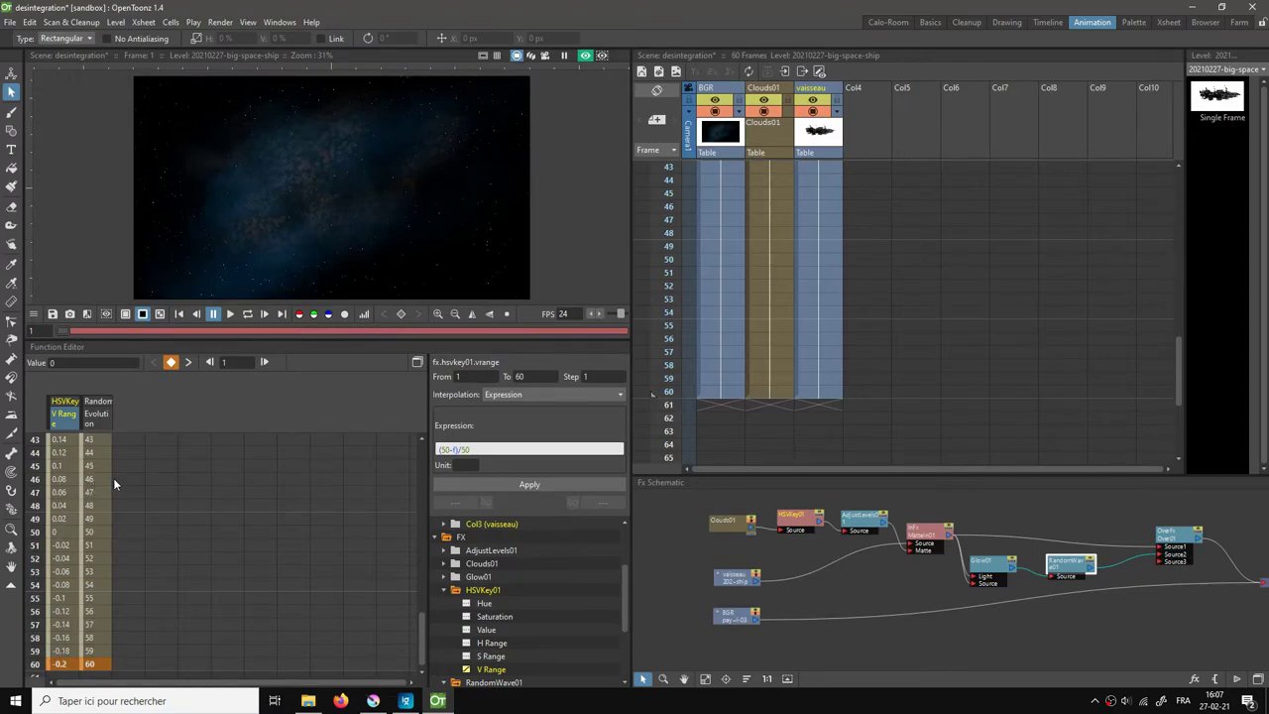
scroll(119, 483, "up", 14)
left_click(96, 442)
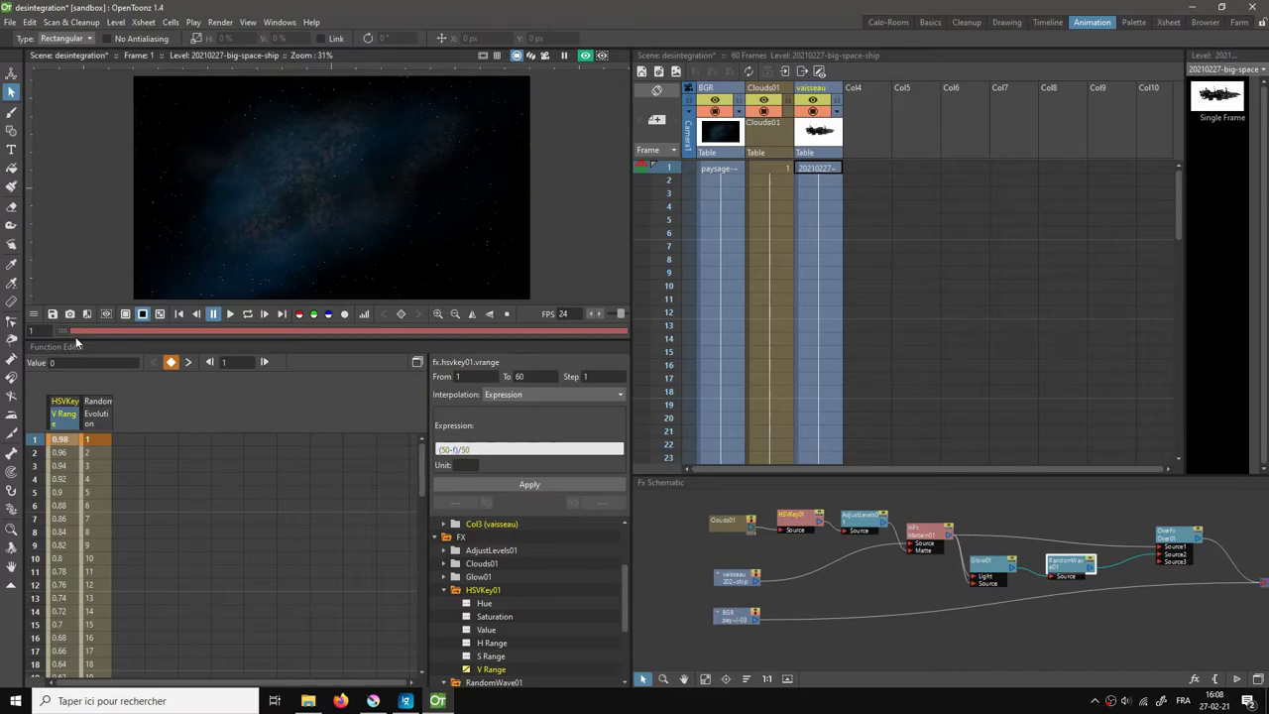
left_click(64, 443)
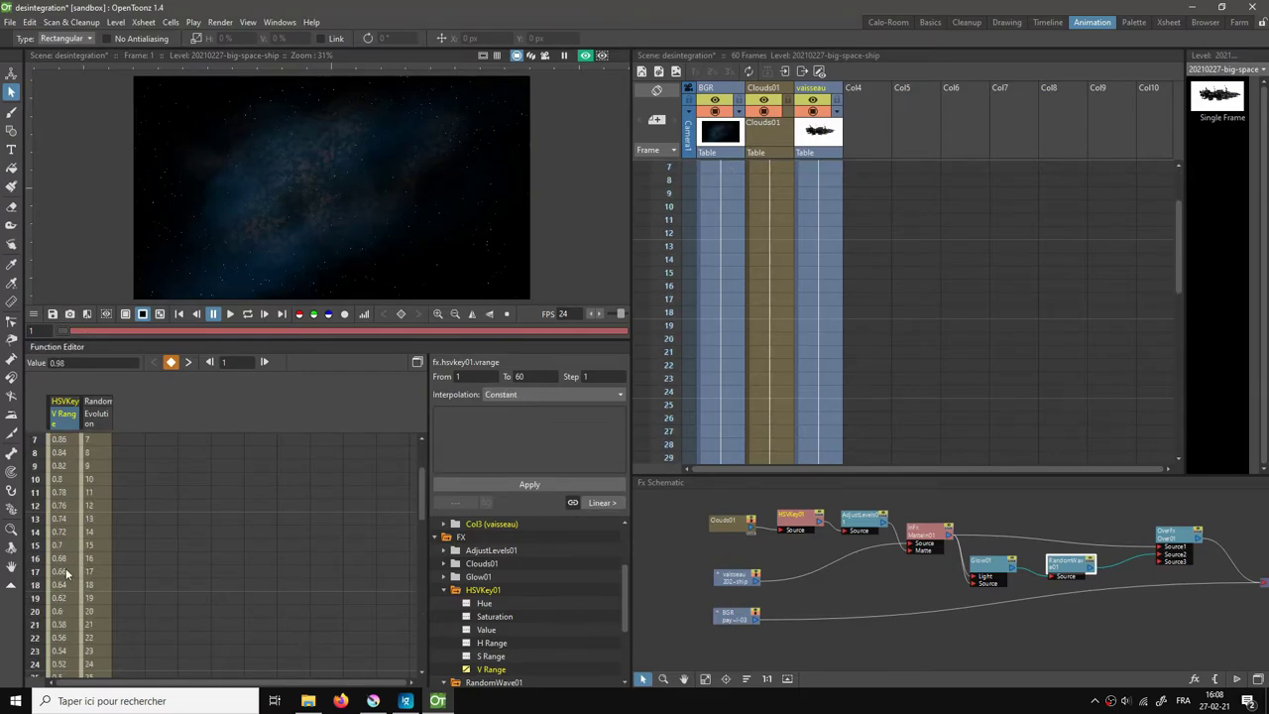
Step: Render a preview of frames 1 to 60 with the reversed V Range expression and play it in a loop
left_click(248, 22)
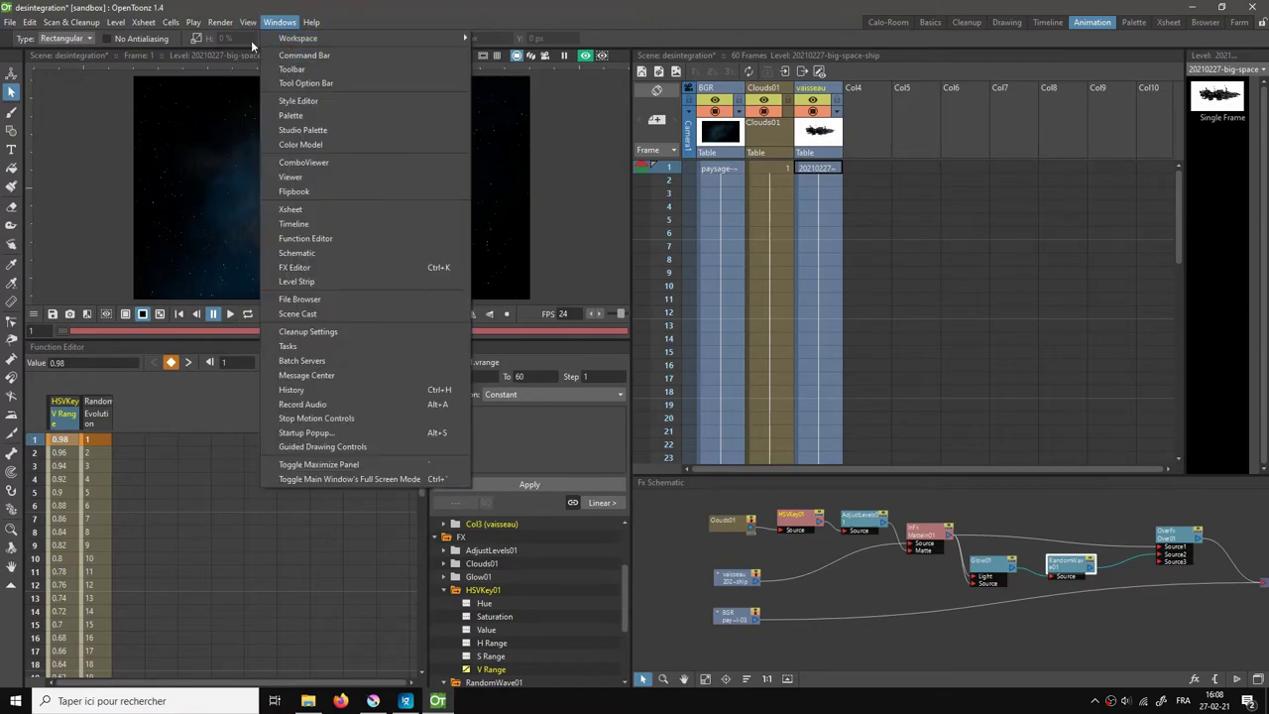
mouse_move(220, 23)
left_click(237, 52)
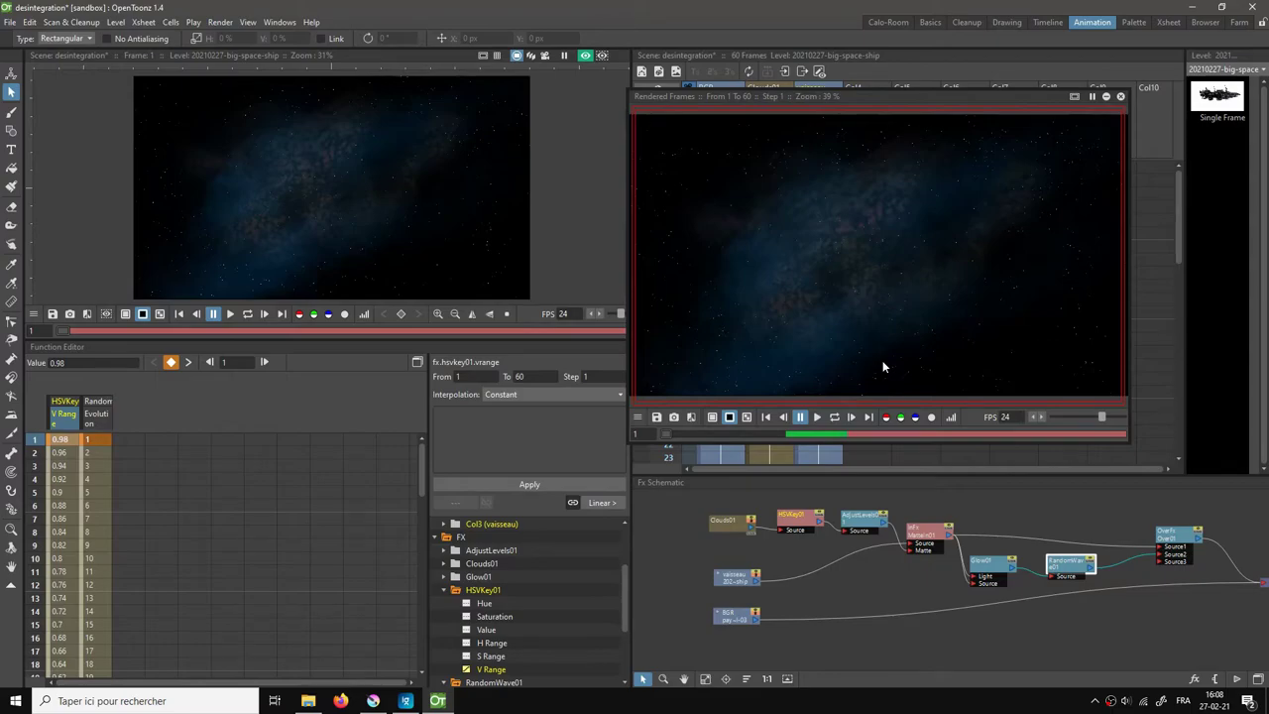
mouse_move(857, 93)
left_mouse_down()
mouse_move(871, 106)
mouse_move(836, 95)
left_mouse_up()
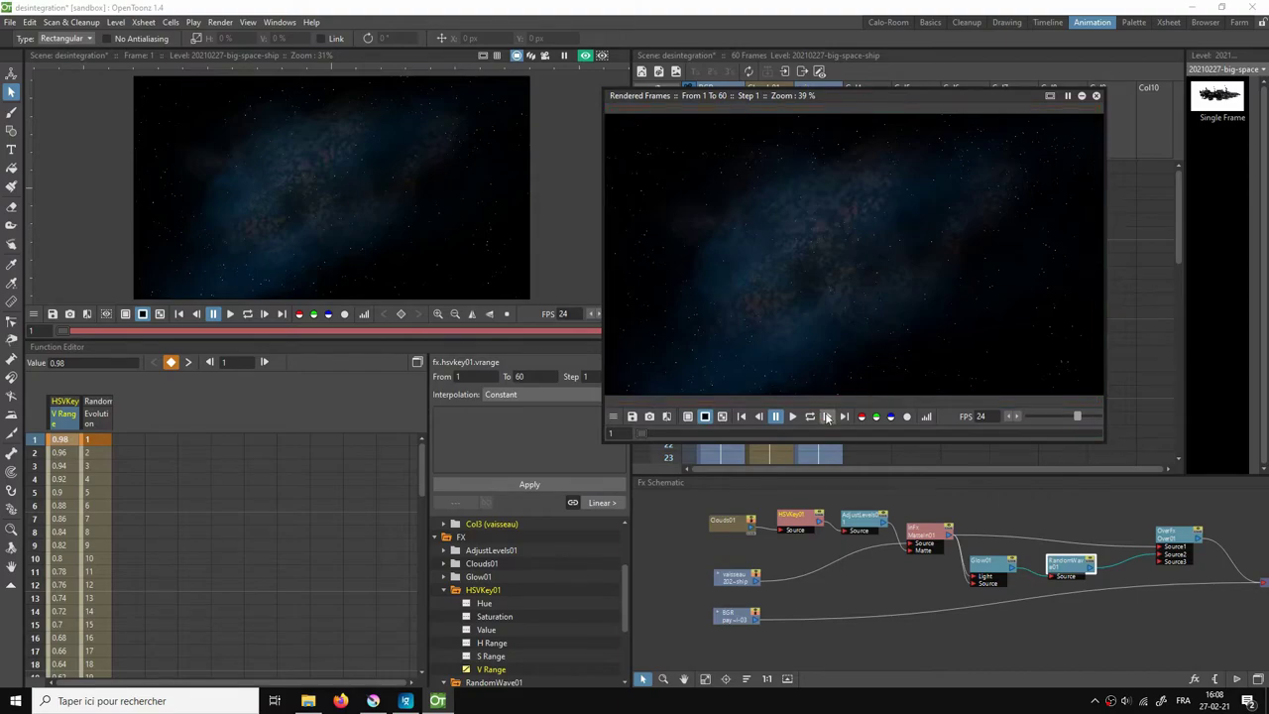
left_click(809, 416)
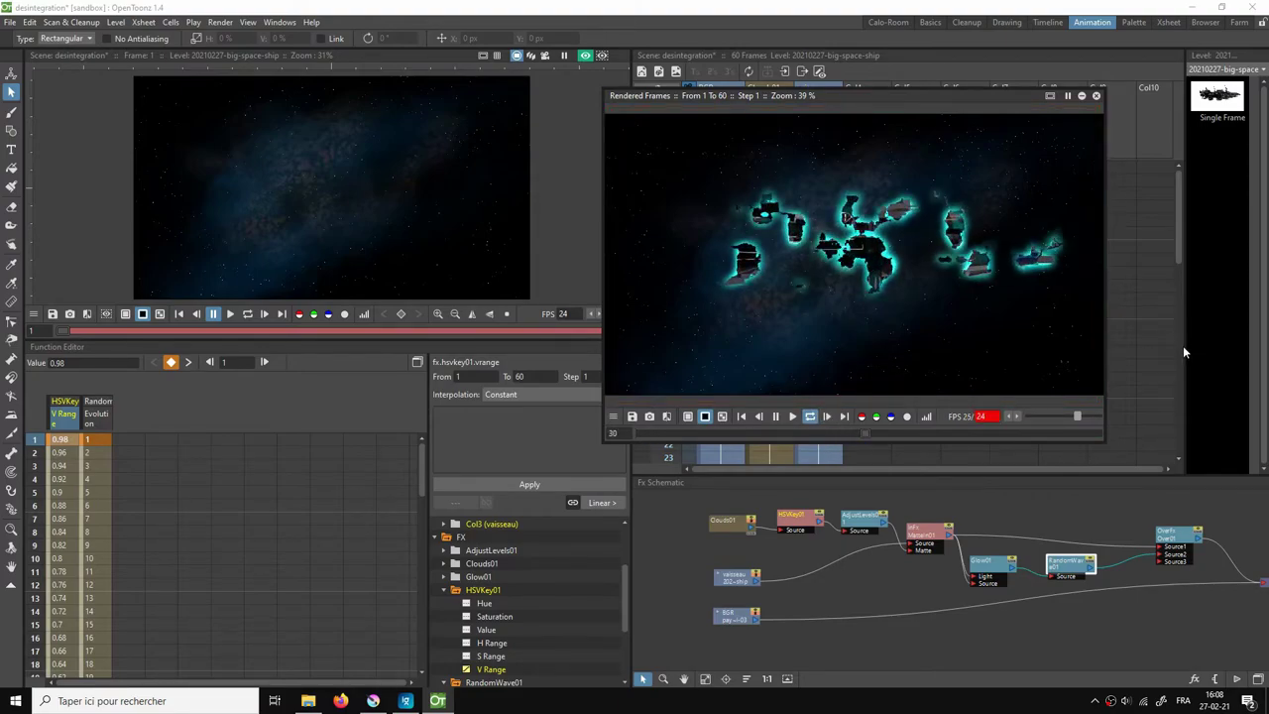
Step: View the looping rendered preview in full screen fitted to the window, and close it
right_click(970, 229)
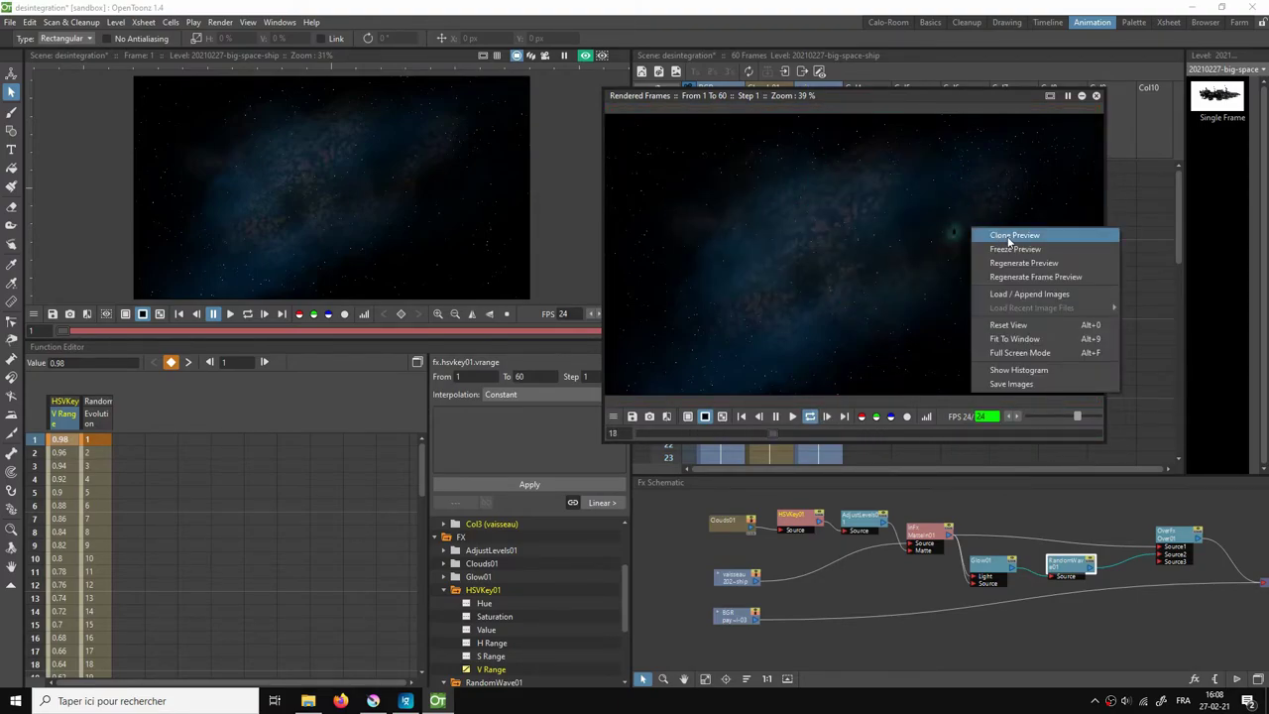
left_click(1031, 354)
right_click(838, 307)
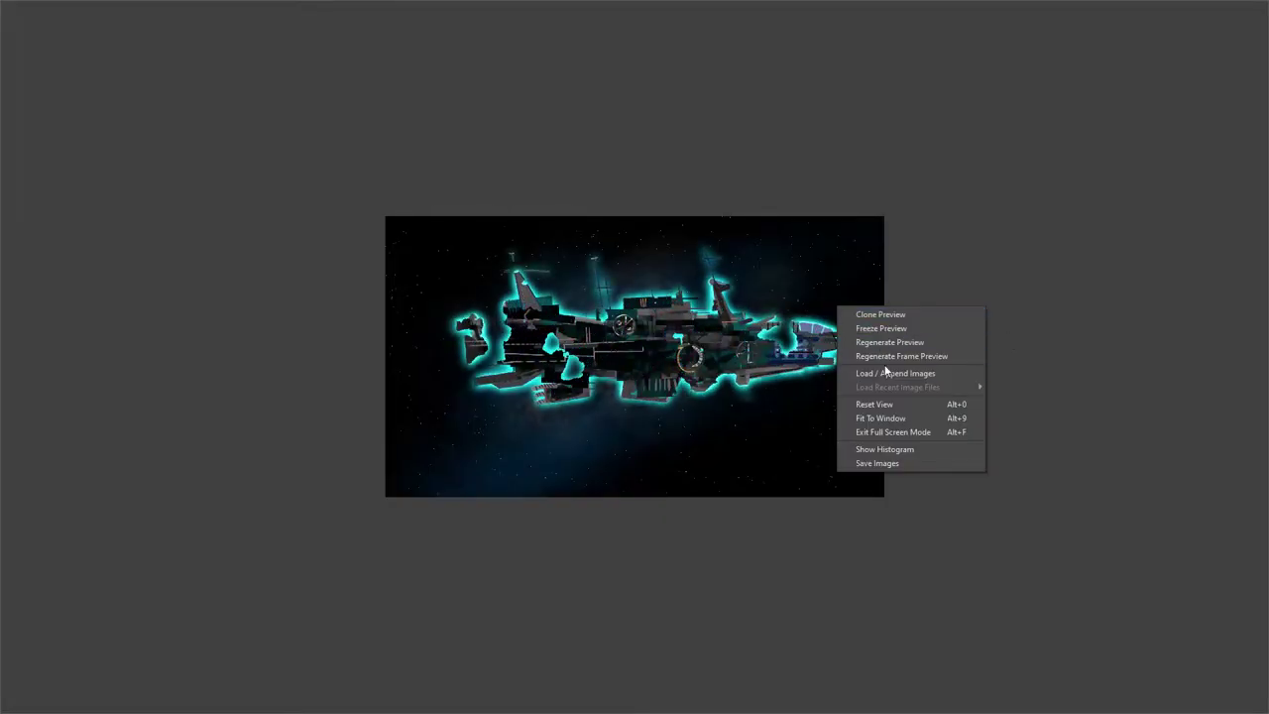
left_click(874, 418)
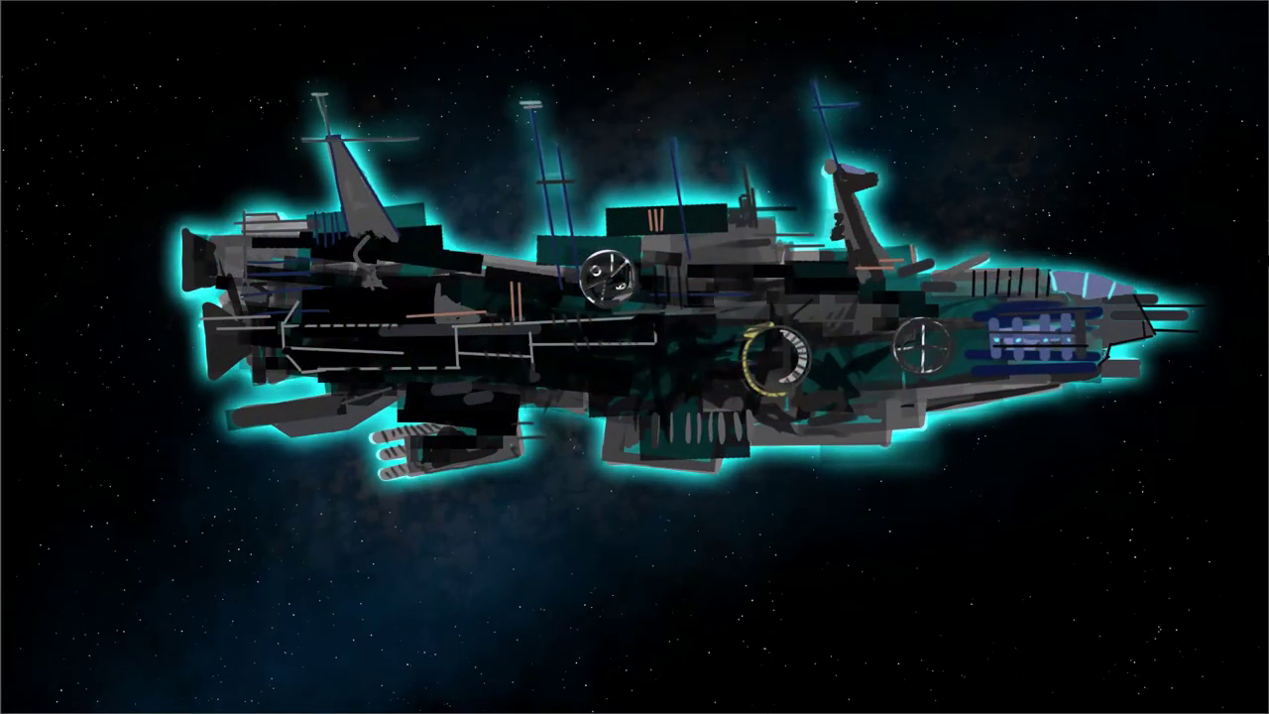
key("Escape")
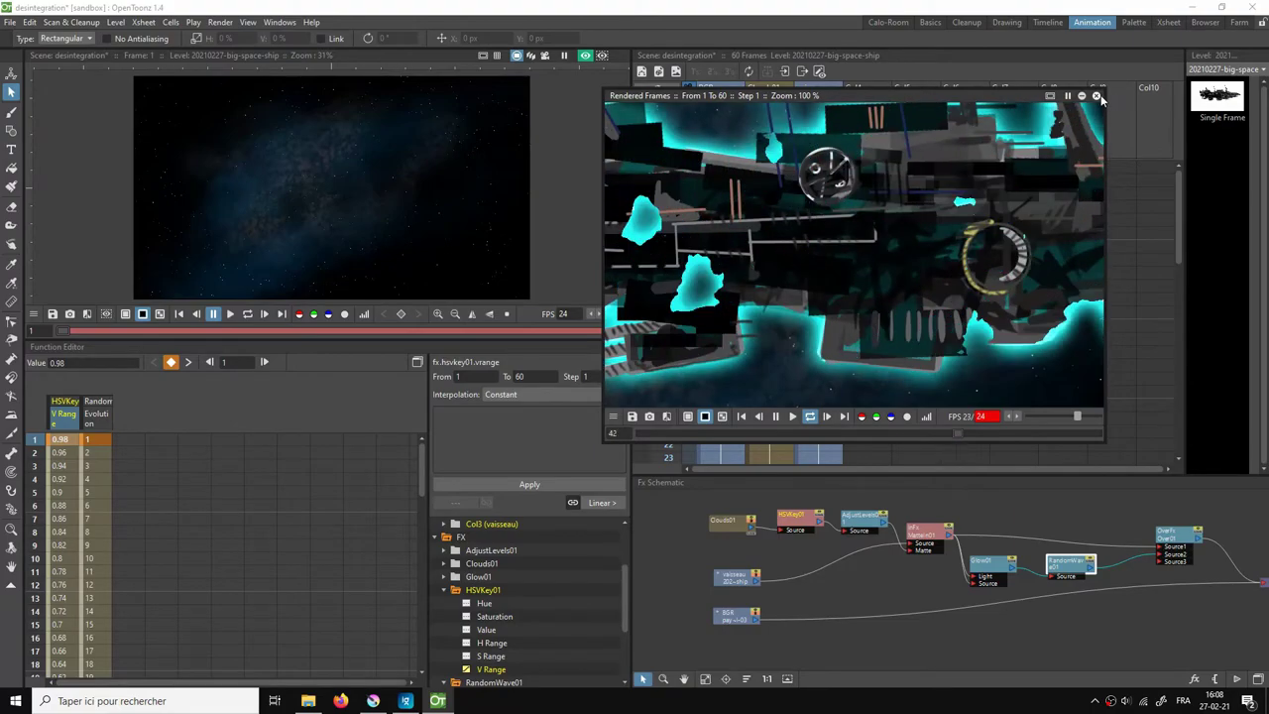
left_click(1096, 95)
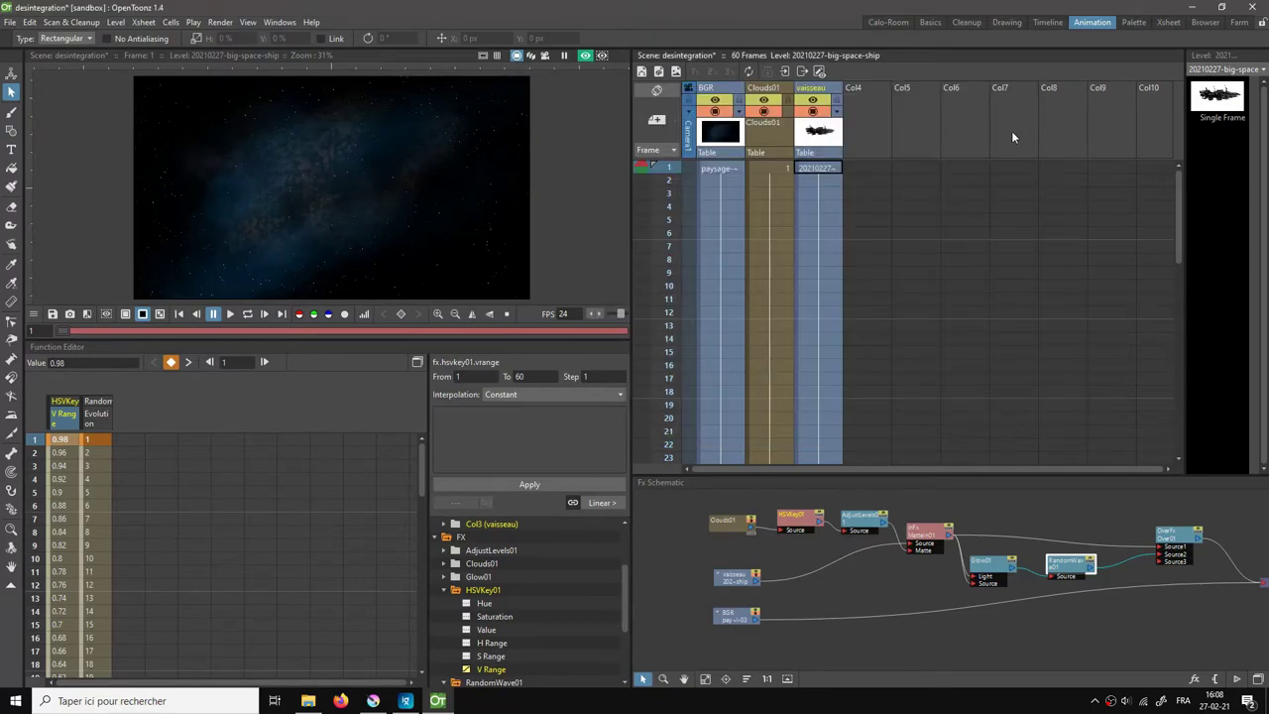
Step: Check the HSVKey01 V Range values around frame 50, and display the Glow01 Brightness channel in the Function Editor
scroll(183, 569, "down", 10)
left_click(91, 584)
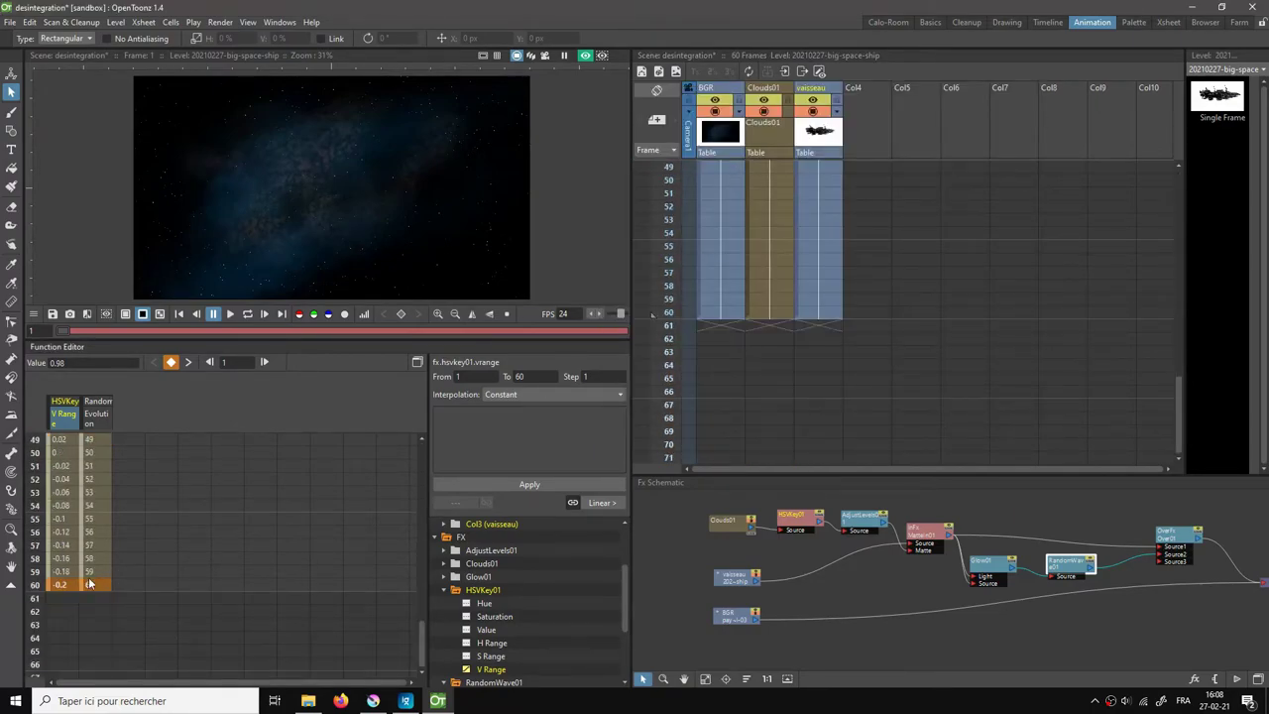
scroll(59, 585, "up", 2)
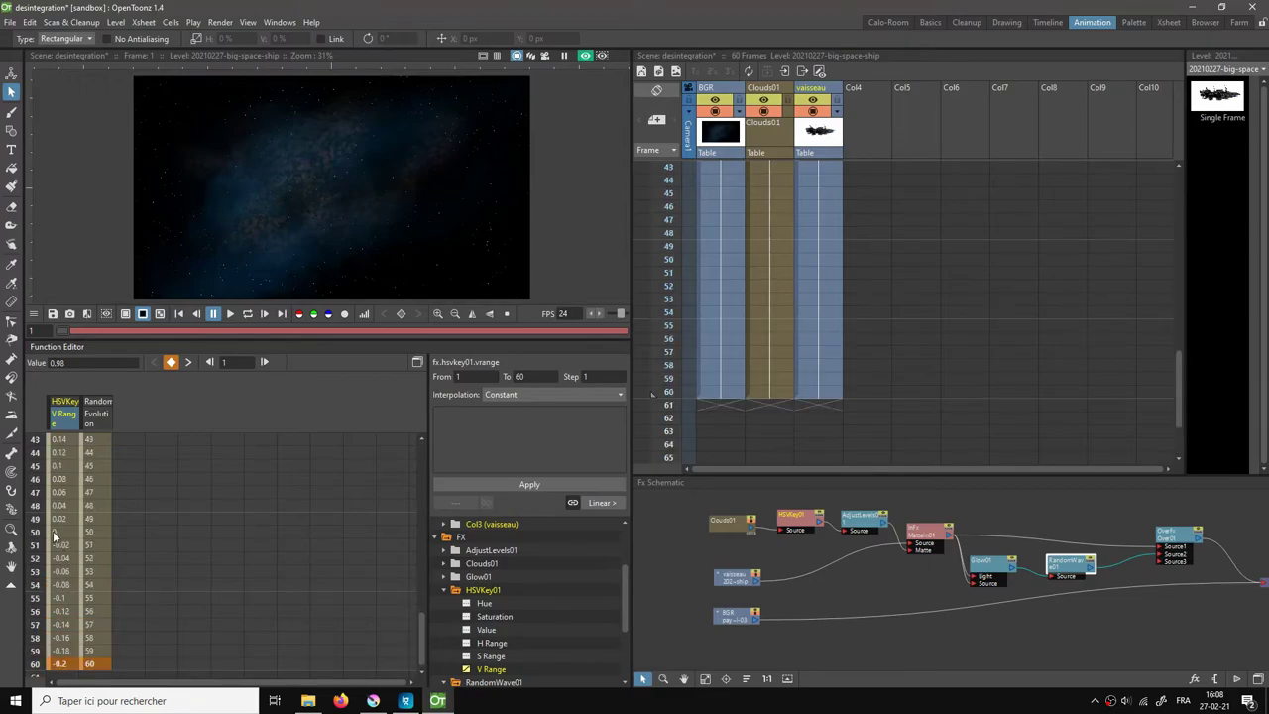
left_click(55, 536)
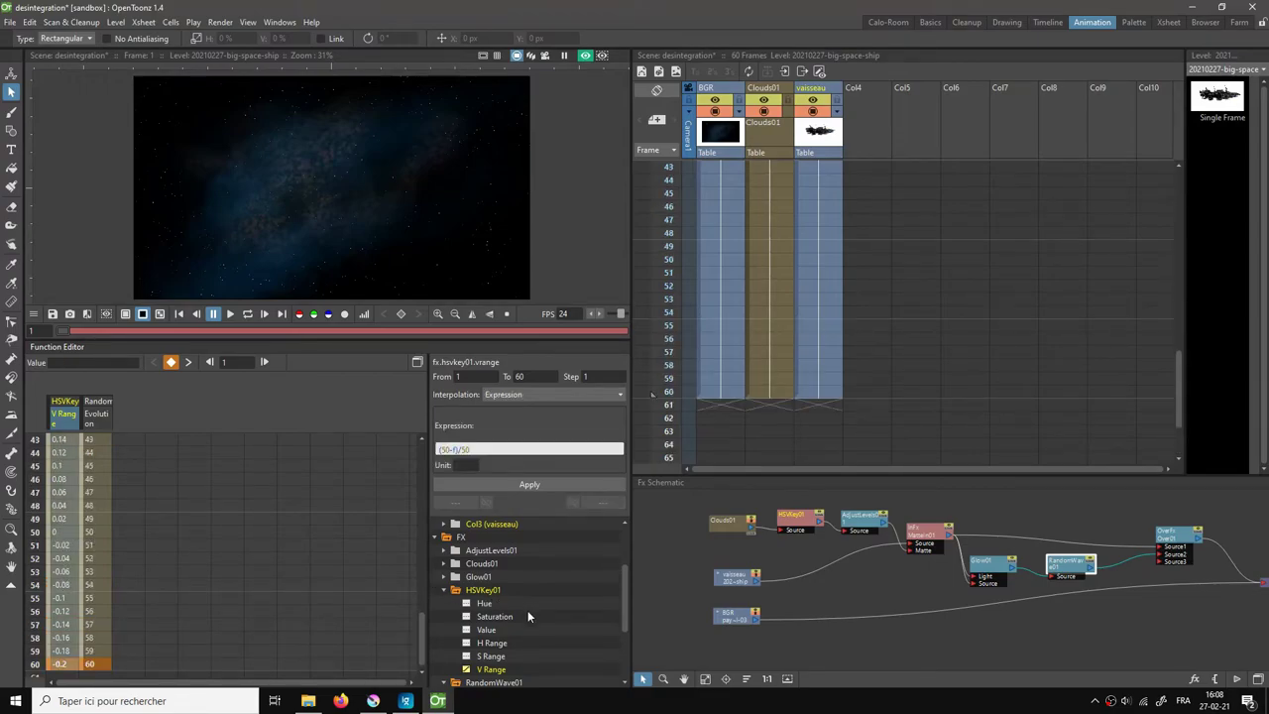
left_click(444, 590)
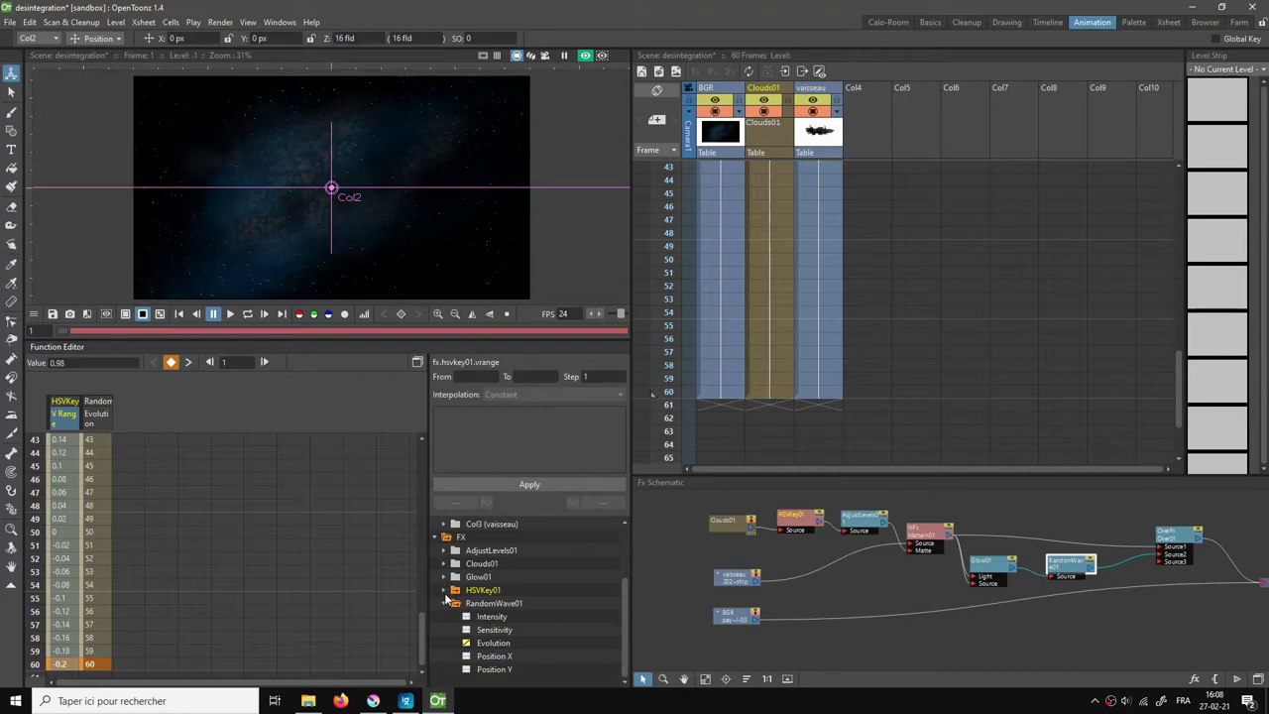
left_click(443, 604)
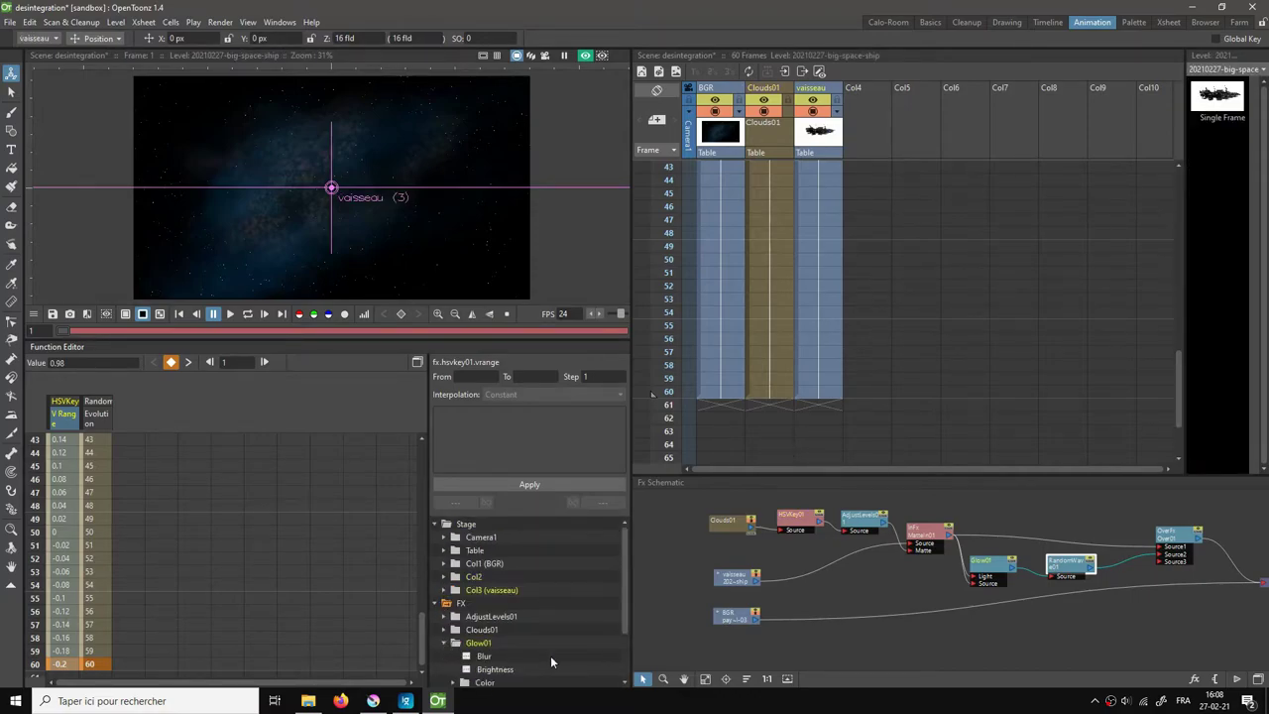
left_click(444, 642)
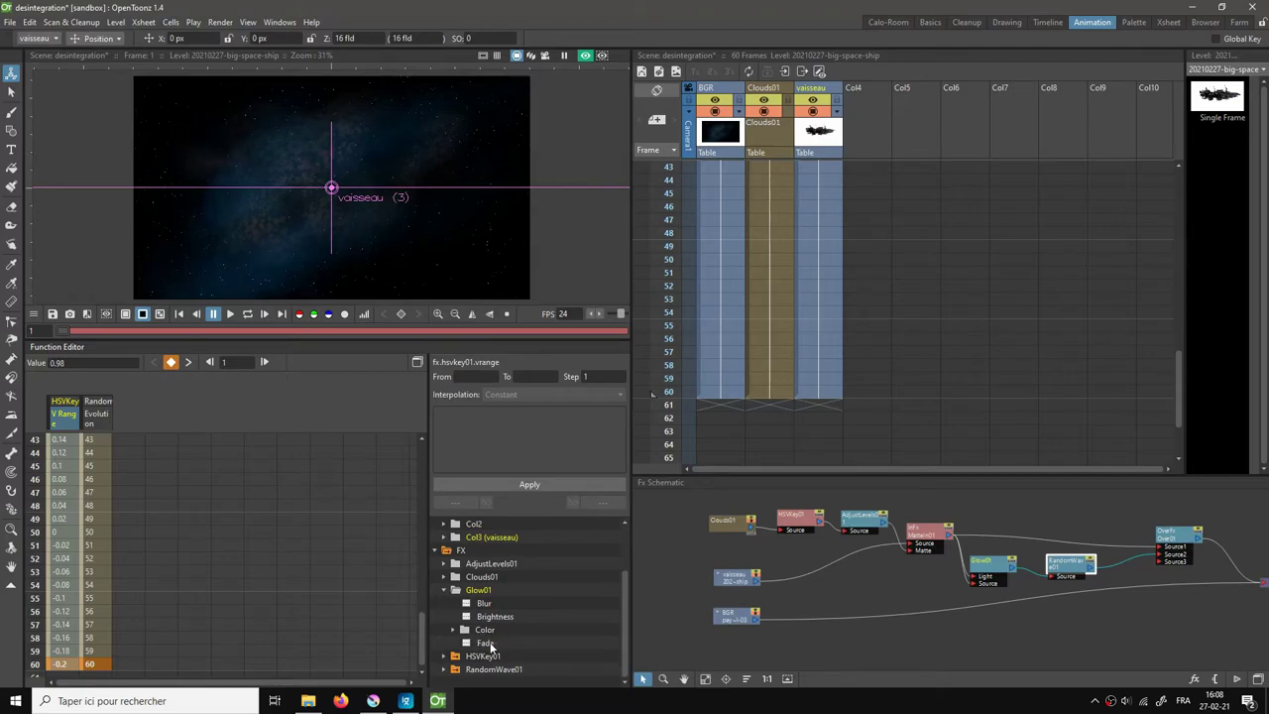
left_click(467, 617)
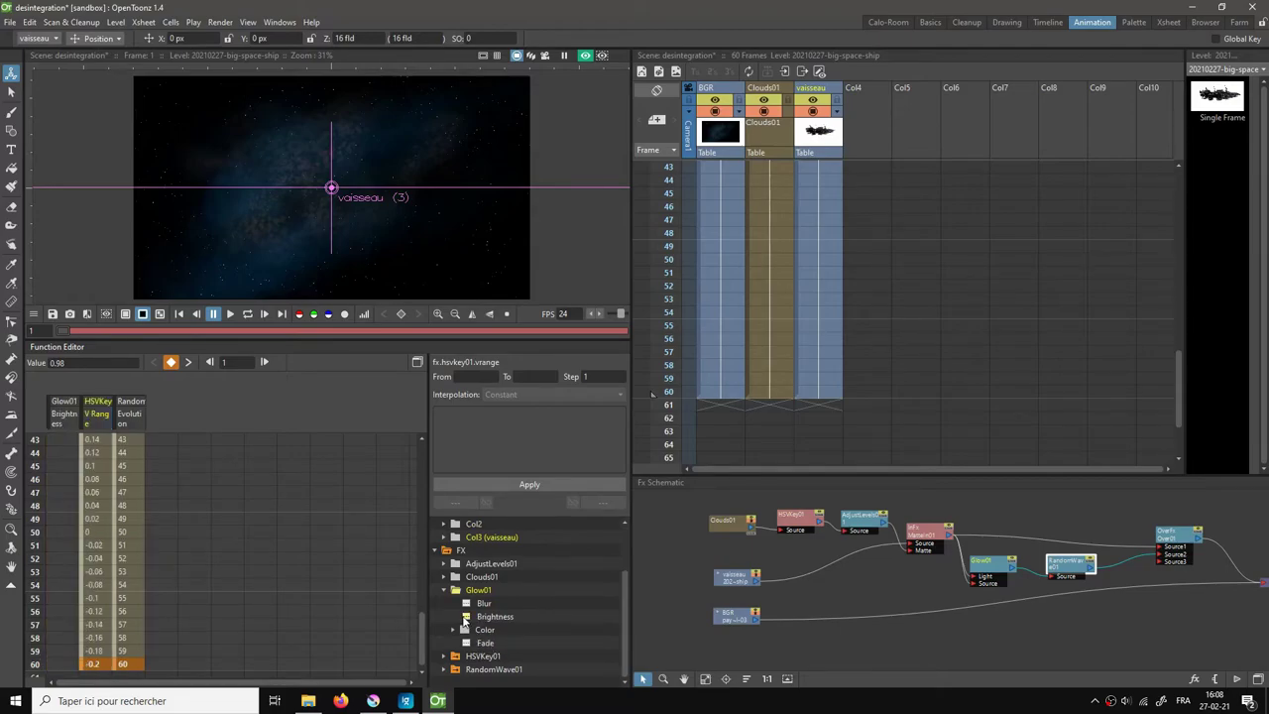
left_click(484, 616)
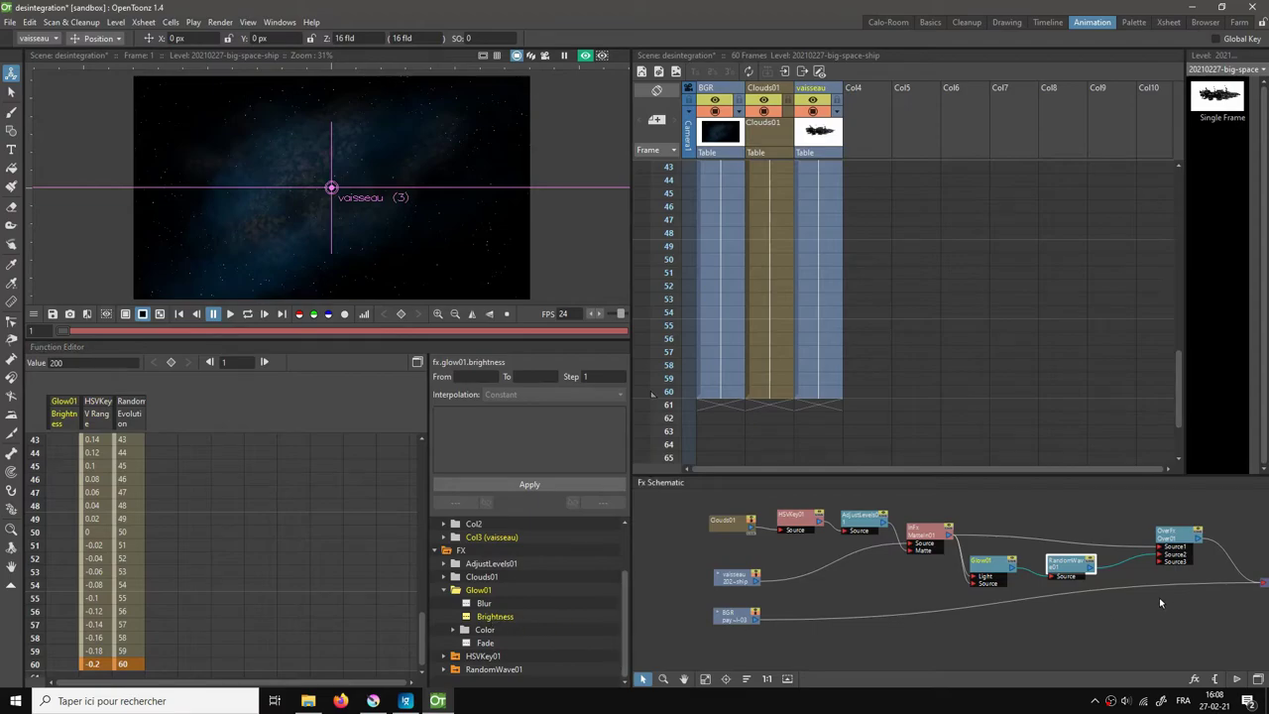
Step: Keyframe the Glow01 Brightness at 200 on frame 1 and set its interpolation to Linear
double_click(990, 564)
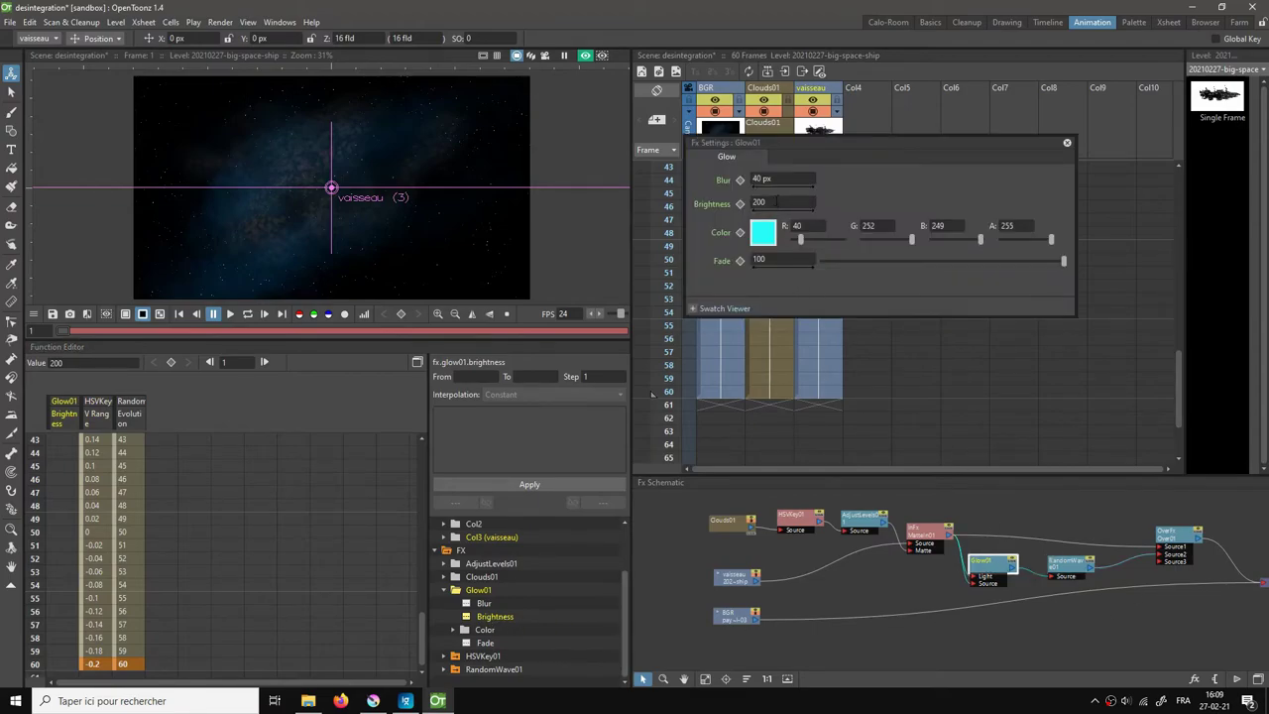
key("alt+comma")
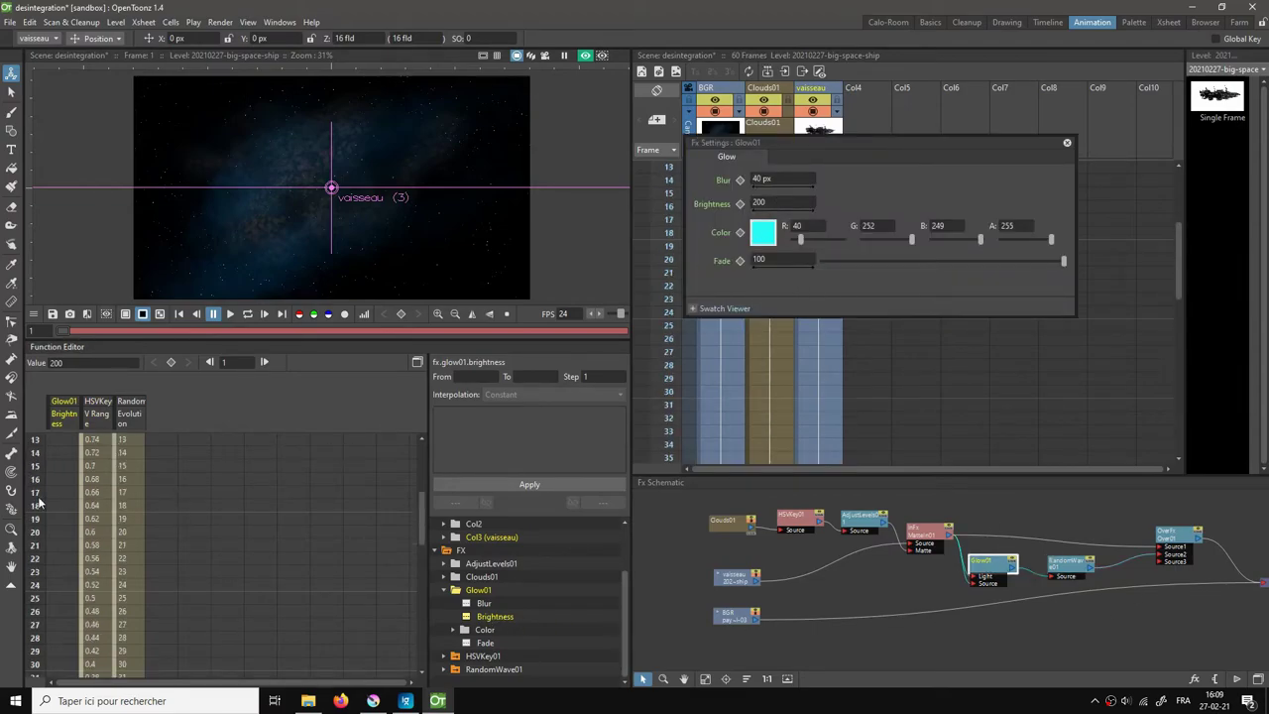
left_click(57, 443)
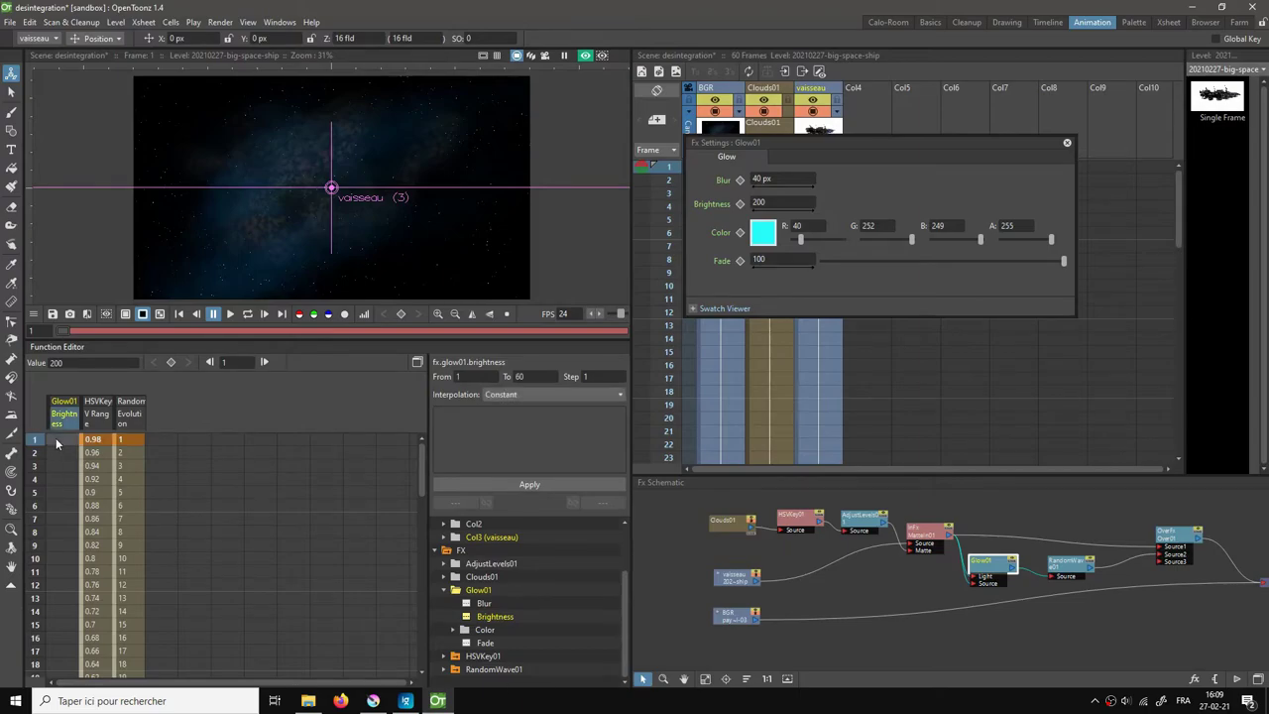
double_click(56, 437)
type("00")
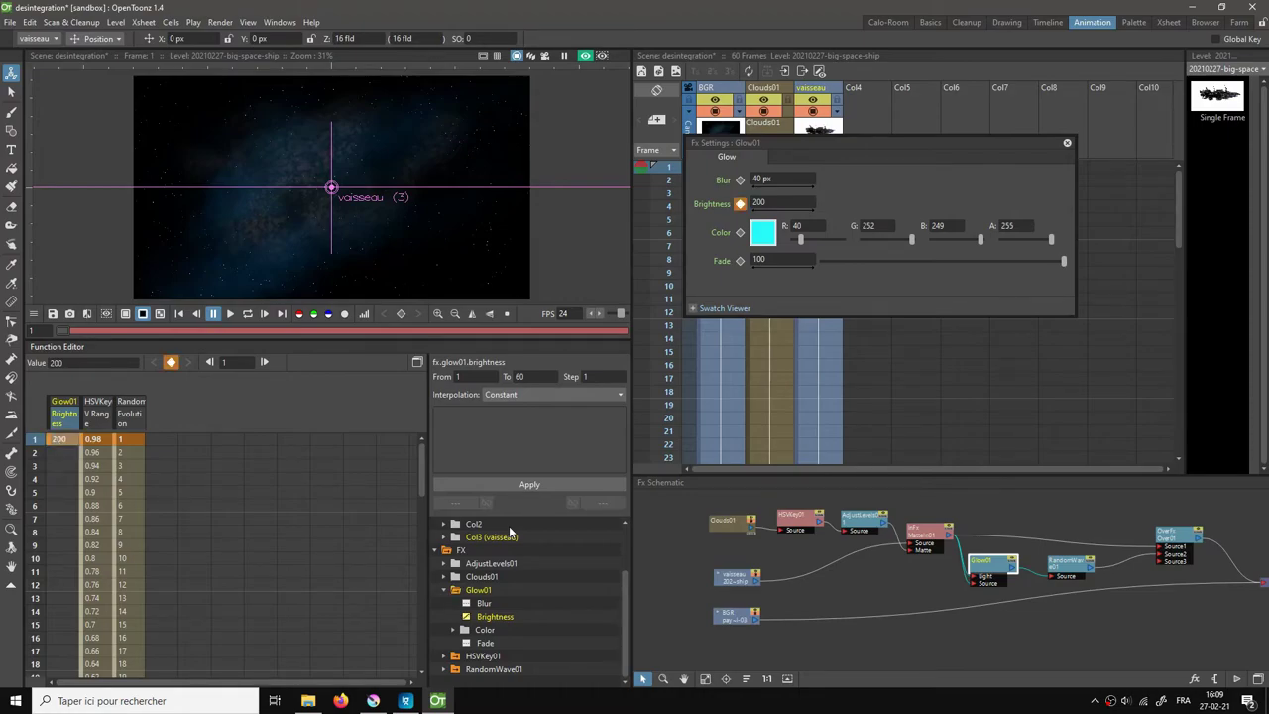
left_click(509, 394)
left_click(506, 408)
Step: Keyframe the Glow01 Brightness at 200 on frame 50
scroll(53, 608, "down", 12)
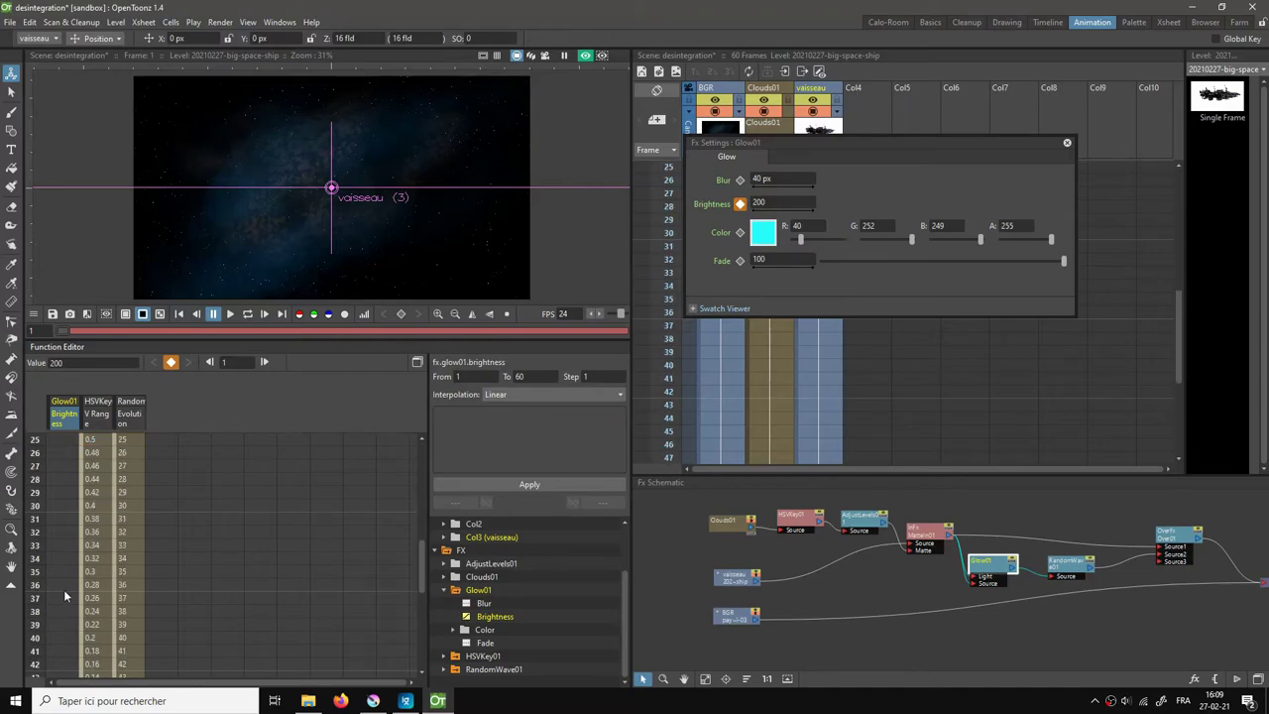
left_click(39, 611)
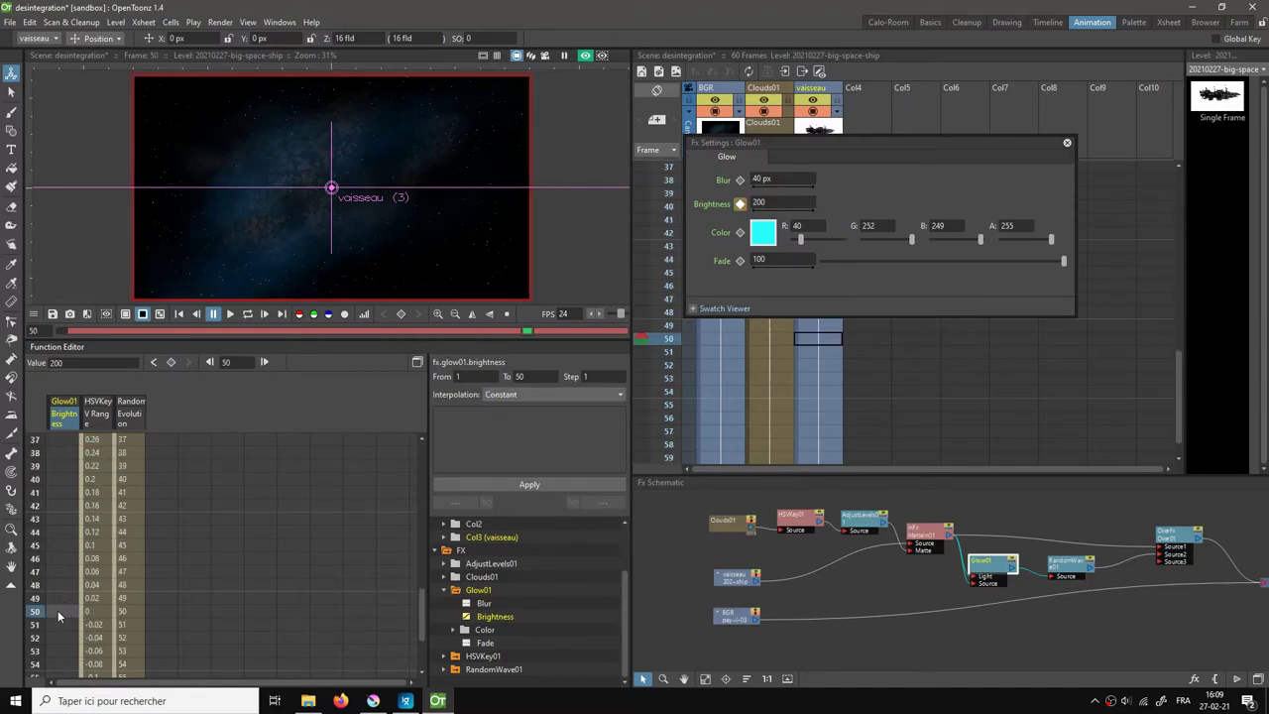
double_click(57, 616)
key("Return")
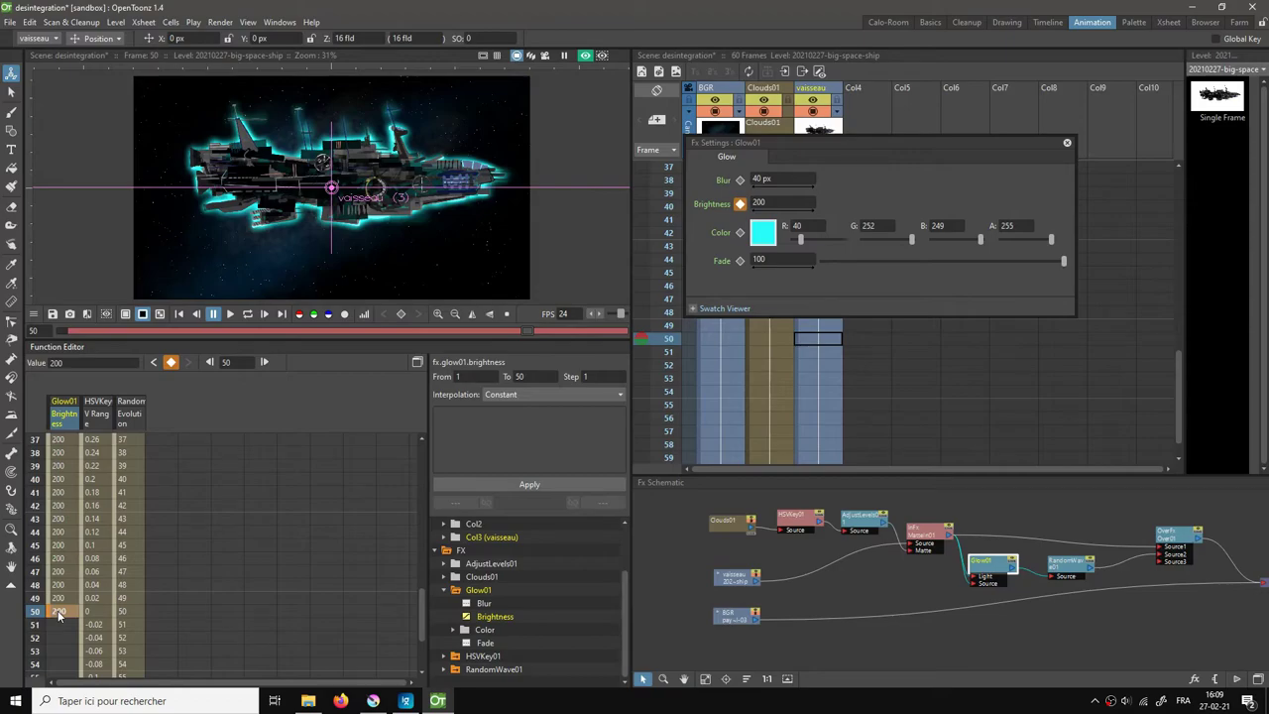
Step: Keyframe the Glow01 Brightness at 0 on frame 55 so the glow fades out
scroll(61, 617, "down", 2)
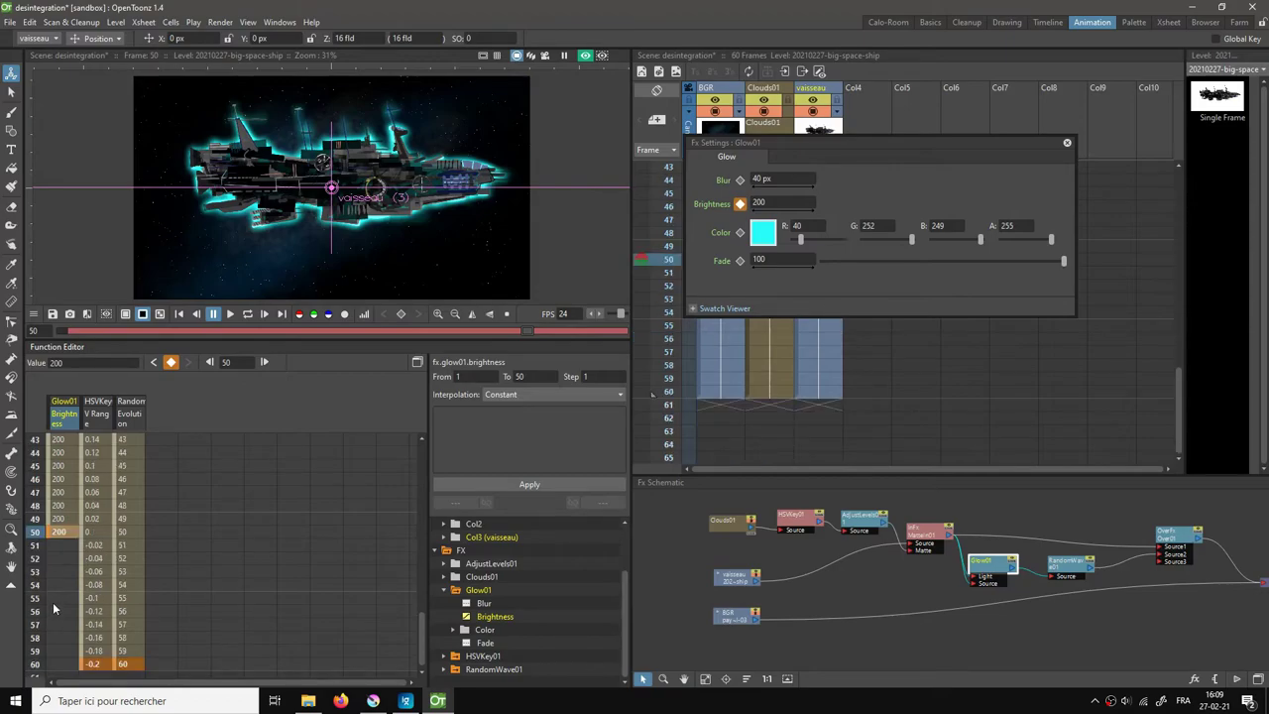
left_click(60, 544)
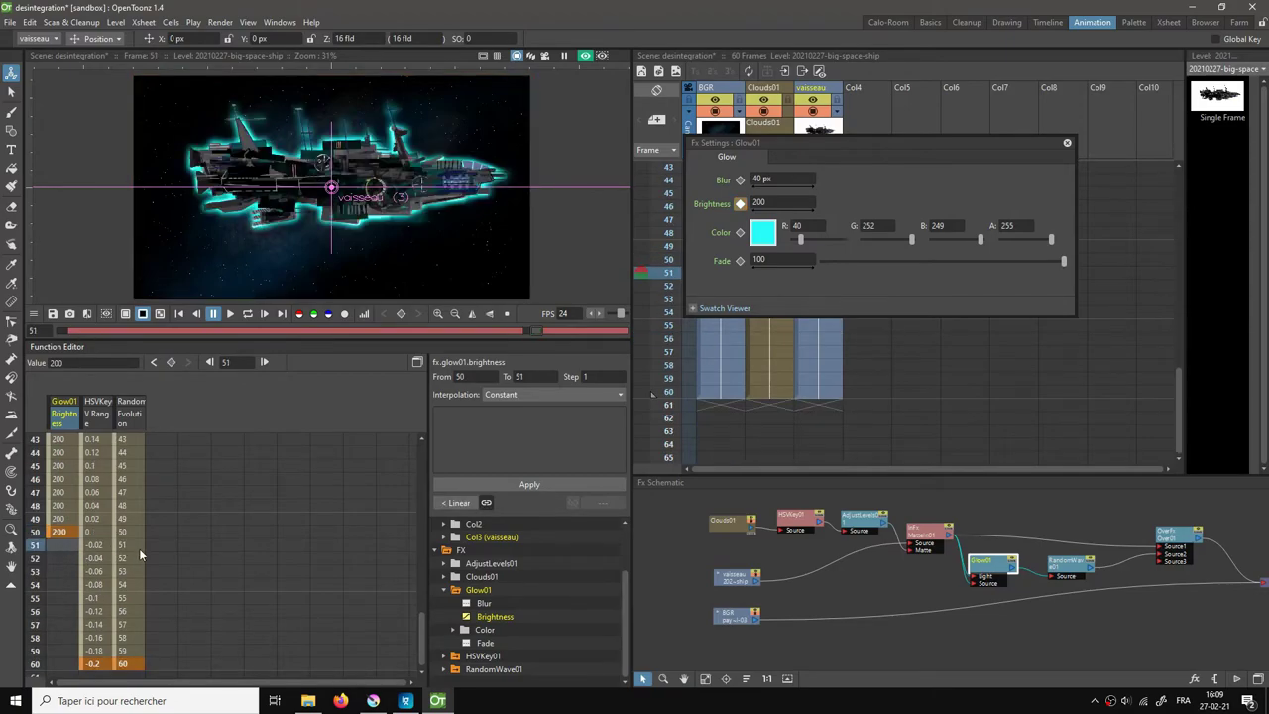
left_click(68, 599)
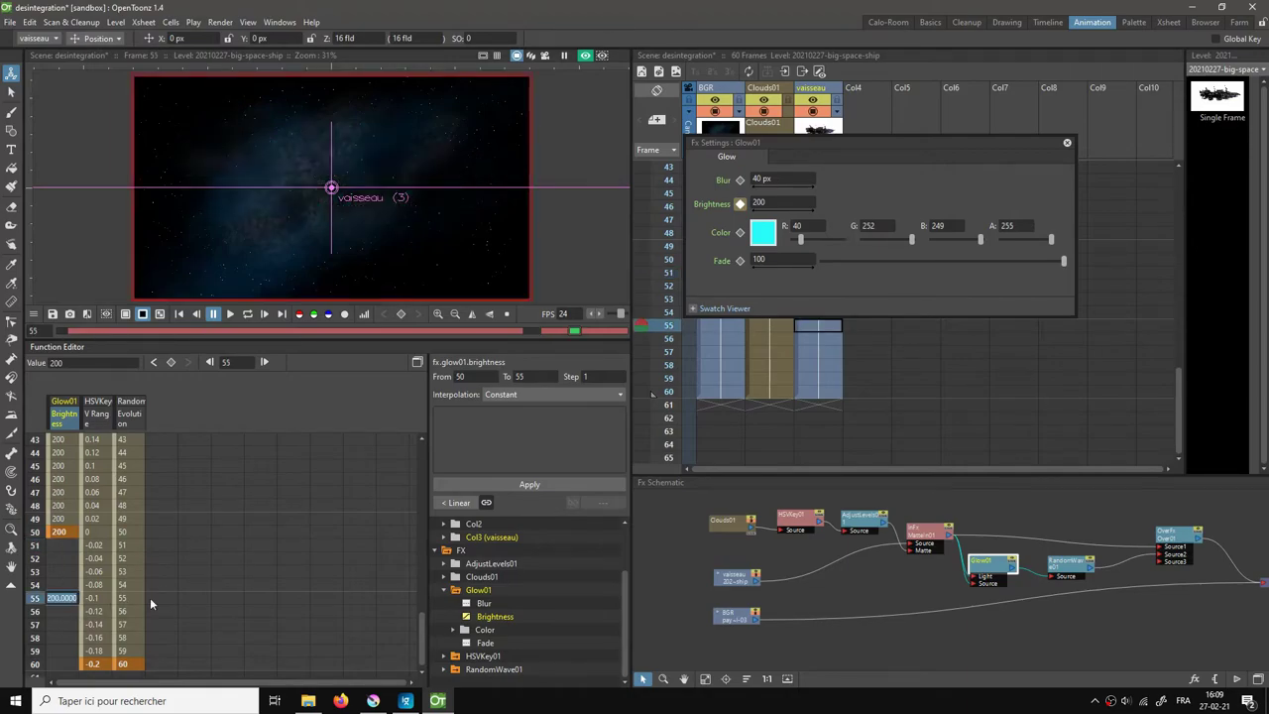
type("0")
key("Return")
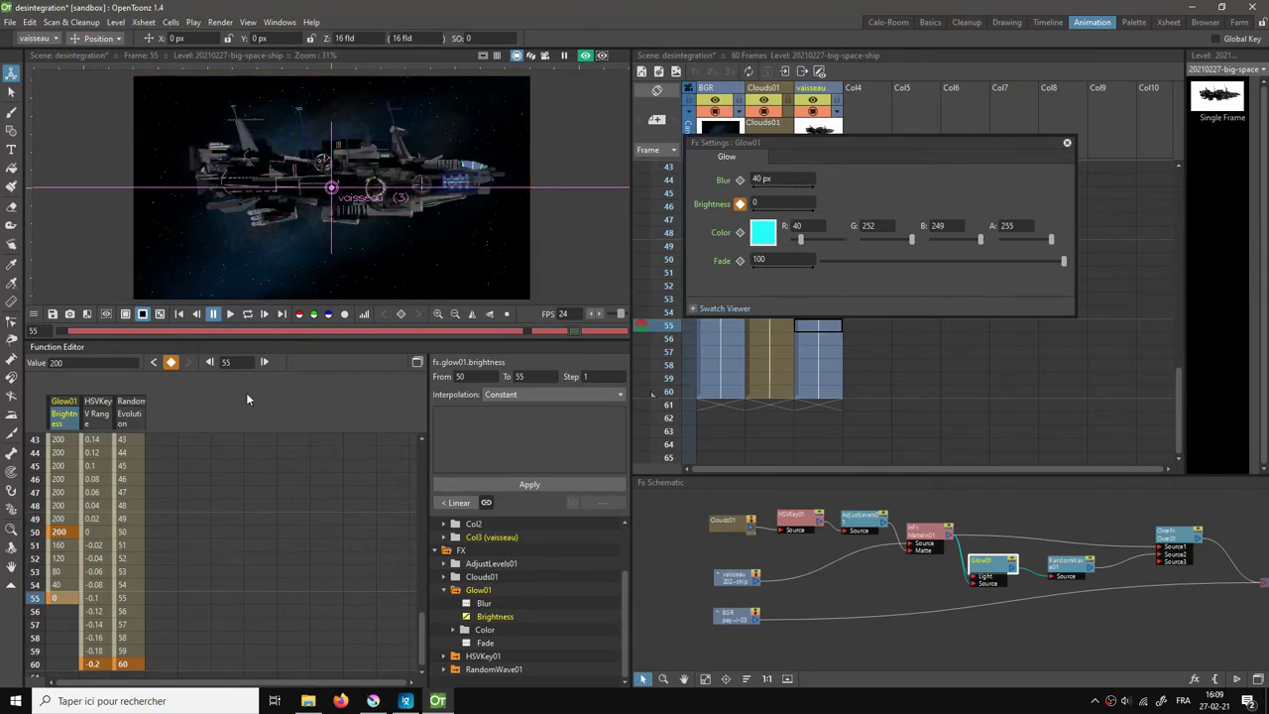
Step: Play the animation in a loop in the viewer to check the glow fade, and stop playback
left_click(150, 492)
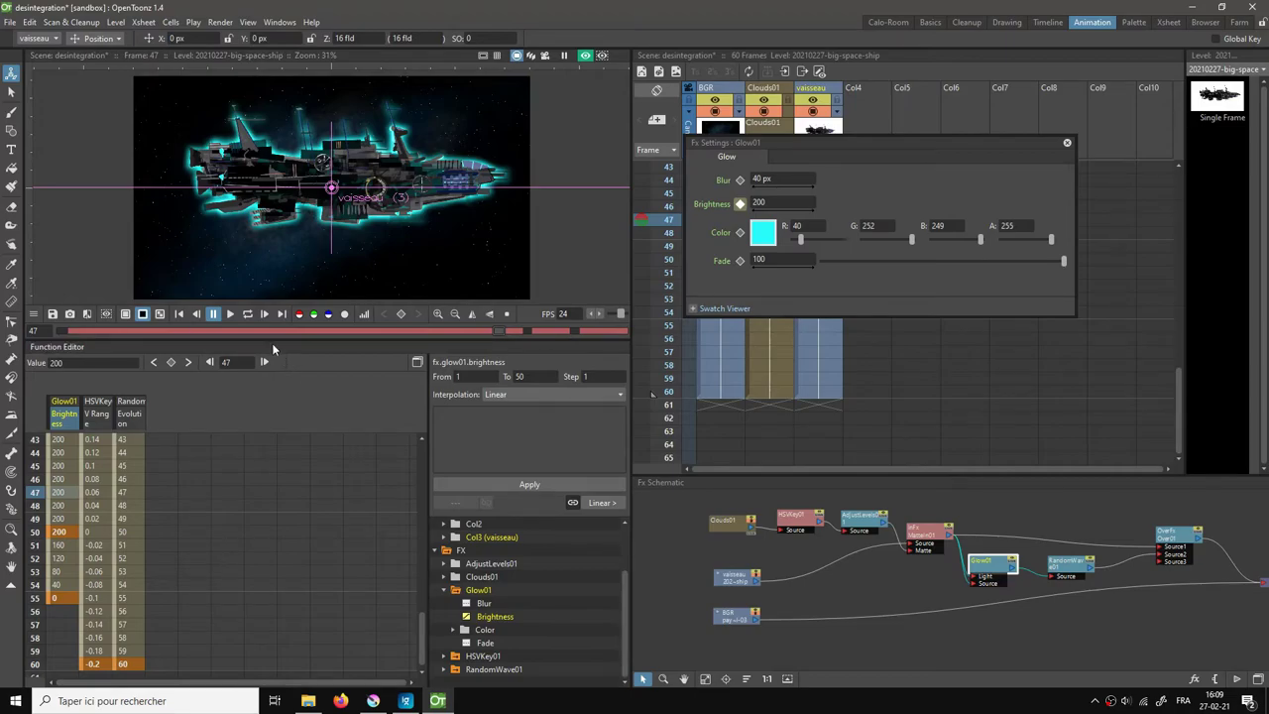
left_click(247, 314)
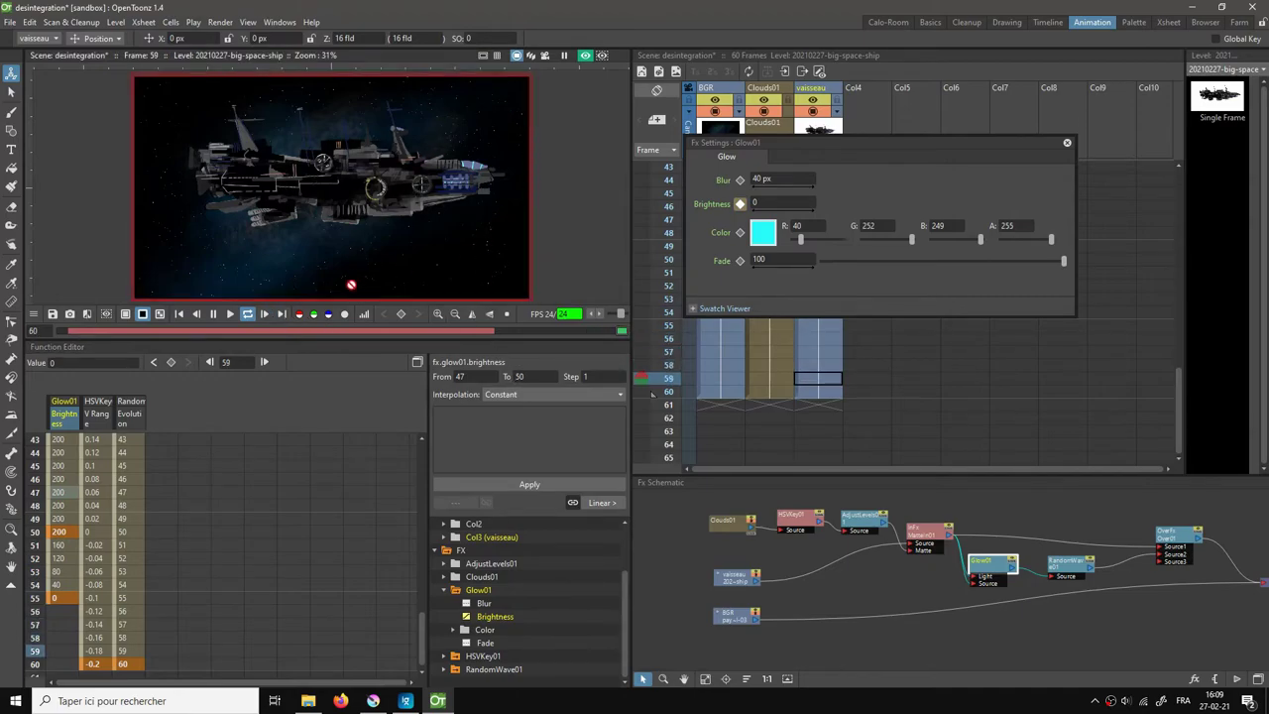
left_click(212, 313)
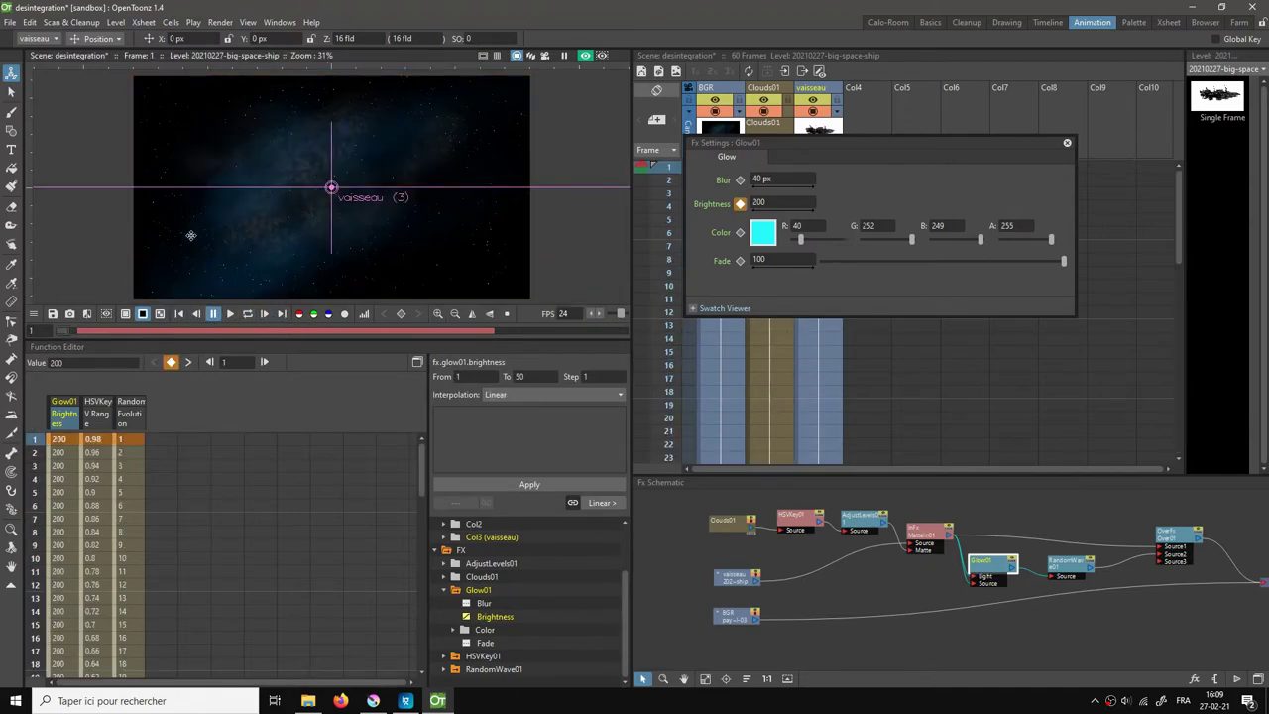
Step: Render a preview with the fading glow, watch it looping and fitted to the window, and close it along with the Glow01 settings
left_click(216, 22)
left_click(238, 56)
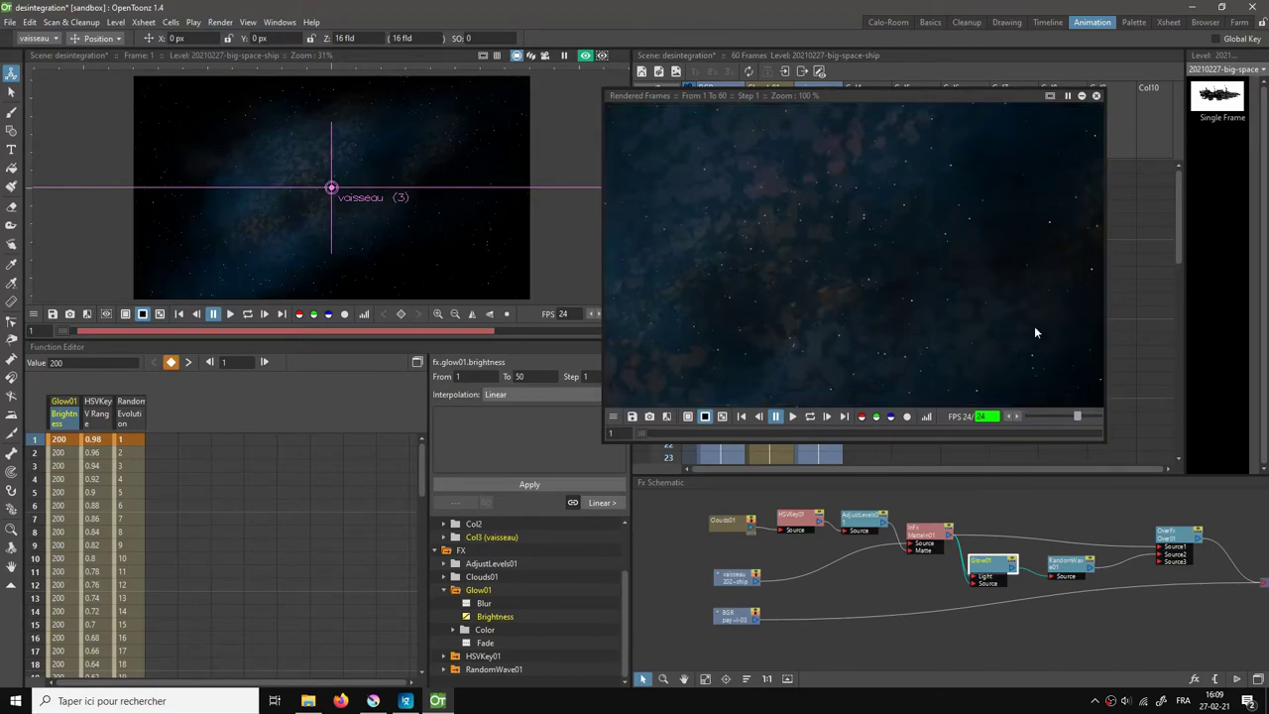
left_click(804, 417)
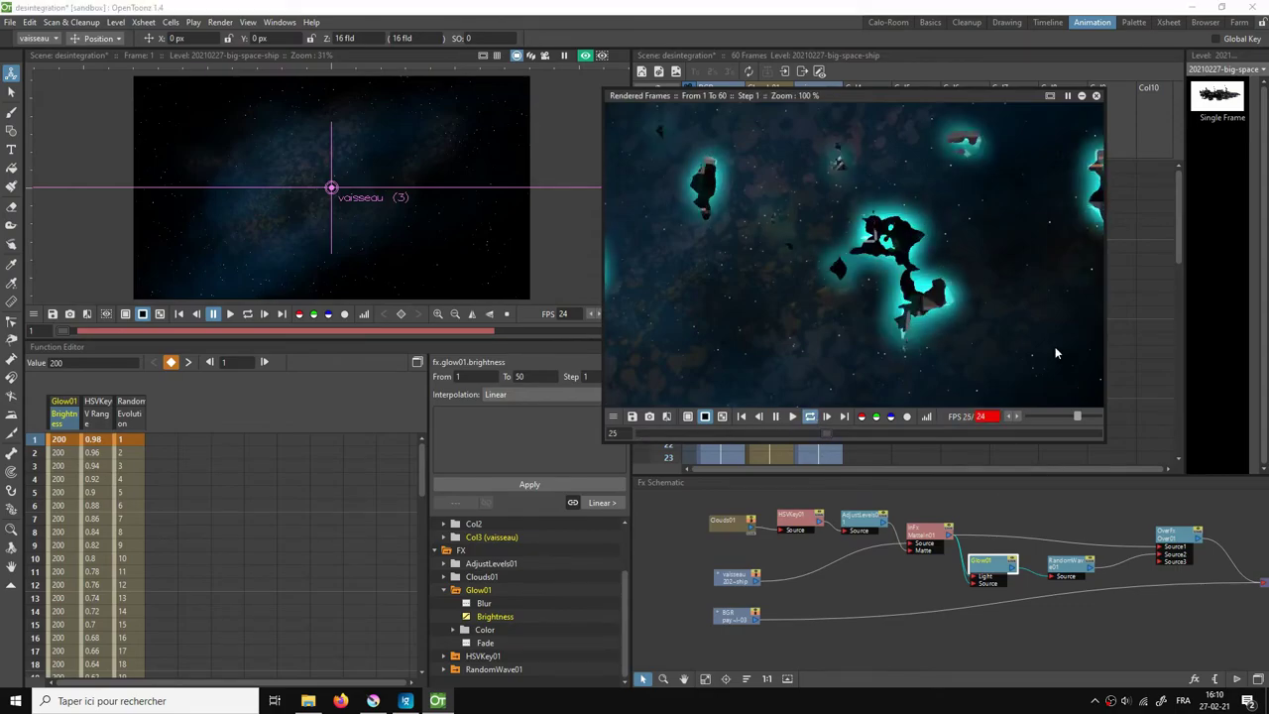
scroll(966, 294, "down", 3)
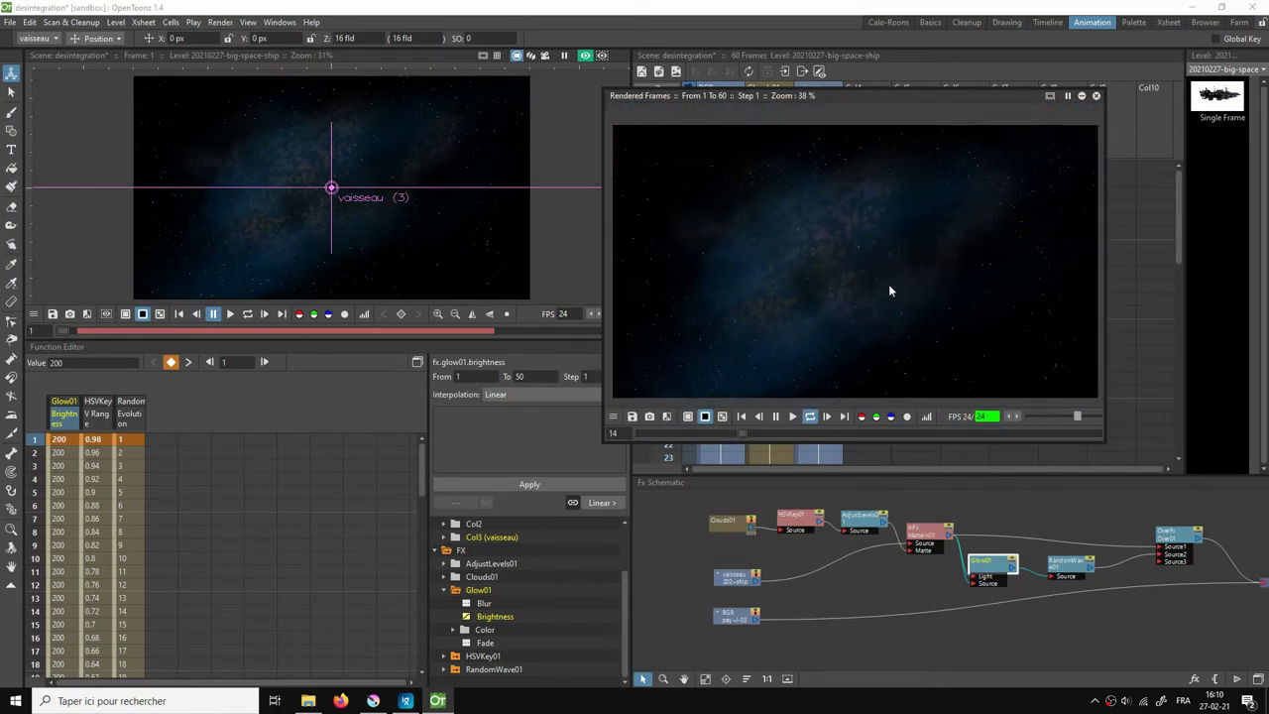
right_click(852, 232)
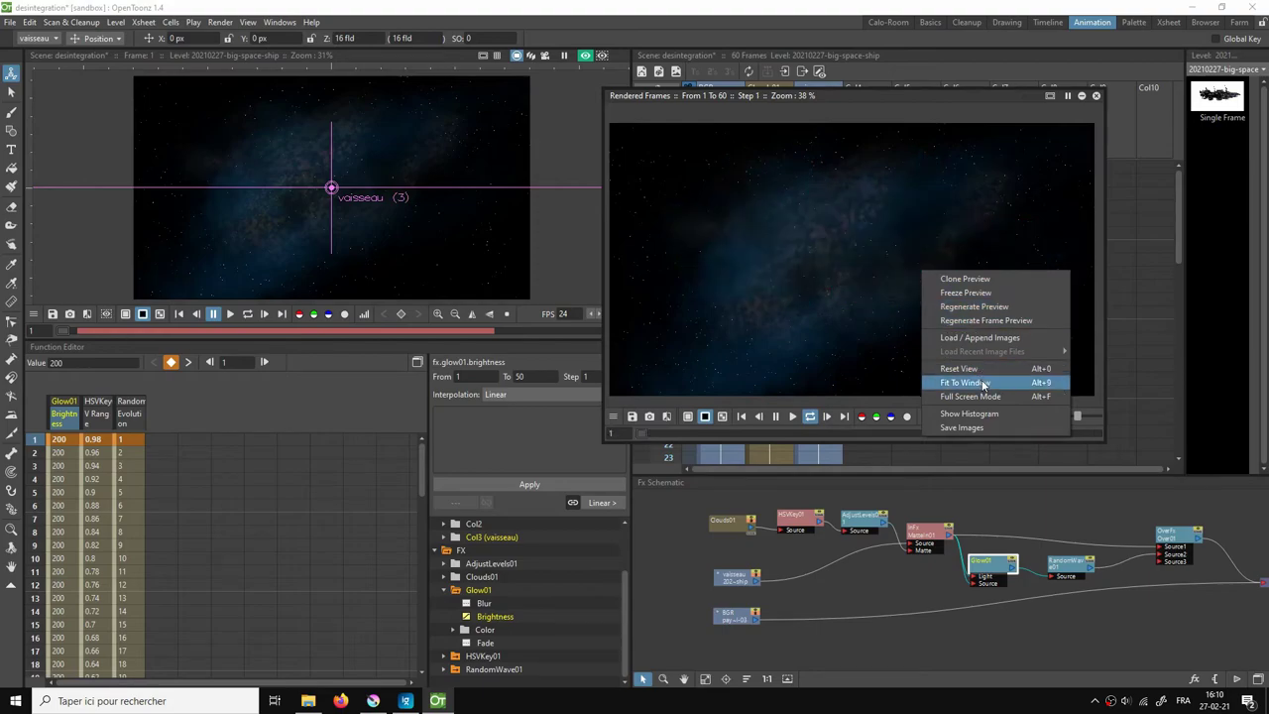
left_click(921, 296)
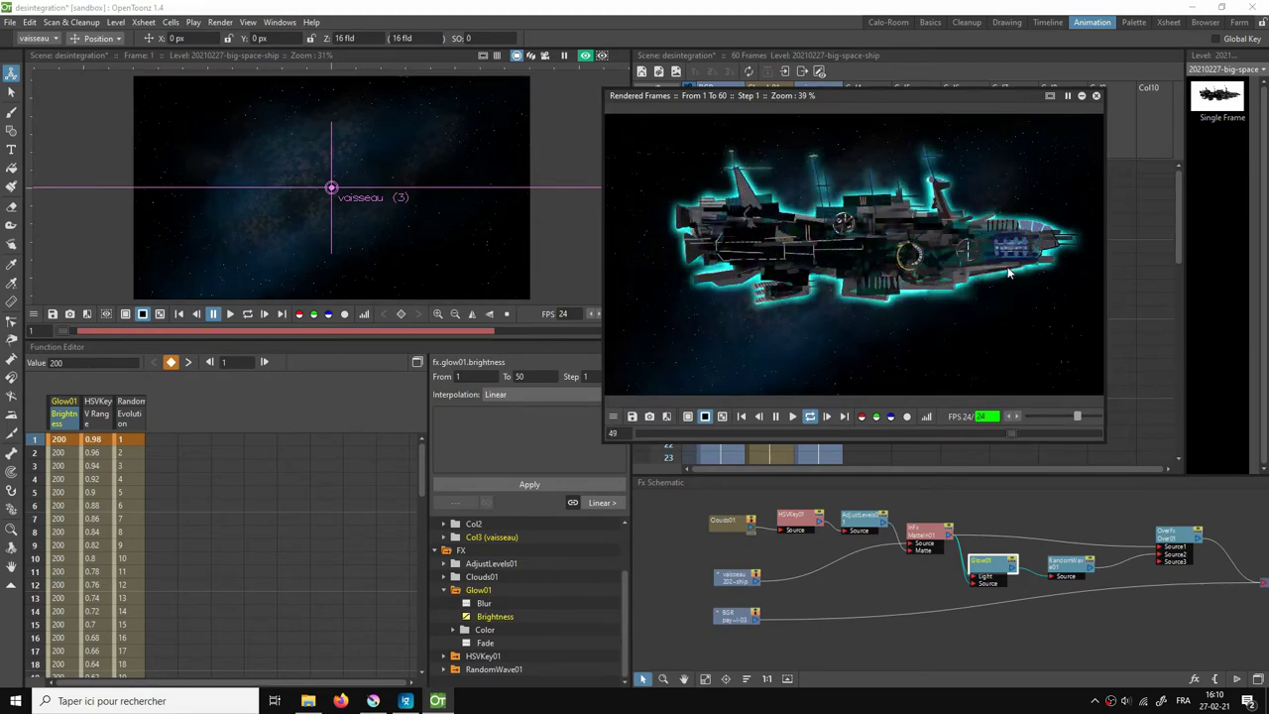
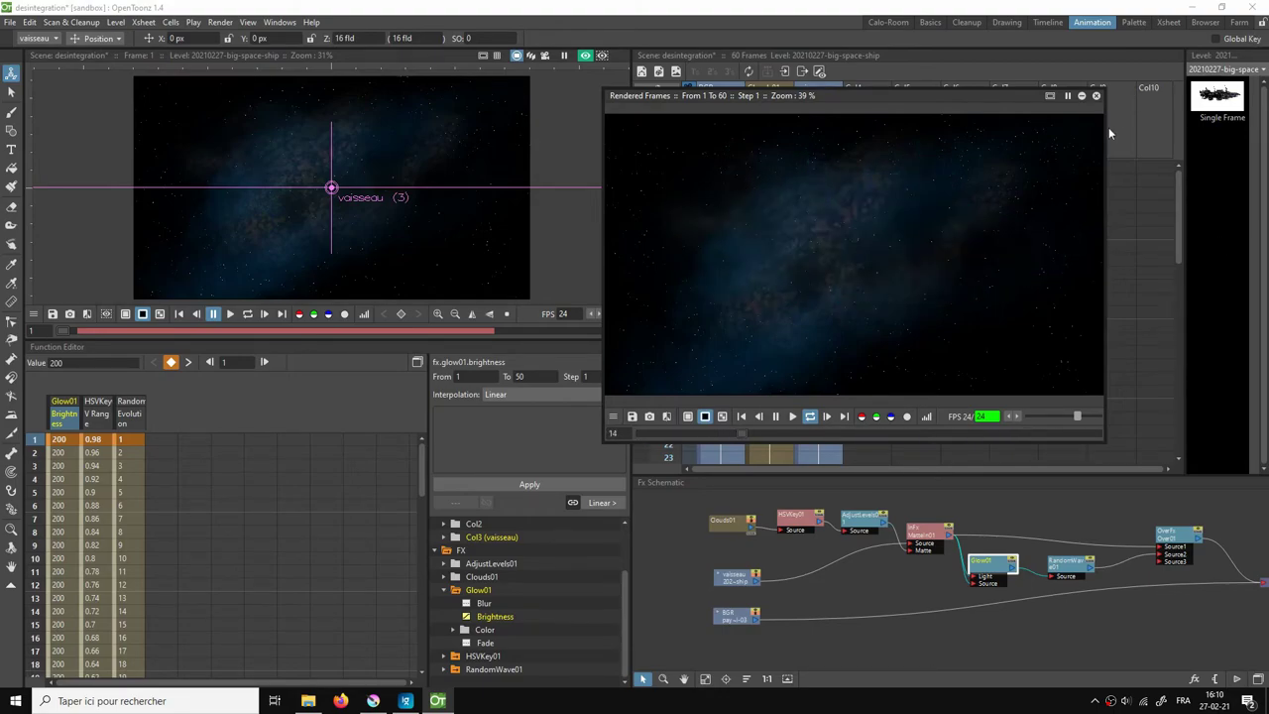
left_click(1096, 96)
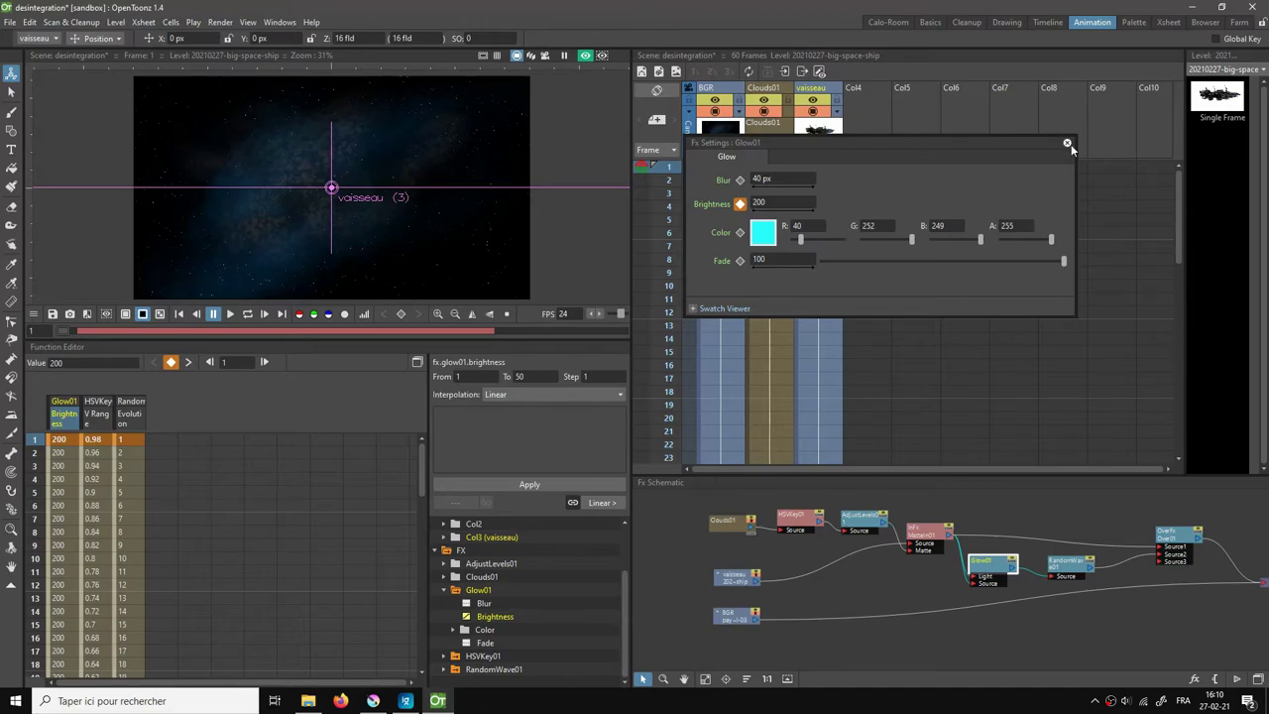
left_click(1068, 144)
Step: Create a 1920 x 1080 px Toonz Raster Level in the fourth column and rename that column eclair
left_click(871, 167)
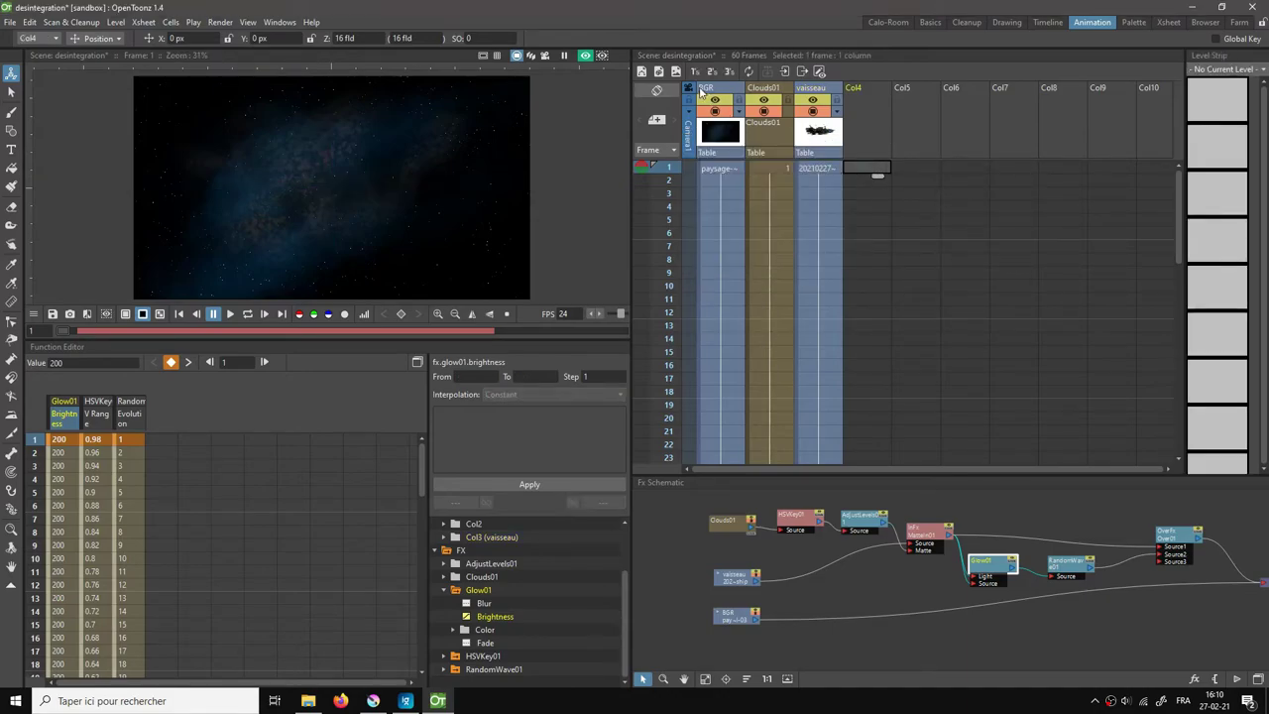
left_click(658, 72)
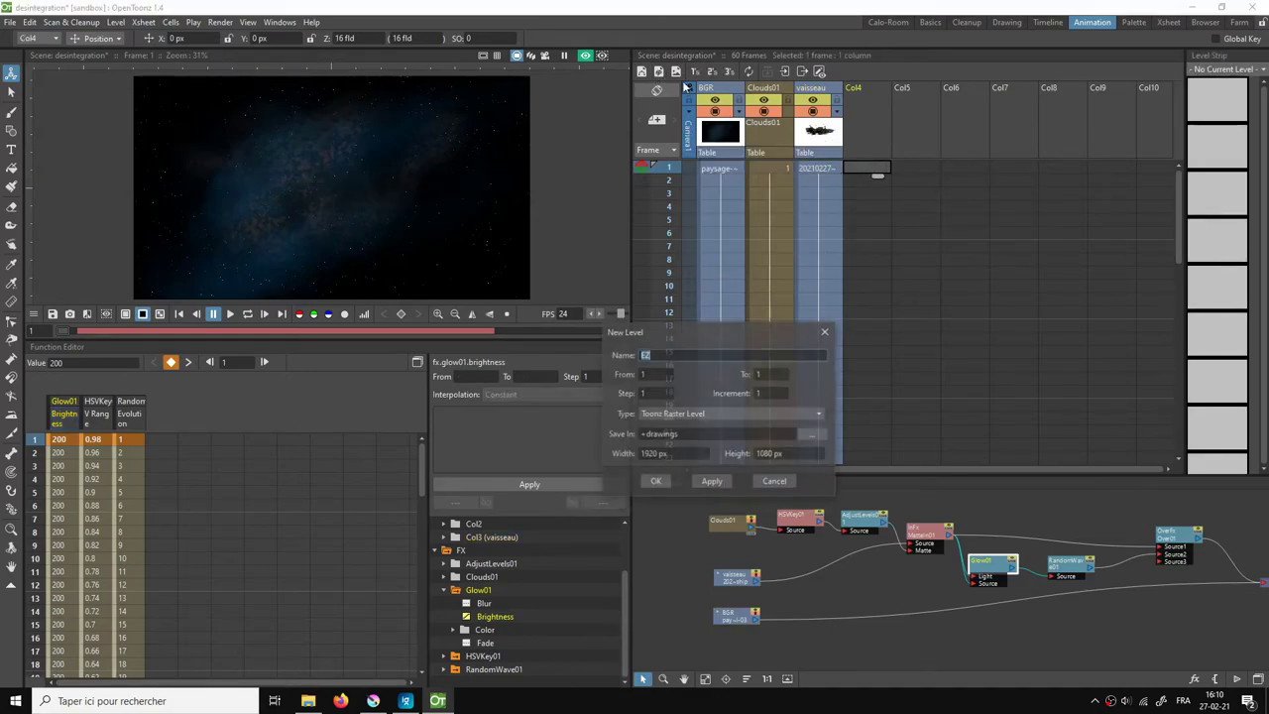
left_click(662, 483)
double_click(862, 87)
type("eclair")
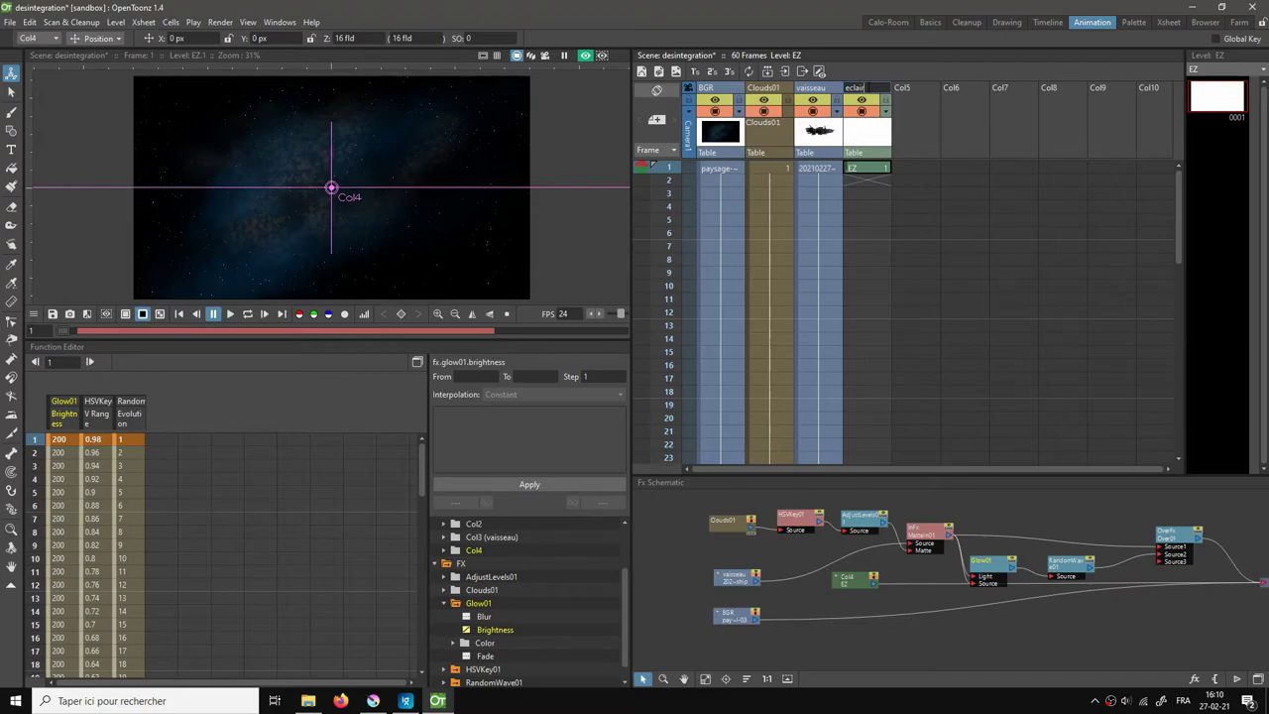
key("Return")
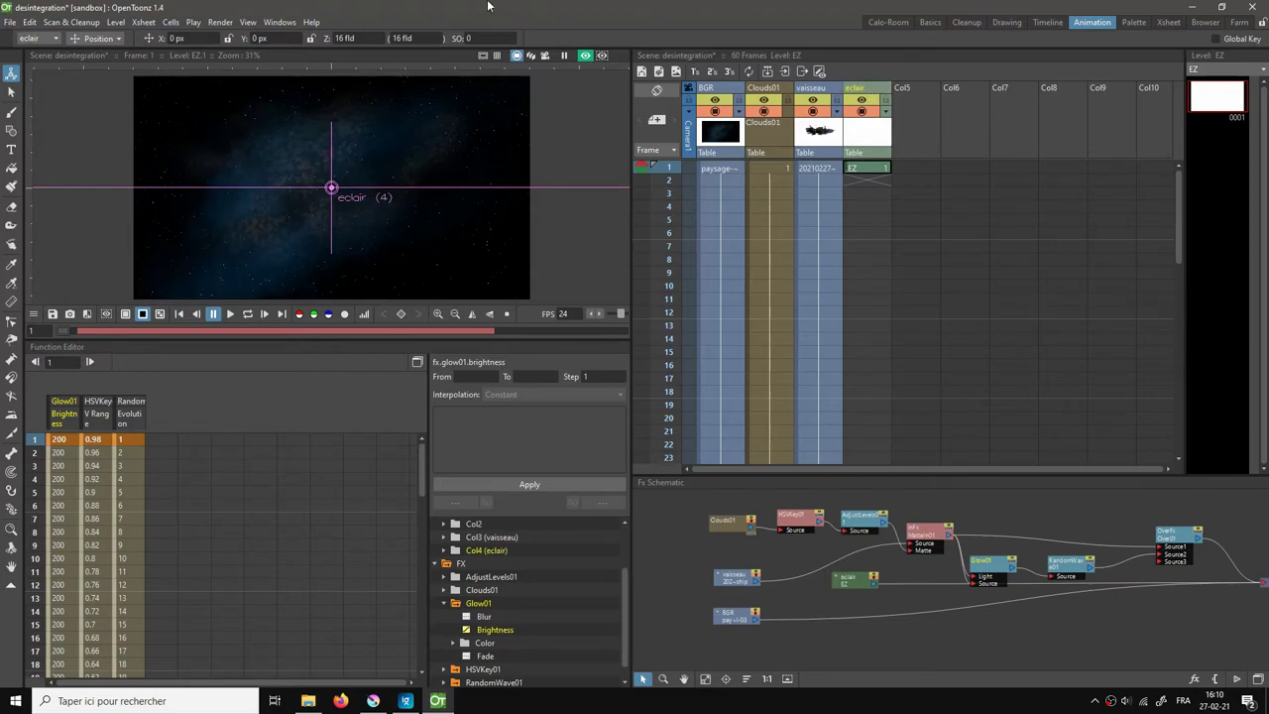
Step: Turn off the viewer preview and select the drawing on frame 1 of the eclair column
left_click(585, 55)
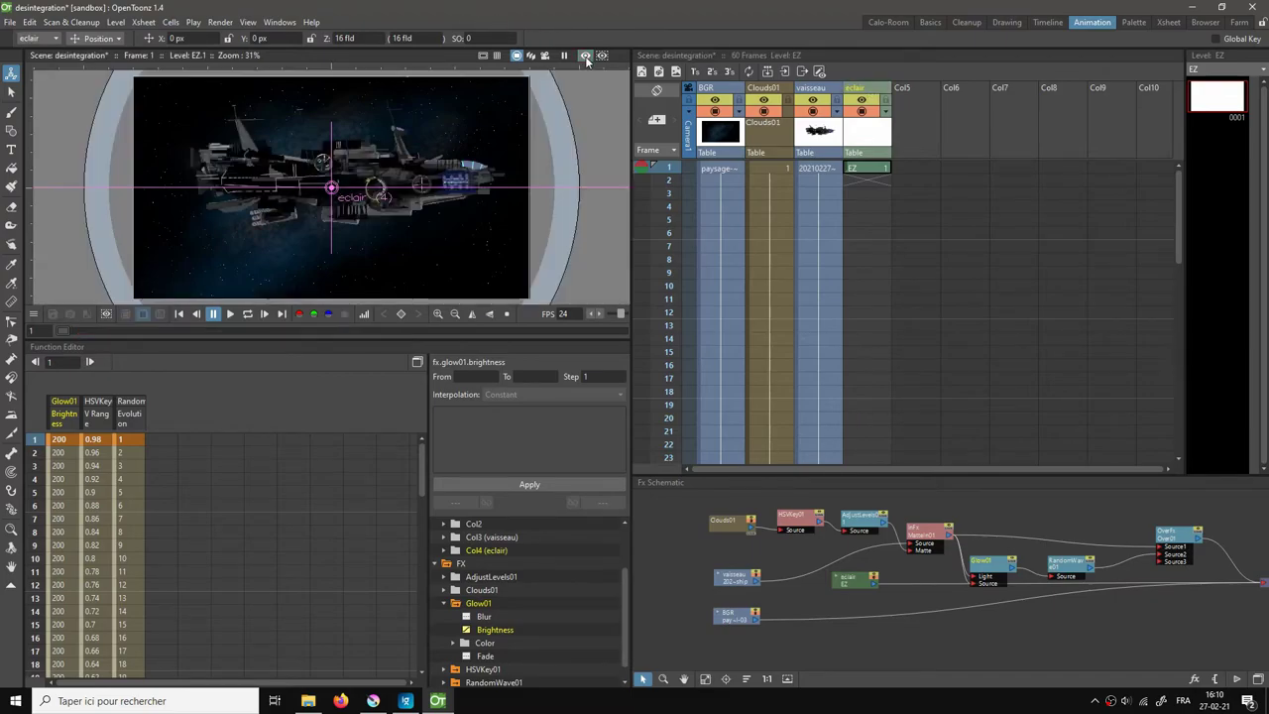
left_click(861, 169)
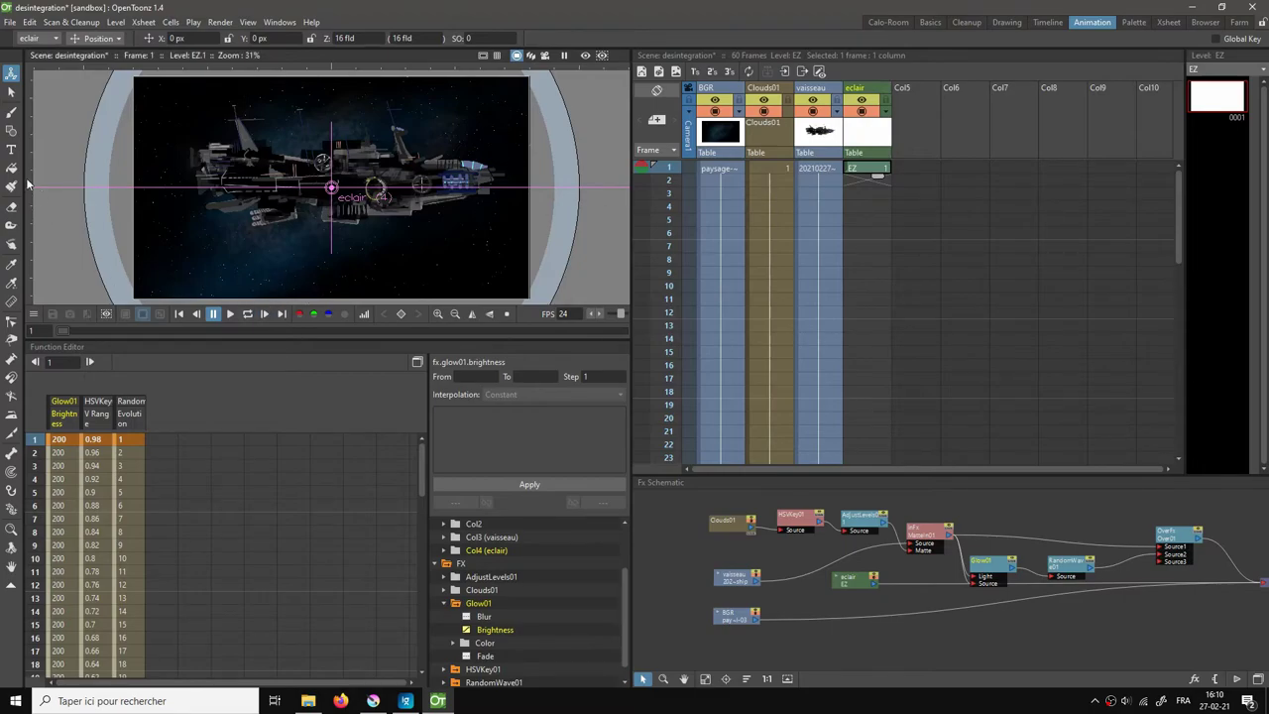
Step: Choose the Geometric tool with the Polyline shape, then in the Basics room set color_1 to cyan (R 76, G 239, B 244)
left_click(12, 131)
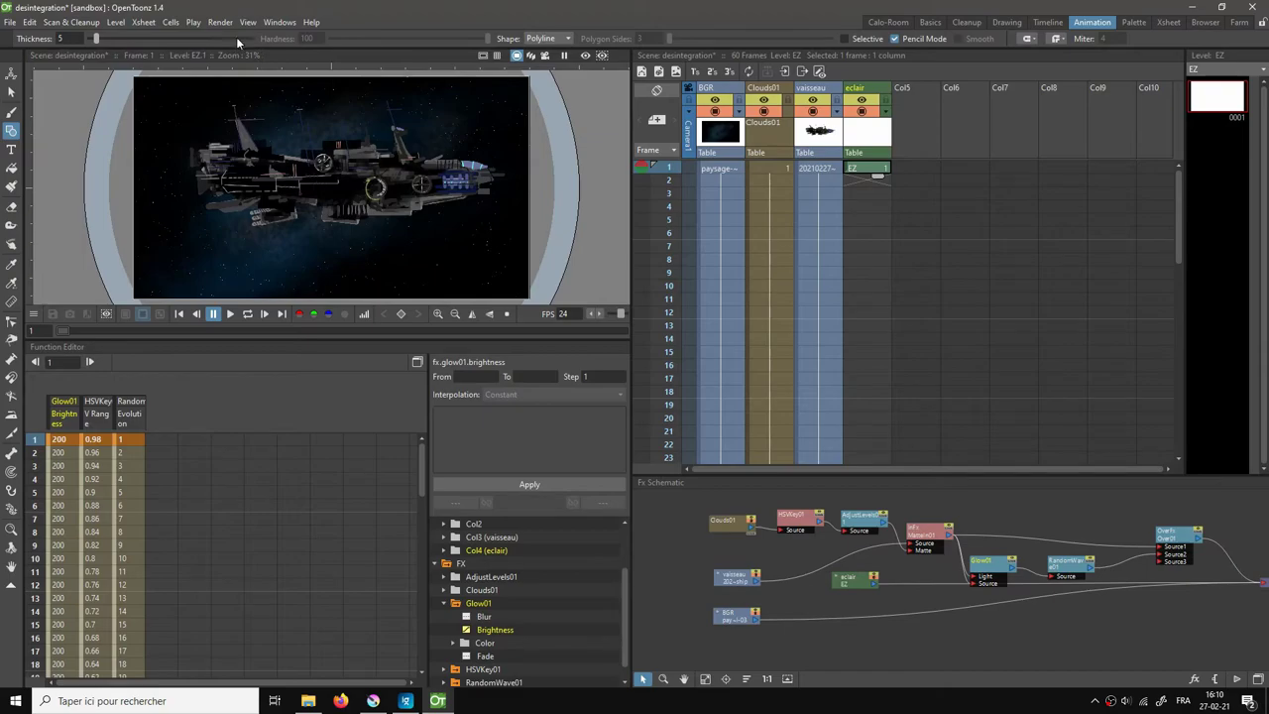
left_click(541, 42)
left_click(547, 44)
left_click(930, 22)
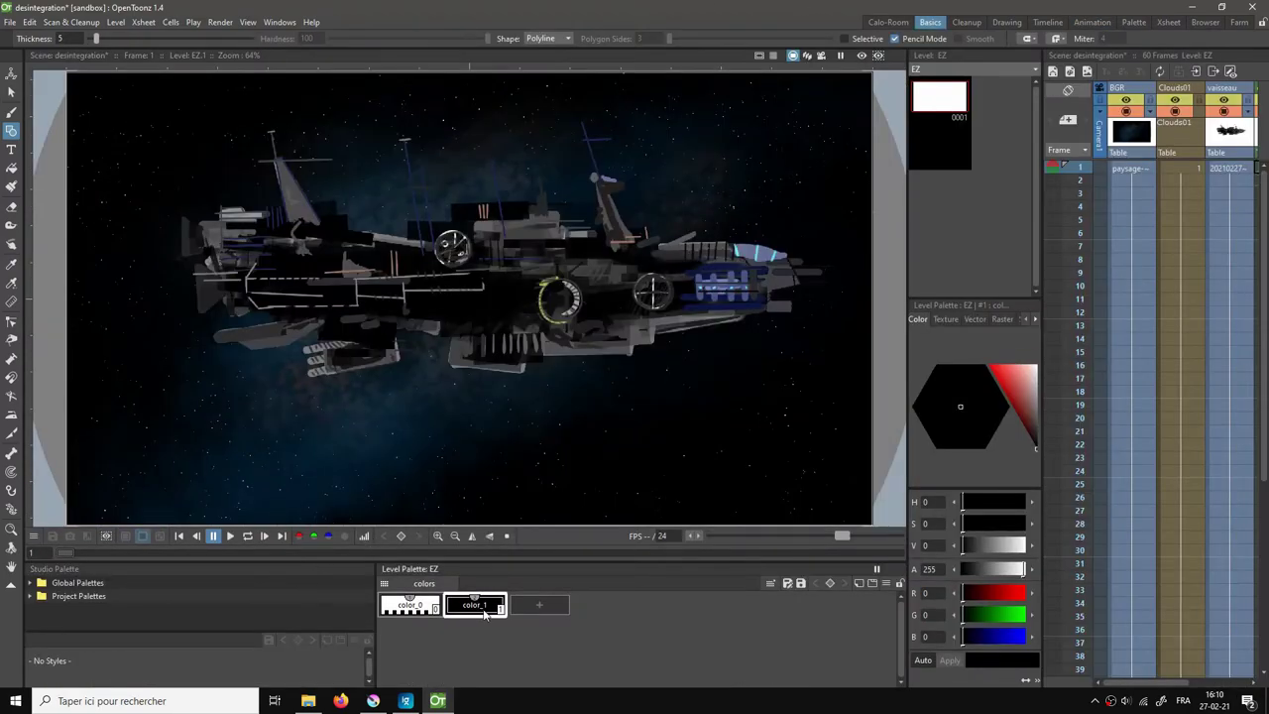
left_click(1011, 379)
left_click_drag(966, 398, 927, 406)
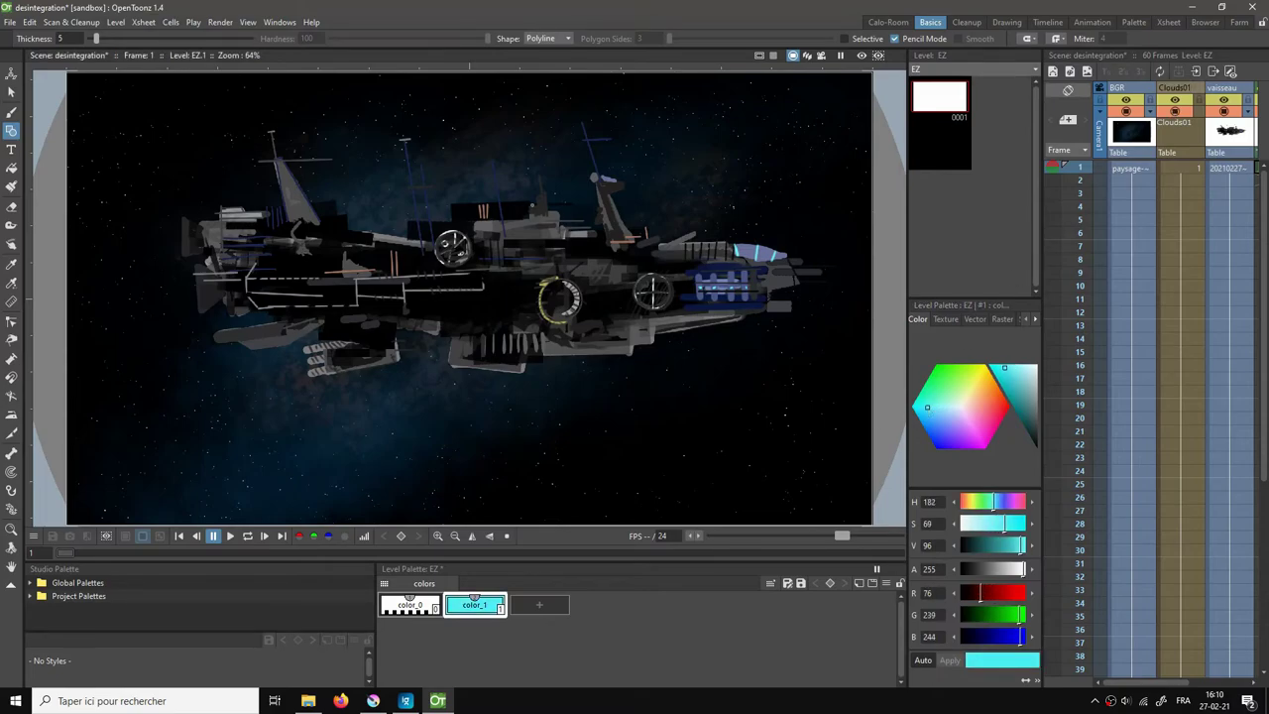
Step: Draw a cyan zigzag lightning bolt on frame 1 of the eclair column, from the image's top edge down to the ship's middle
scroll(351, 191, "down", 2)
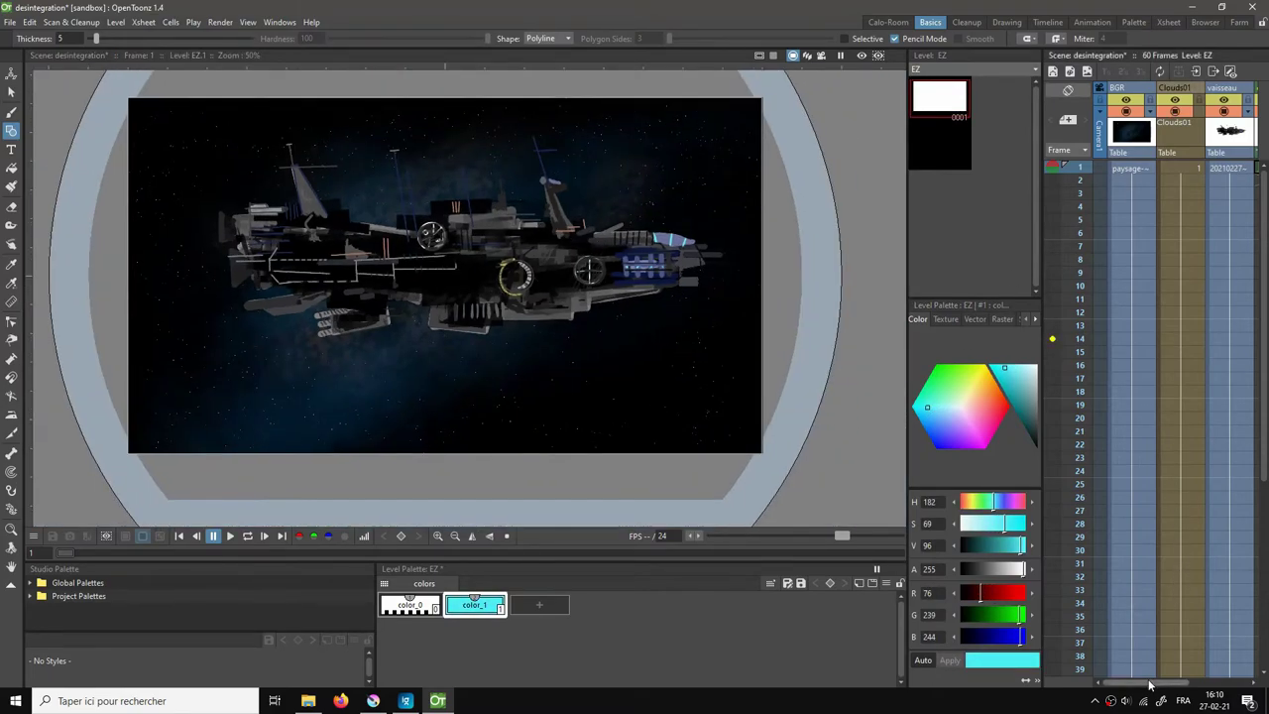
left_click_drag(1150, 682, 1184, 682)
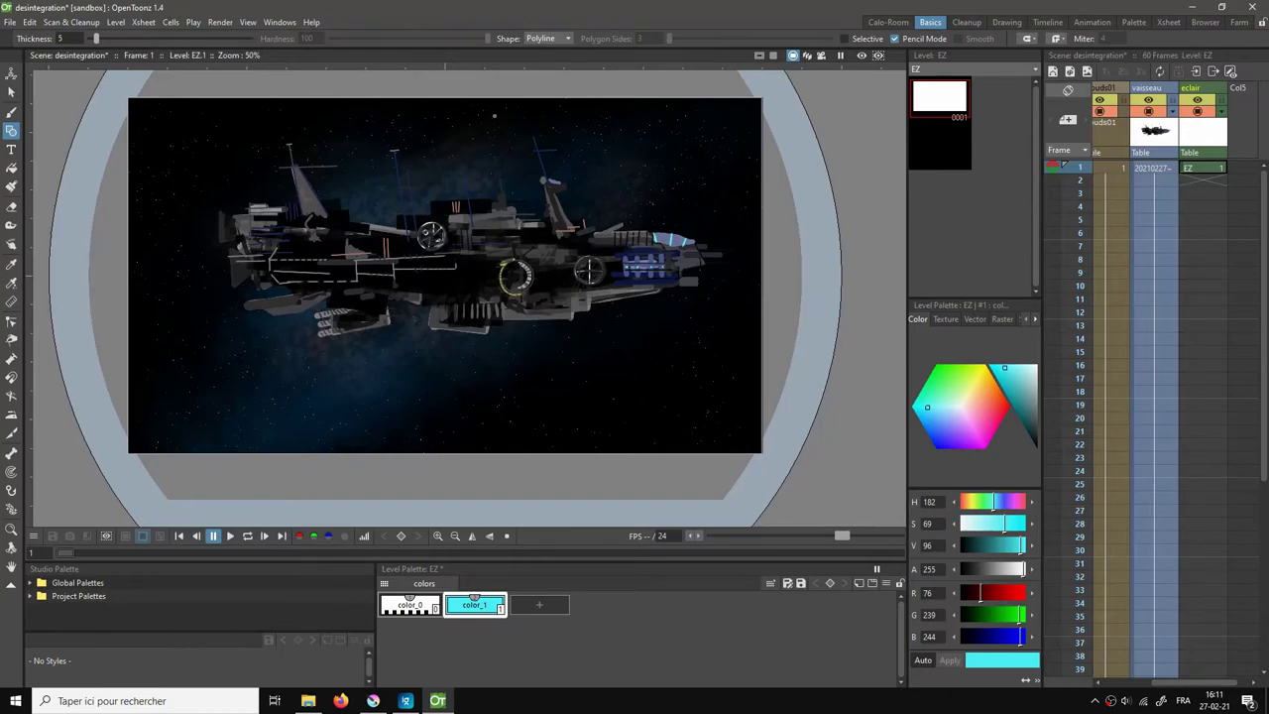
left_click(505, 93)
left_click(475, 139)
left_click(492, 169)
left_click(495, 233)
double_click(490, 269)
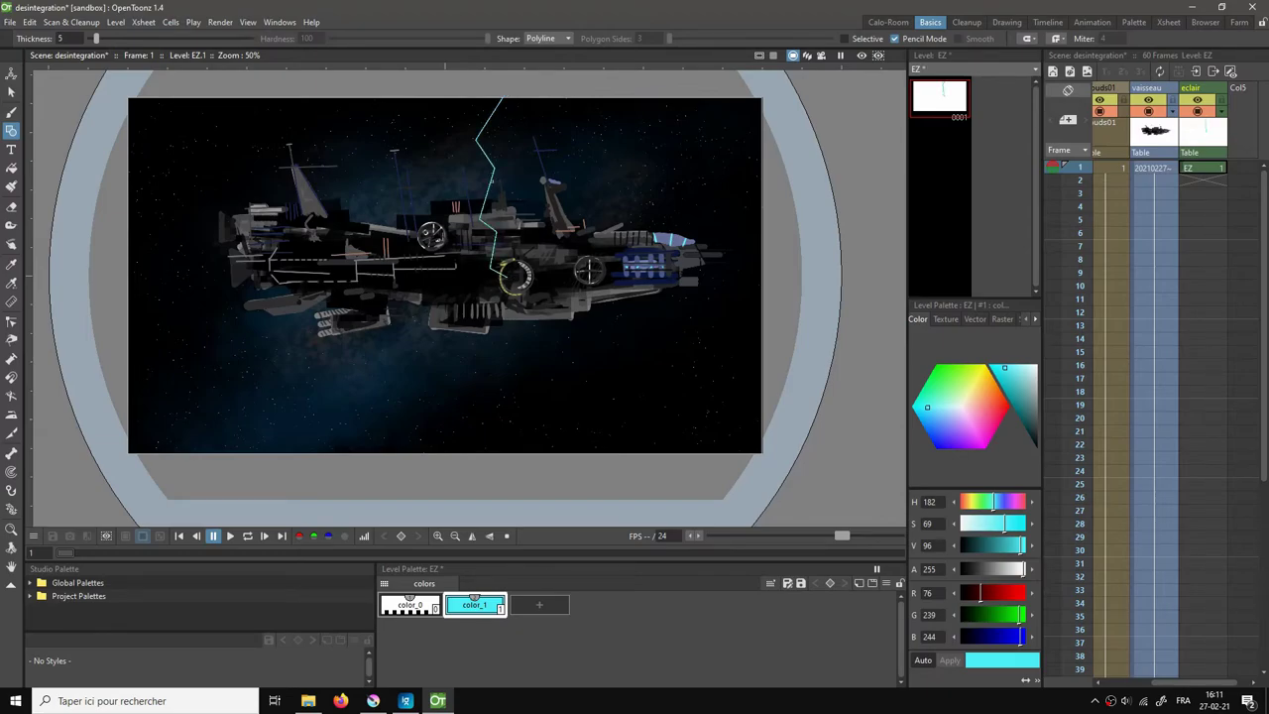
Step: Add zigzag side branches to the frame 1 bolt, reaching the hull on both sides of the main line
left_click(493, 179)
double_click(550, 251)
double_click(452, 258)
left_click(496, 104)
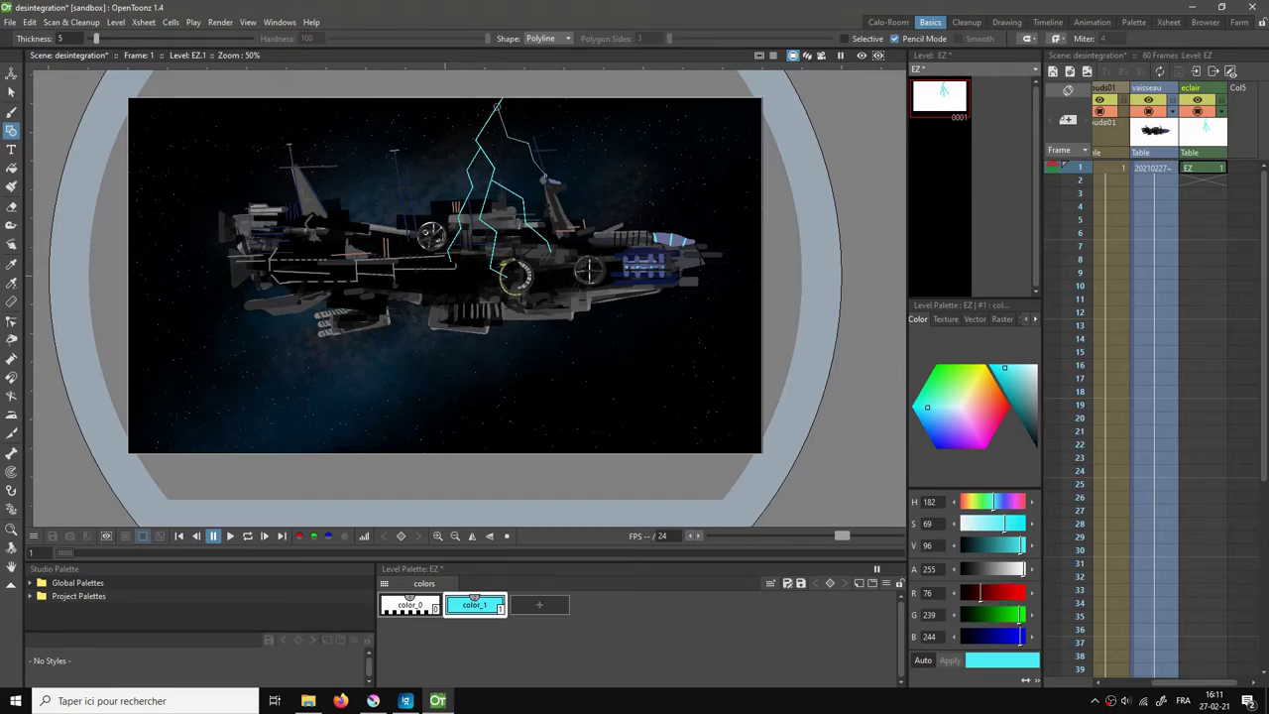
Step: On frame 2 of the eclair column, draw a zigzag bolt from the image's upper-left edge to the rear hull, with a branch towards the bow
left_click(1203, 180)
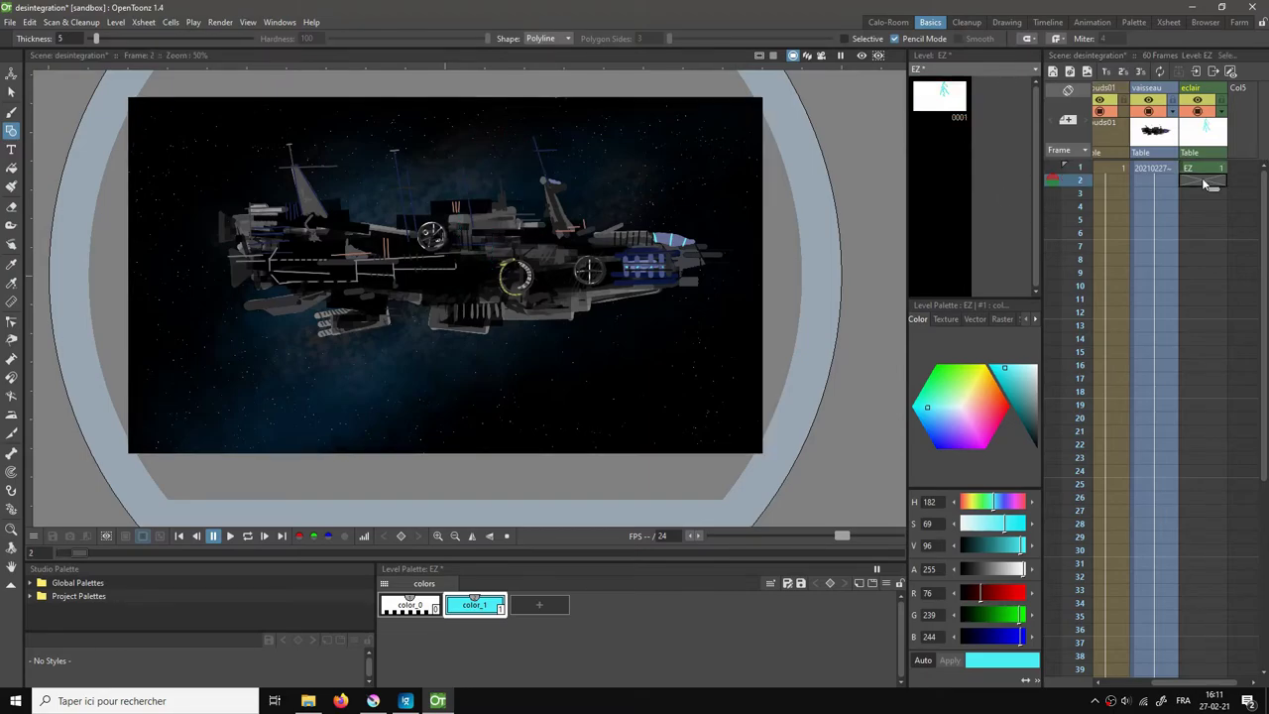
left_click(208, 97)
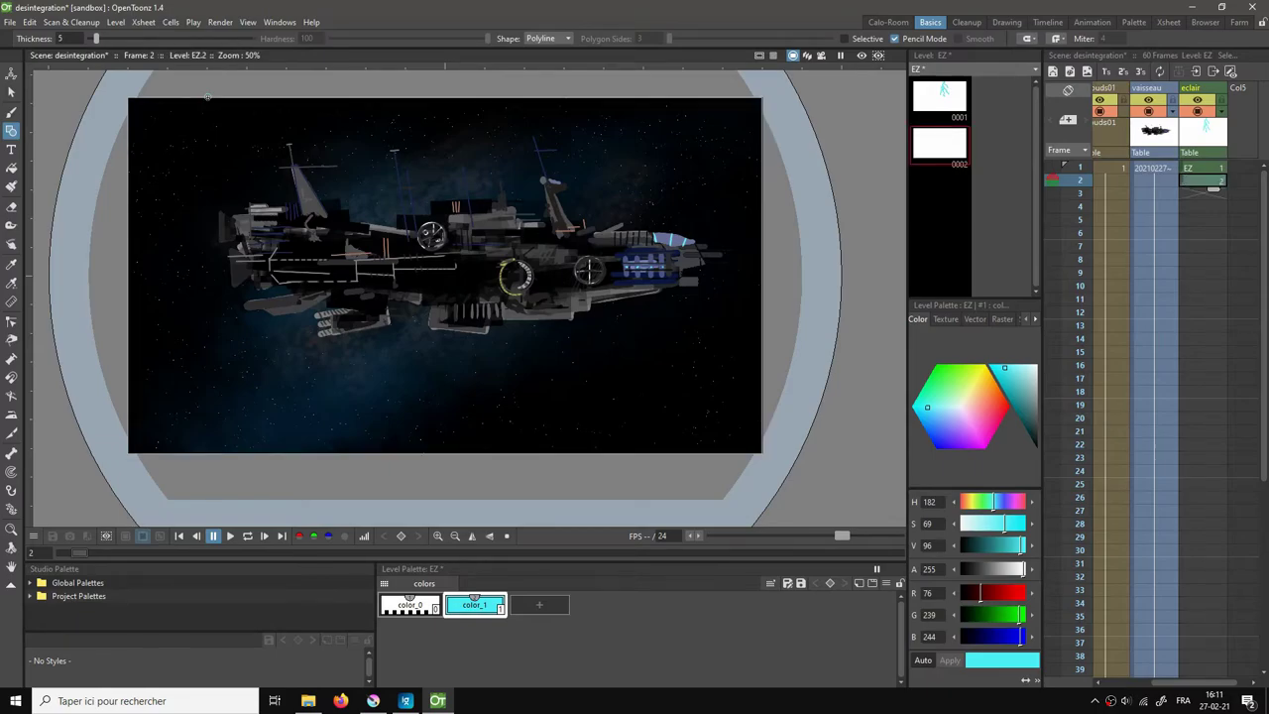
left_click(251, 139)
left_click(252, 199)
left_click(291, 201)
left_click(208, 97)
left_click(251, 151)
left_click(292, 159)
left_click(310, 164)
left_click(309, 188)
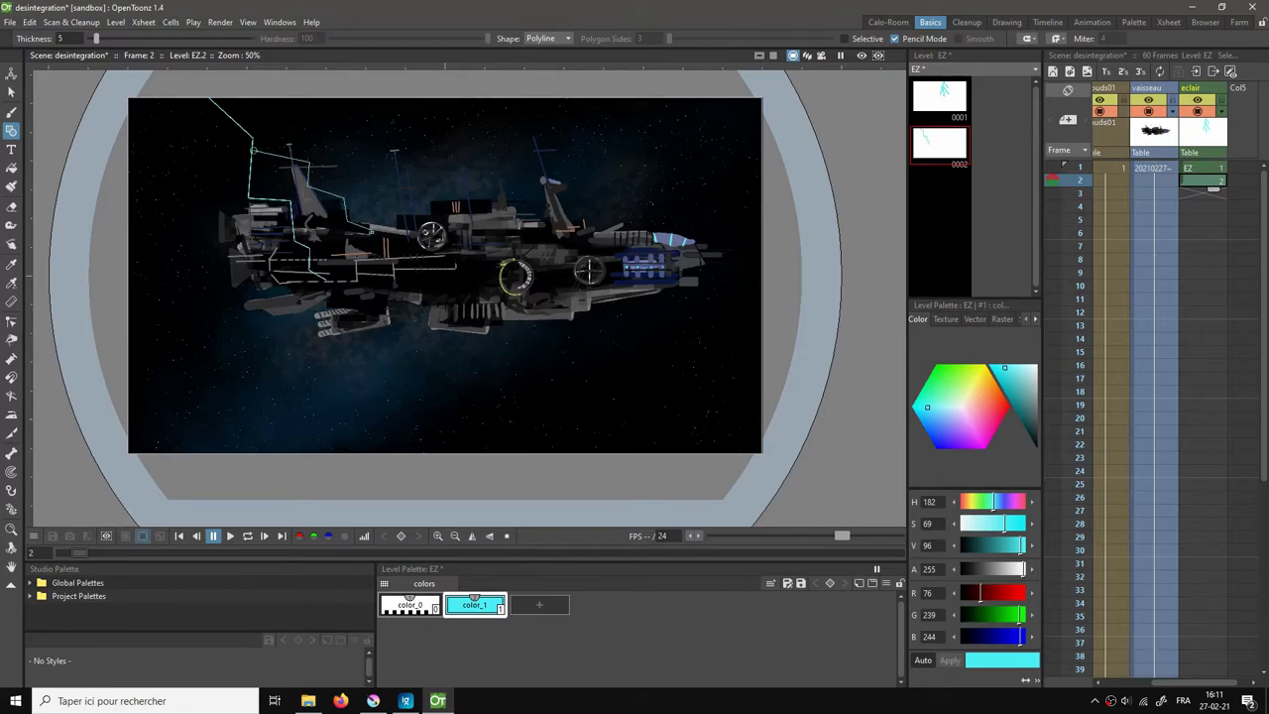
Step: Add more zigzag branches to the frame 2 bolt, running down around the ship's tail
left_click(252, 150)
left_click(269, 229)
double_click(281, 269)
left_click(250, 169)
left_click(198, 240)
left_click(202, 276)
double_click(220, 290)
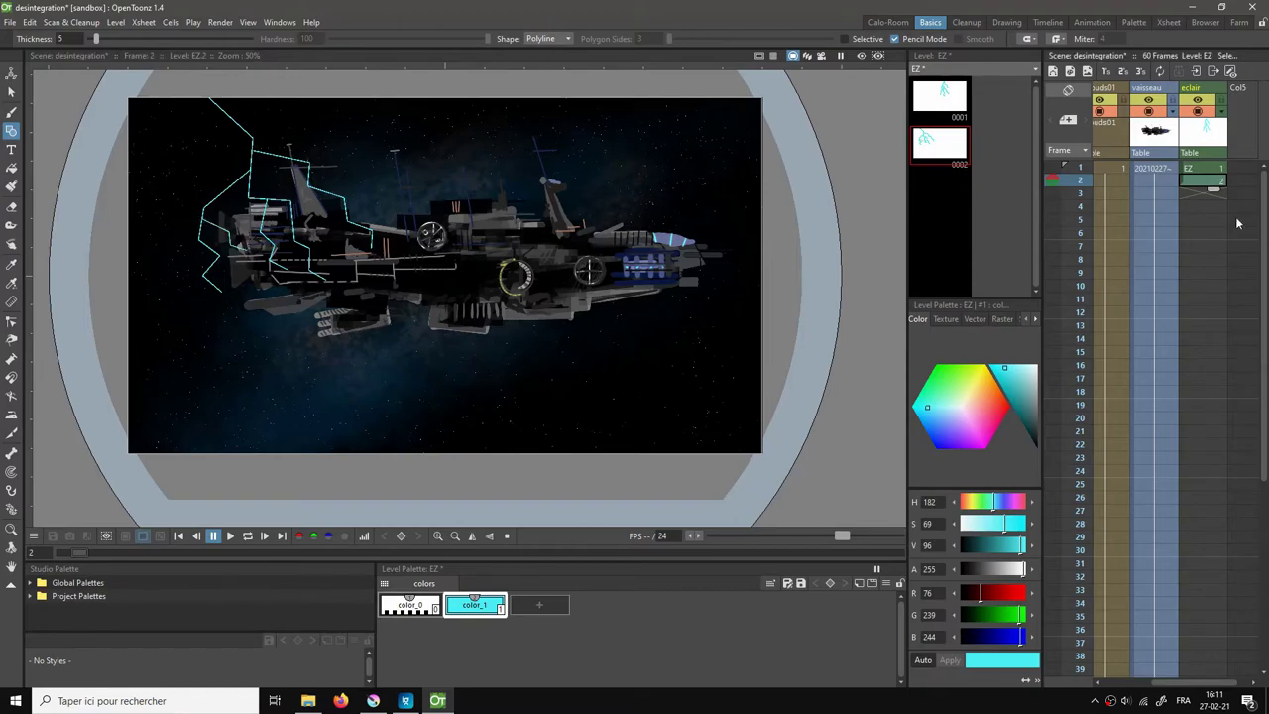
Step: On frame 3 of the eclair column, draw a zigzag bolt from the image's bottom edge up to the middle of the hull
left_click(1189, 194)
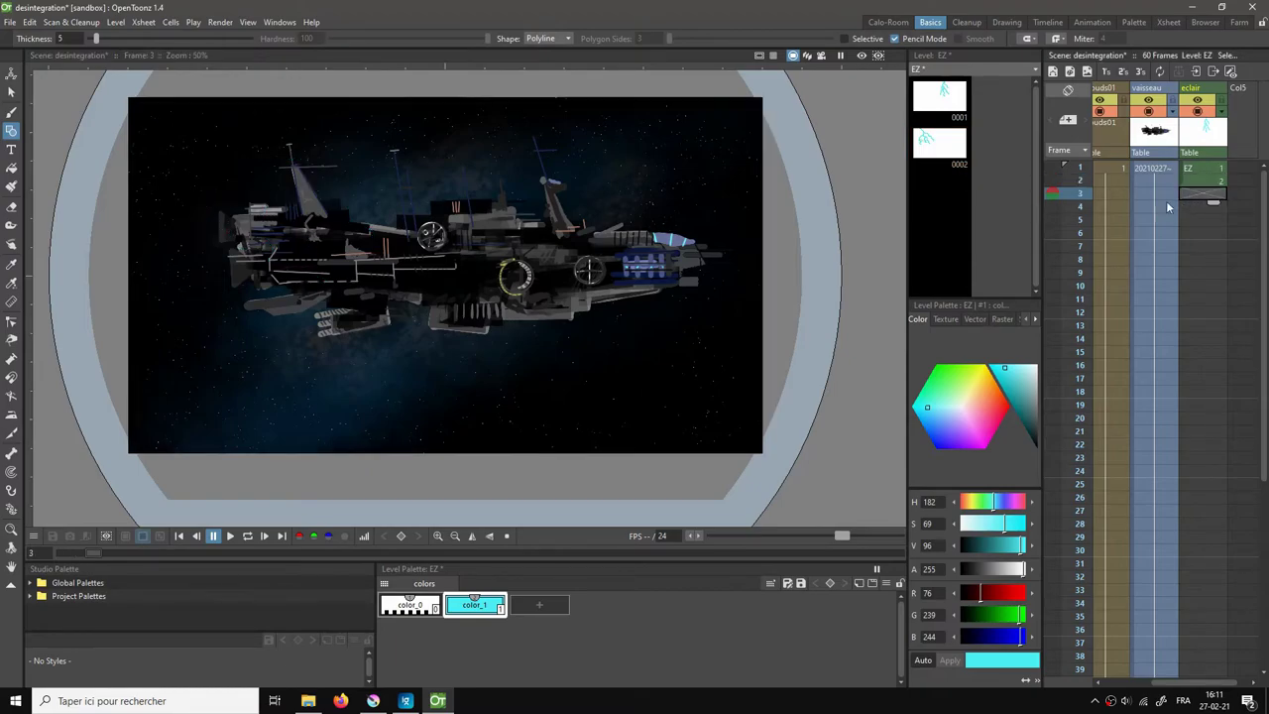
left_click(489, 462)
left_click(508, 406)
left_click(472, 397)
left_click(476, 351)
left_click(437, 335)
left_click(432, 280)
double_click(452, 306)
Step: Add zigzag branches to the frame 3 bolt, spreading up to the underside of the hull
left_click(487, 327)
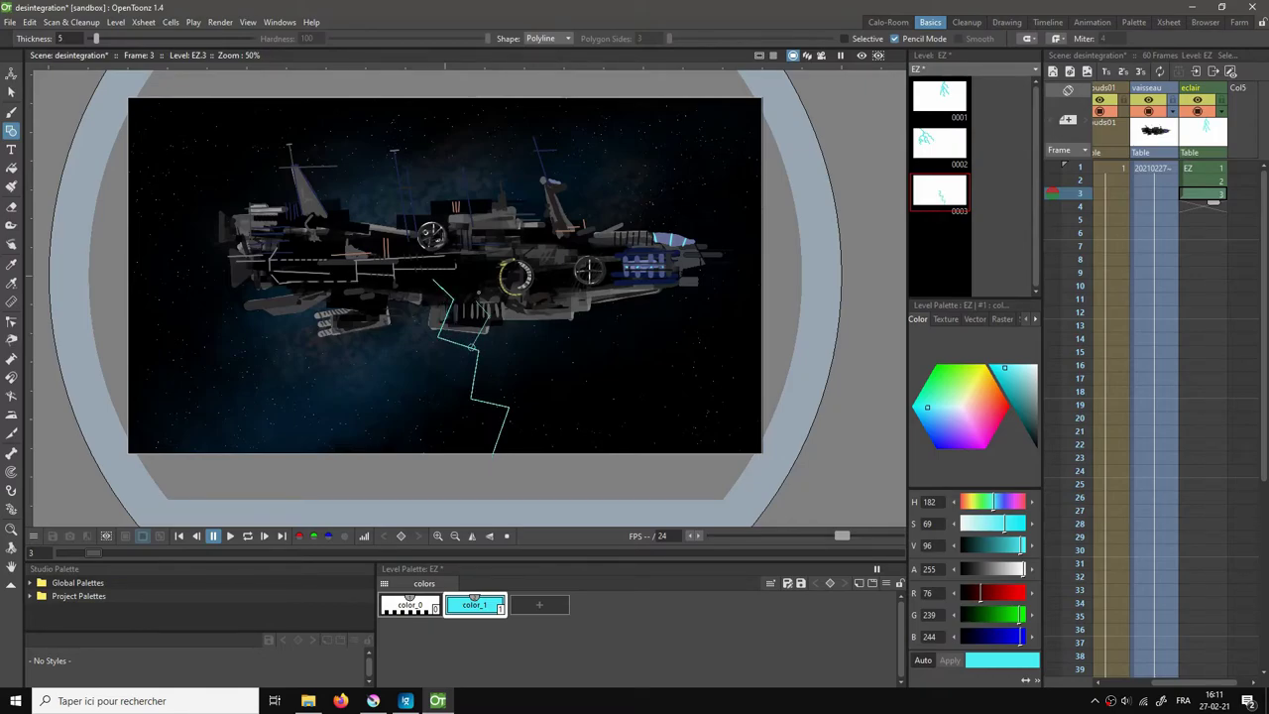
double_click(484, 261)
left_click(488, 403)
left_click(517, 375)
left_click(502, 347)
double_click(529, 295)
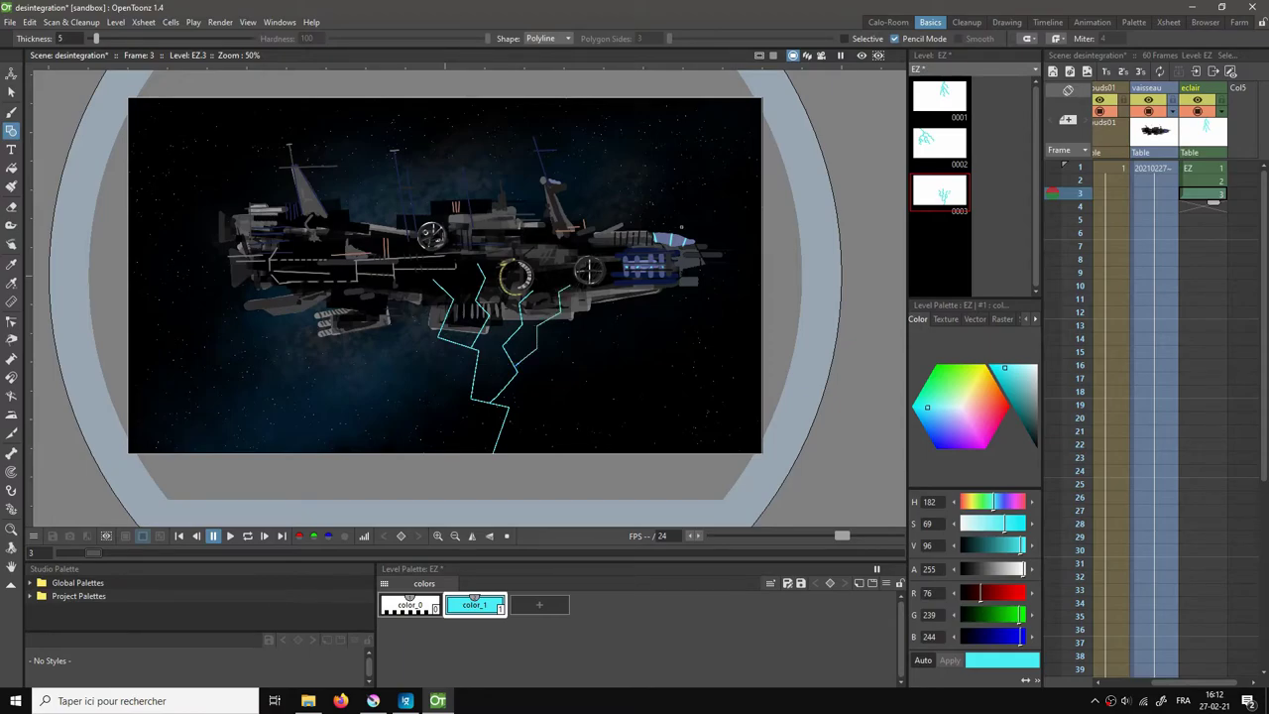
Step: On frame 4 of the eclair column, draw a zigzag bolt from the image's top edge near the bow down to the hull
left_click(1196, 206)
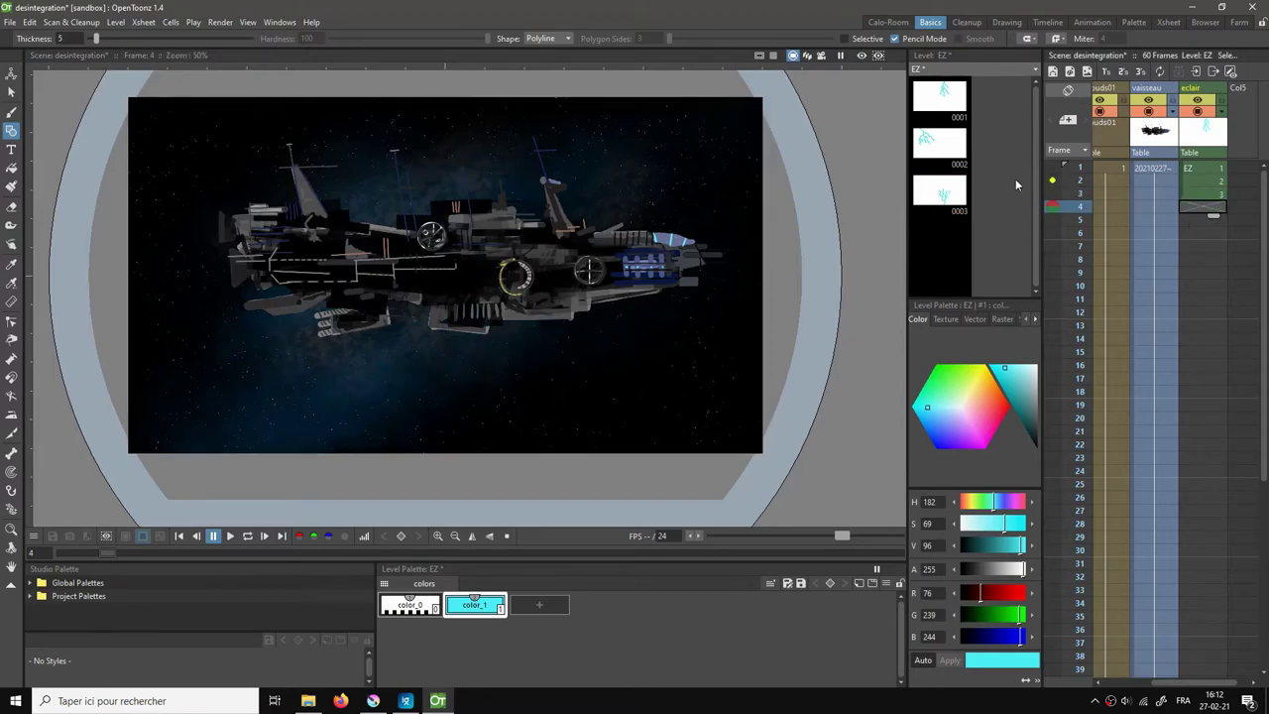
left_click(676, 91)
left_click(619, 147)
left_click(634, 168)
left_click(582, 221)
left_click(607, 243)
double_click(548, 268)
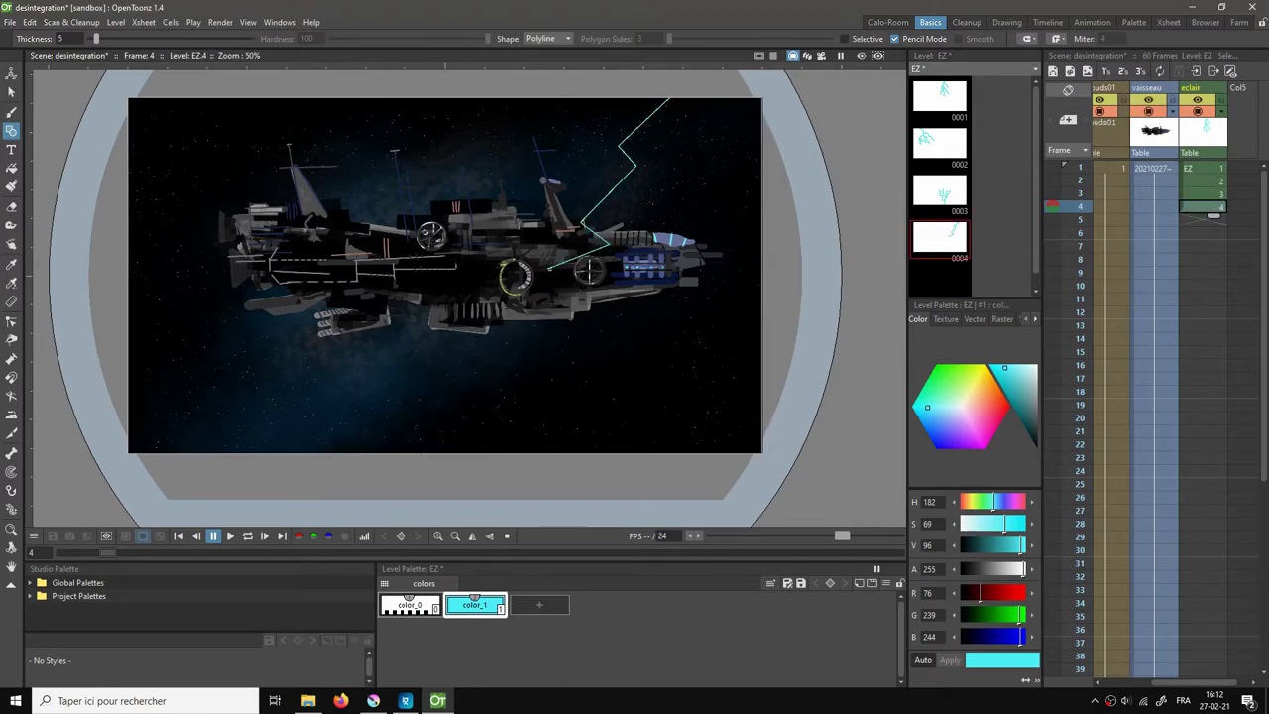
Step: Add zigzag branches to the frame 4 bolt, reaching the cockpit area, the middle of the hull and the space above the bow
left_click(627, 175)
left_click(606, 208)
left_click(639, 222)
left_click(616, 244)
double_click(622, 282)
left_click(627, 155)
left_click(492, 220)
double_click(480, 256)
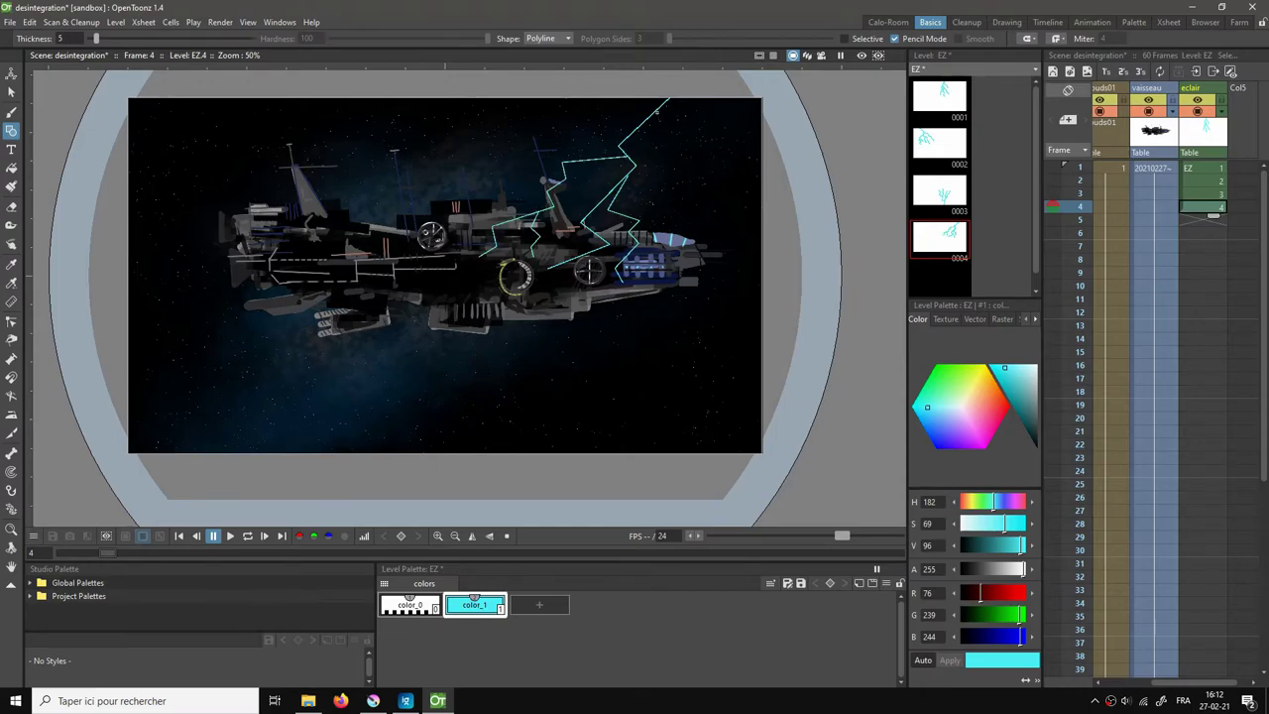
left_click(670, 147)
left_click(654, 164)
Step: Review the lightning drawings on frames 1 to 4 of the eclair column one by one
left_click(1199, 169)
left_click(1198, 184)
left_click(1198, 196)
left_click(1198, 208)
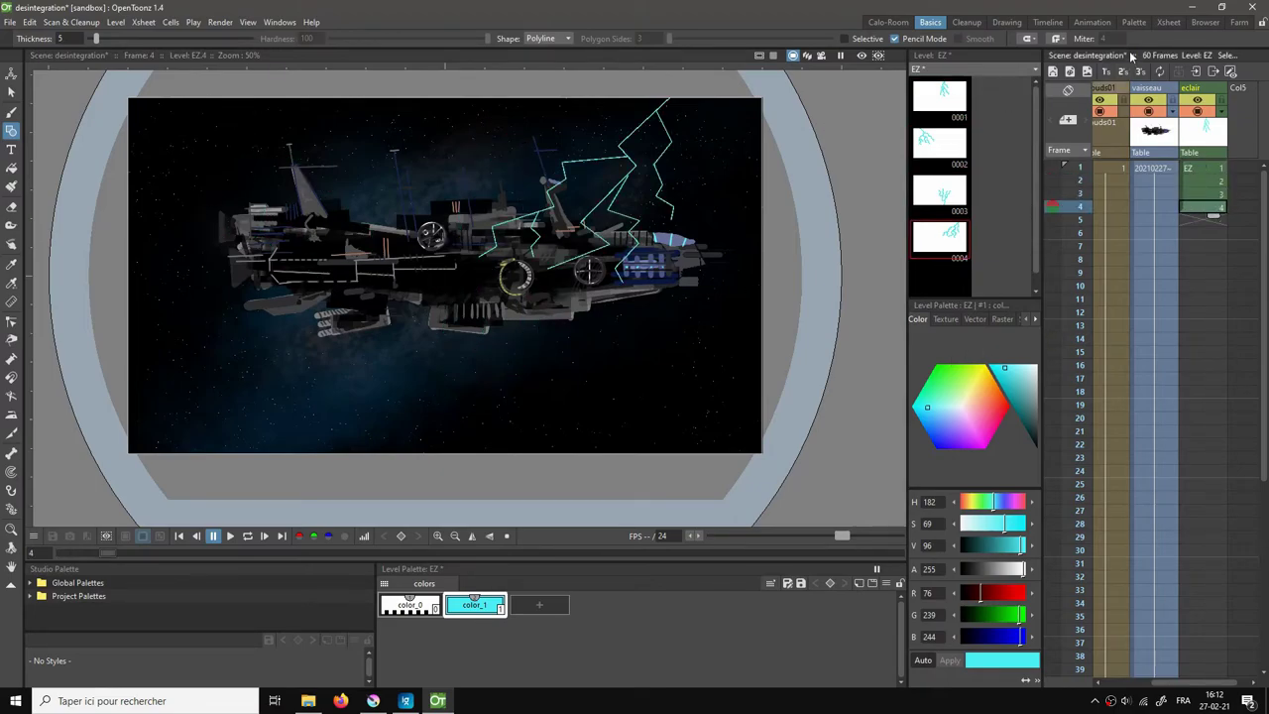
Step: In the Animation room's Fx schematic, move the BGR node down and place the eclair node between vaisseau and BGR
left_click(1091, 22)
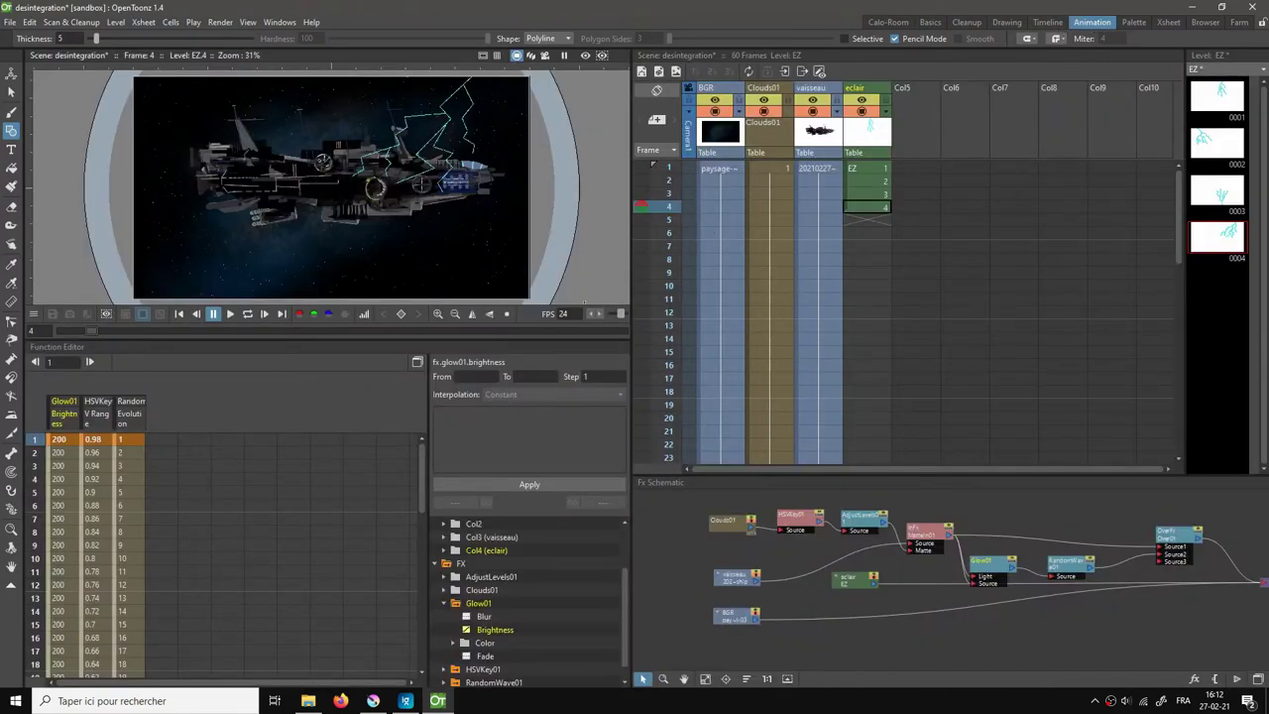
key("a")
left_click_drag(736, 586, 725, 641)
left_click(851, 579)
left_click_drag(844, 582, 780, 605)
Step: Play the animation in a loop from frame 1 to check the lightning, and return to the first frame
left_click(178, 314)
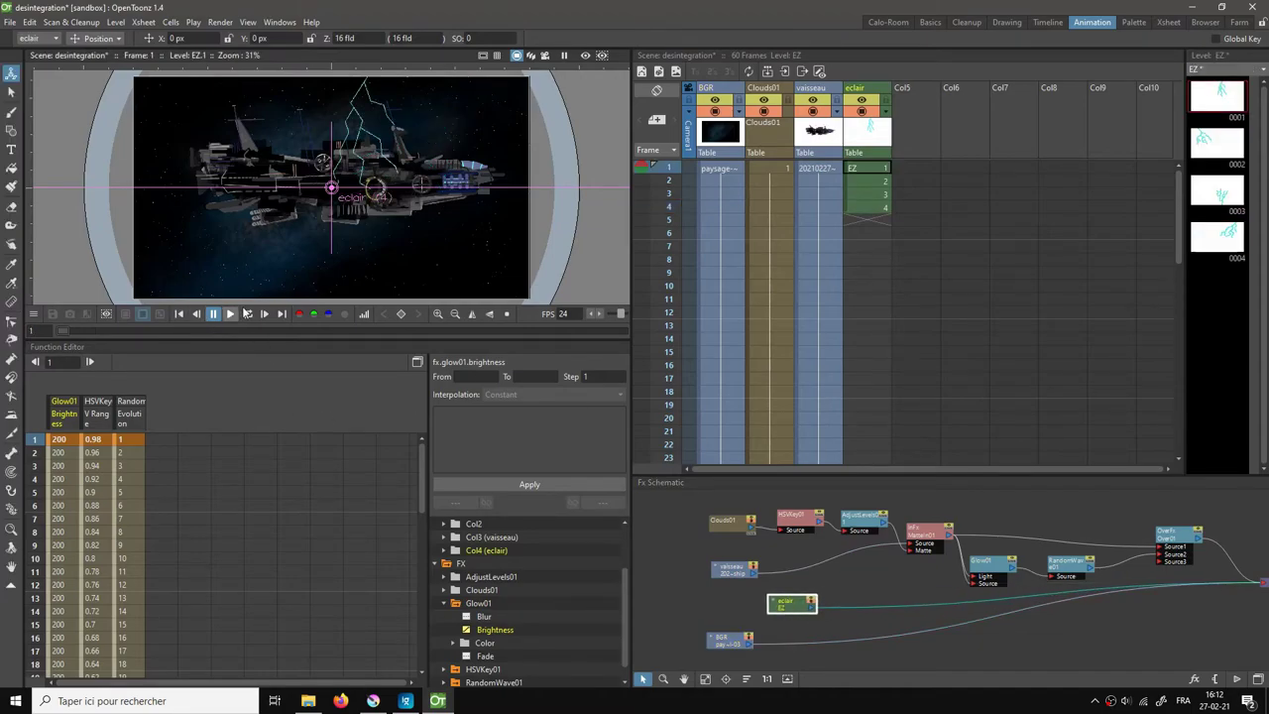
left_click(248, 314)
left_click(212, 314)
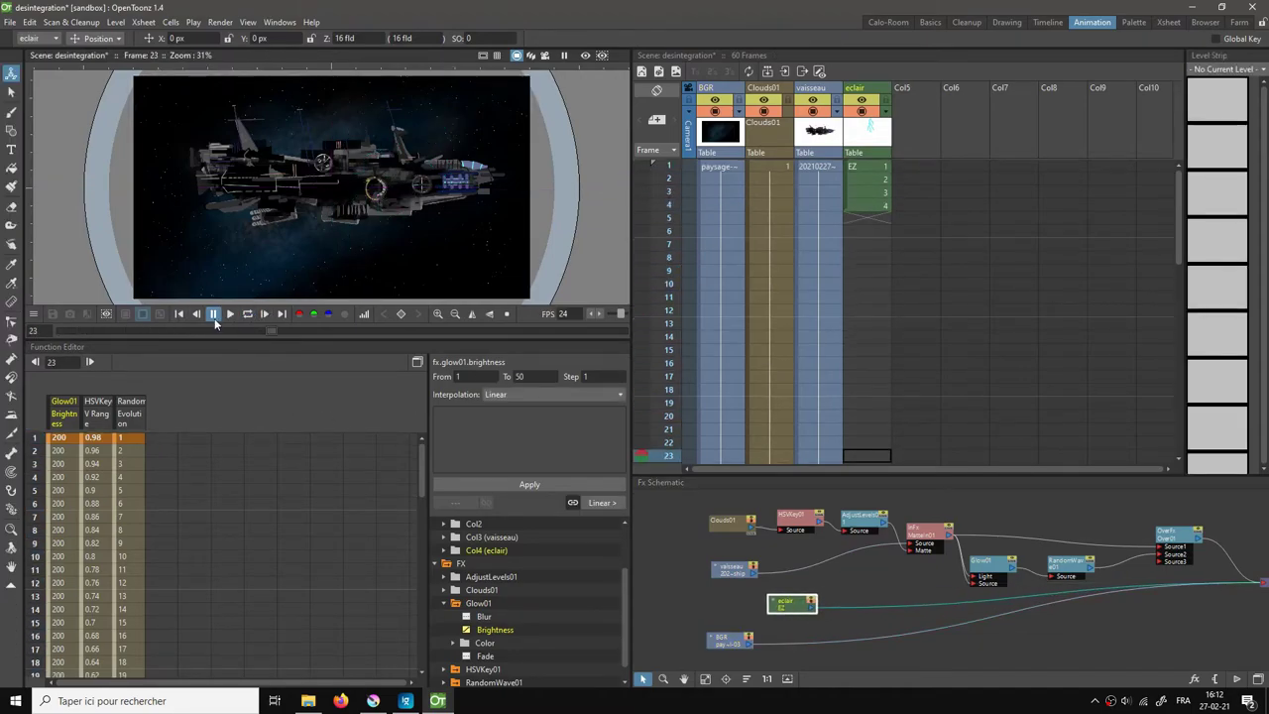
left_click(181, 315)
Step: Move the four lightning drawings to start at frame 11, and shift drawings 2 to 4 to start at frame 17
left_click_drag(847, 175, 860, 315)
scroll(871, 281, "down", 4)
scroll(871, 281, "up", 2)
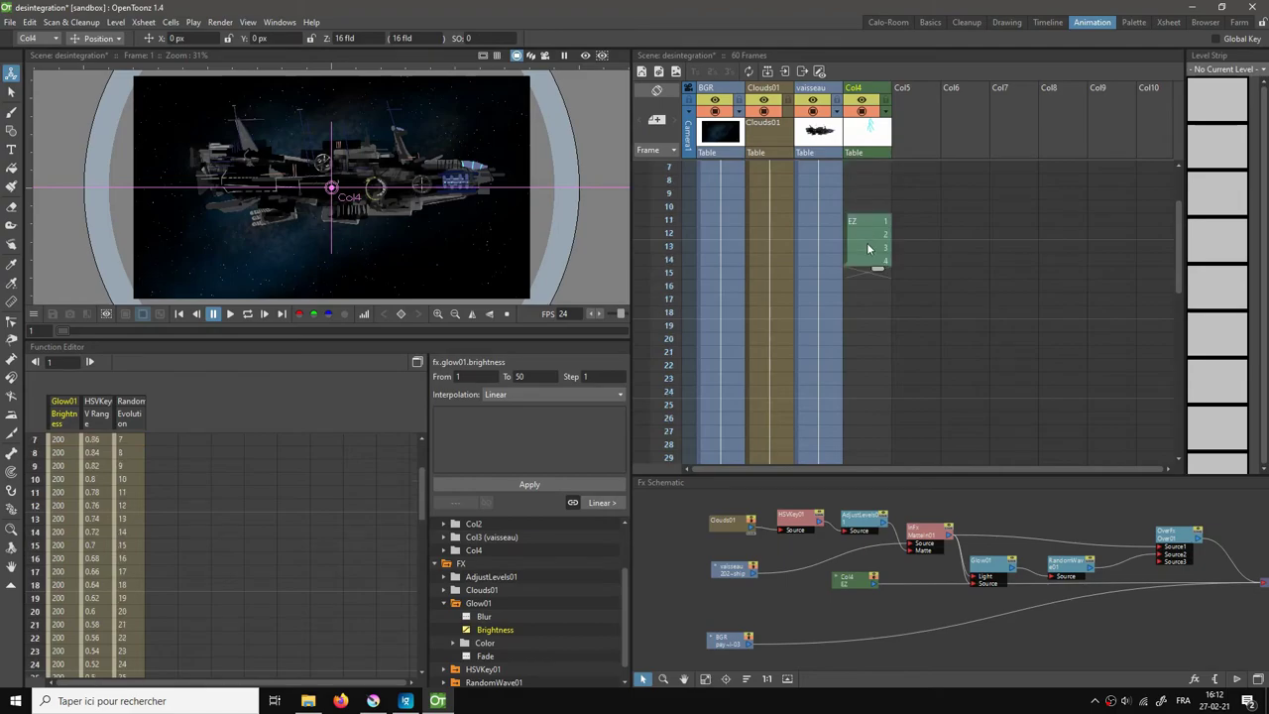
left_click(849, 235)
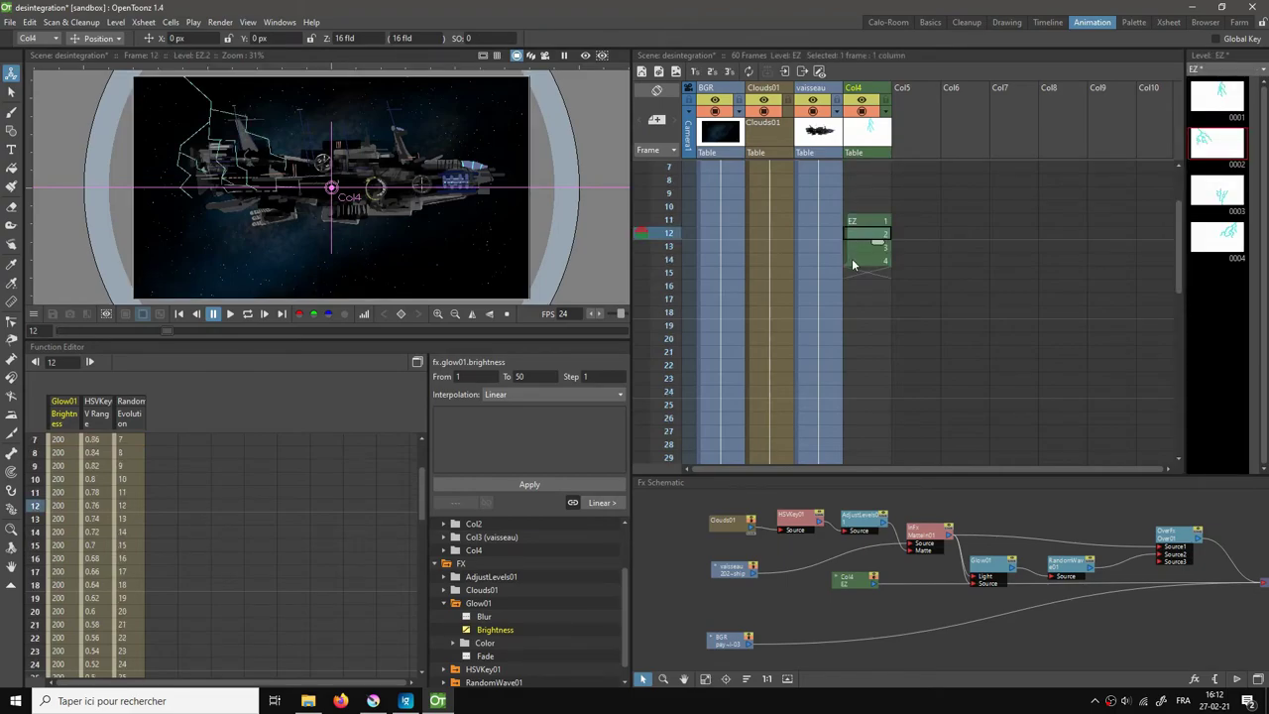
left_click(852, 258, "shift")
left_click_drag(846, 254, 847, 308)
left_click(855, 302)
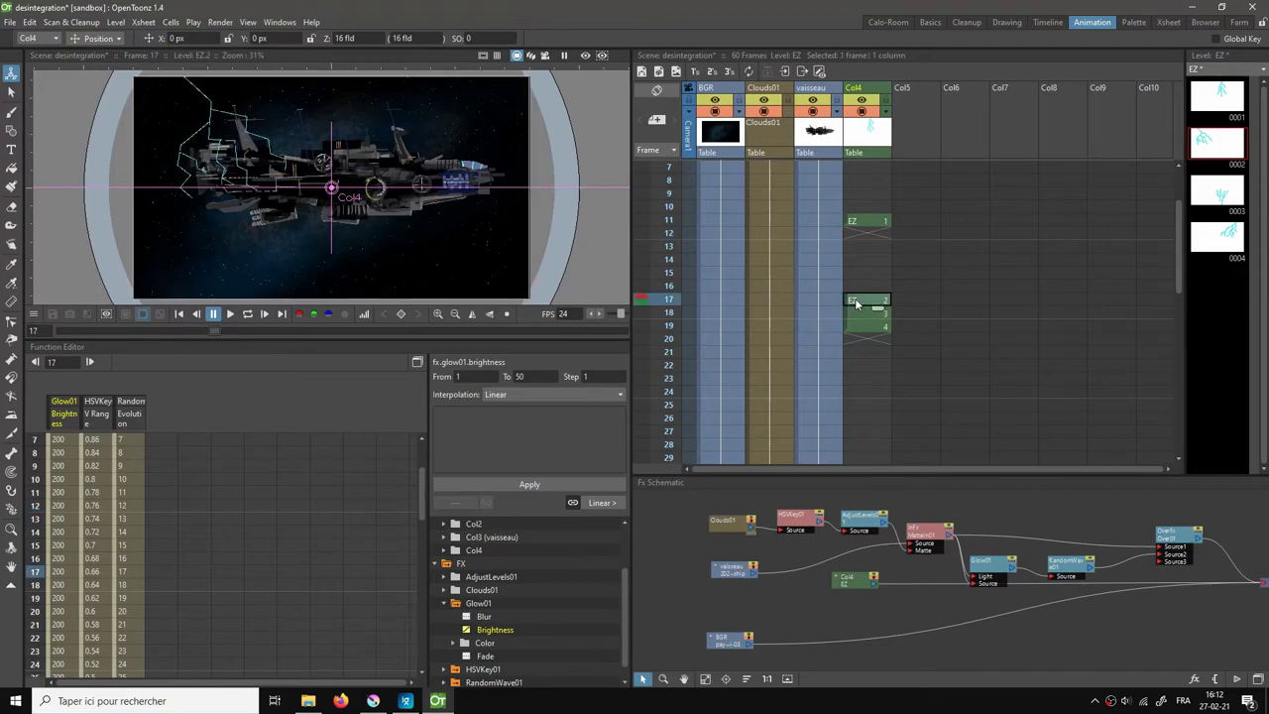
Step: Extend lightning drawings 1 and 2 to a two-frame hold each
left_click(872, 225)
left_click_drag(876, 229, 871, 237)
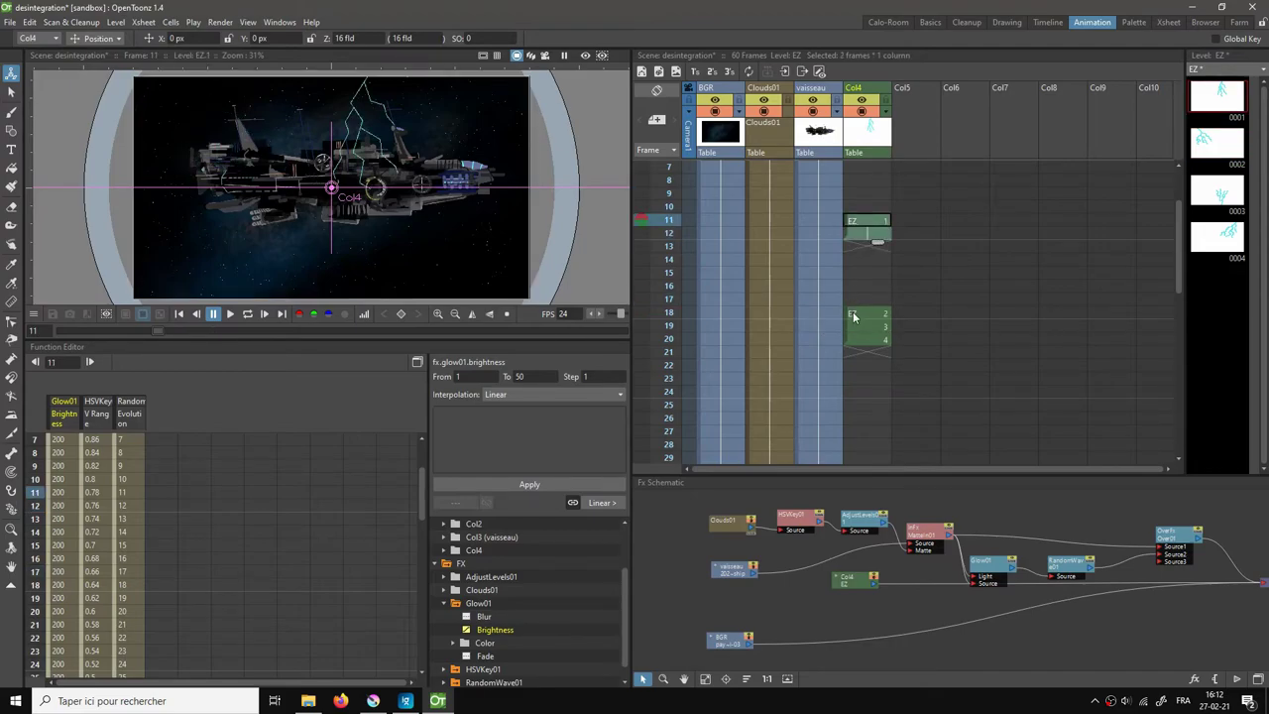
left_click(854, 313)
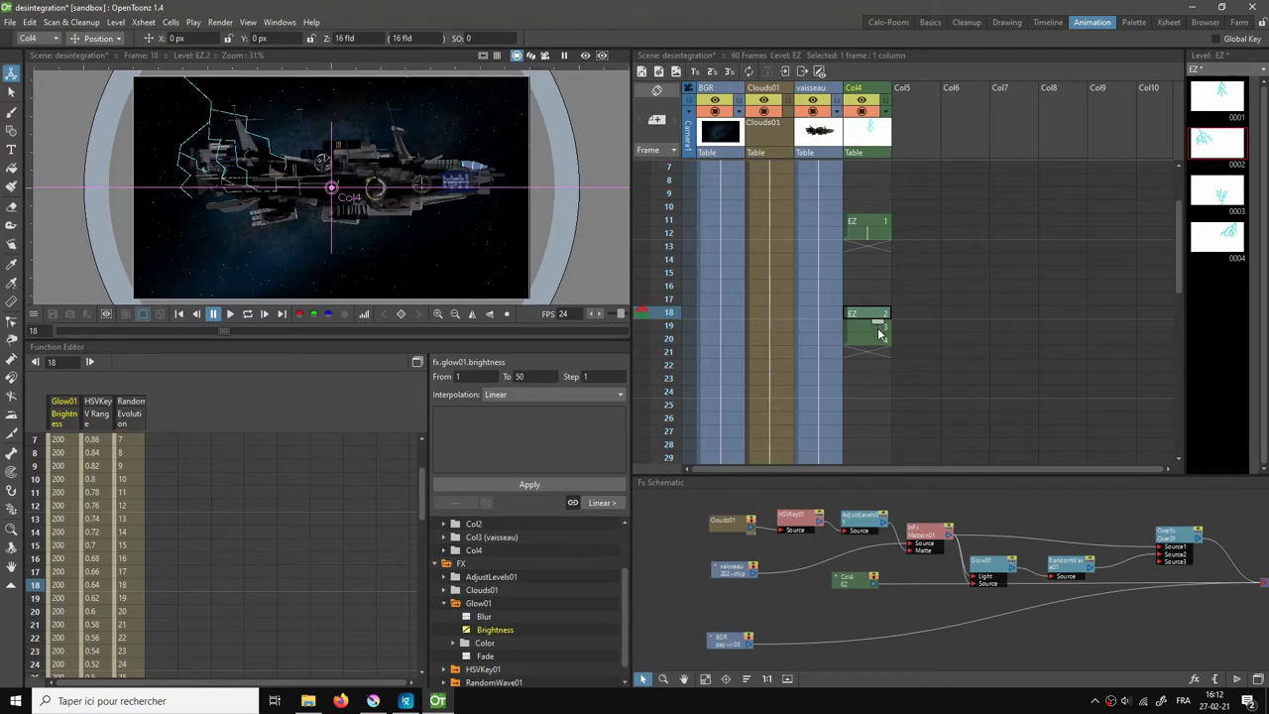
left_click_drag(877, 334, 858, 358)
Step: Move lightning drawings 3 and 4 to start at frame 29, and shift drawing 4 on to frame 36
left_click(858, 345)
scroll(931, 340, "down", 2)
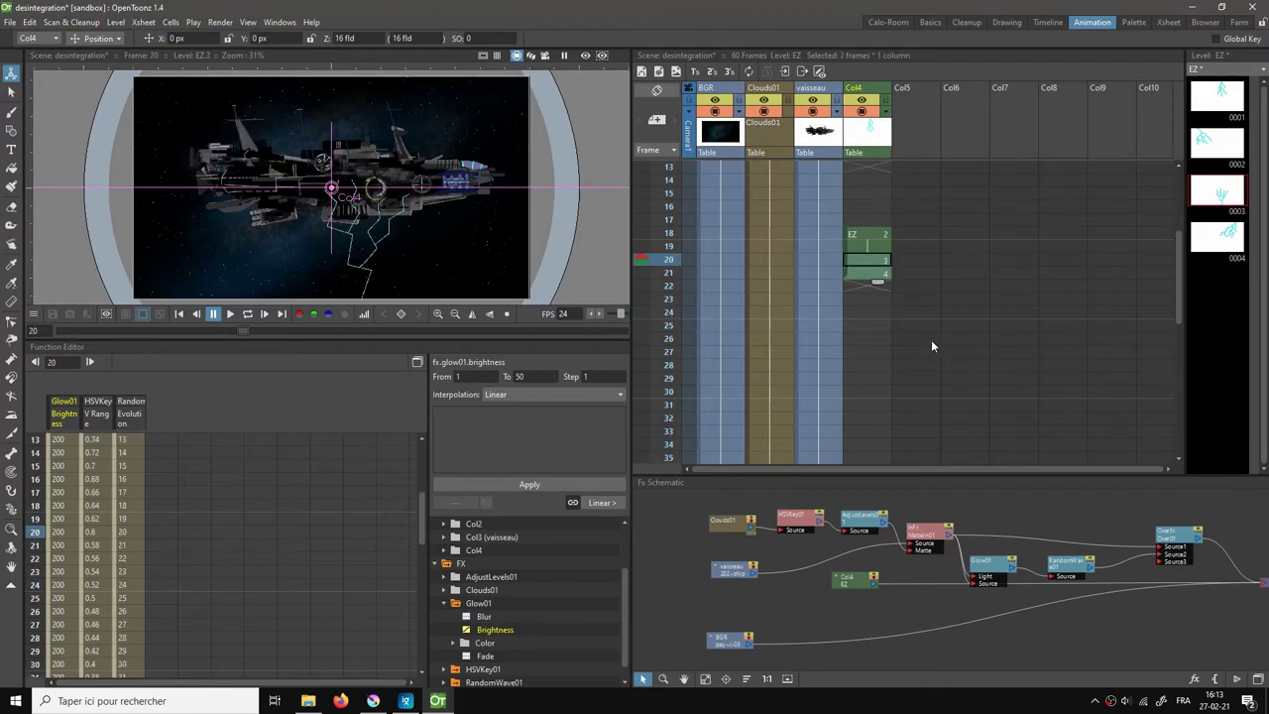
left_click_drag(844, 265, 849, 385)
scroll(927, 332, "down", 6)
scroll(930, 323, "up", 2)
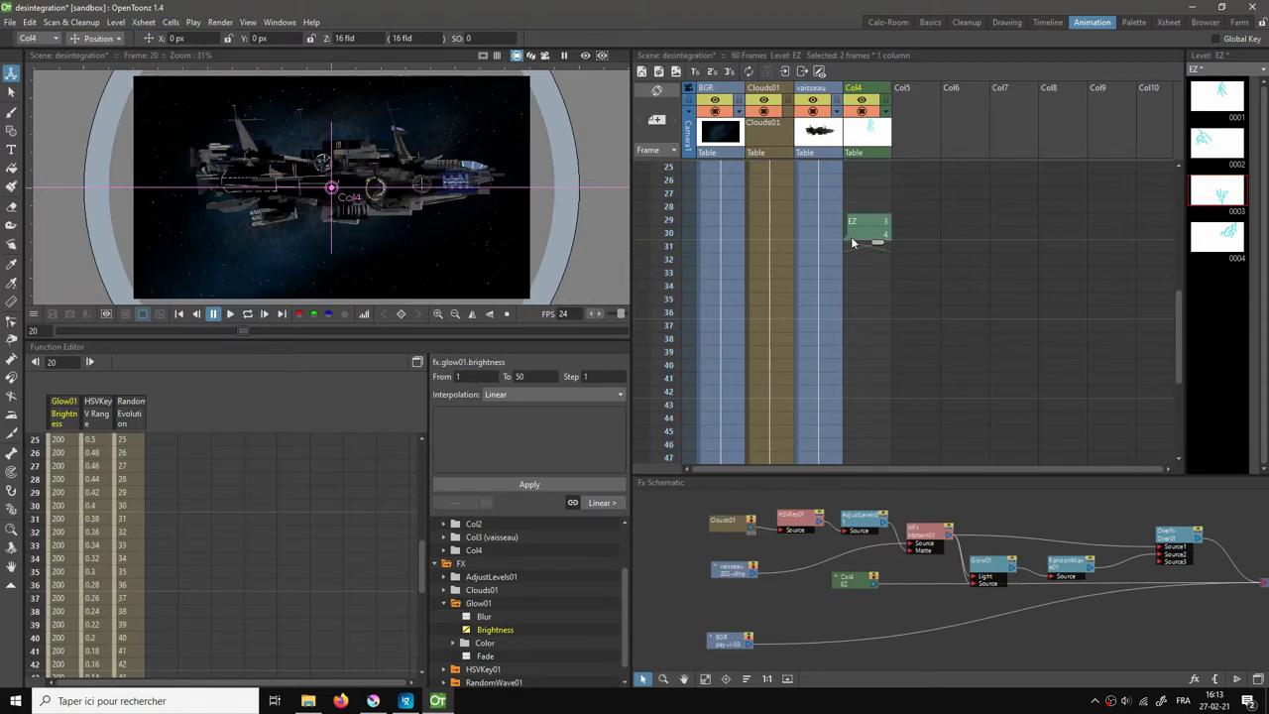
left_click(848, 236)
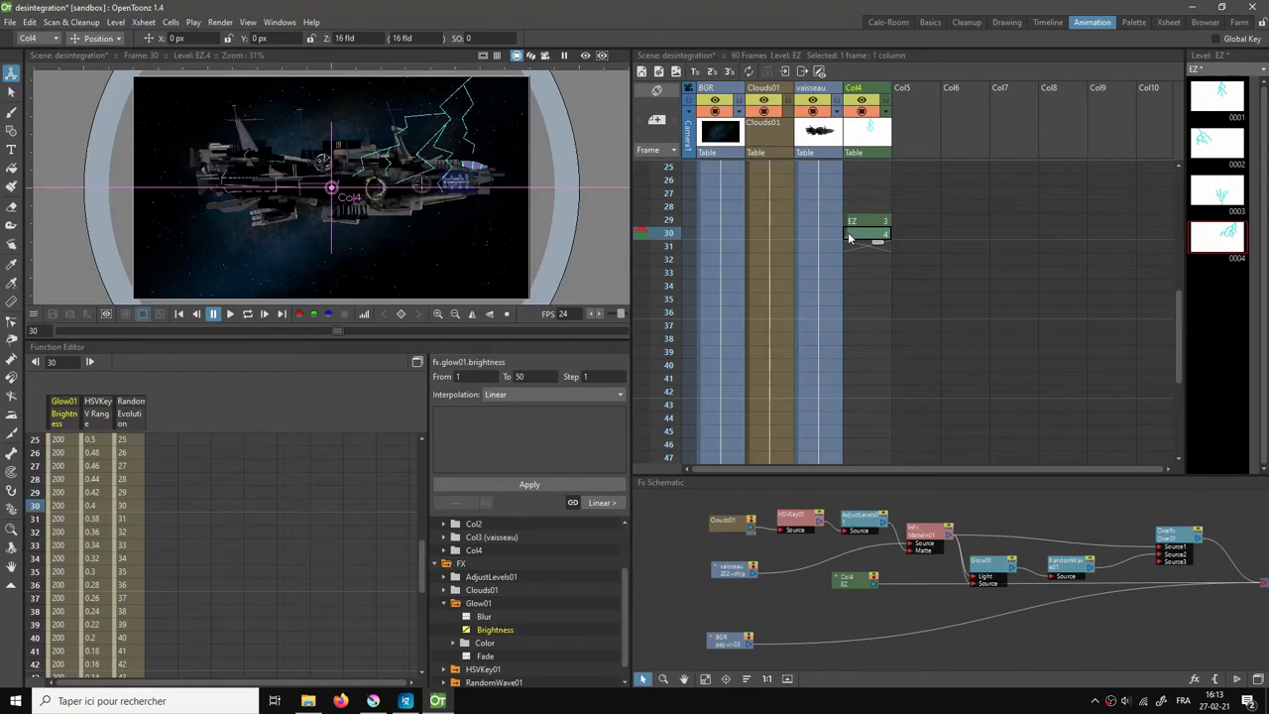
mouse_move(846, 242)
left_mouse_down()
mouse_move(848, 325)
mouse_move(848, 313)
left_mouse_up()
Step: Extend lightning drawings 3 and 4 to a two-frame hold each
left_click(880, 224)
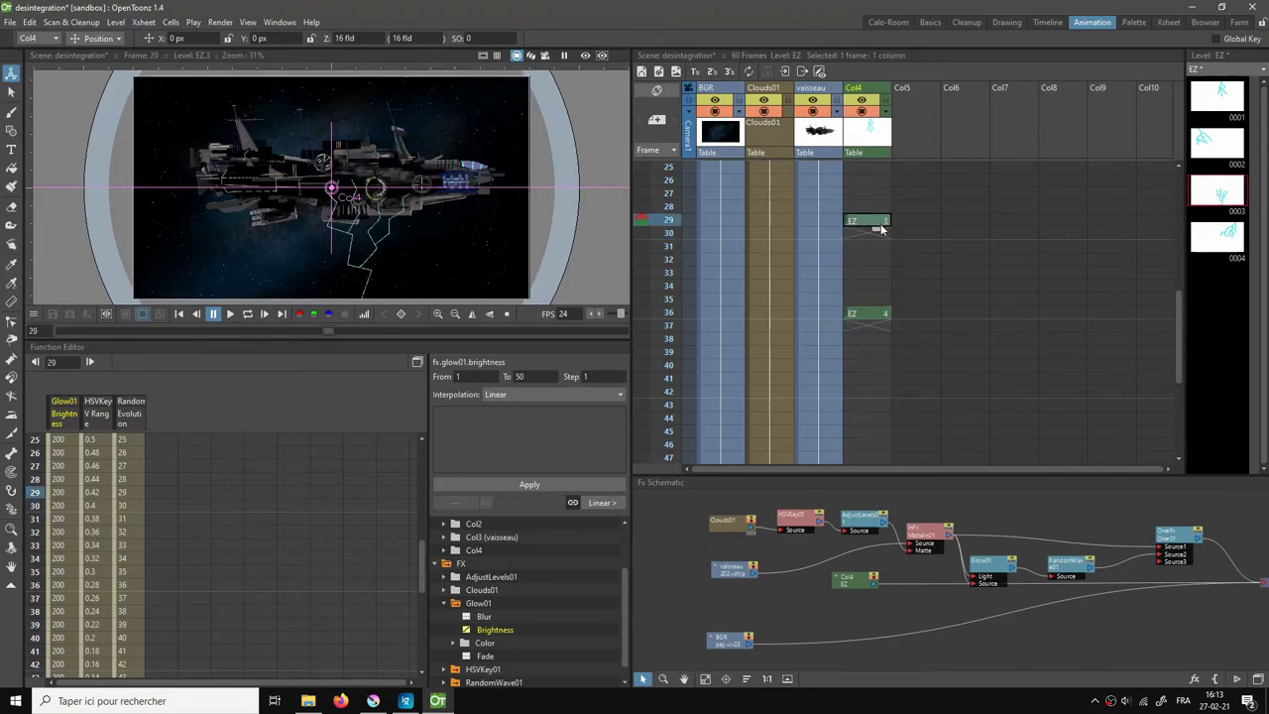
left_click_drag(876, 233, 876, 246)
left_click(877, 330)
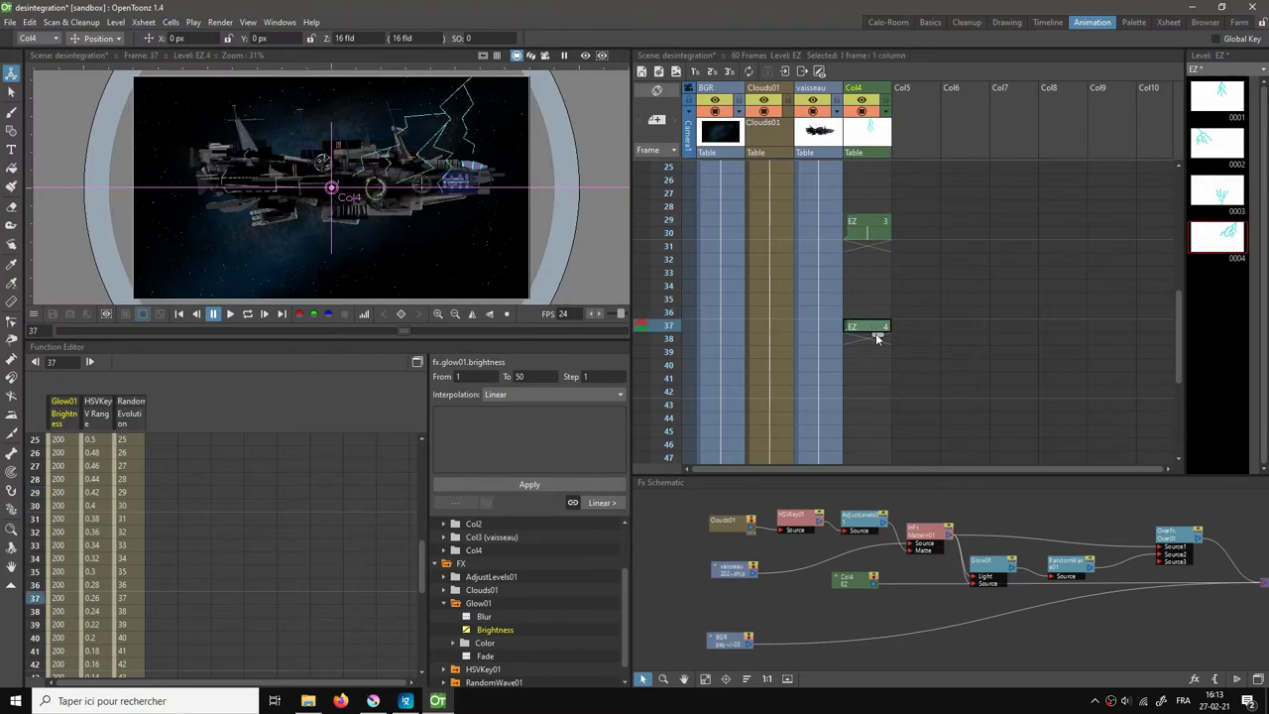
left_click_drag(878, 346, 879, 349)
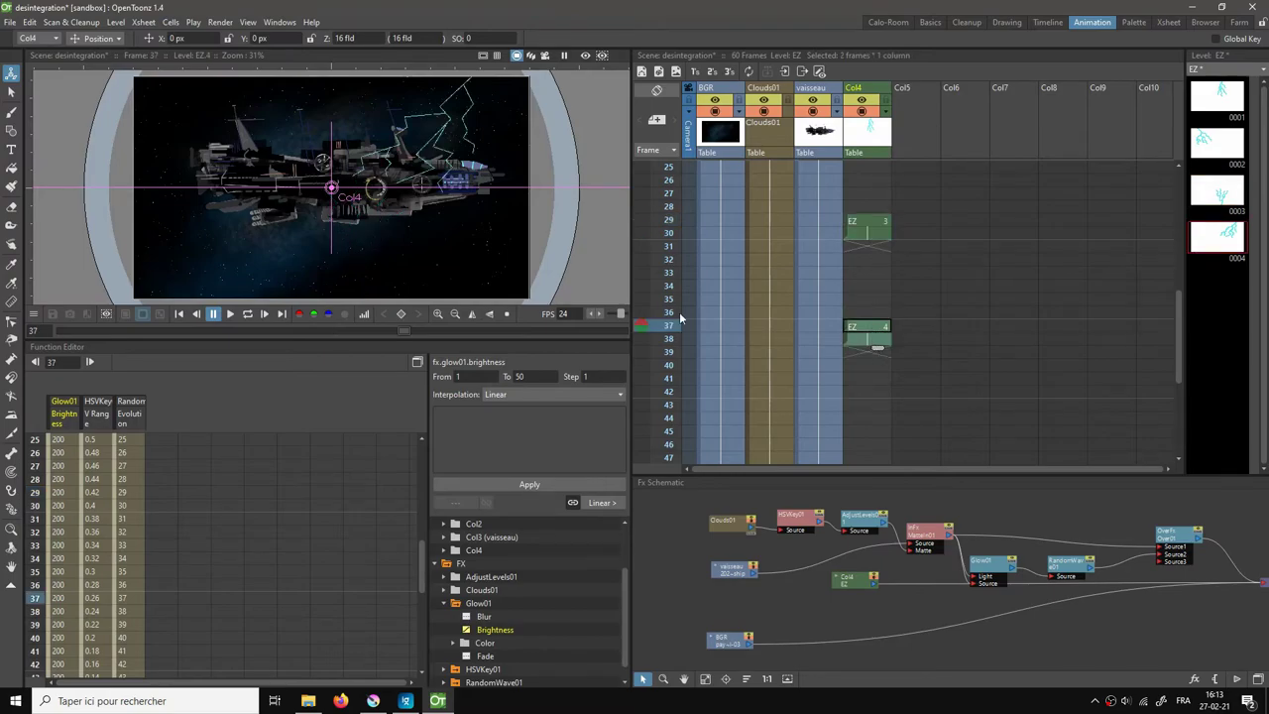
Step: Play the animation in a loop to check the spaced-out lightning flashes, then stop and return to the first frame
left_click(179, 313)
left_click(248, 314)
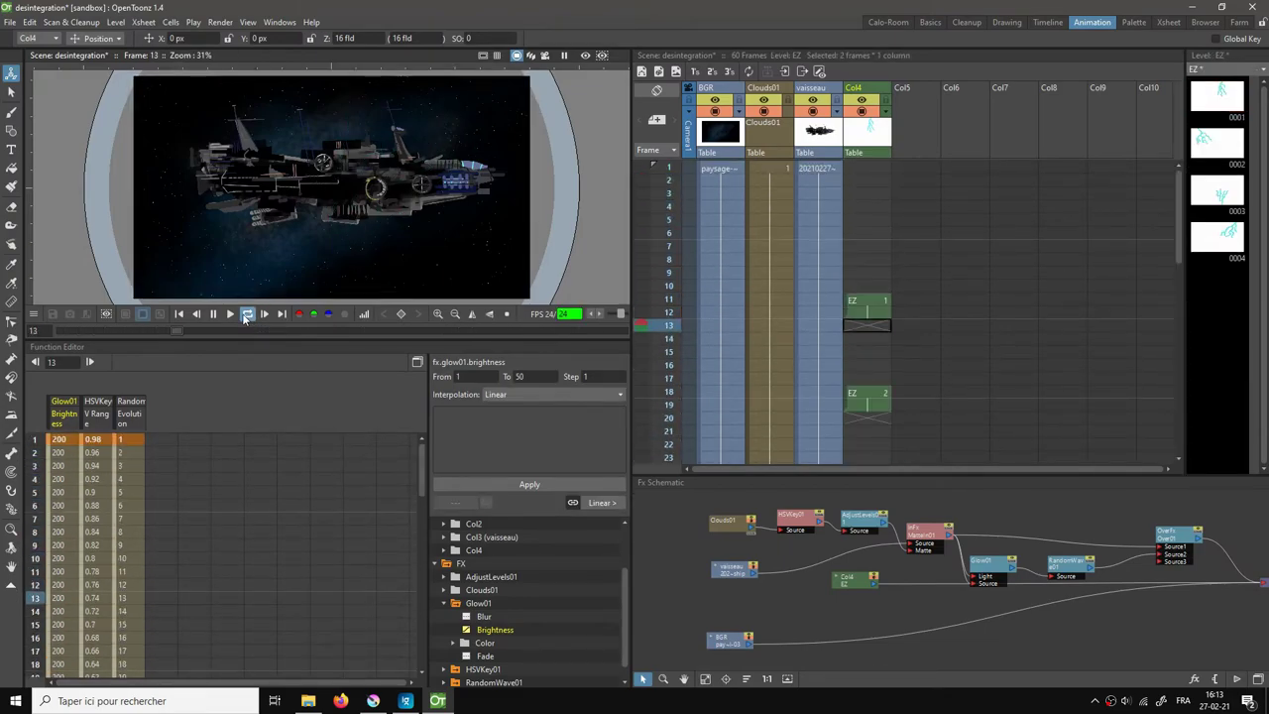
left_click(212, 314)
left_click(183, 316)
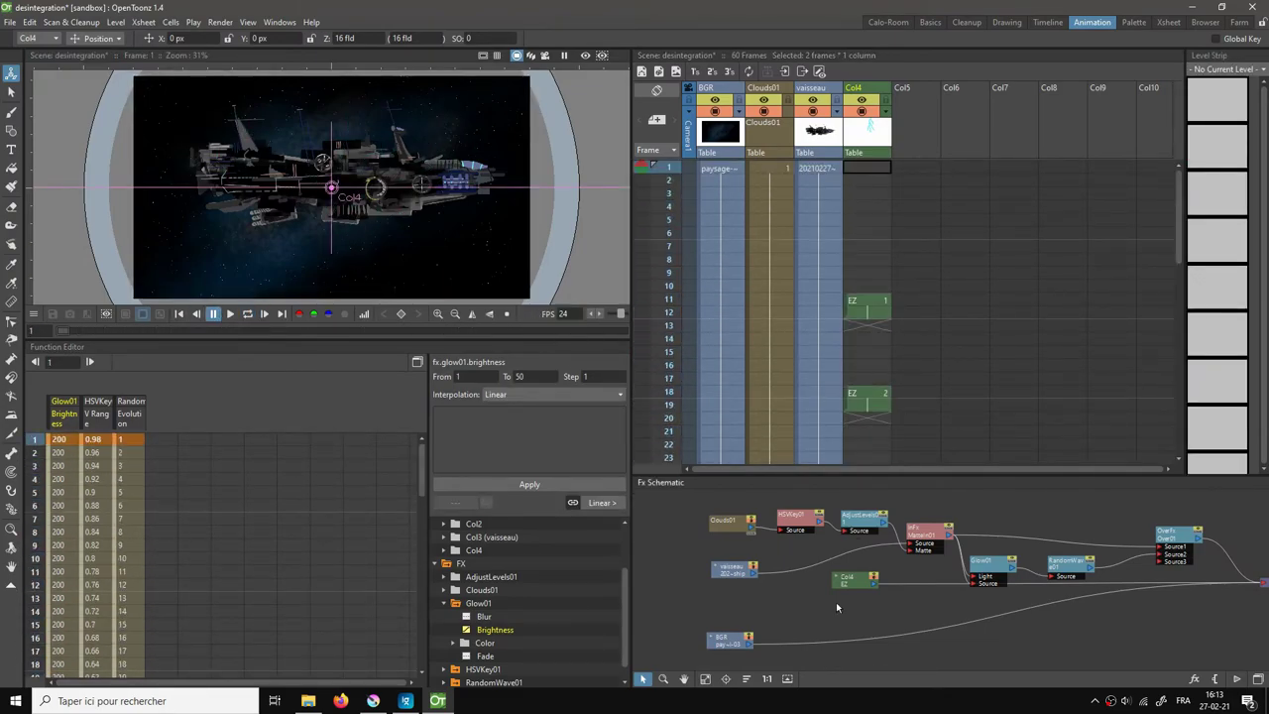
Step: Place the Col4 node between the vaisseau and BGR nodes in the Fx schematic
left_click_drag(843, 587, 764, 609)
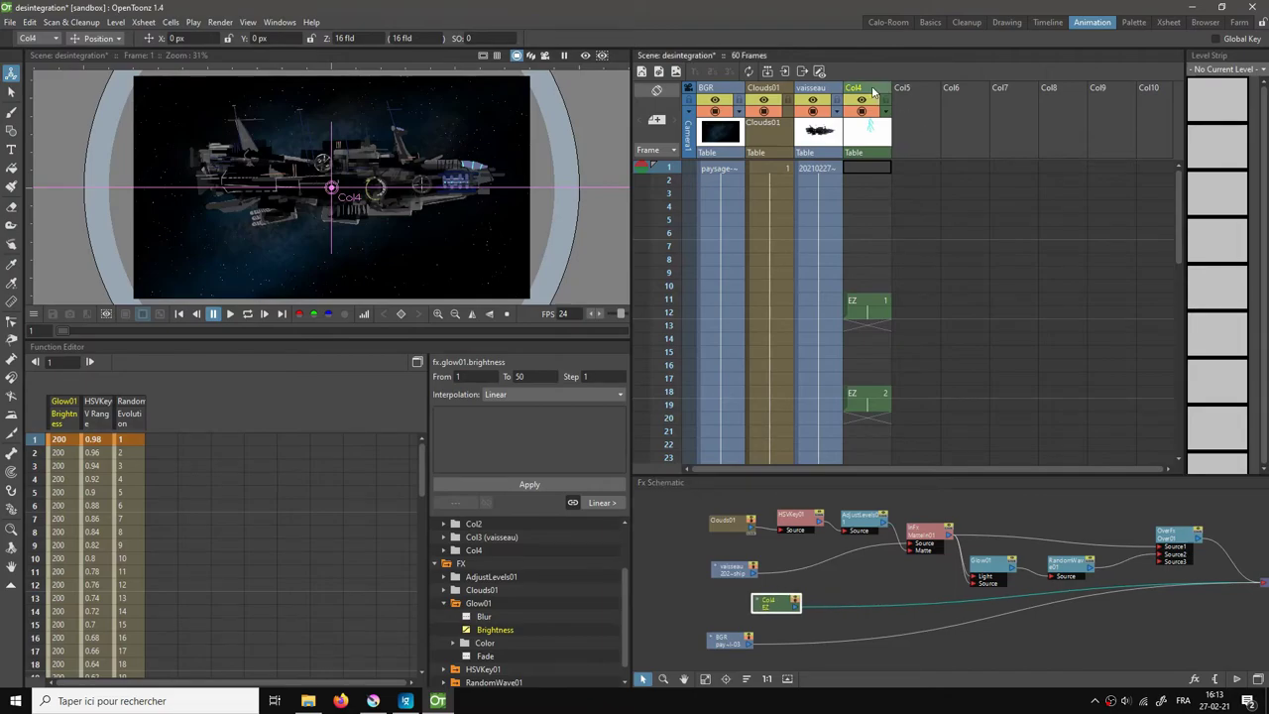
Step: Rename the Col4 column as eclair and save the scene
type("eclair")
key("Return")
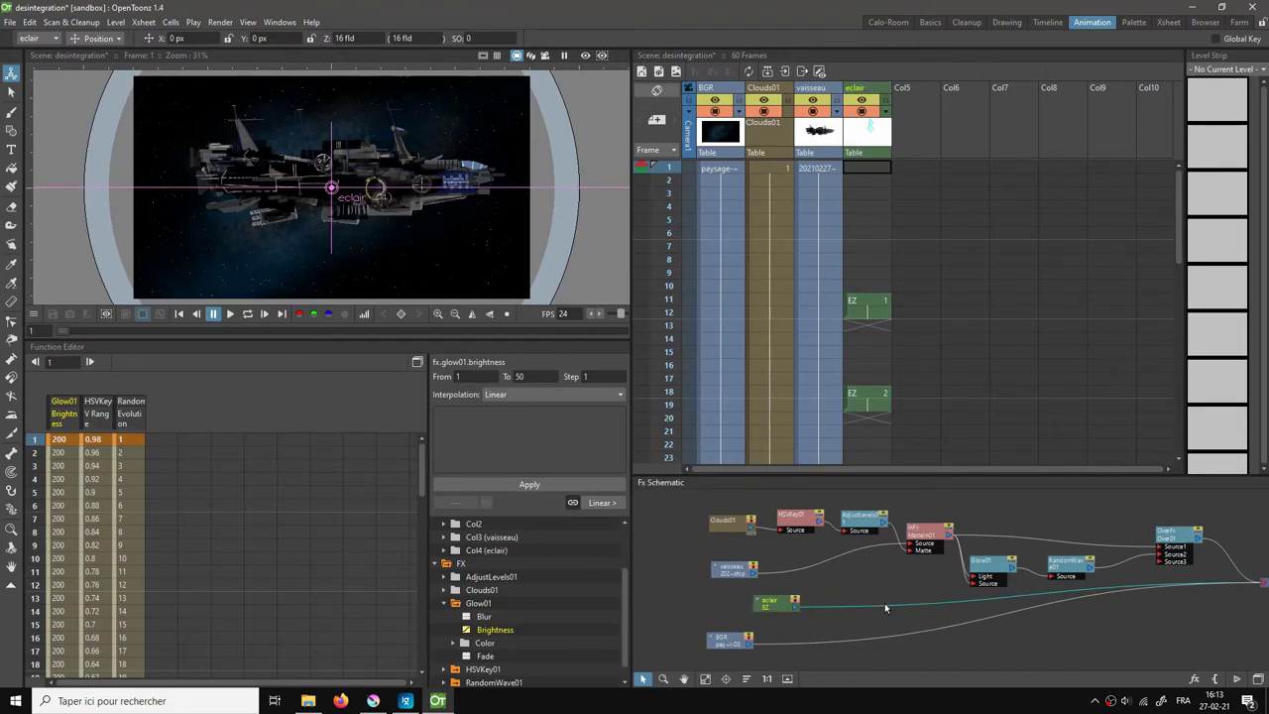
key("ctrl+s")
Step: Insert a Light Glow effect on the connection leaving the eclair node in the Fx schematic
right_click(885, 605)
mouse_move(927, 615)
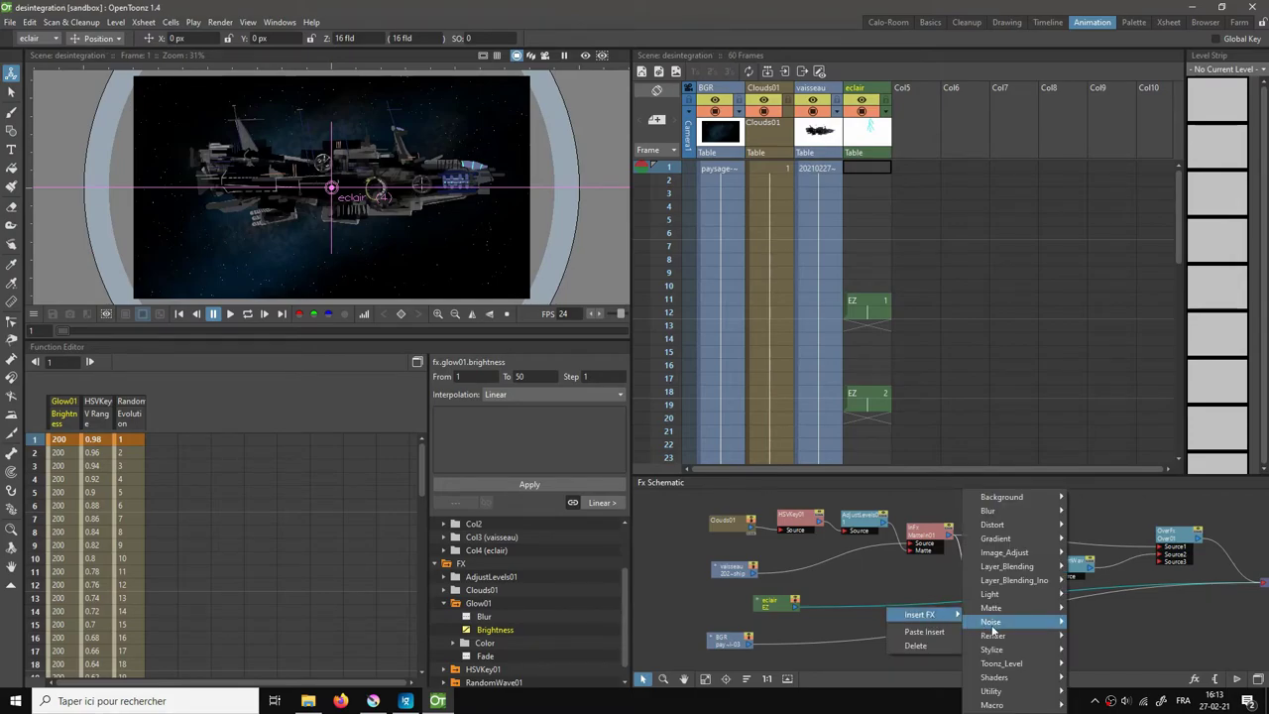
mouse_move(1016, 593)
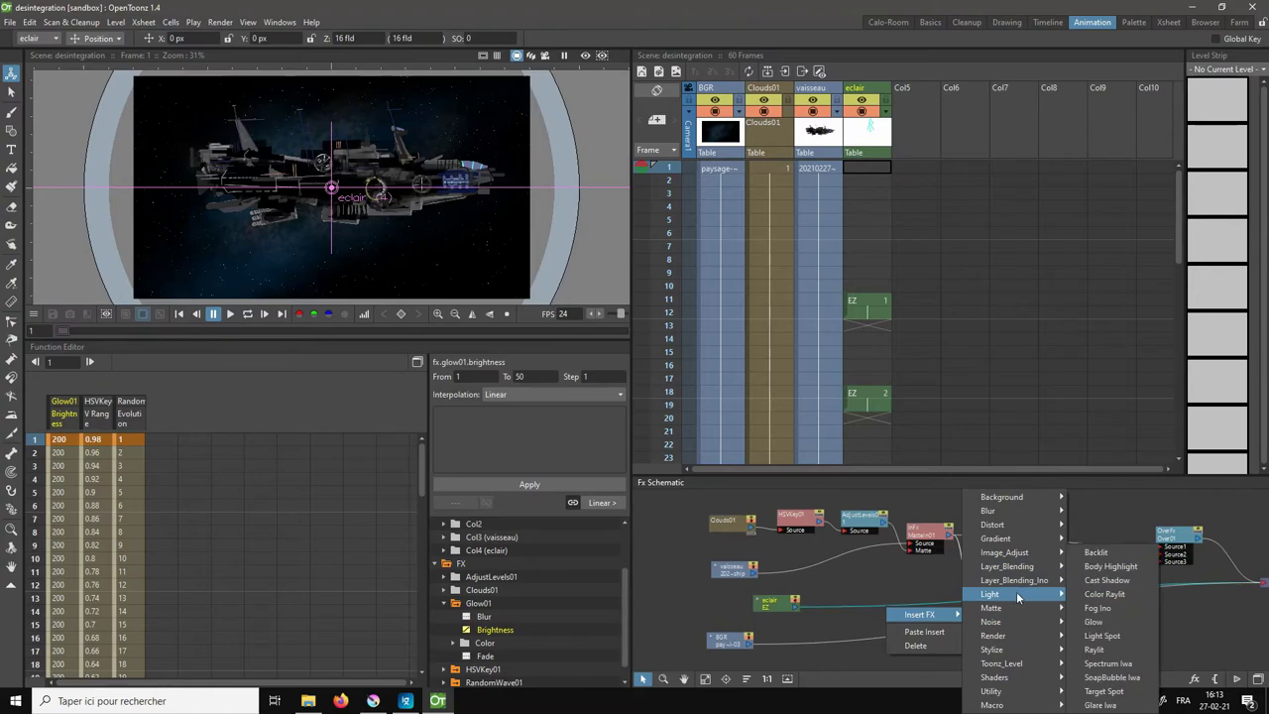
left_click(1106, 620)
Step: Turn on the rendered preview in the viewer and inspect the lightning at frames 11, 18, 29 and 37
left_click(584, 57)
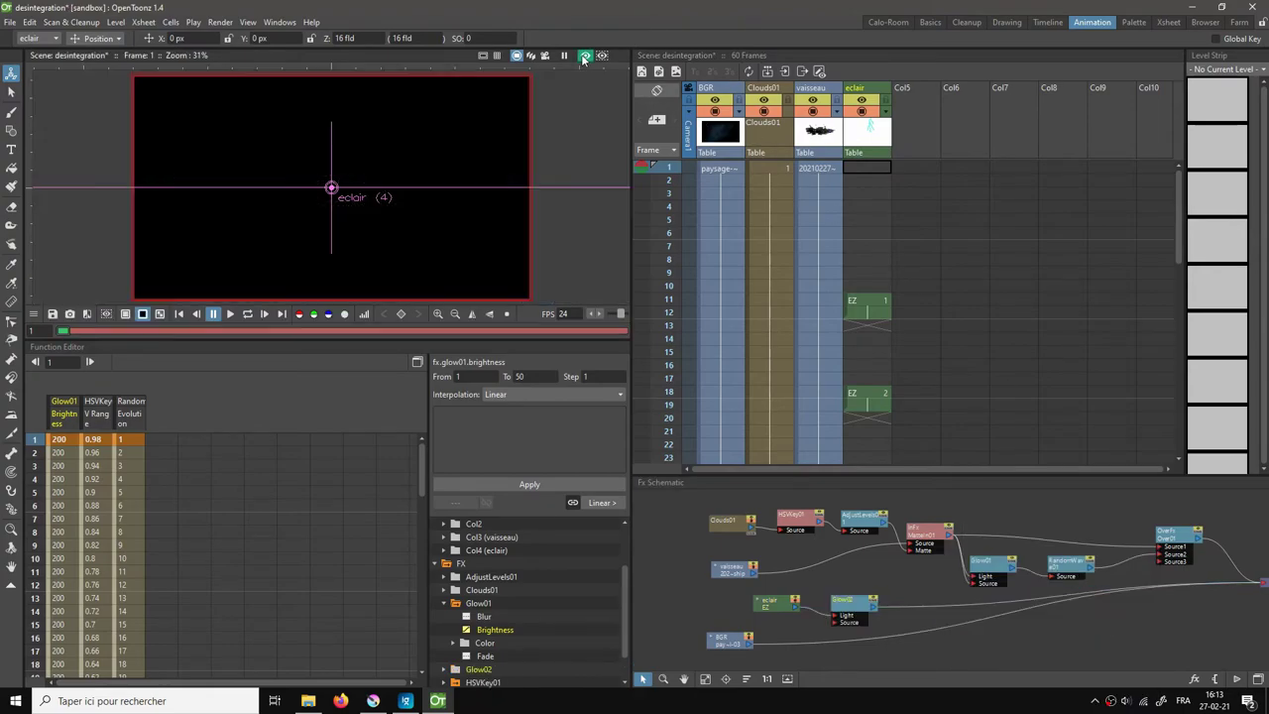
left_click(858, 306)
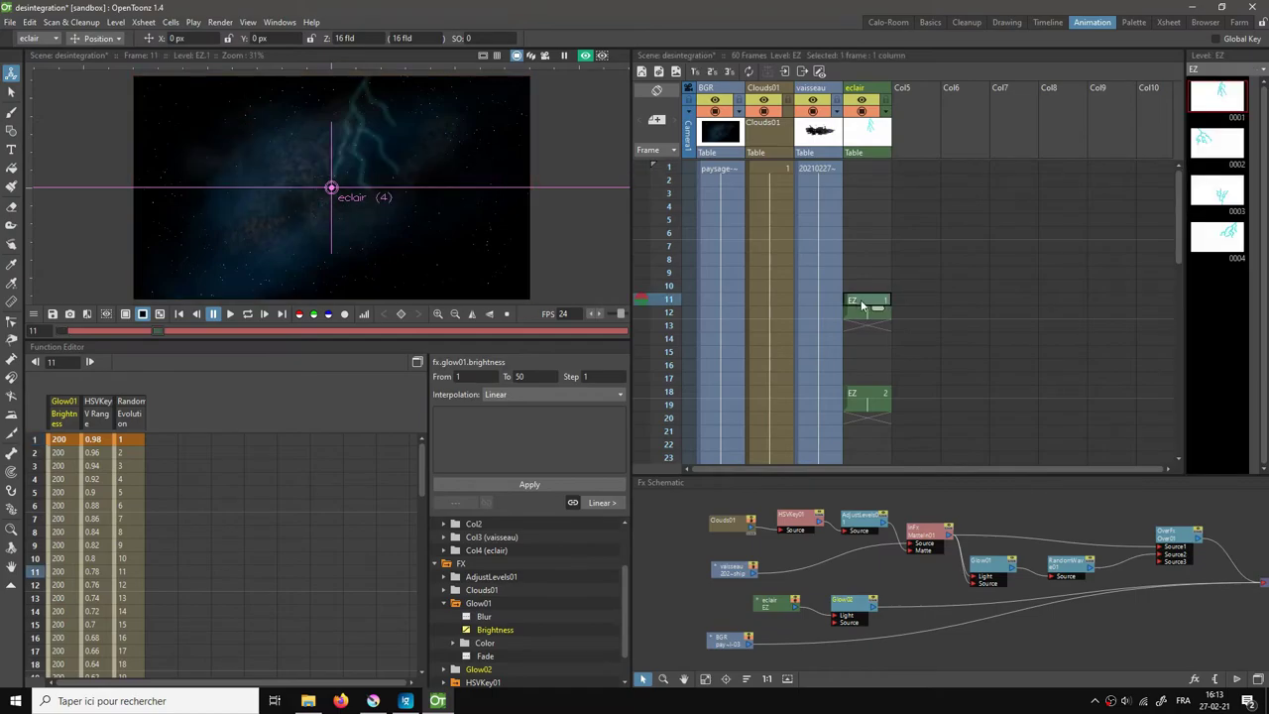
left_click(662, 395)
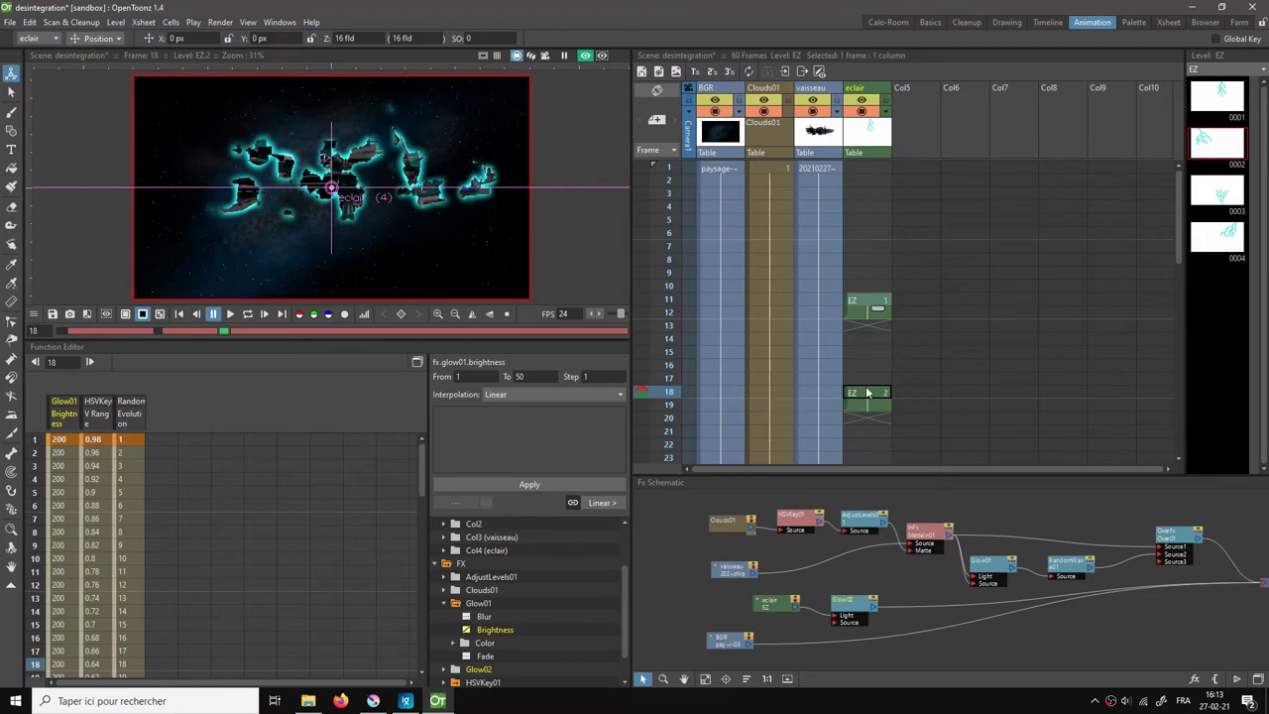
left_click(863, 393)
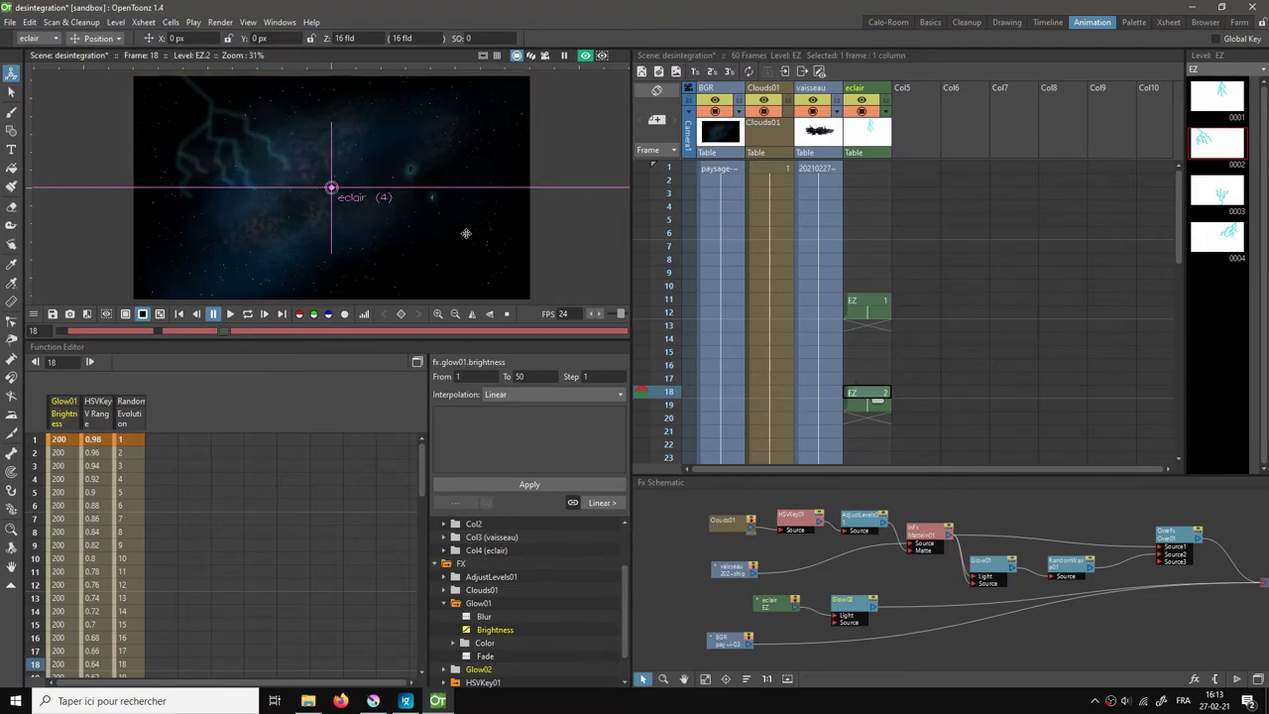
scroll(870, 318, "down", 5)
left_click(859, 224)
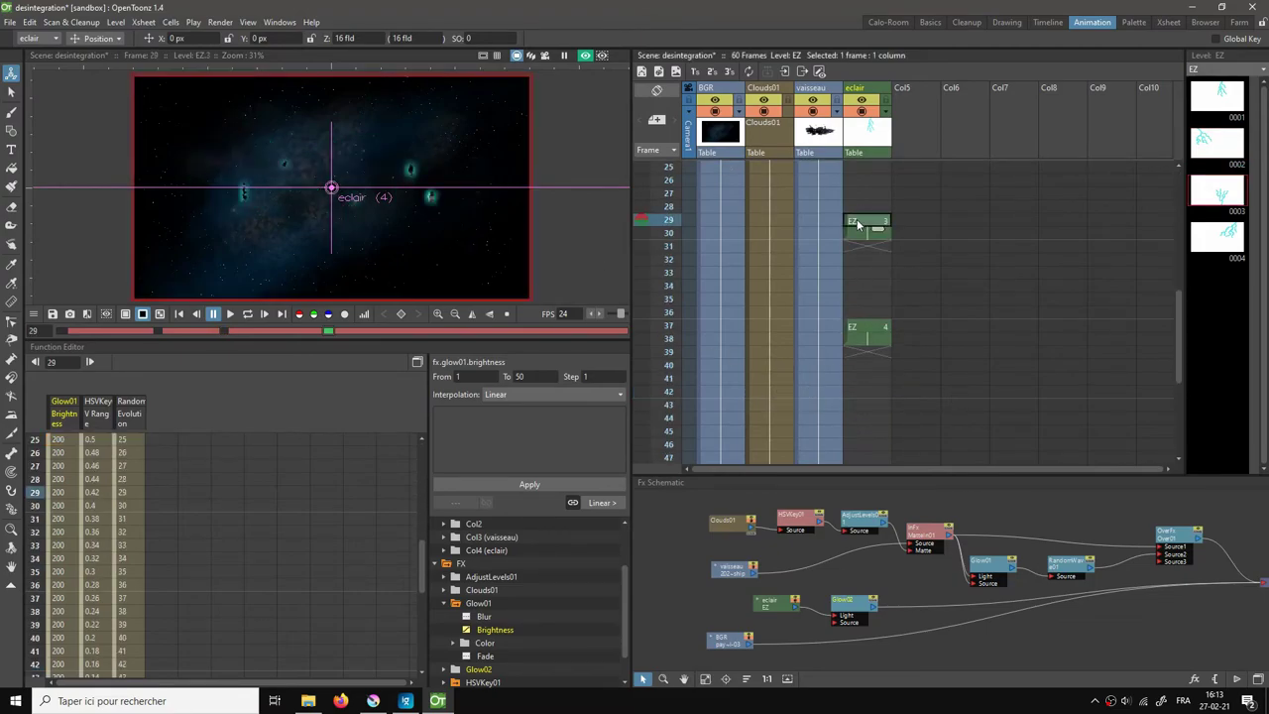
left_click(859, 327)
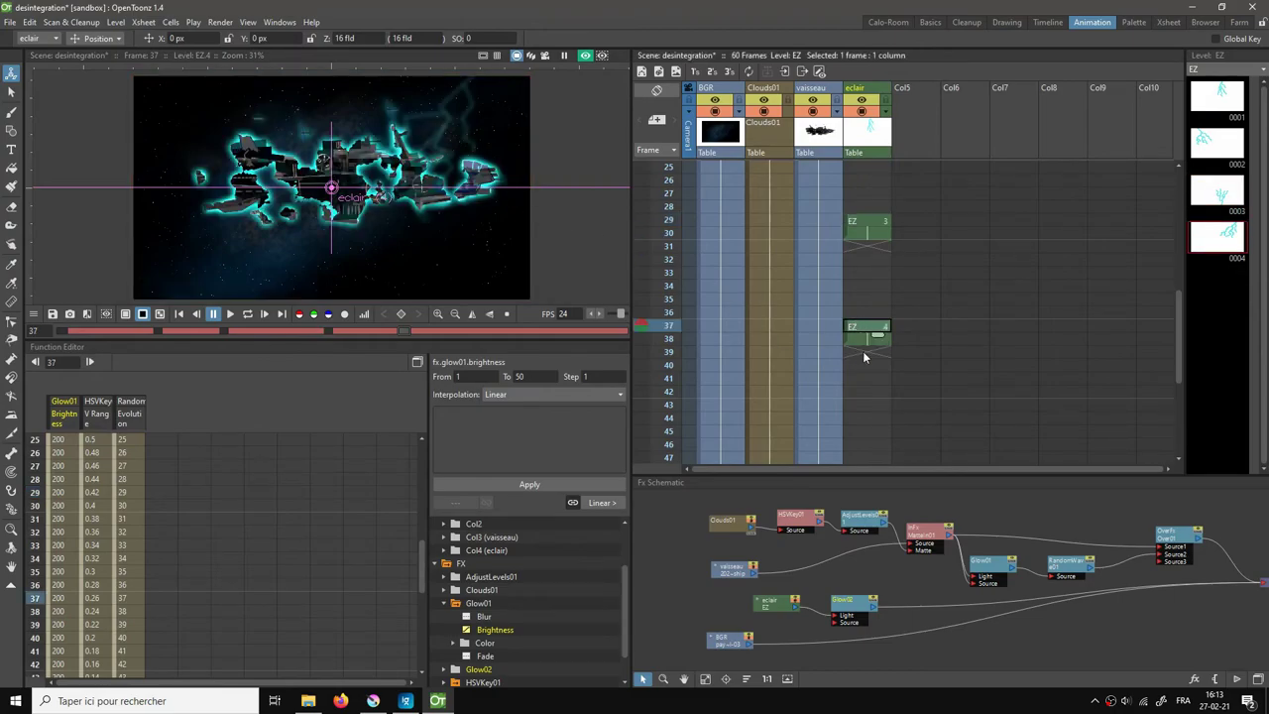
scroll(760, 300, "up", 6)
scroll(715, 247, "up", 2)
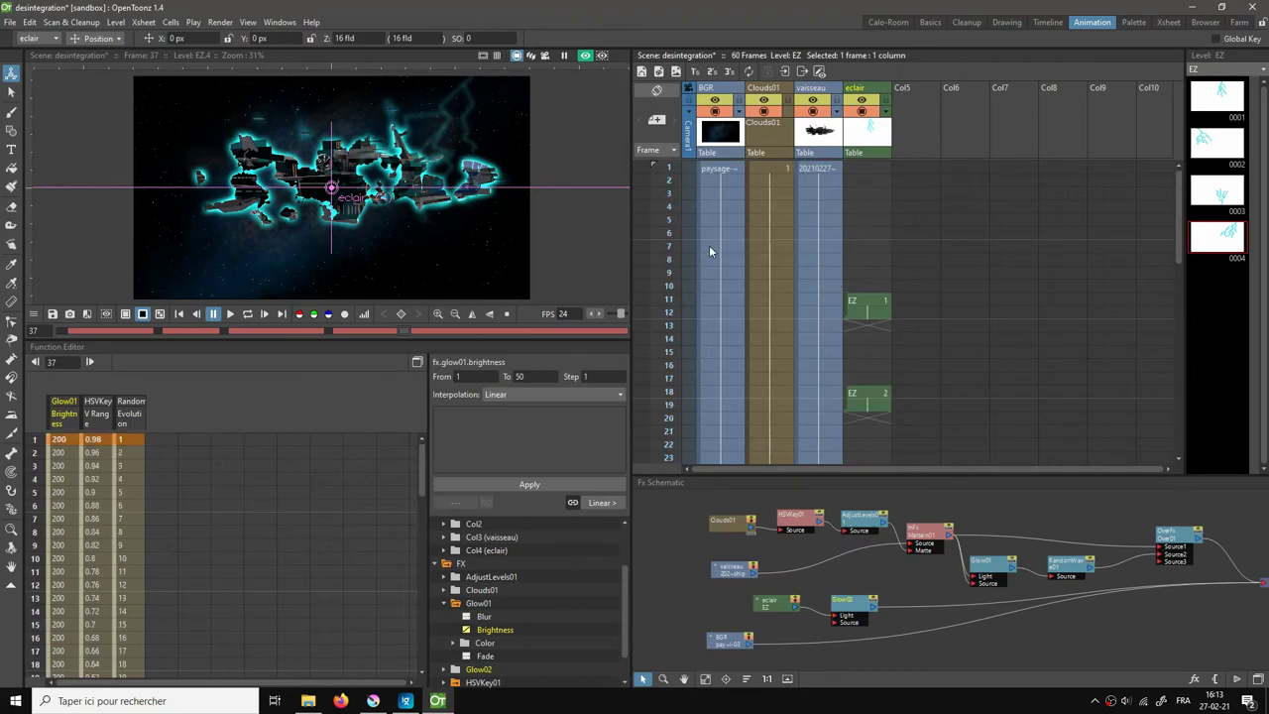
Step: Examine previewed frames between 7 and 22 to judge when the ship's pieces start appearing relative to the lightning flashes
left_click(701, 247)
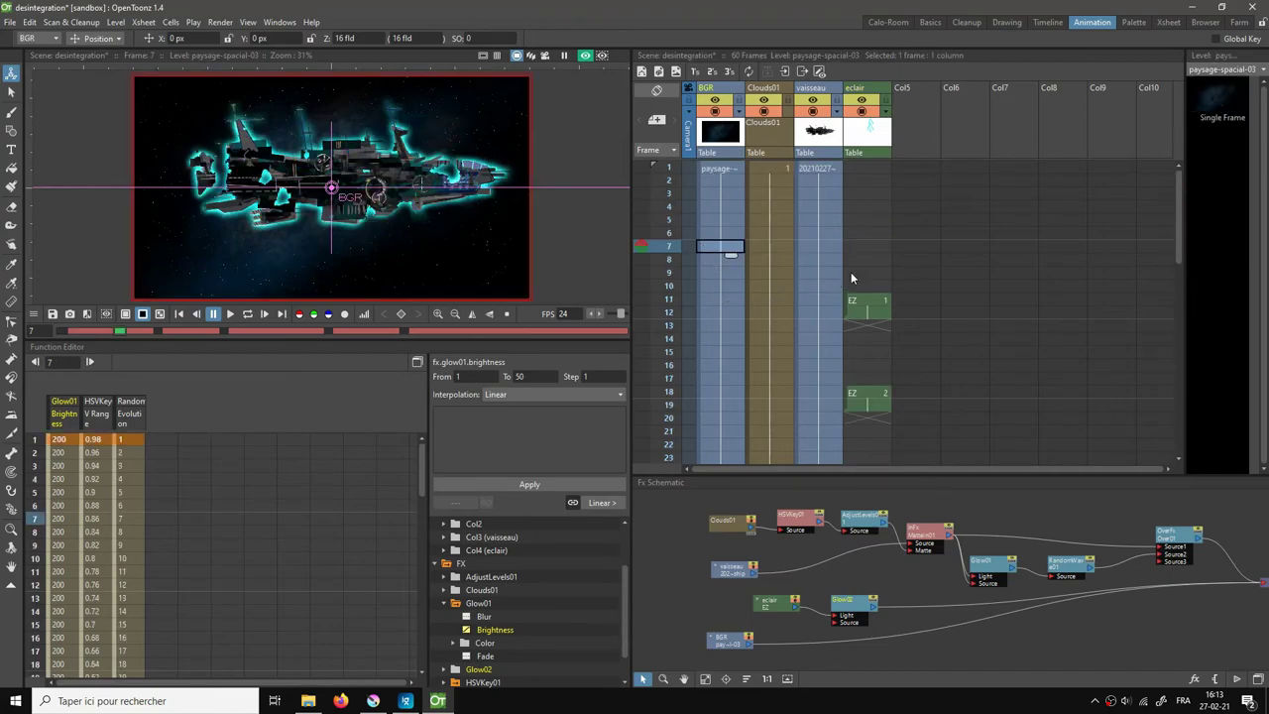
left_click(833, 351)
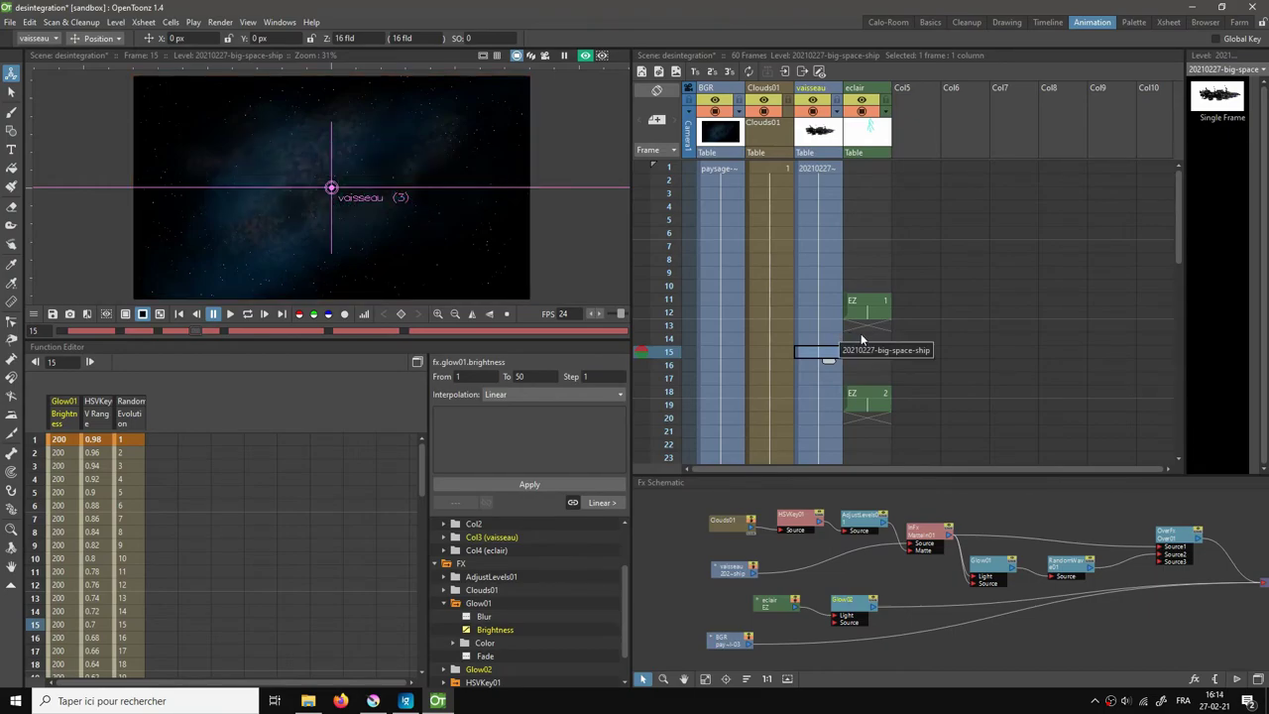
scroll(860, 333, "down", 2)
left_click(861, 274)
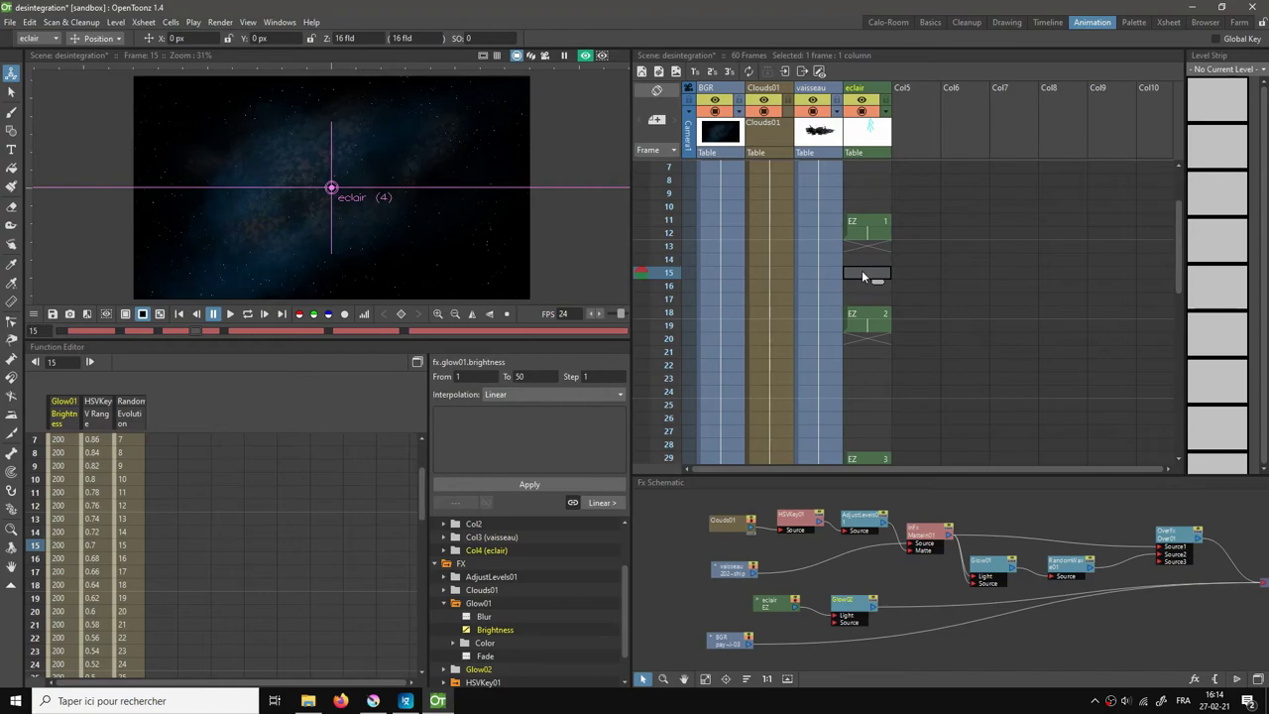
left_click(864, 366)
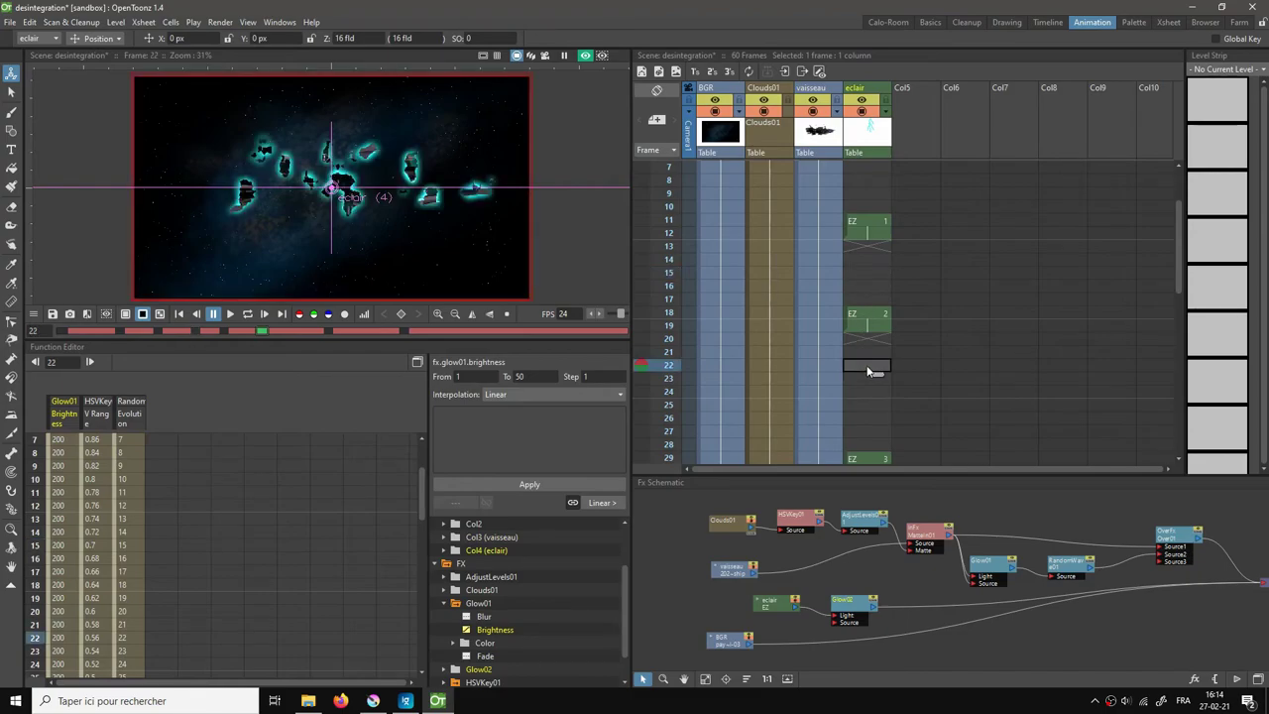
left_click(868, 351)
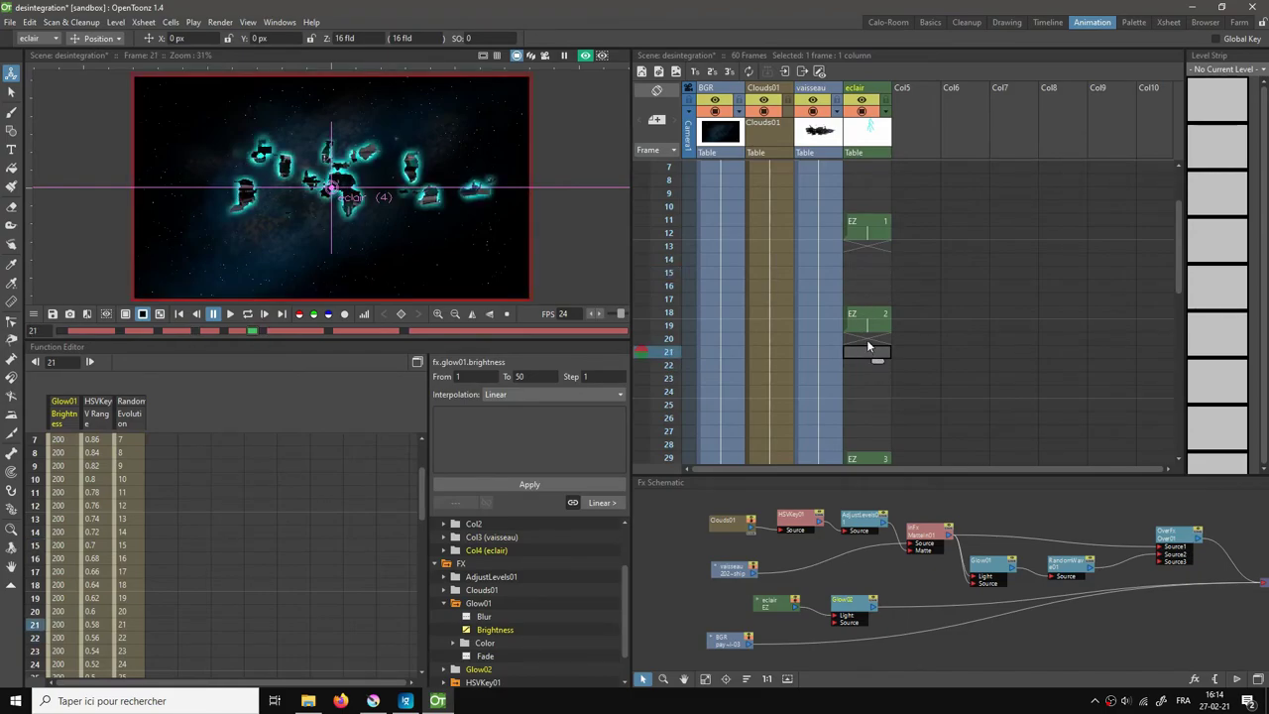
left_click(862, 297)
left_click(863, 273)
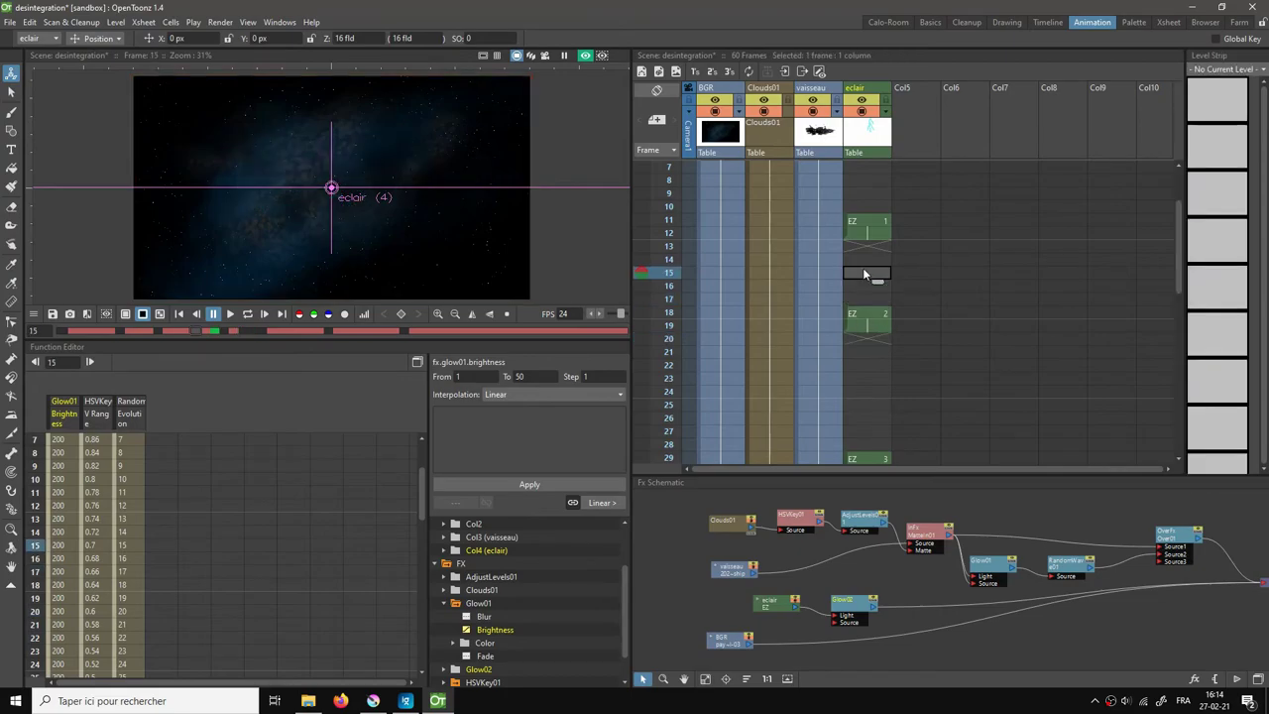
key("Down")
left_click(865, 259)
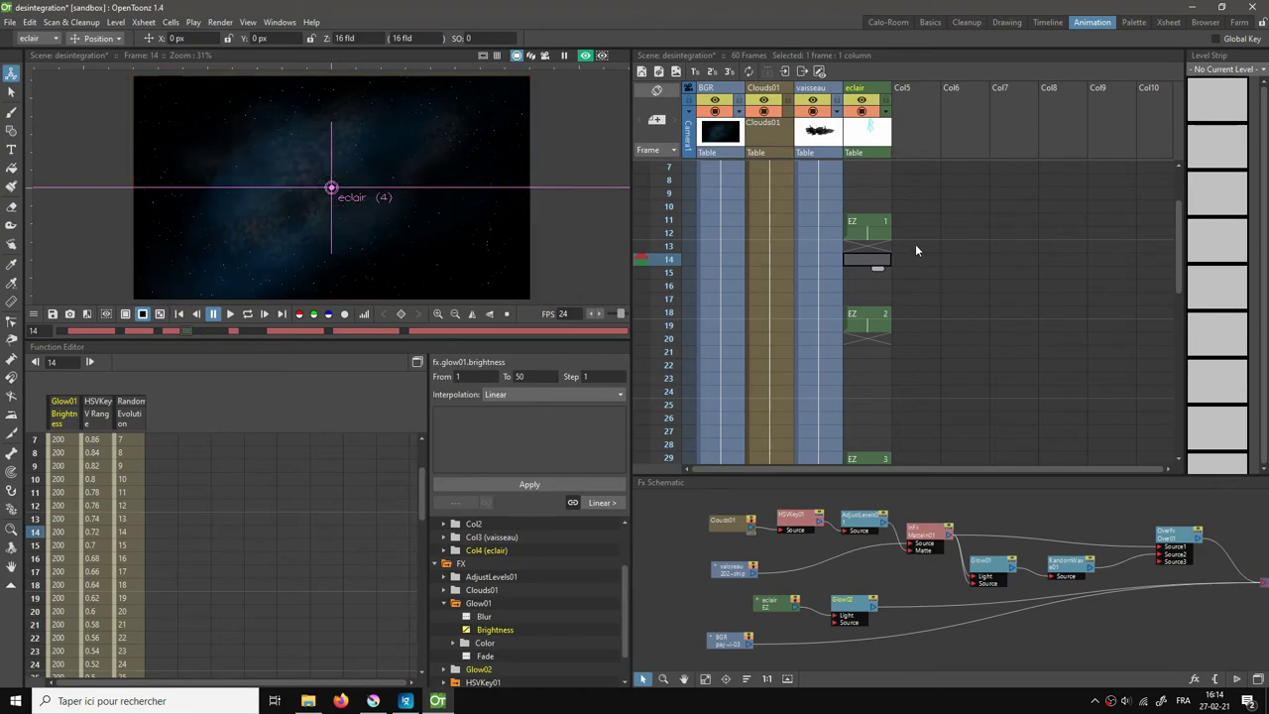
left_click(818, 260)
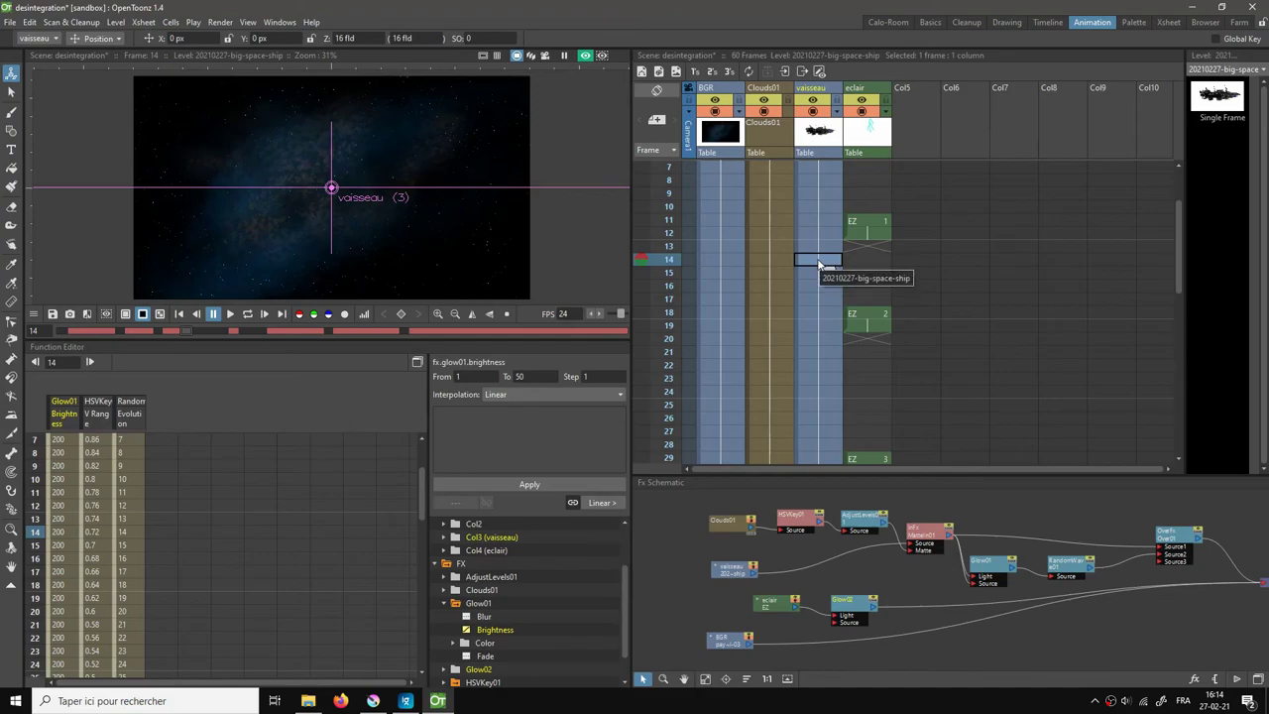
Step: Move lightning drawing 1 to start at frame 17 and drawing 2 to frame 22, and retime the drawings further down
left_click(848, 228)
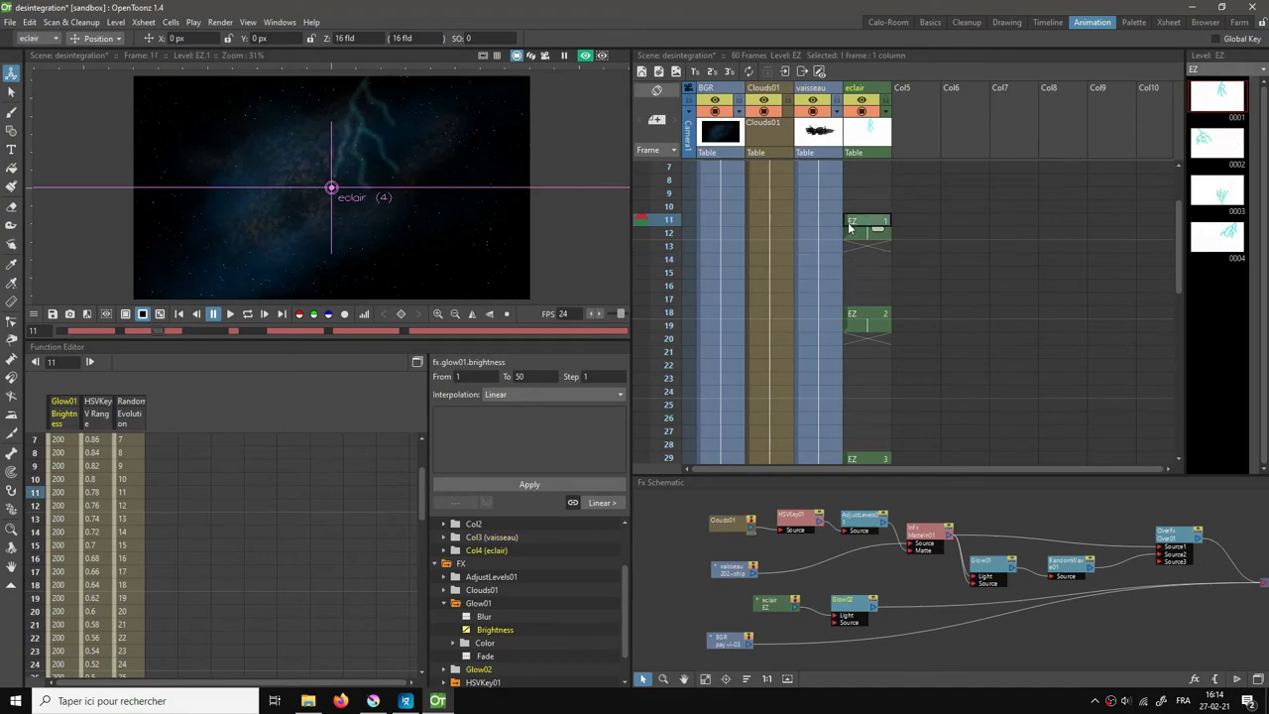
left_click_drag(847, 236, 850, 272)
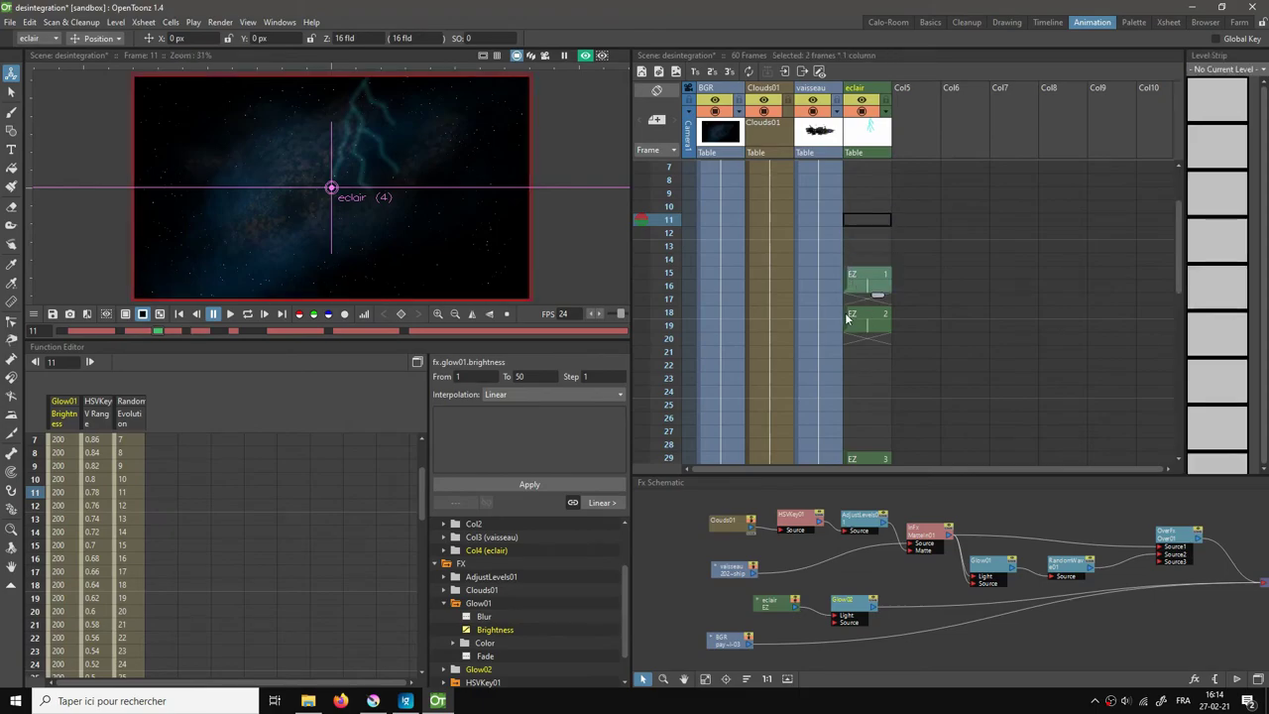
left_click_drag(847, 319, 849, 364)
scroll(882, 391, "down", 4)
left_click_drag(843, 419, 848, 392)
scroll(898, 400, "down", 4)
scroll(897, 400, "up", 10)
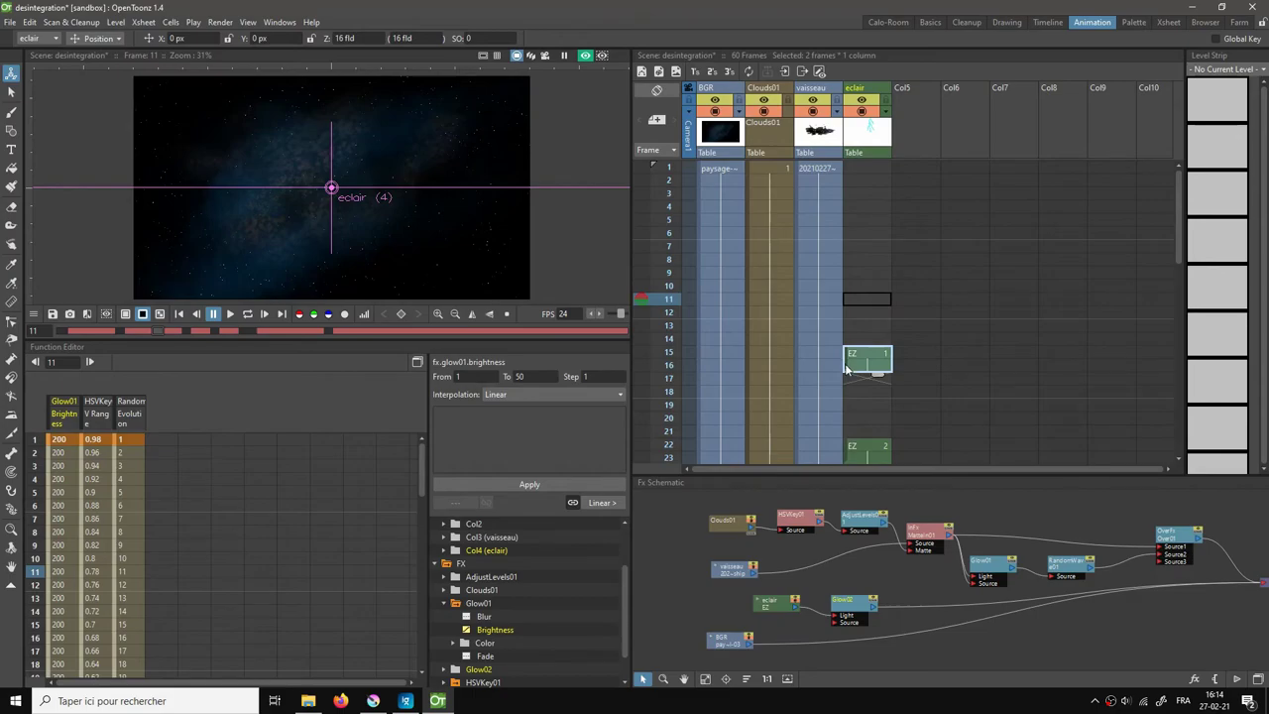
left_click_drag(844, 367, 845, 393)
Step: Connect the eclair node to the Source input of Glow02 and inspect the lightning at frame 17 up close
left_click(873, 613)
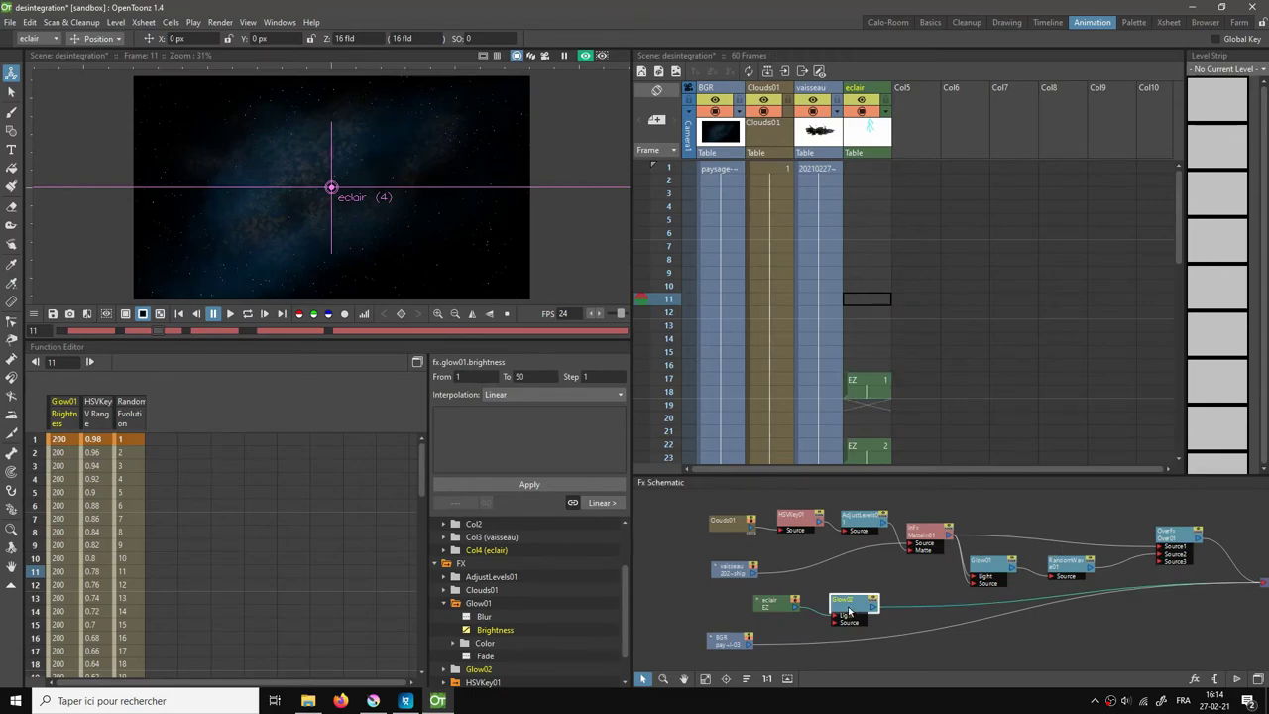
left_click(859, 379)
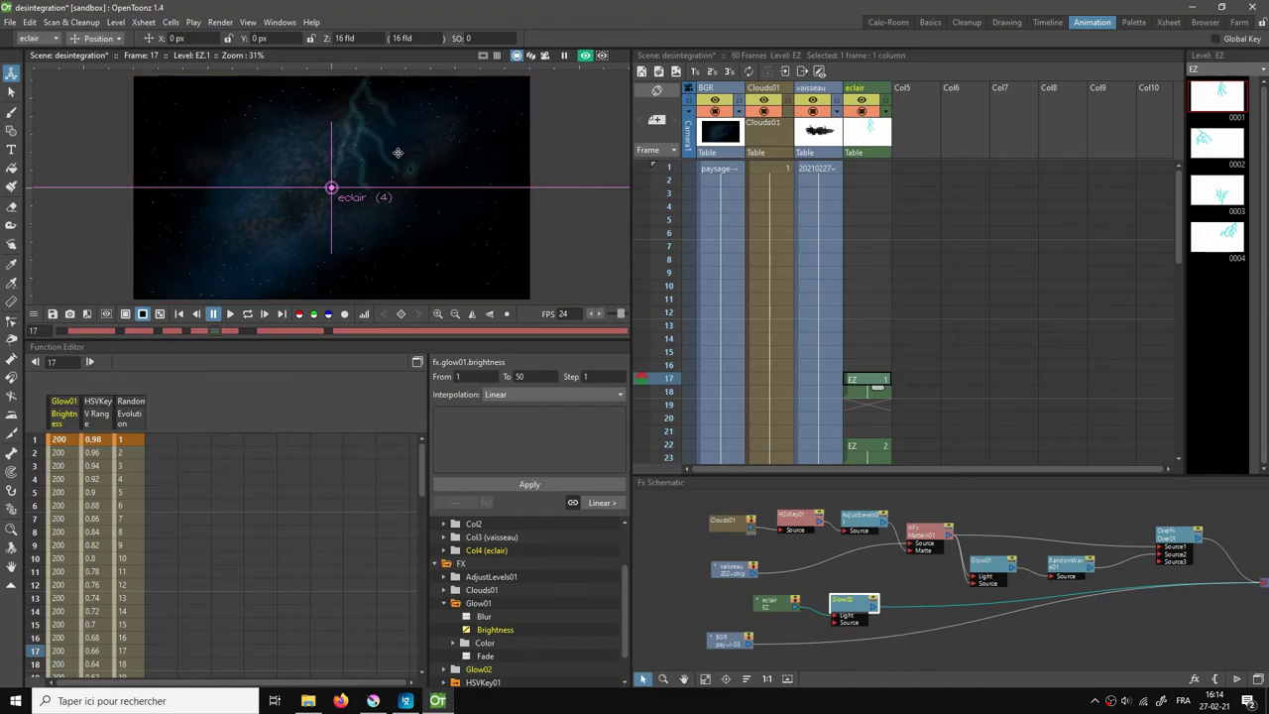
left_click(794, 613)
left_click(414, 126)
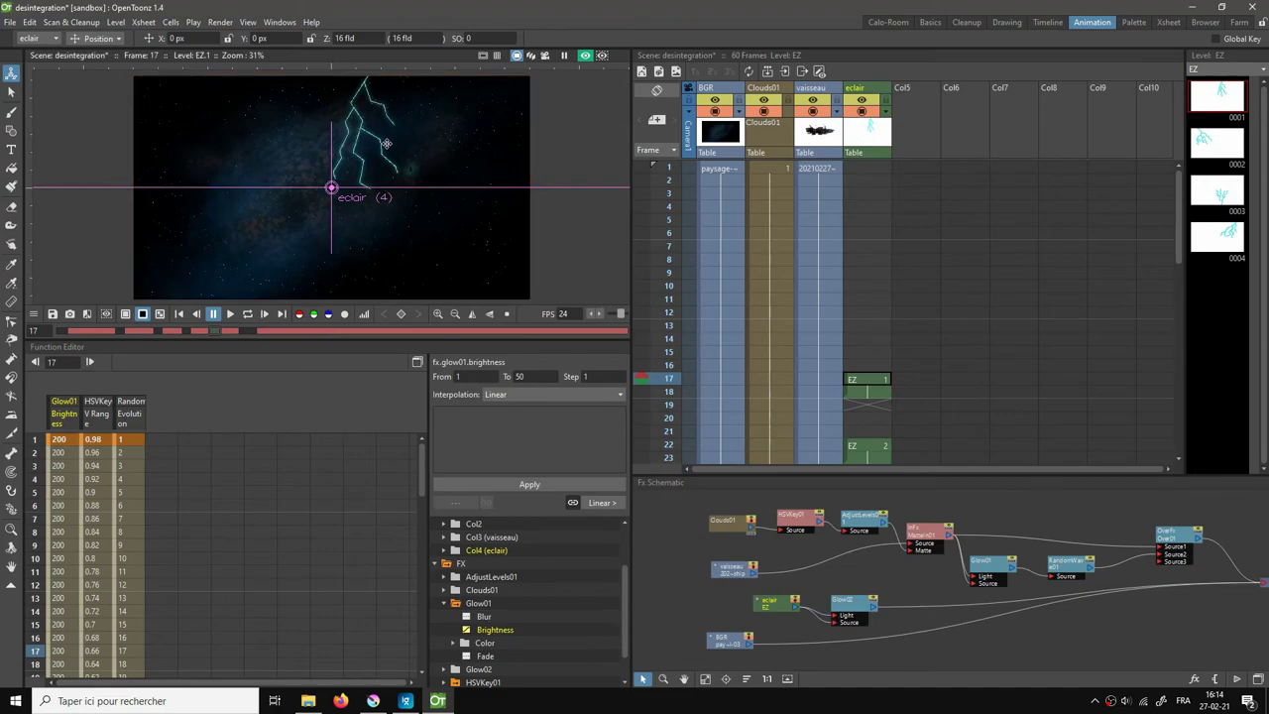
scroll(397, 166, "up", 5)
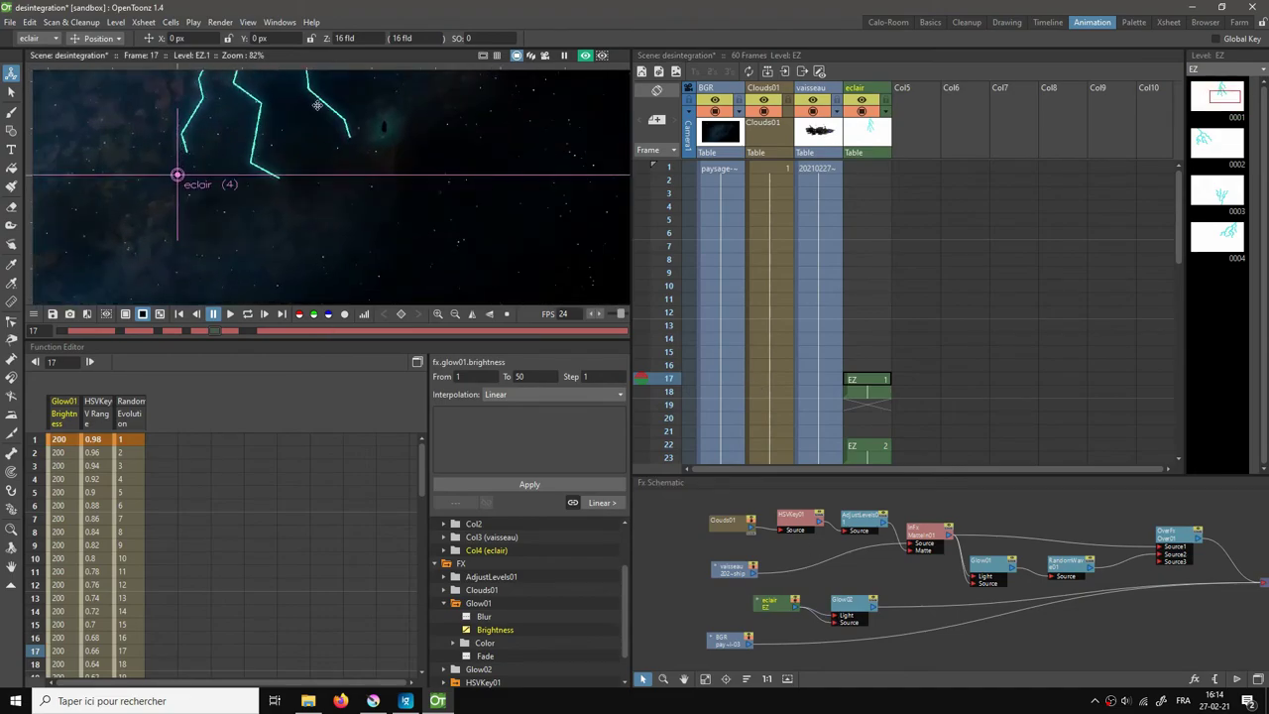
Step: Set the Glow02 effect's blur to 40 px and its brightness to 300, and close its settings
double_click(850, 600)
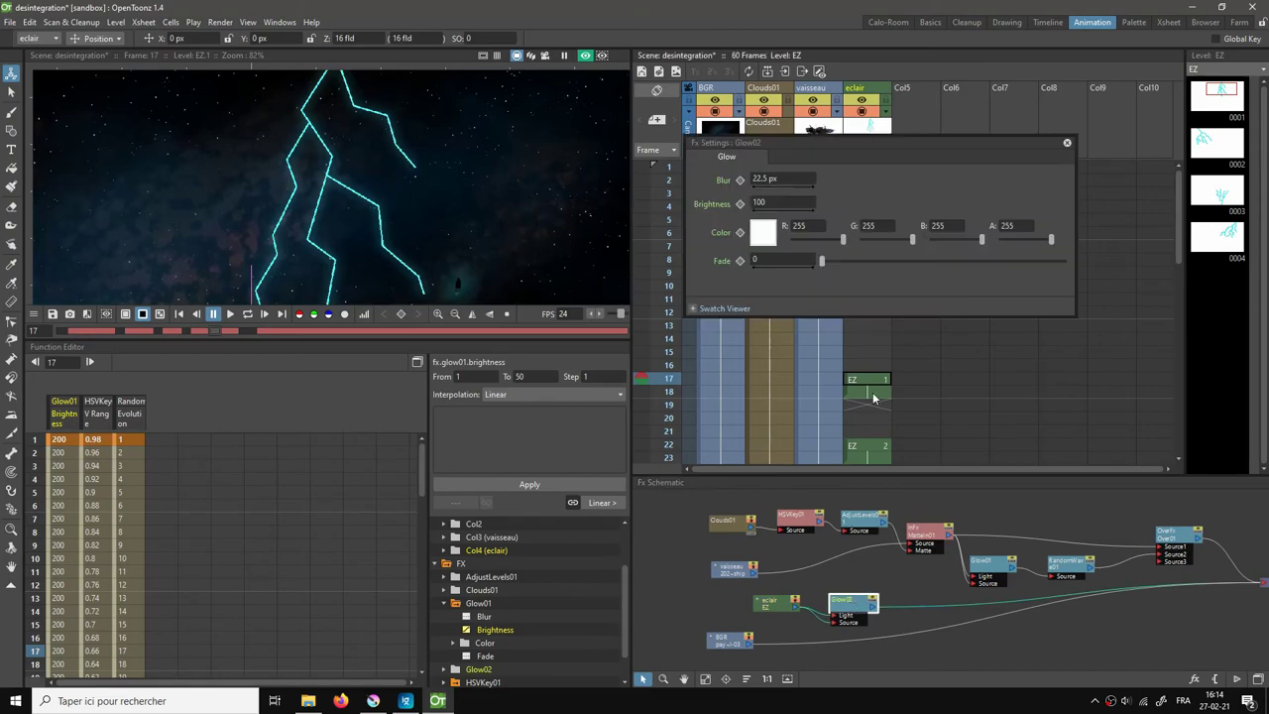
left_click(783, 178)
type("40")
key("Return")
left_click(796, 202)
type("300")
key("Return")
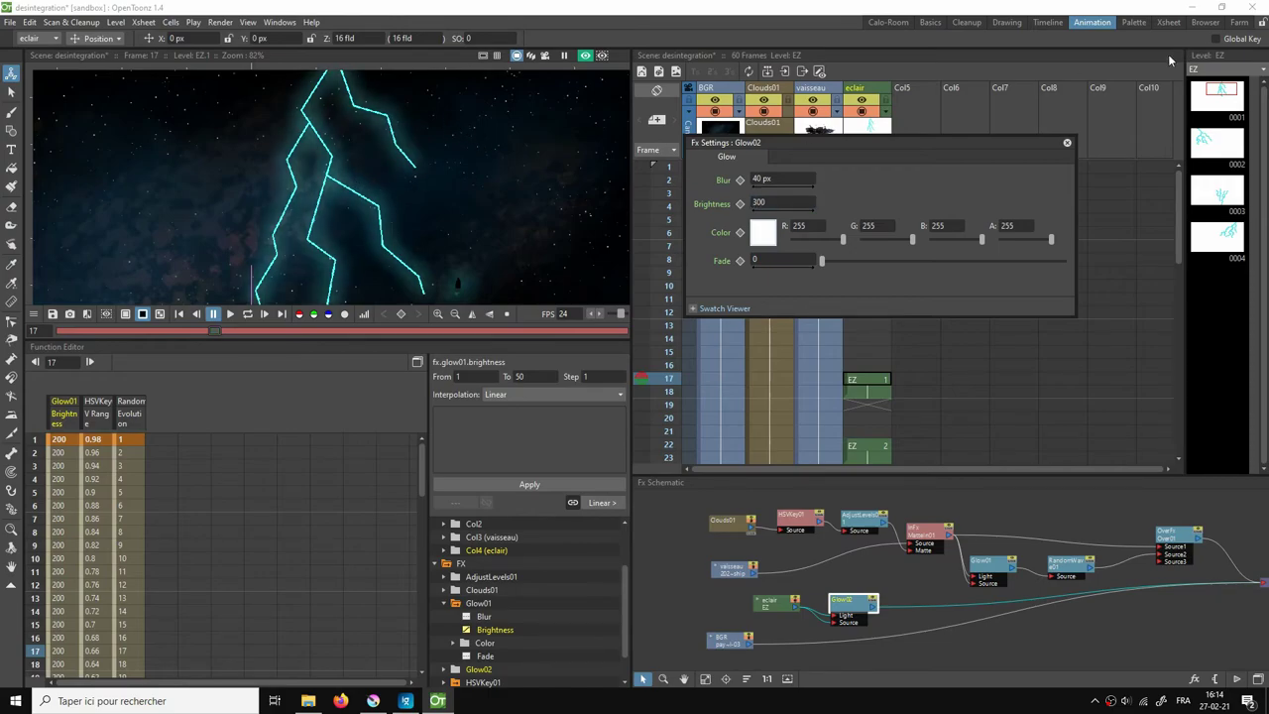
left_click(1067, 142)
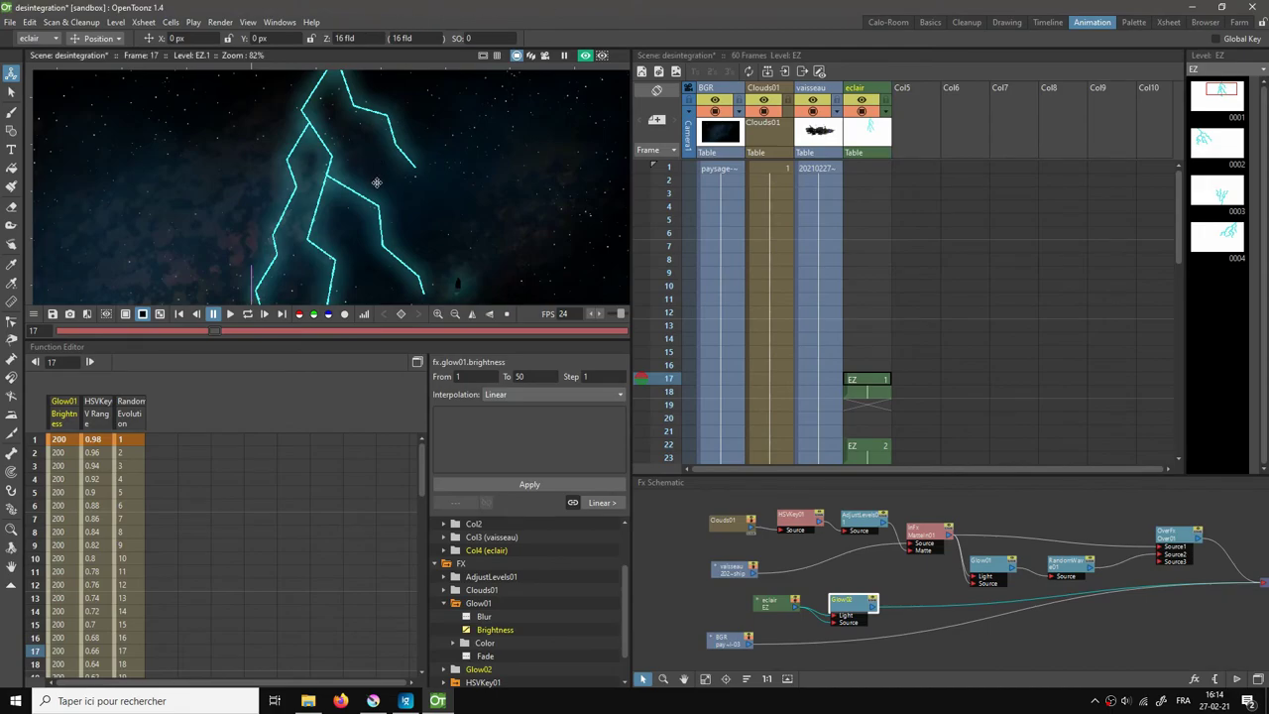
Step: Render a full preview of the animation, play it in a loop to check the lightning glow, and close it
scroll(399, 217, "down", 3)
key("alt+9")
left_click(11, 90)
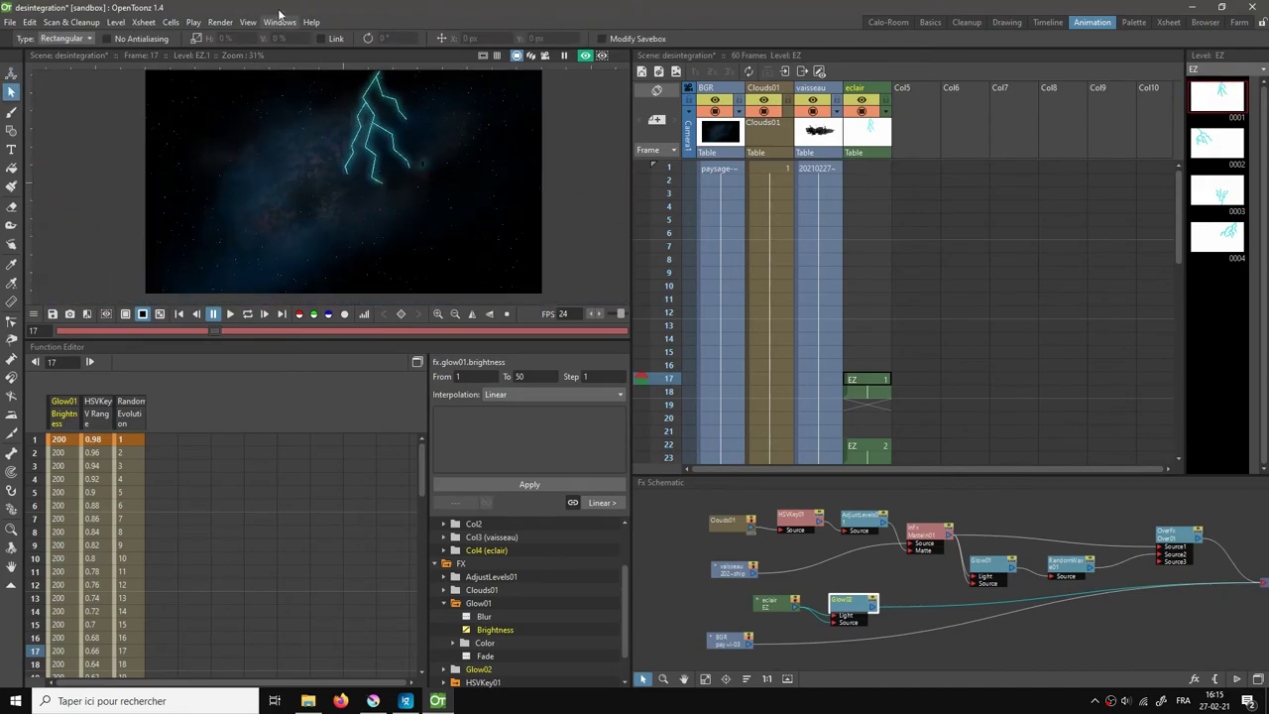
left_click(248, 21)
left_click(248, 22)
left_click(220, 22)
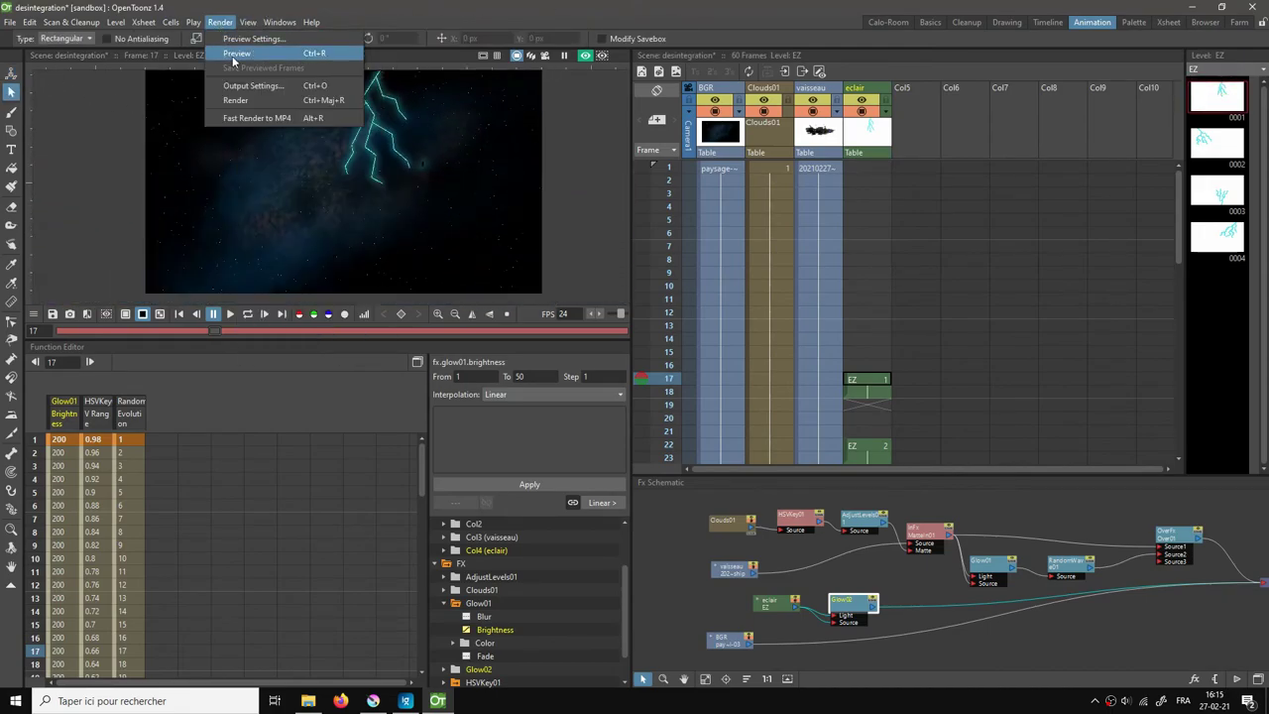
left_click(243, 50)
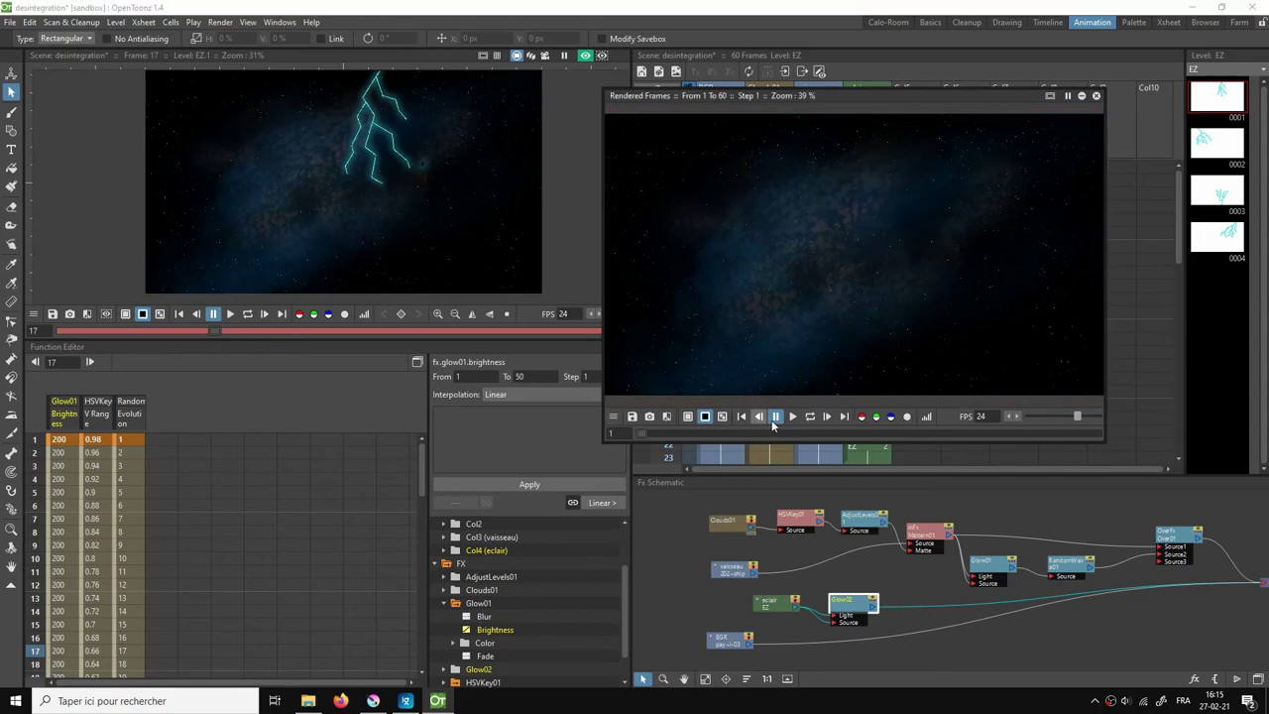
left_click(809, 416)
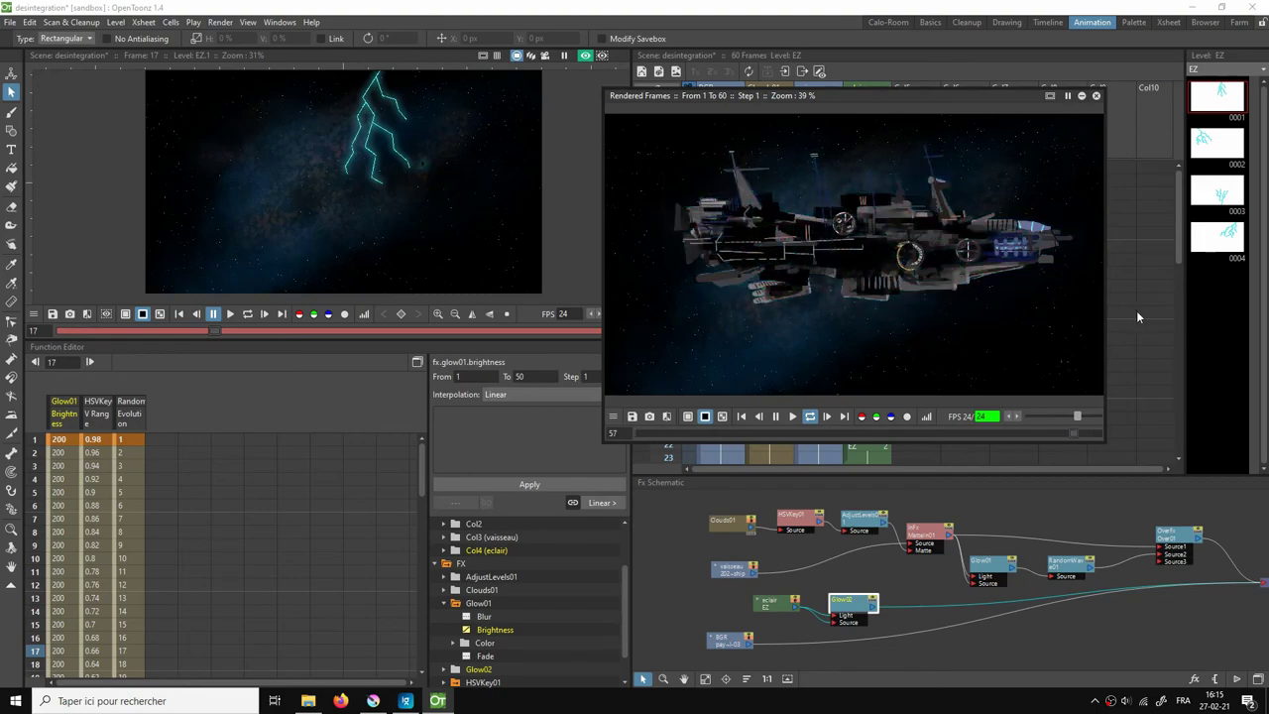
left_click(1095, 95)
Step: Extend the BGR background column's exposure through frame 84
left_click(930, 268)
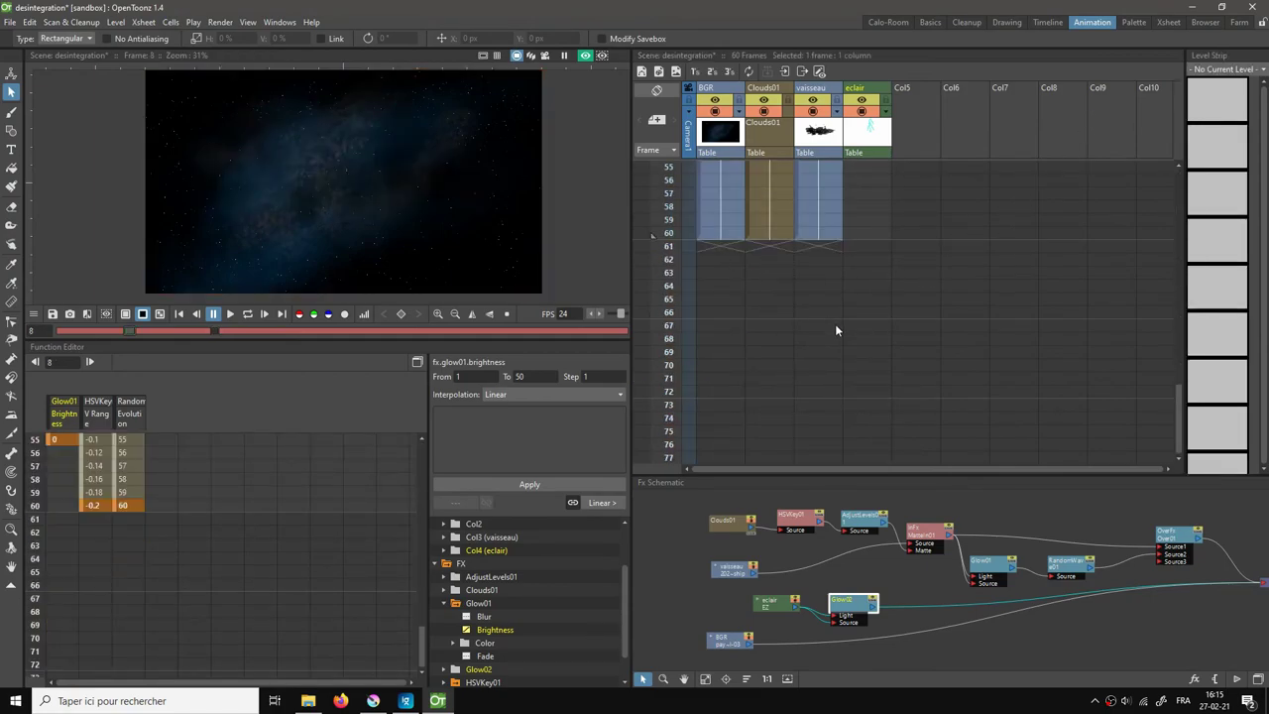
scroll(835, 325, "down", 3)
left_click(724, 392)
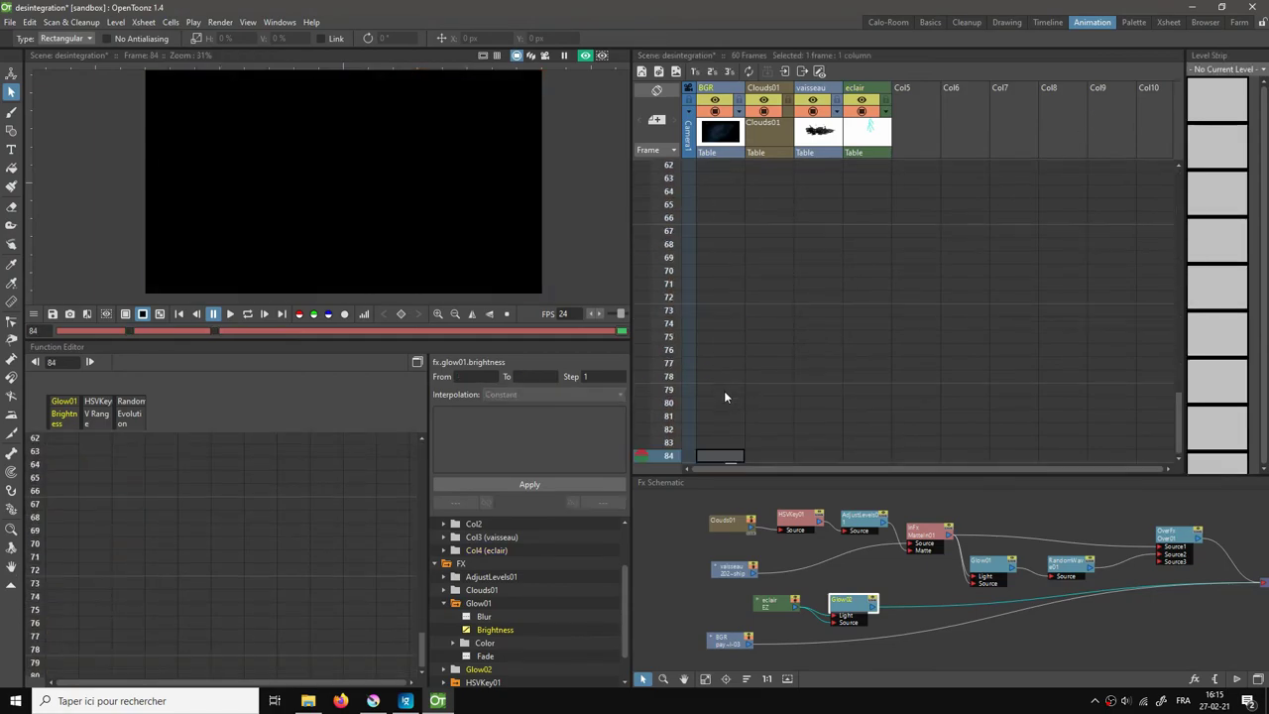
right_click(709, 453)
left_click(768, 512)
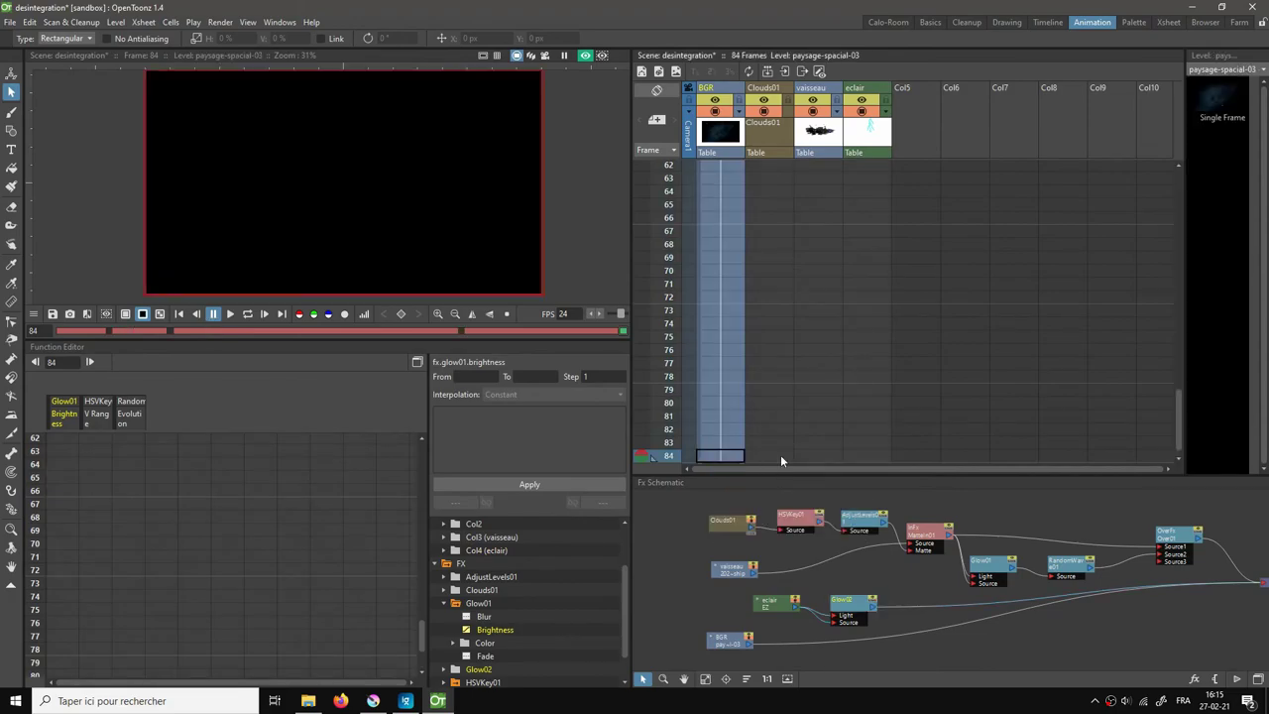
Step: Fill in the empty cells of the Clouds01 and vaisseau columns through frame 84
scroll(783, 446, "down", 3)
left_click(772, 299)
right_click(771, 297)
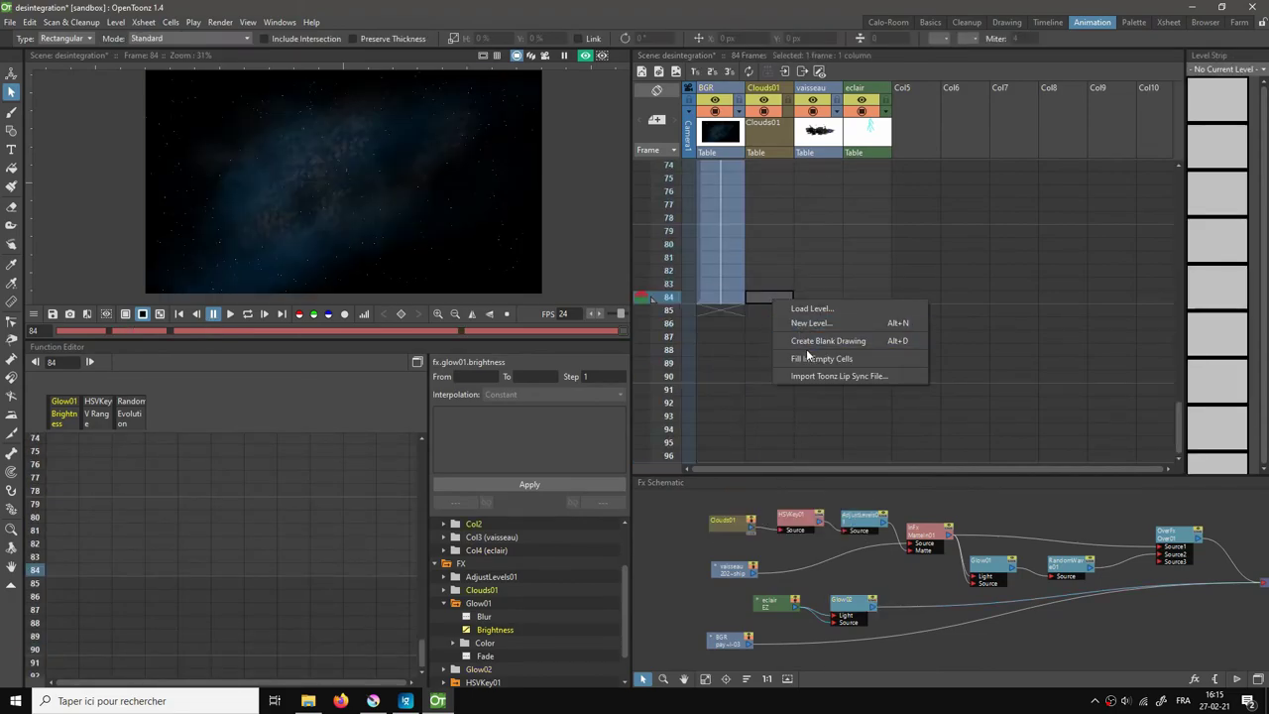
left_click(807, 356)
left_click(799, 296)
right_click(800, 295)
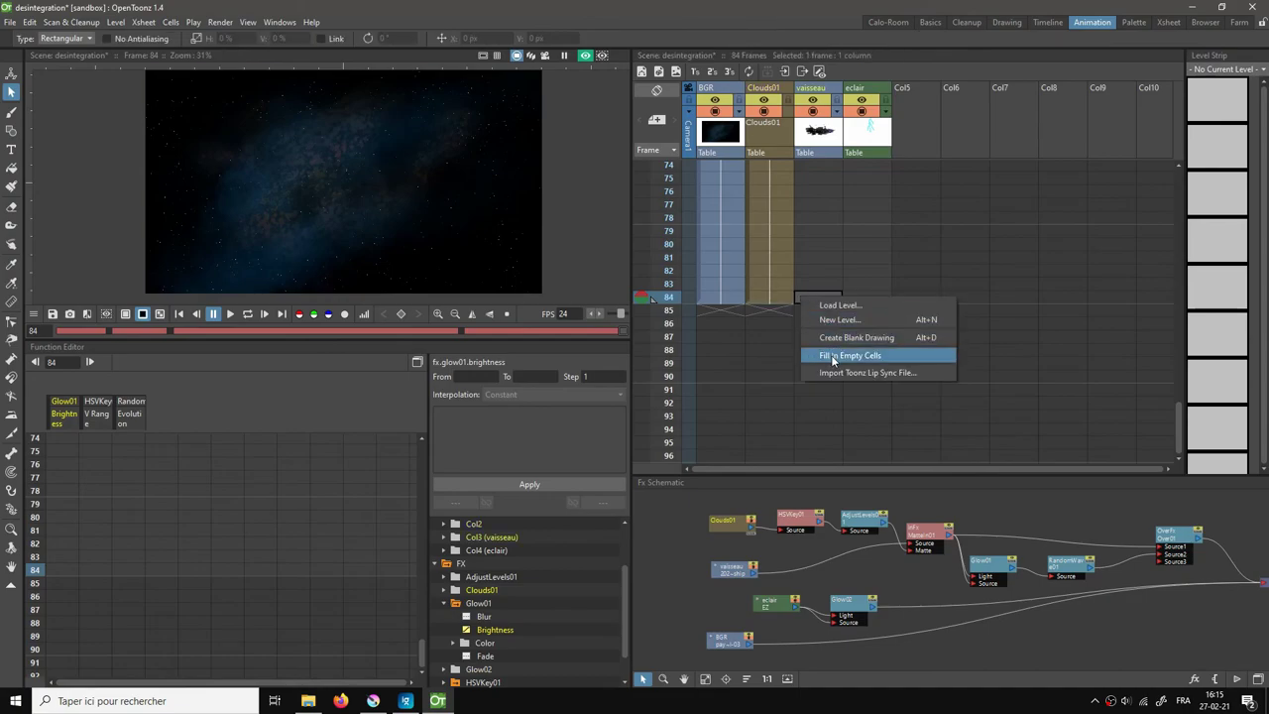
left_click(836, 358)
Step: Go back to frame 1, loop the extended animation in full screen to check it, and stop the playback
scroll(890, 315, "up", 10)
scroll(883, 256, "up", 6)
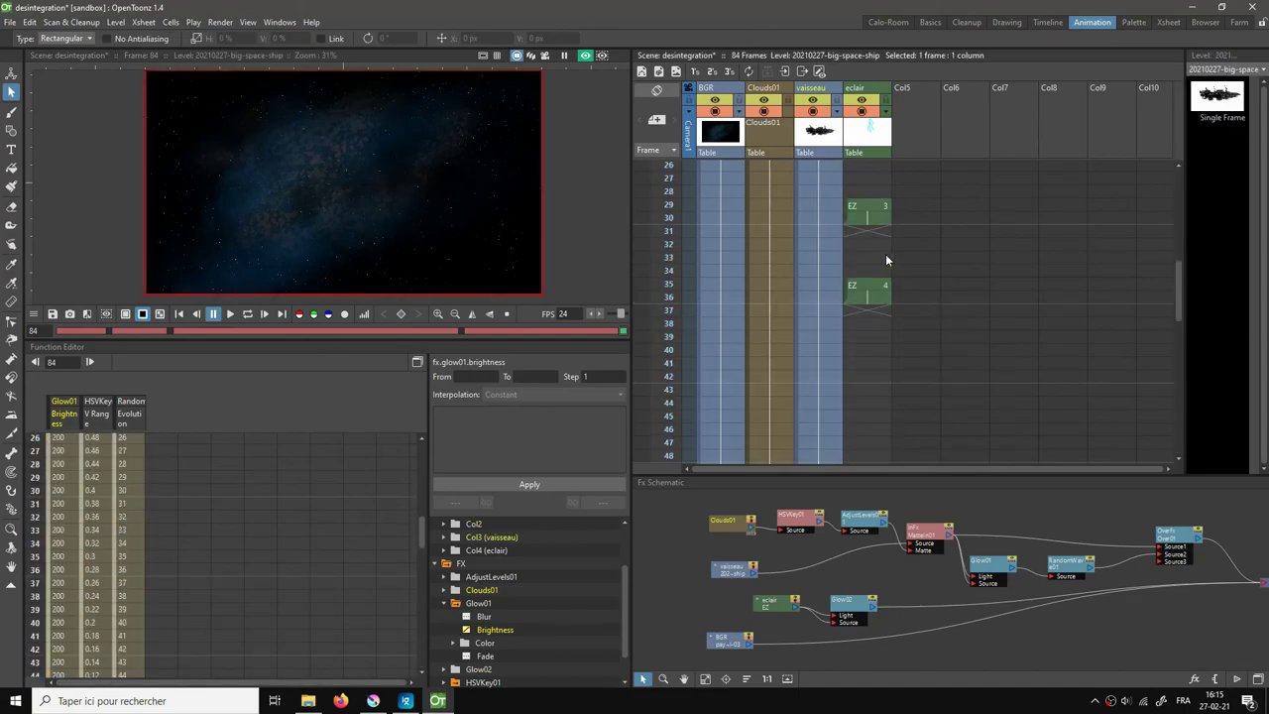
scroll(885, 262, "up", 2)
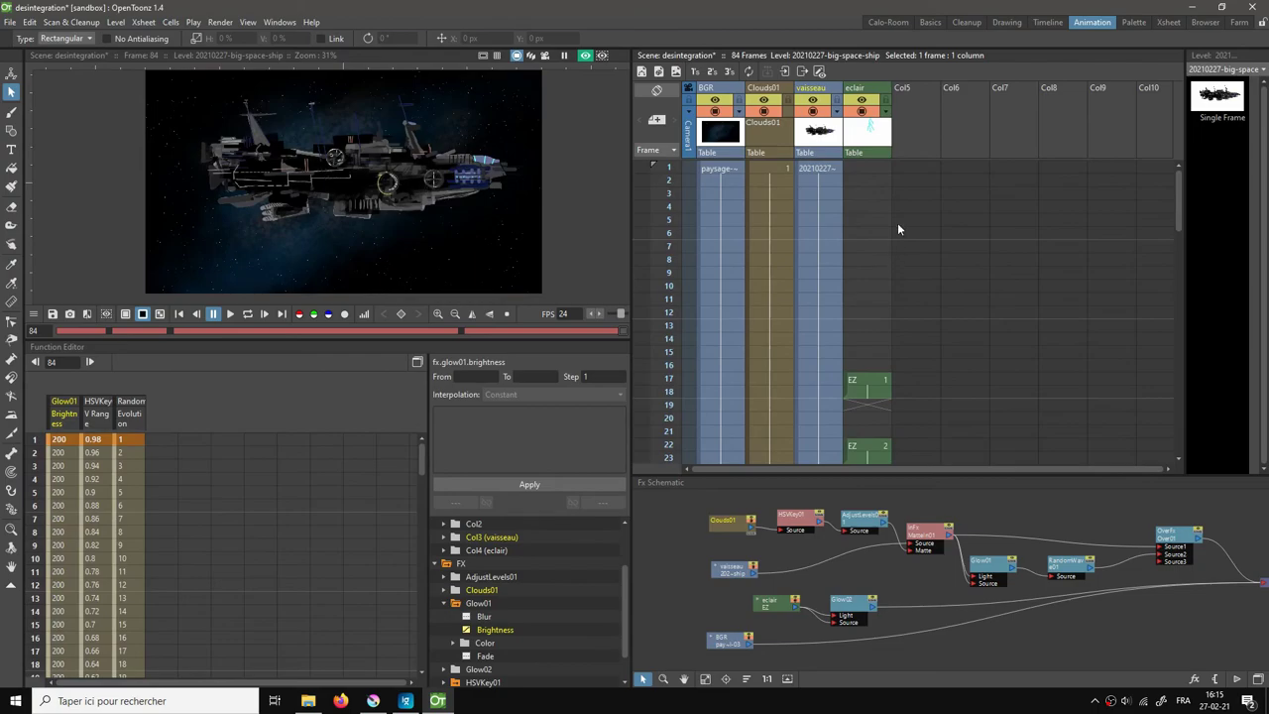
left_click(876, 166)
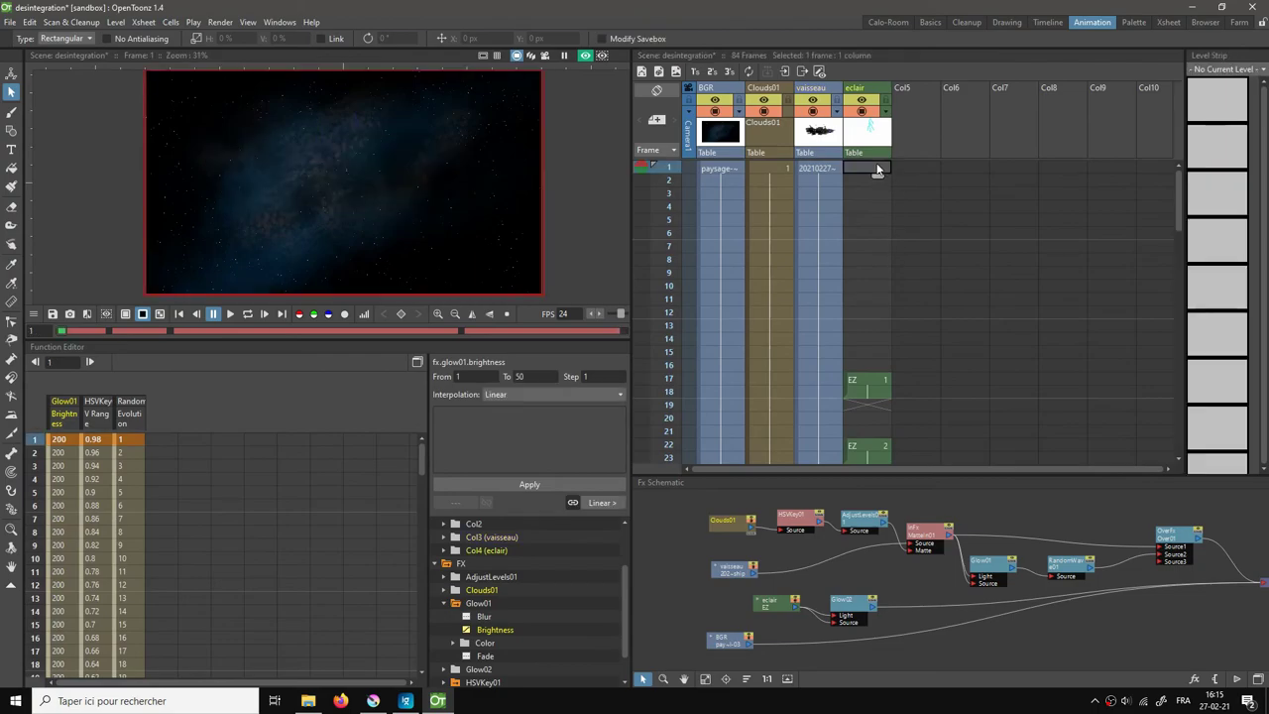
left_click(725, 169)
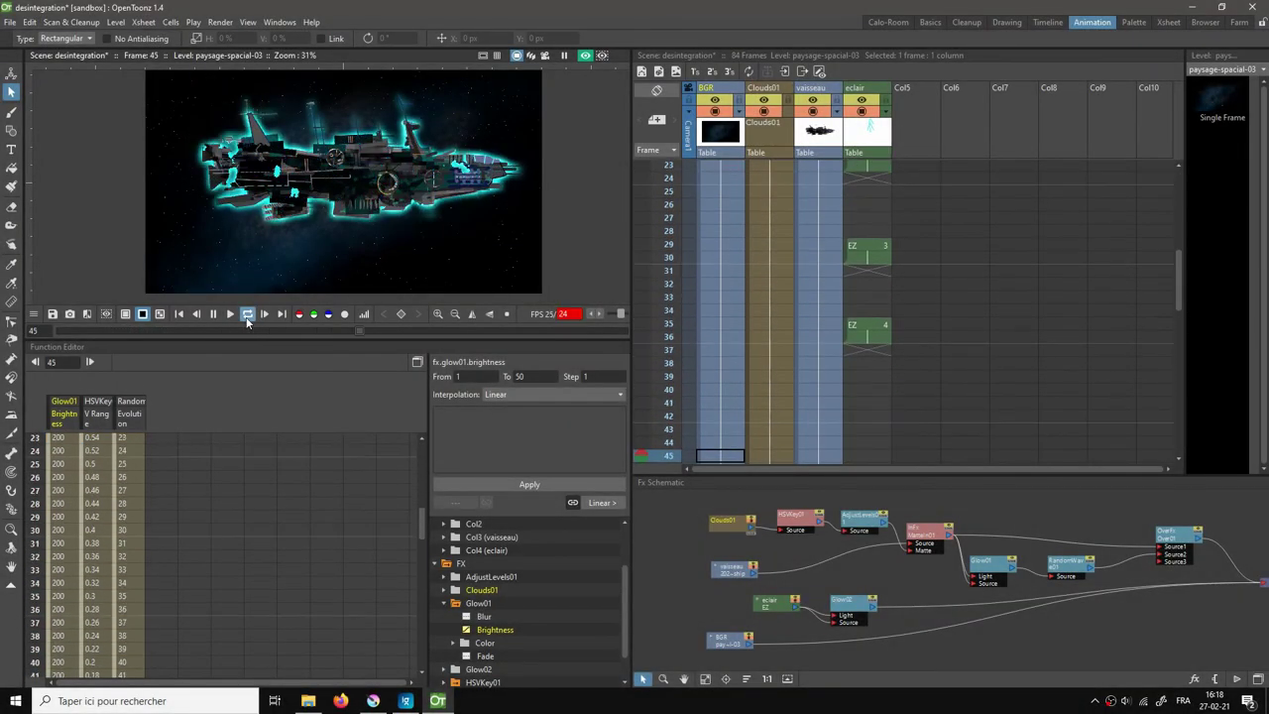
right_click(439, 162)
left_click(481, 169)
right_click(623, 270)
left_click(662, 291)
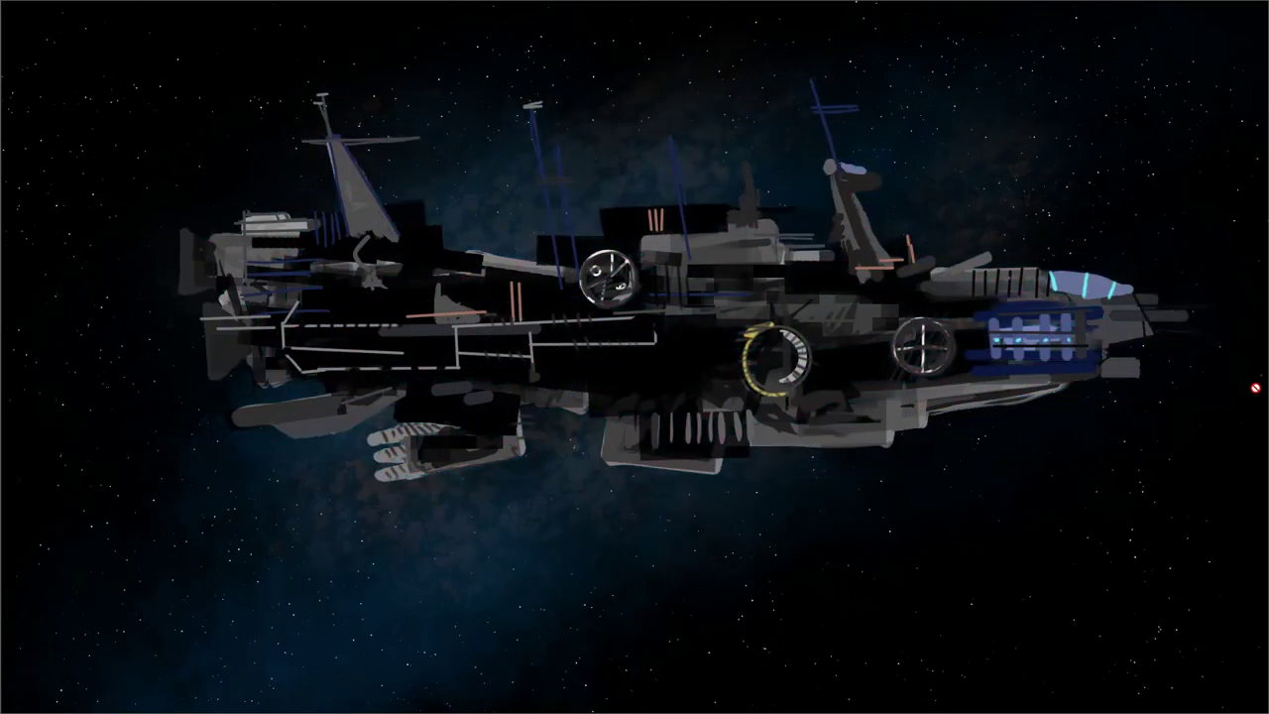
key("Escape")
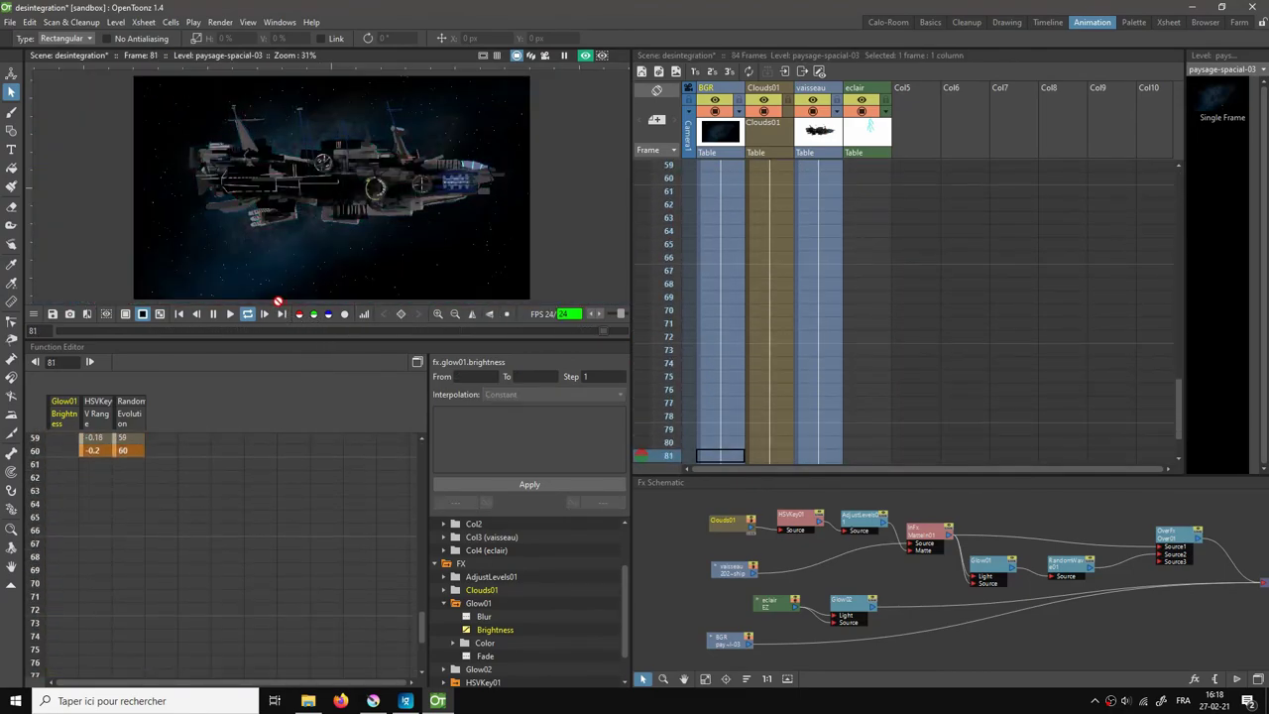
left_click(212, 313)
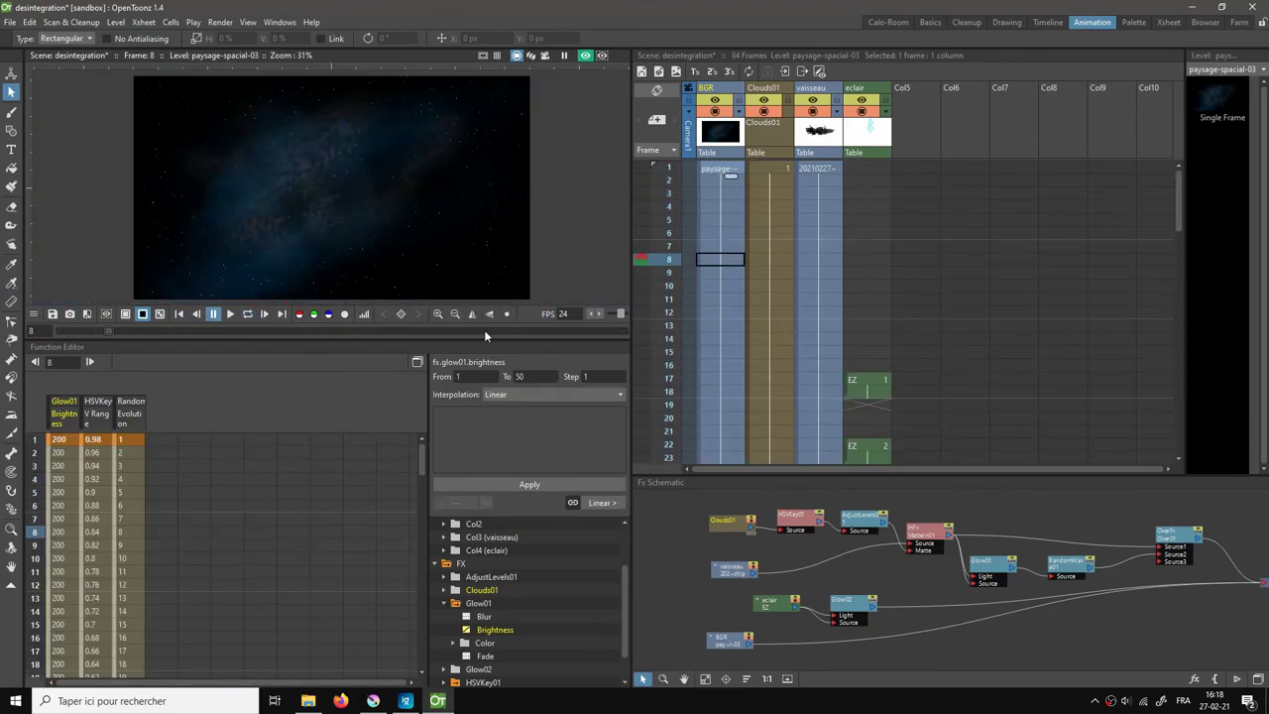
Step: Enlarge the Fx Schematic, fit all nodes, reposition the BGR, eclair and Glow02 nodes for a clearer layout, and restore the normal workspace
key("grave")
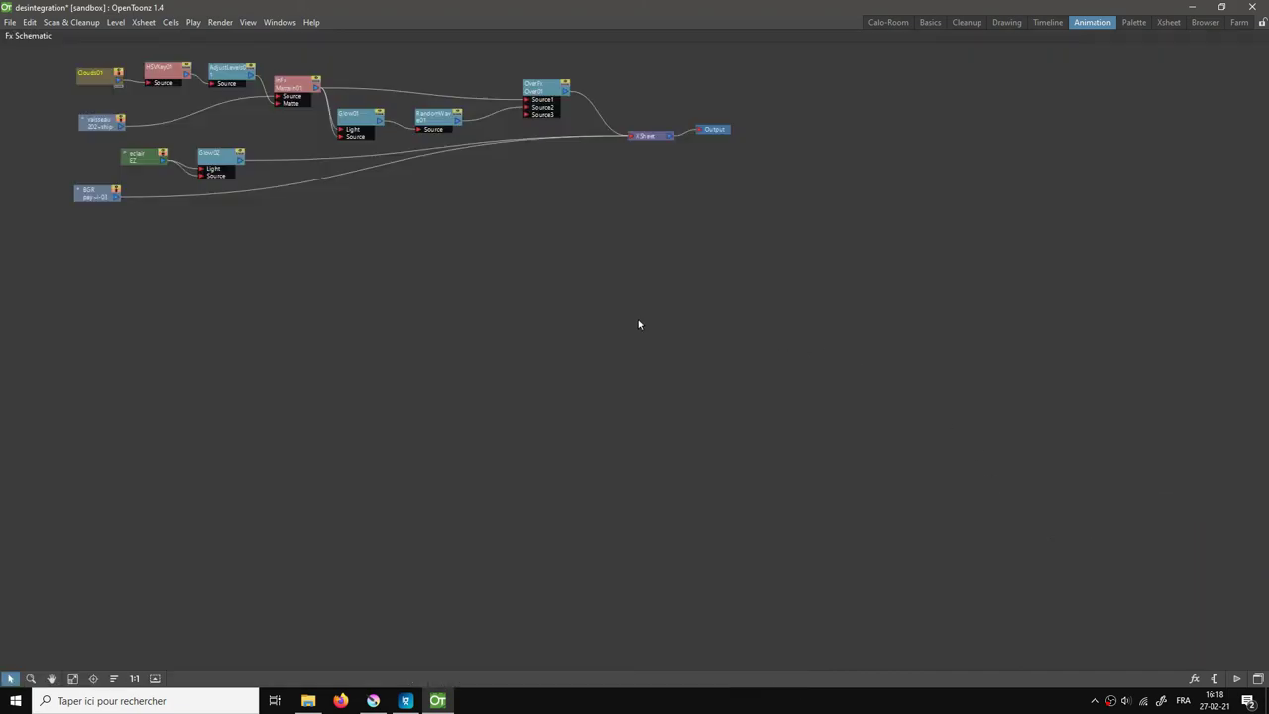
scroll(648, 325, "up", 1)
left_click(72, 678)
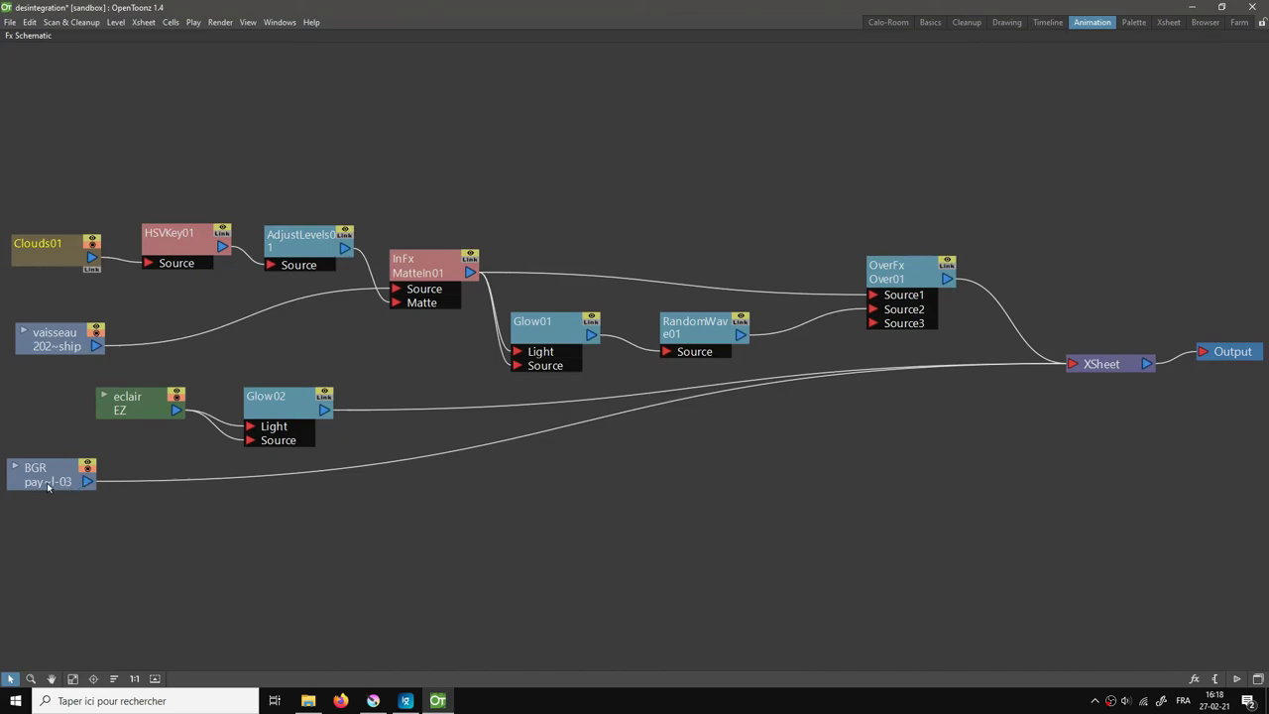
left_click_drag(48, 486, 70, 526)
left_click_drag(128, 408, 65, 416)
left_click_drag(281, 406, 244, 419)
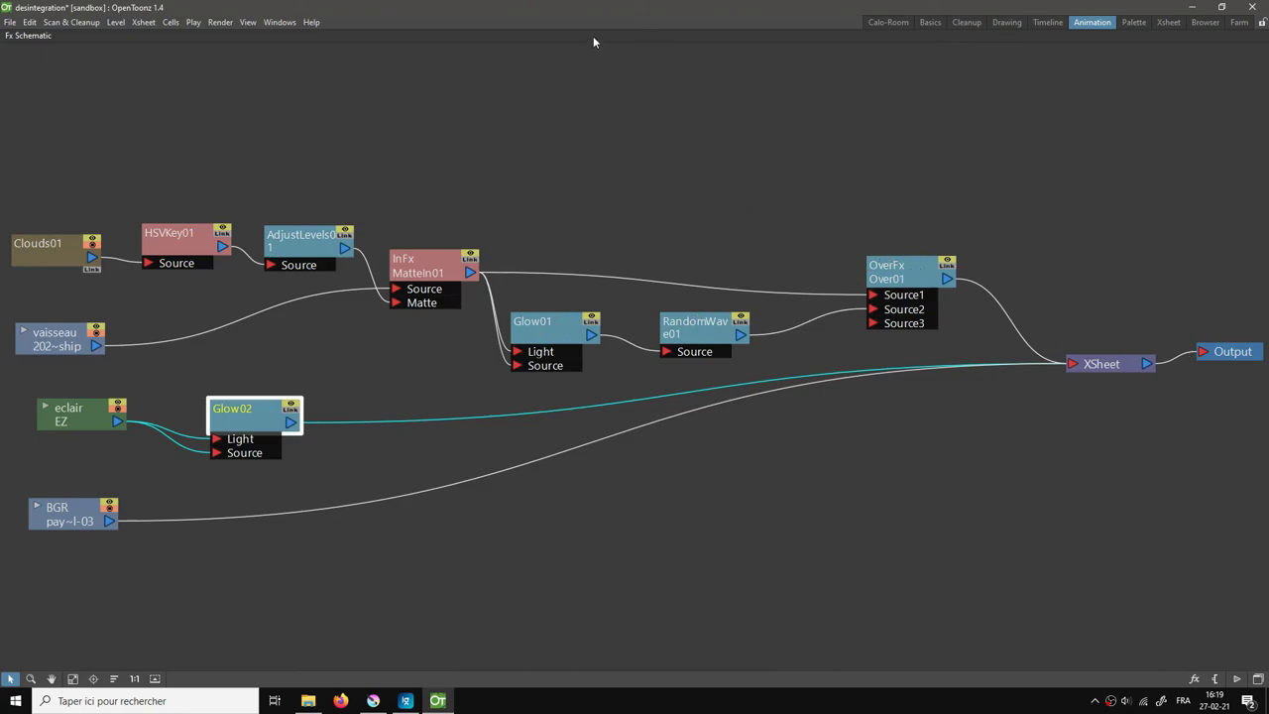
key("grave")
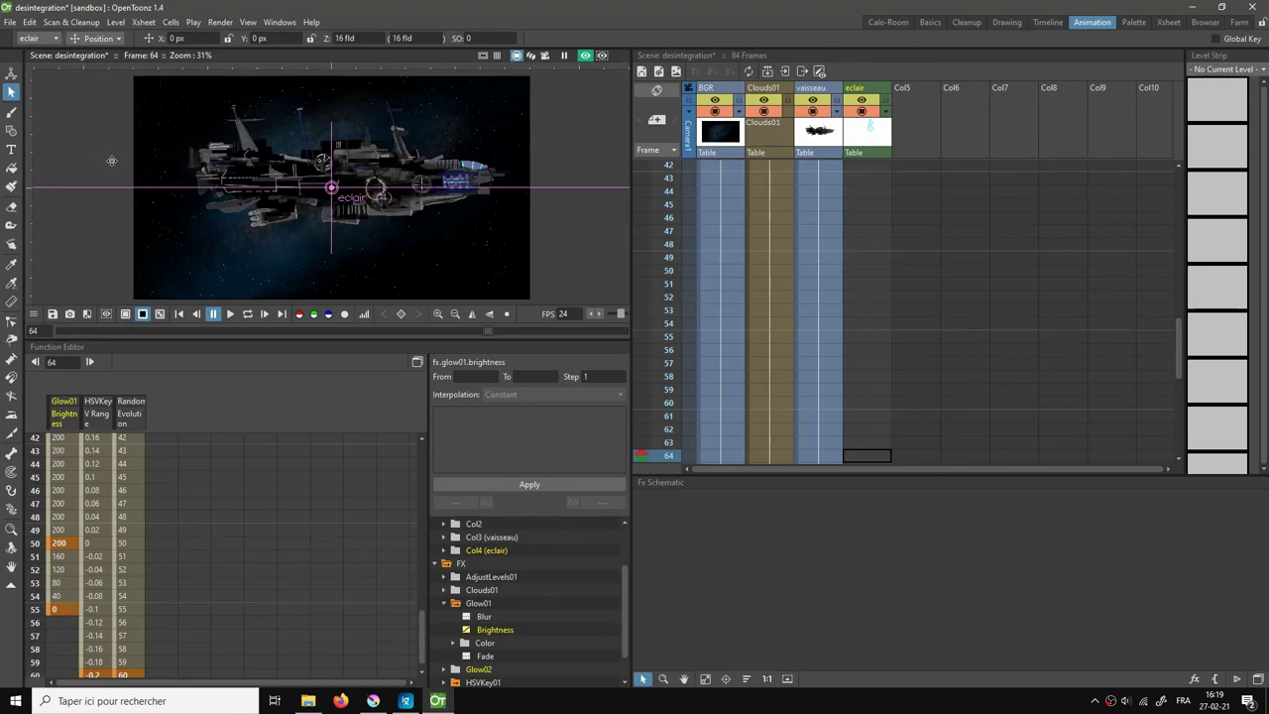
key("s")
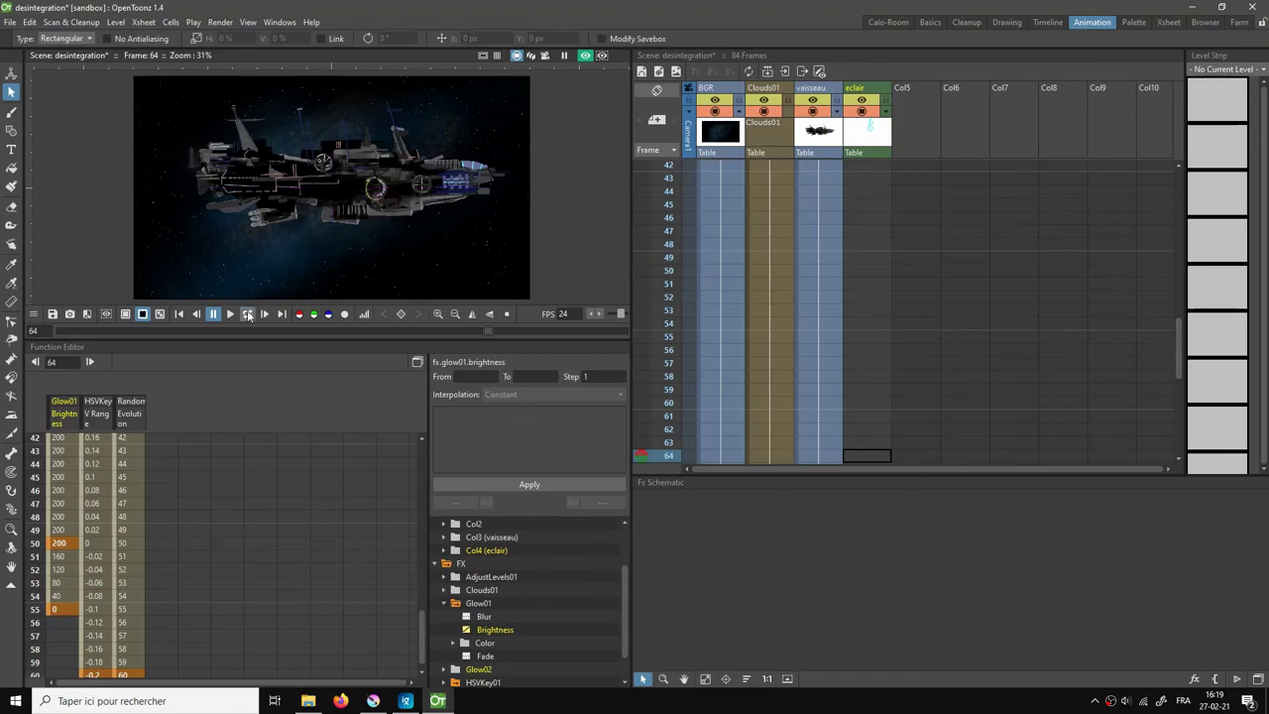